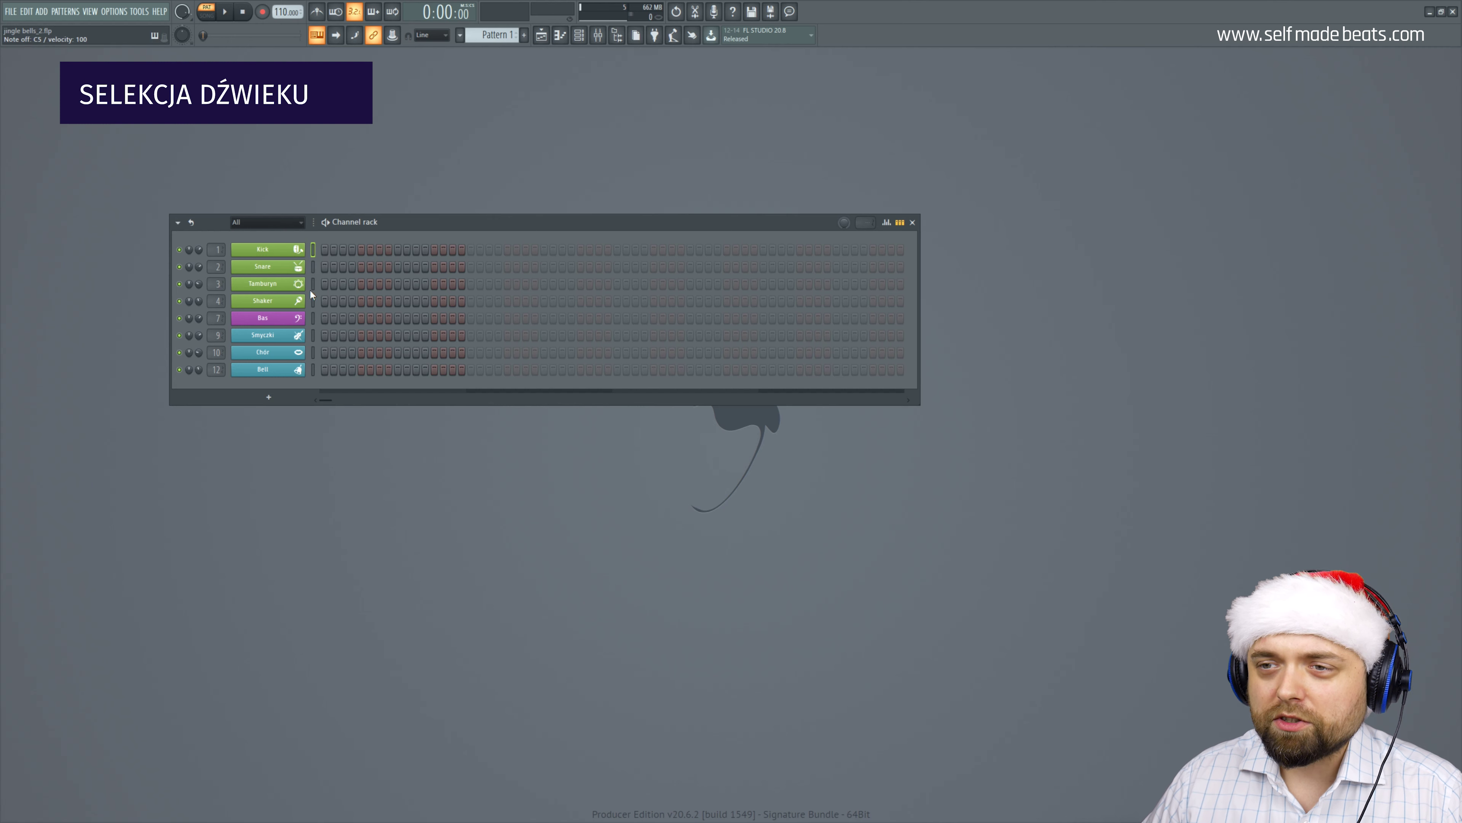
Select the Snare, Tamburyn and Shaker channels one after another to review the percussion sounds.
left_click(312, 267)
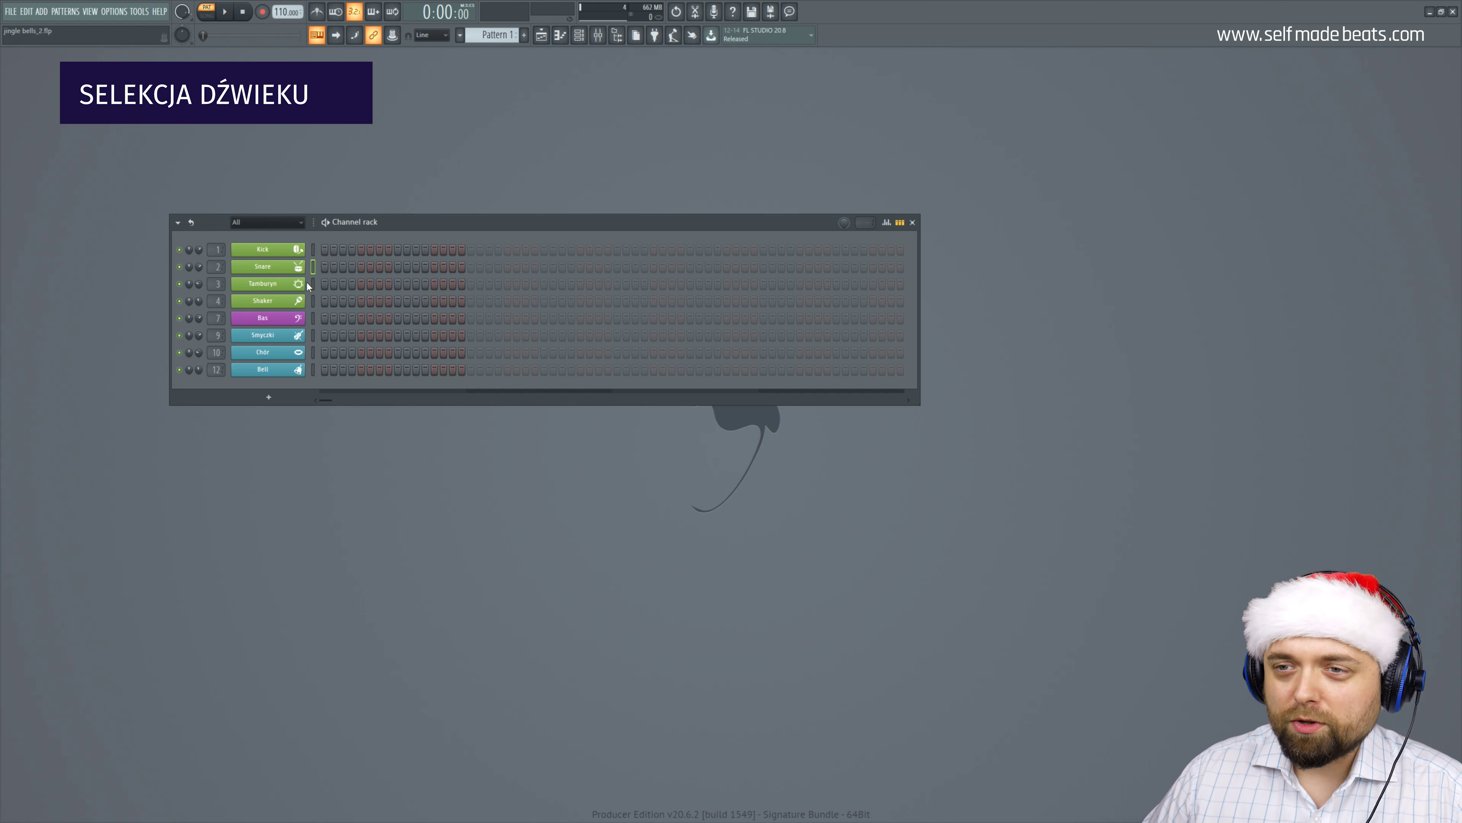
left_click_drag(426, 222, 452, 229)
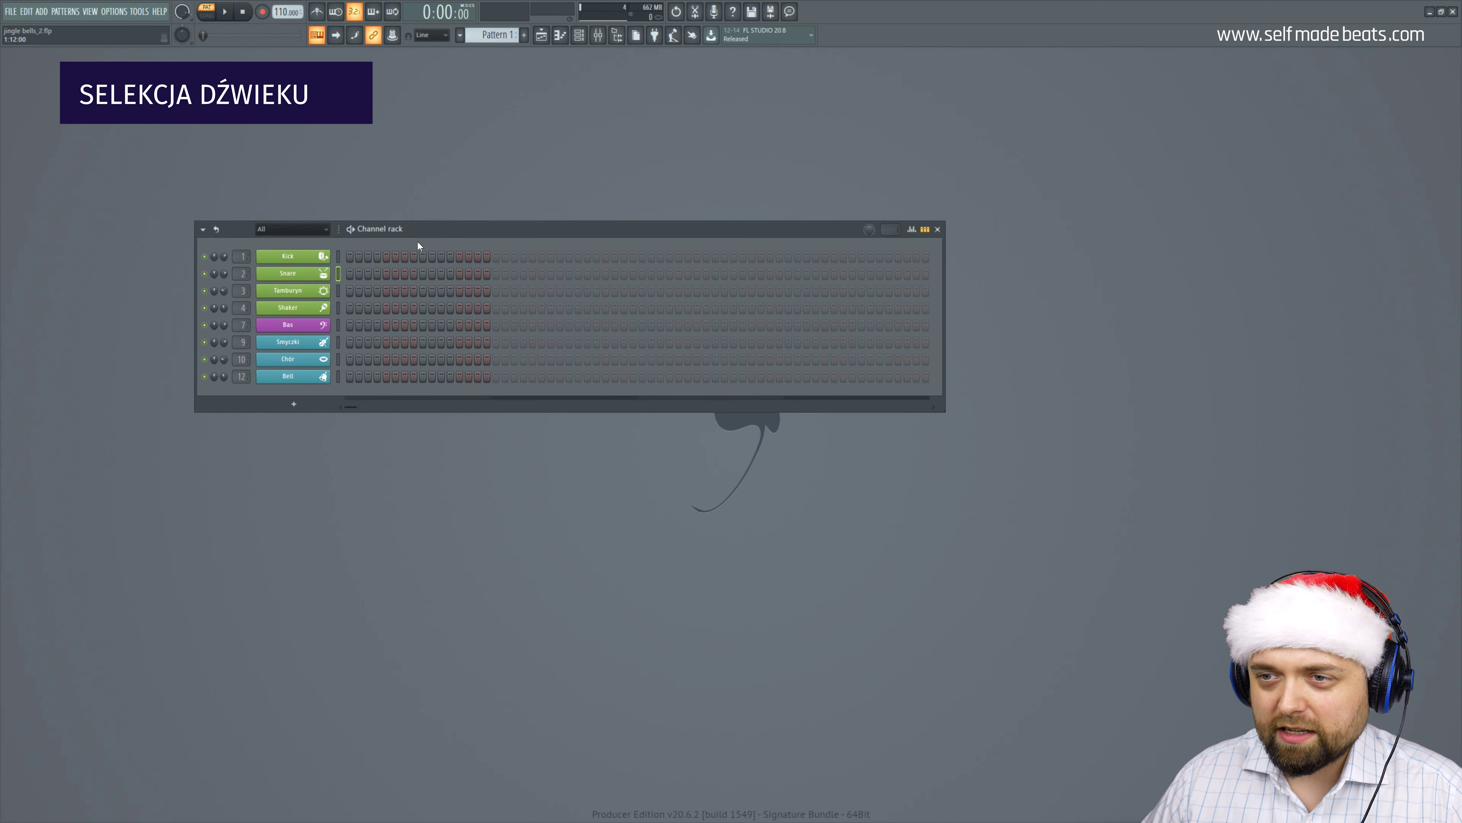
left_click(337, 291)
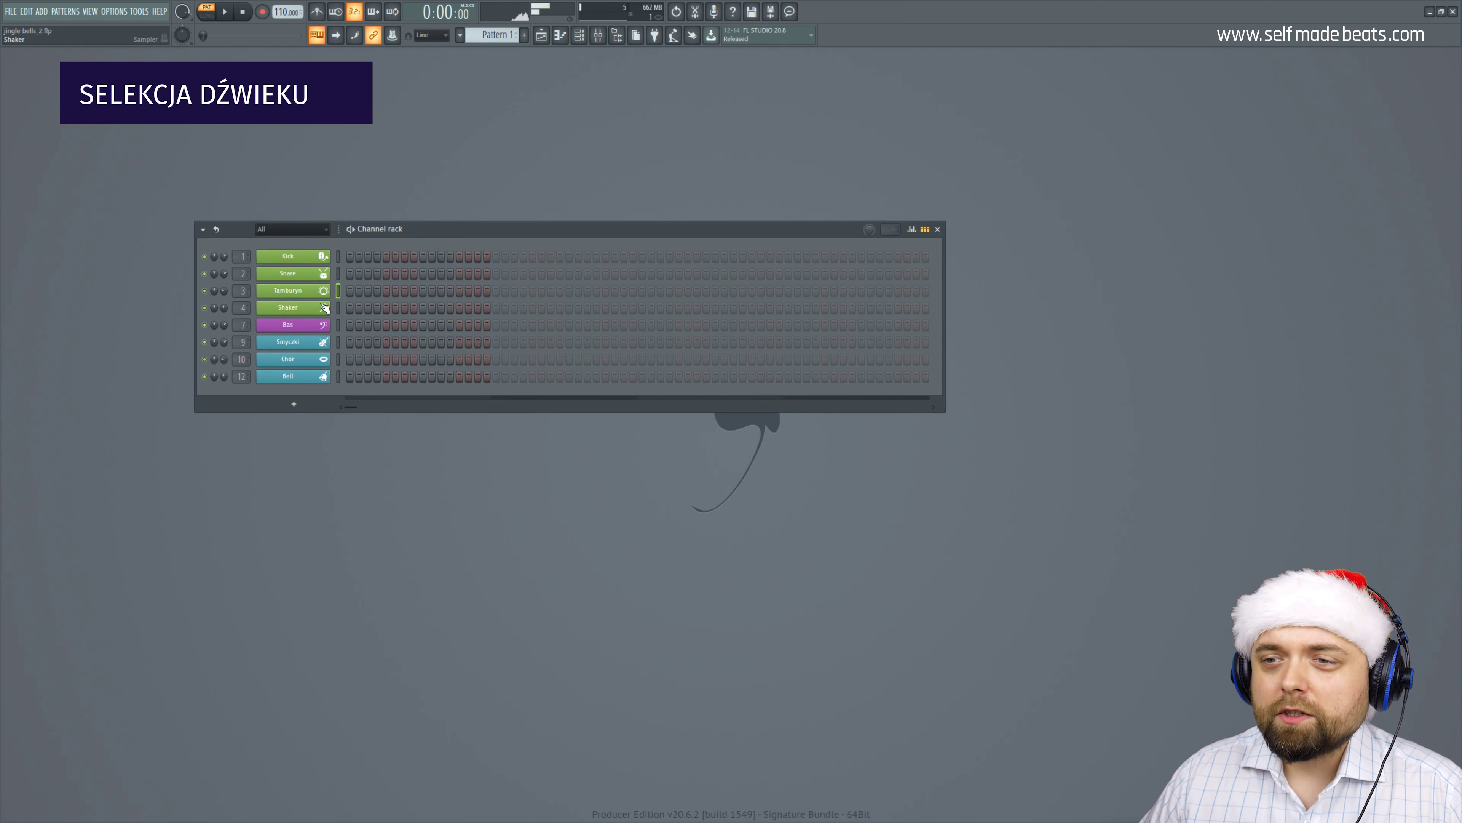
left_click(338, 308)
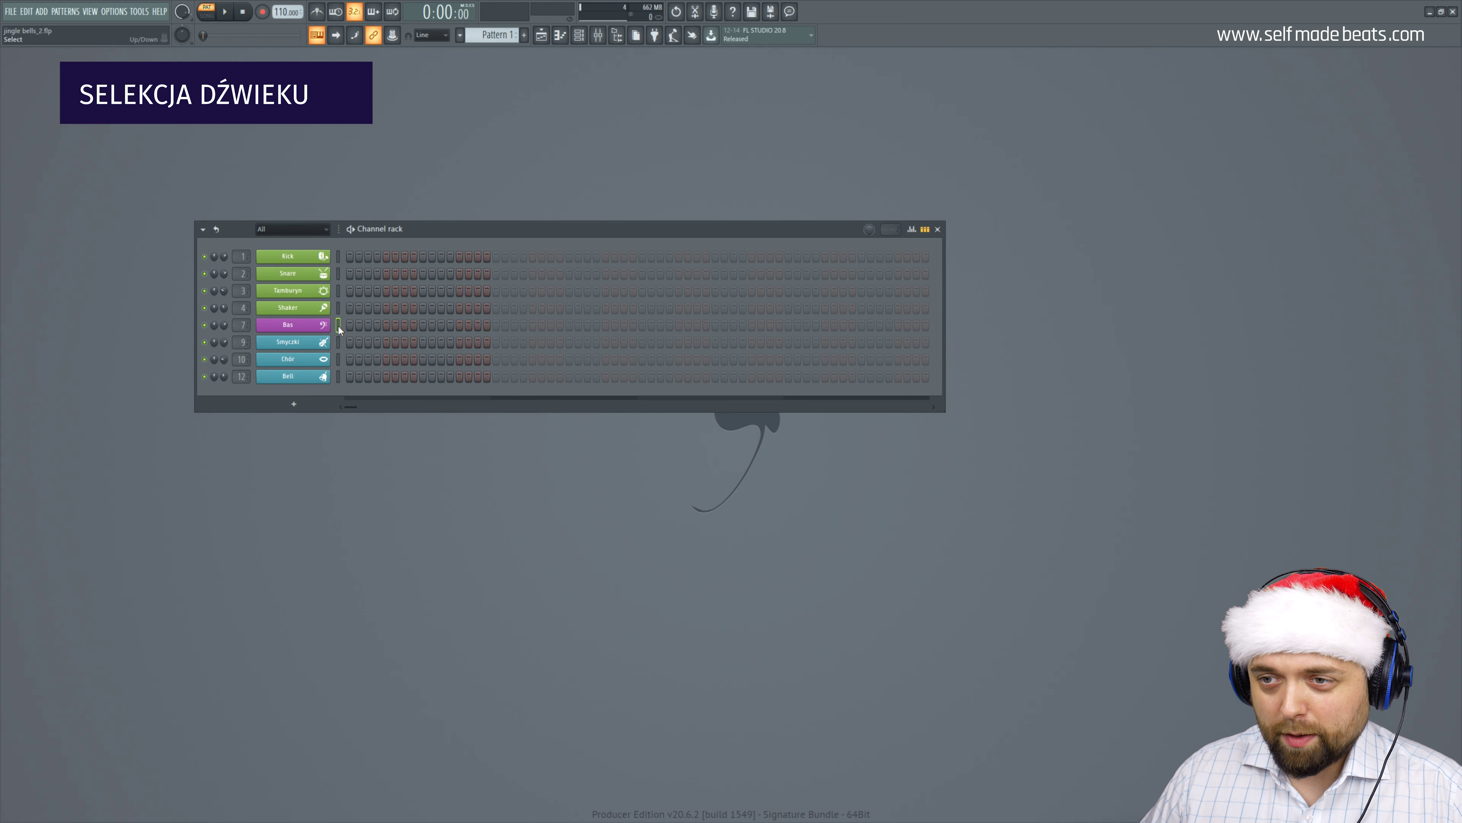
Examine the preset chosen in the Bas channel's FLEX instrument and close the plugin.
left_click(310, 326)
scroll(471, 541, "down", 3)
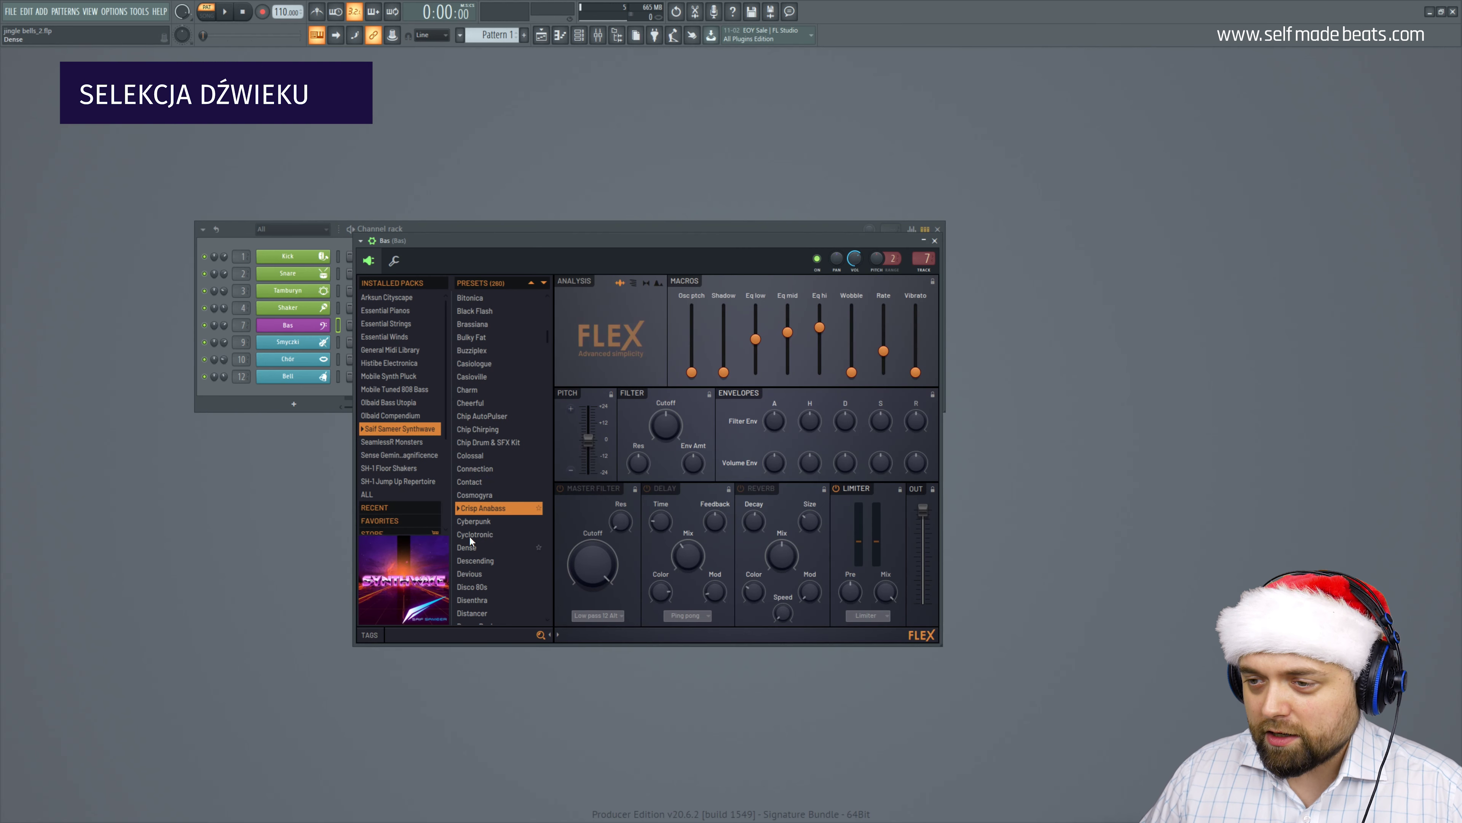
left_click(935, 240)
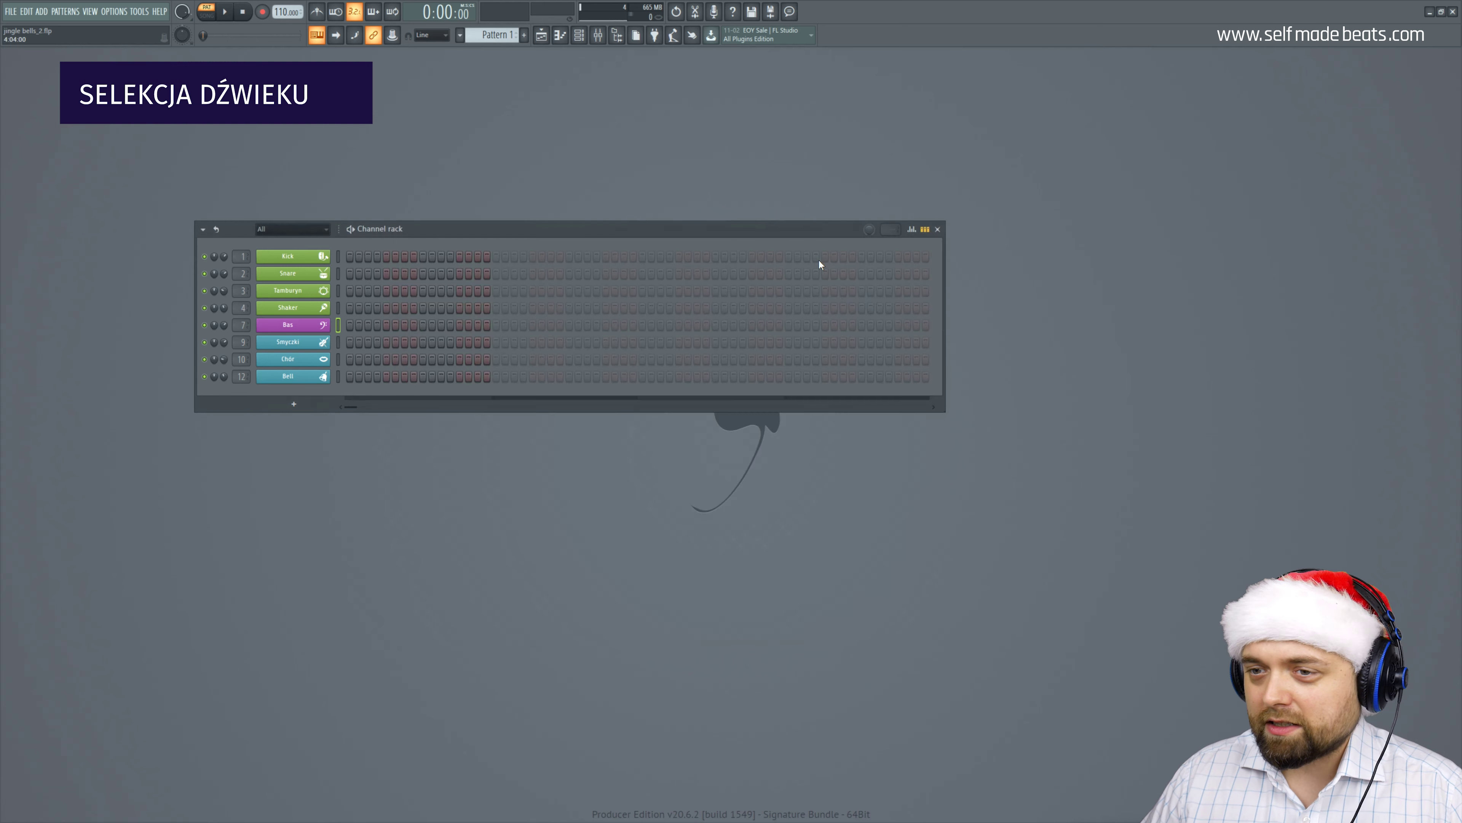
Inspect the Smyczki channel's FLEX instrument and the choir channel's DirectWave instrument.
left_click(319, 345)
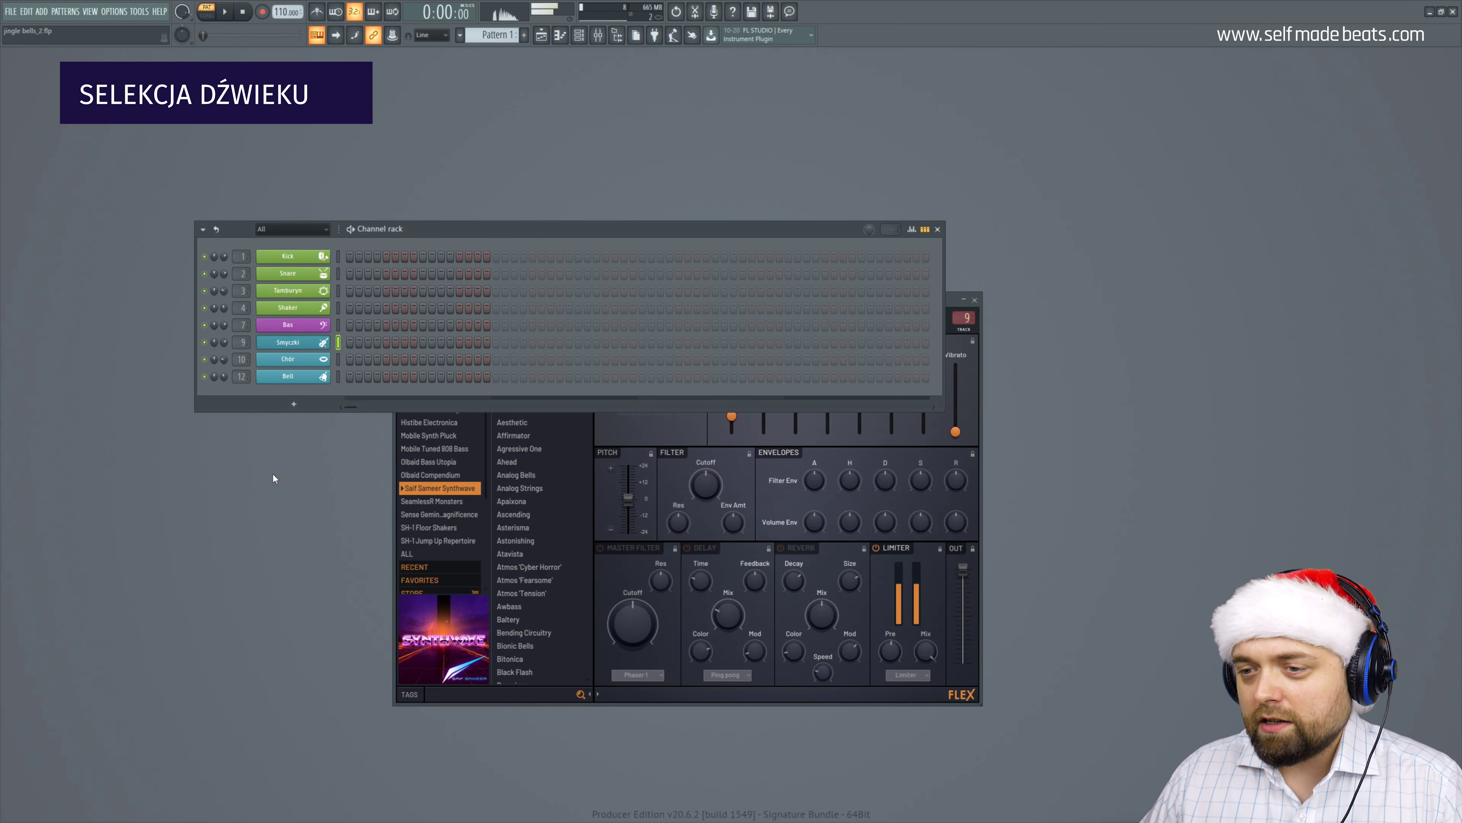
left_click(402, 450)
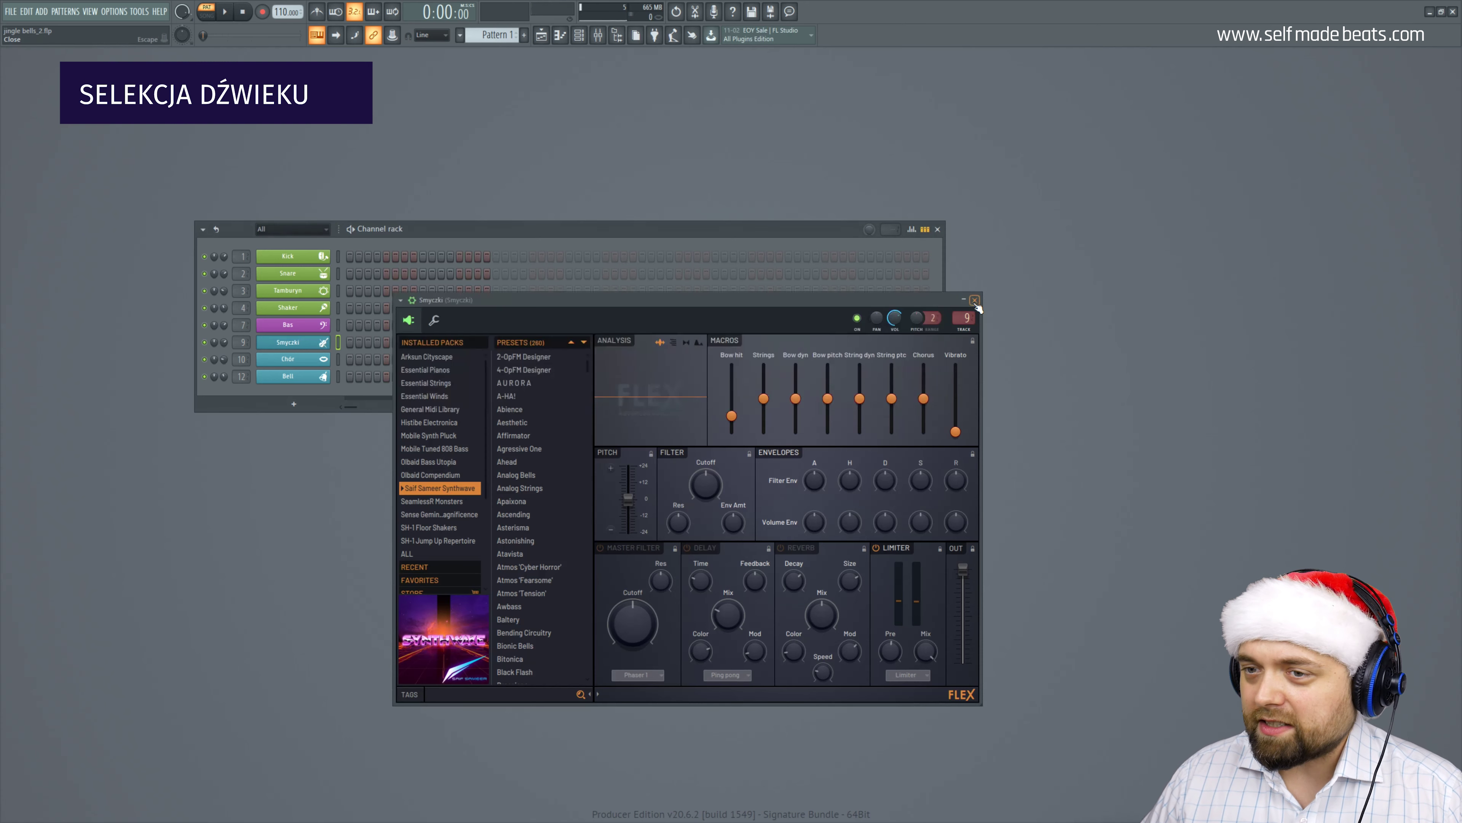
left_click(288, 342)
left_click(311, 359)
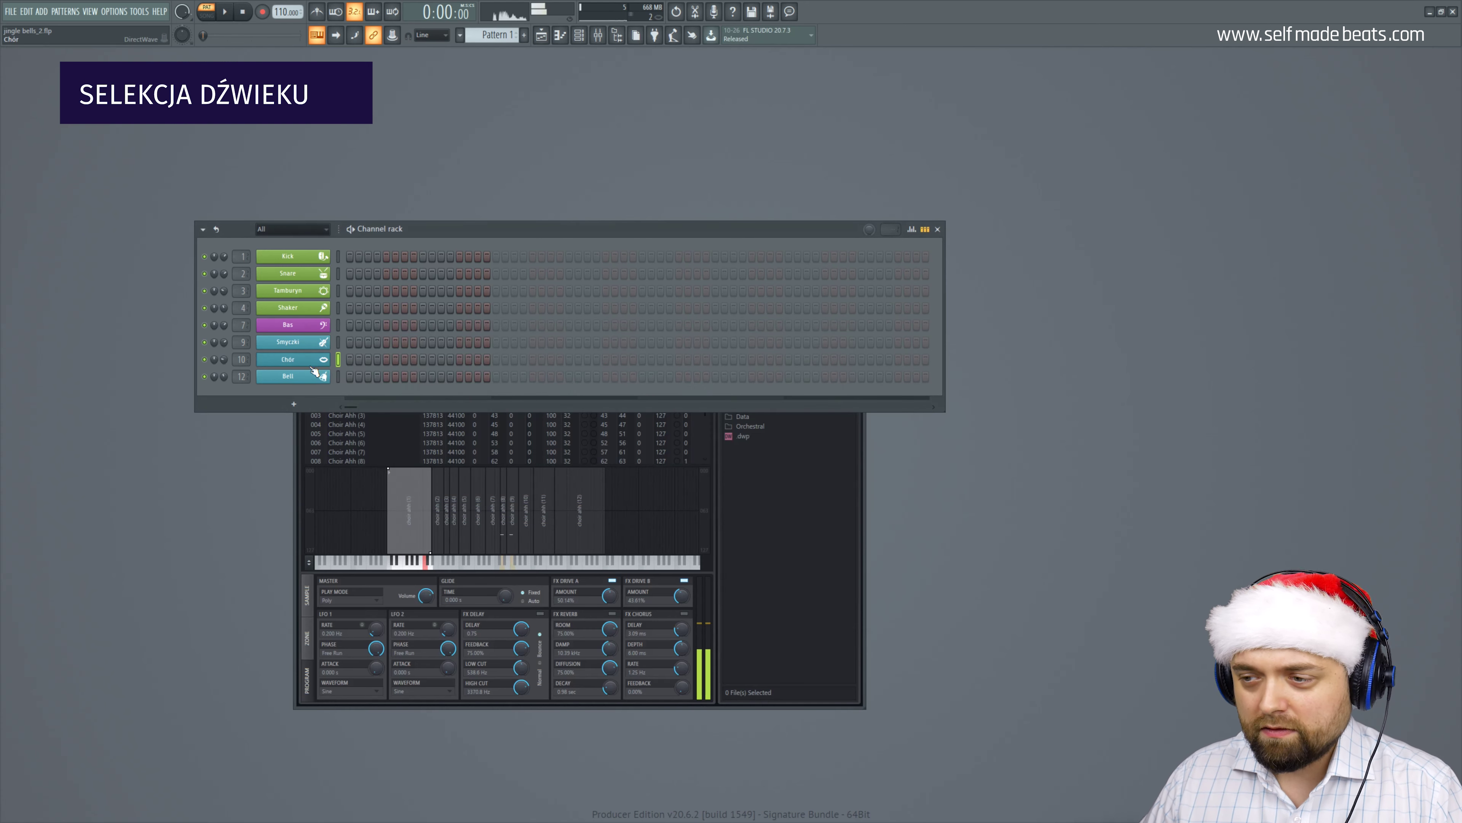
left_click(844, 482)
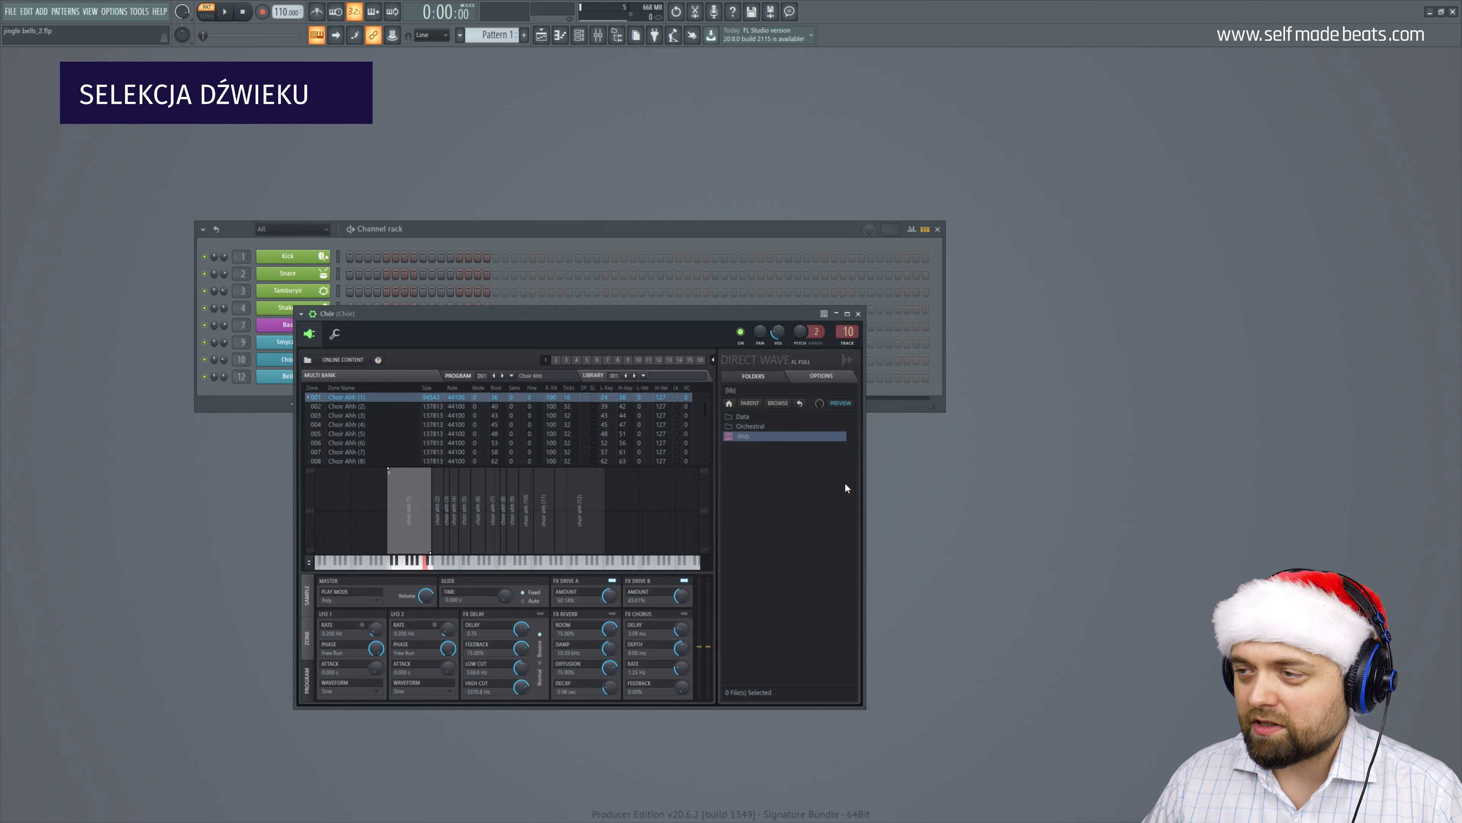
key("Escape")
Examine the Bell channel's FLEX instrument and its preset list, then close the plugin.
left_click(319, 377)
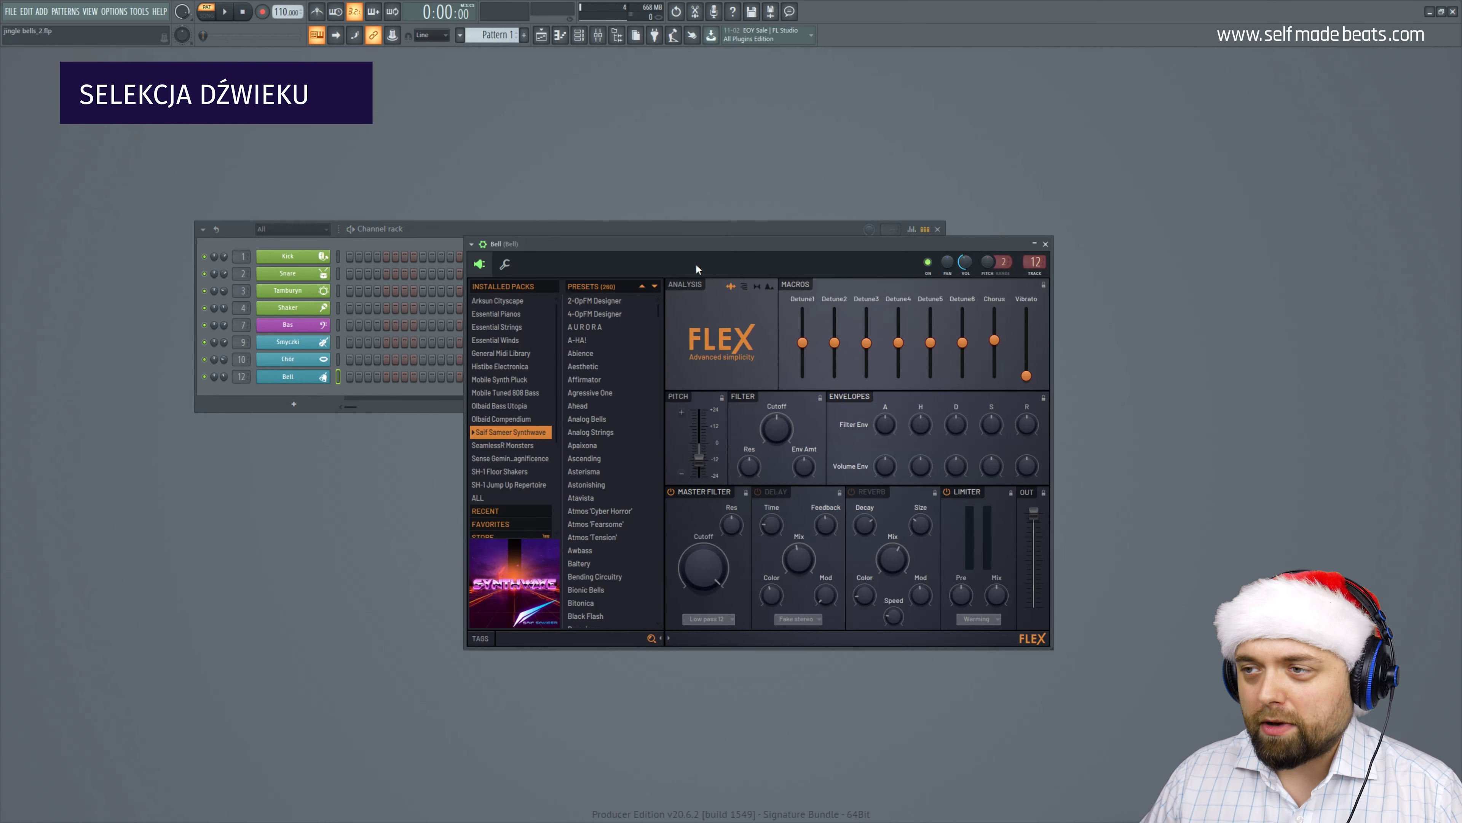
key("c")
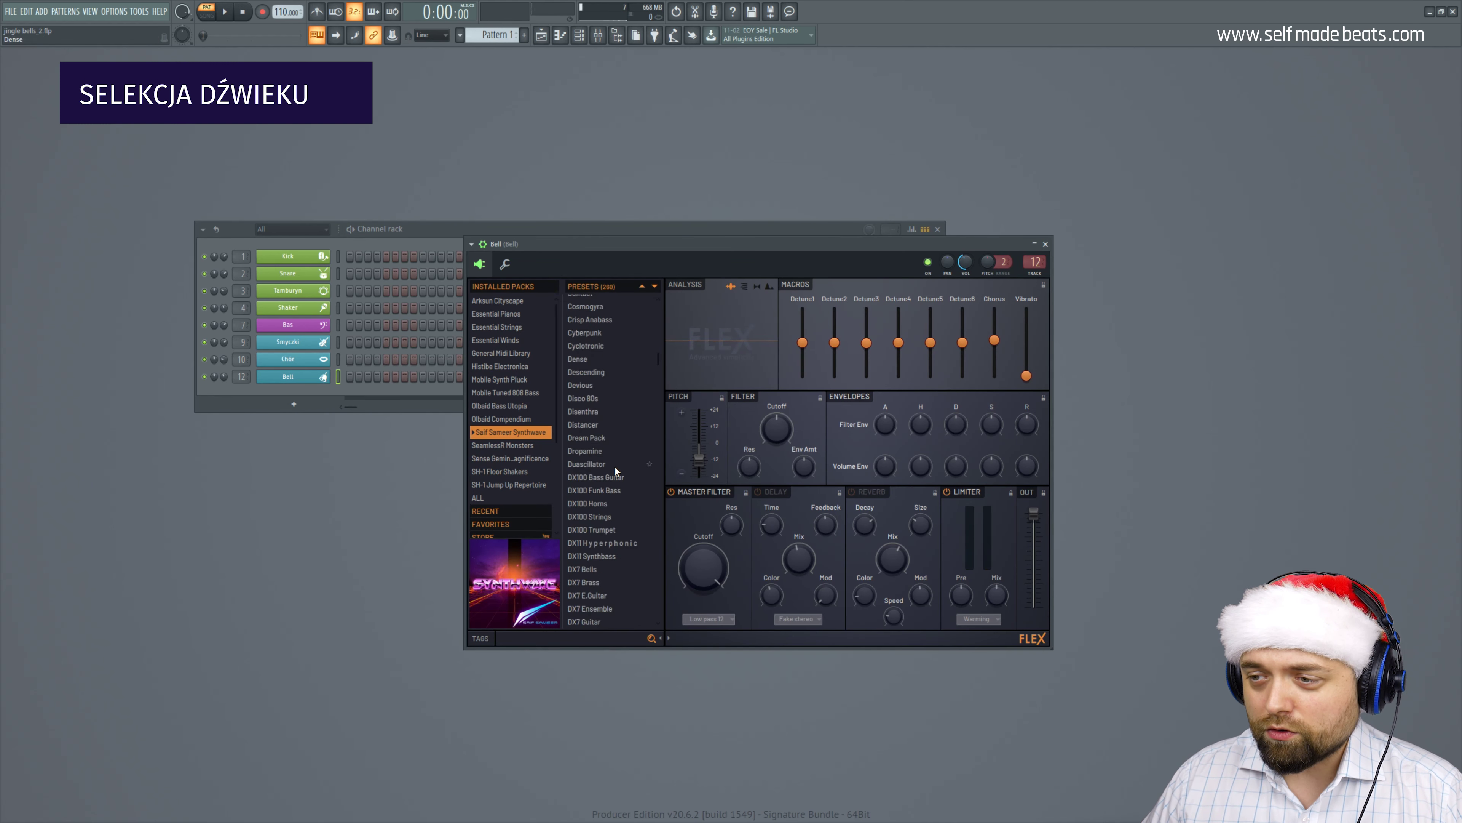
key("Escape")
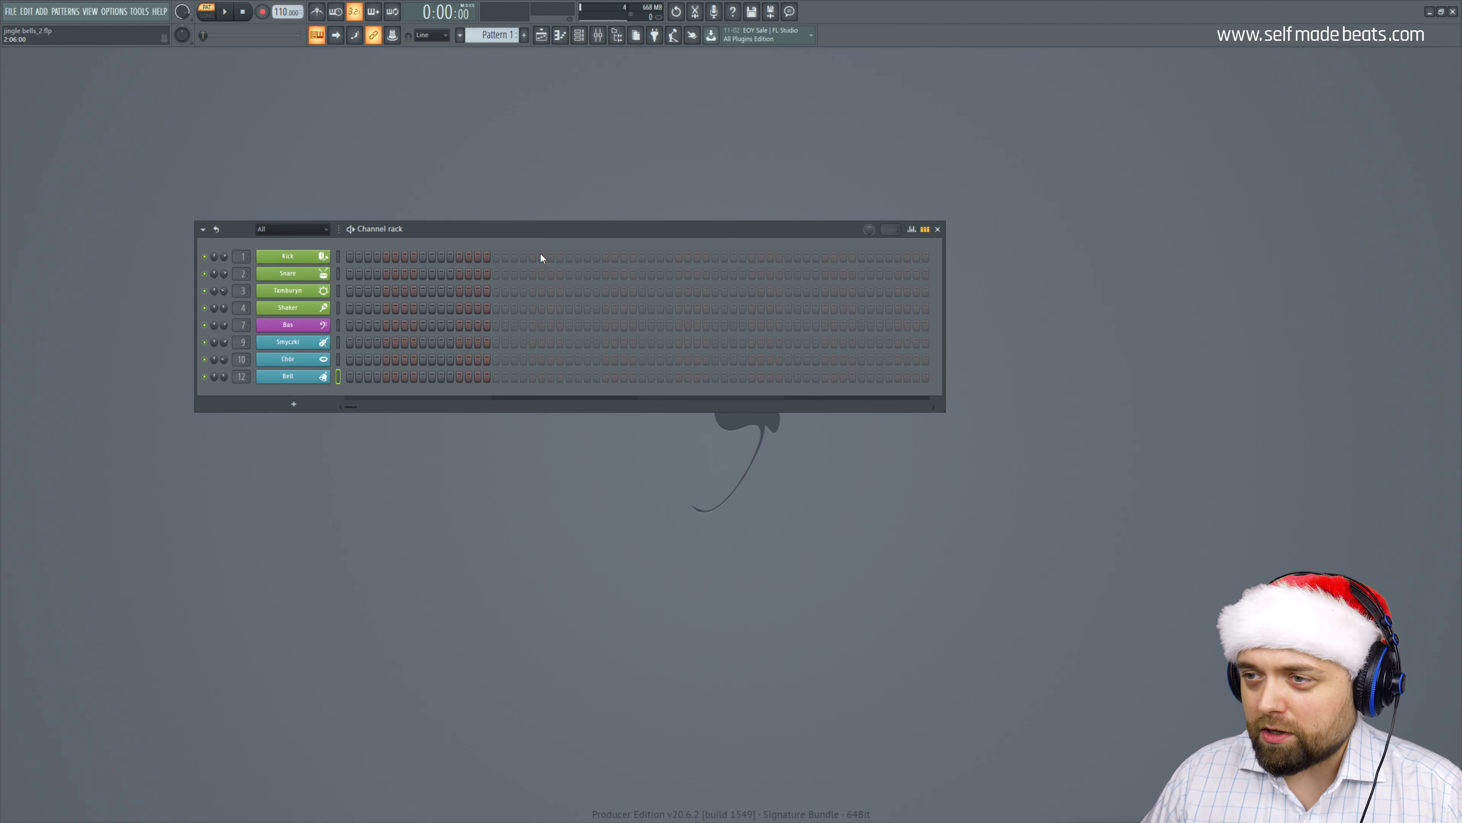
Extend the pattern to four bars and fill the Kick channel every 4 steps.
left_click(541, 256)
left_click(724, 255)
left_click(889, 256)
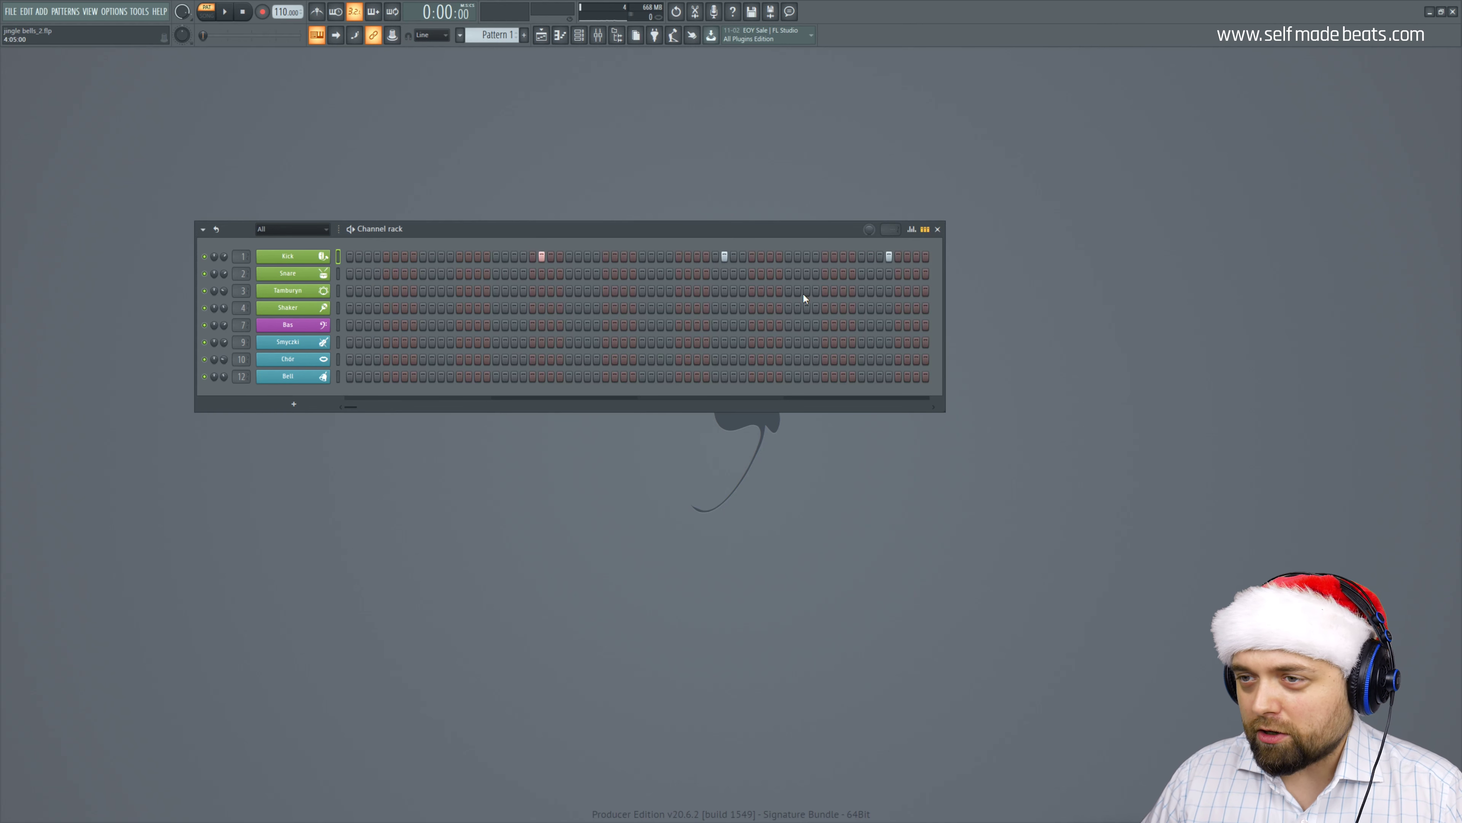
right_click(294, 263)
left_click(484, 306)
Duplicate the four-bar Kick pattern three times in the piano roll to fill 16 bars.
right_click(314, 258)
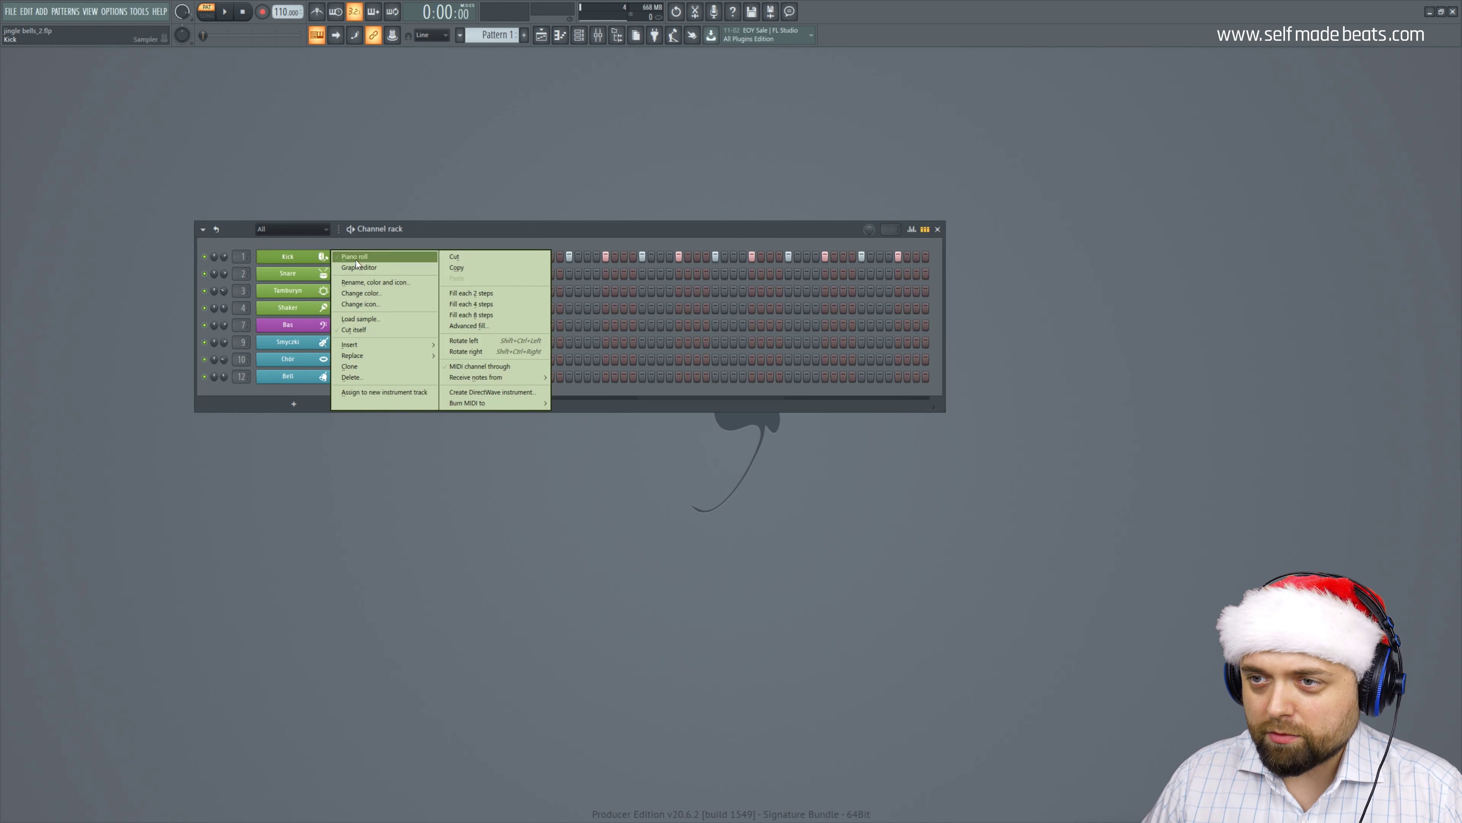
left_click(403, 259)
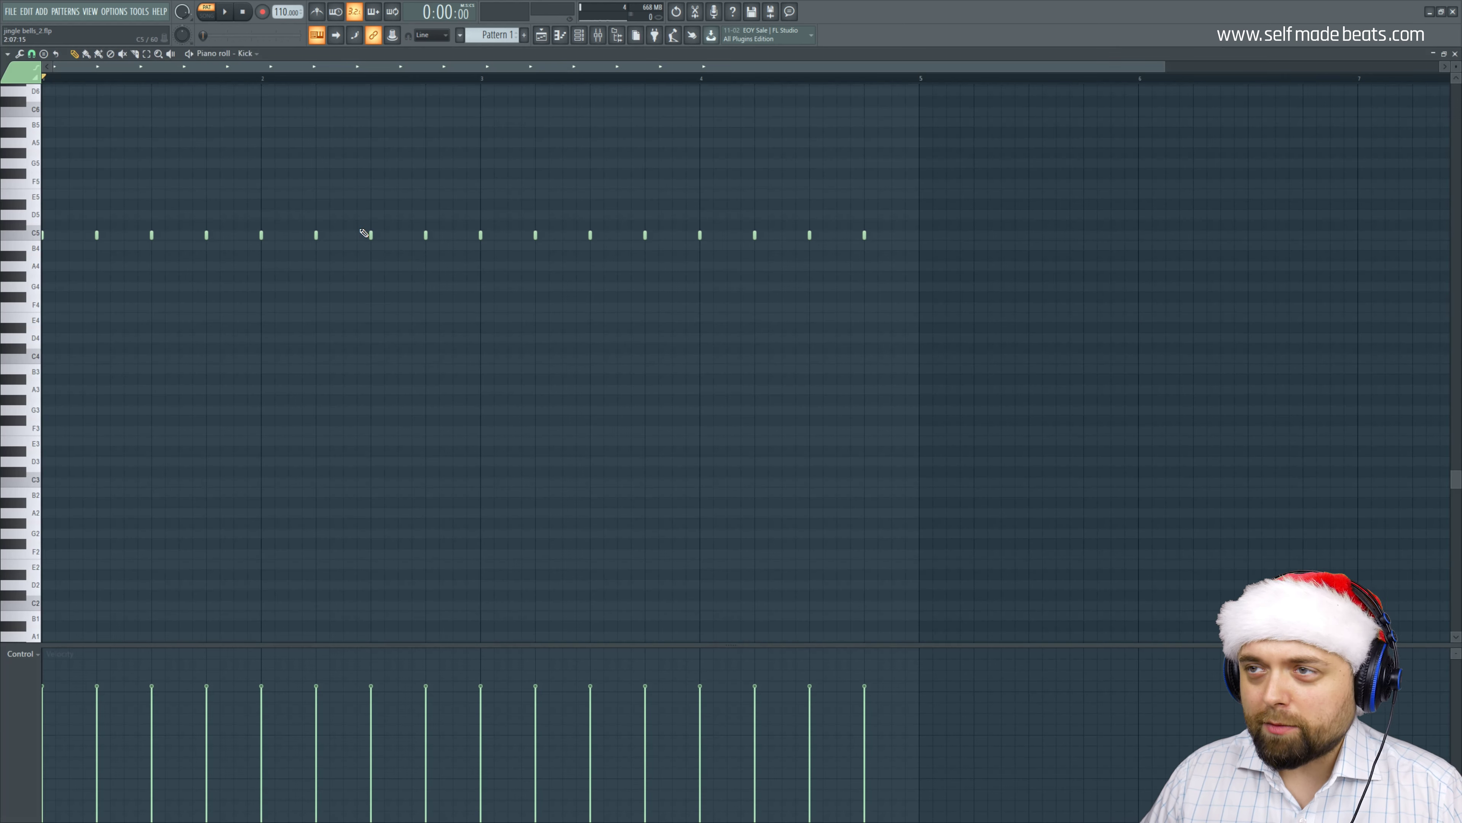
left_click_drag(925, 81, 43, 80)
key("ctrl+b")
key("ctrl+b")
key("ctrl+b")
left_click(522, 80)
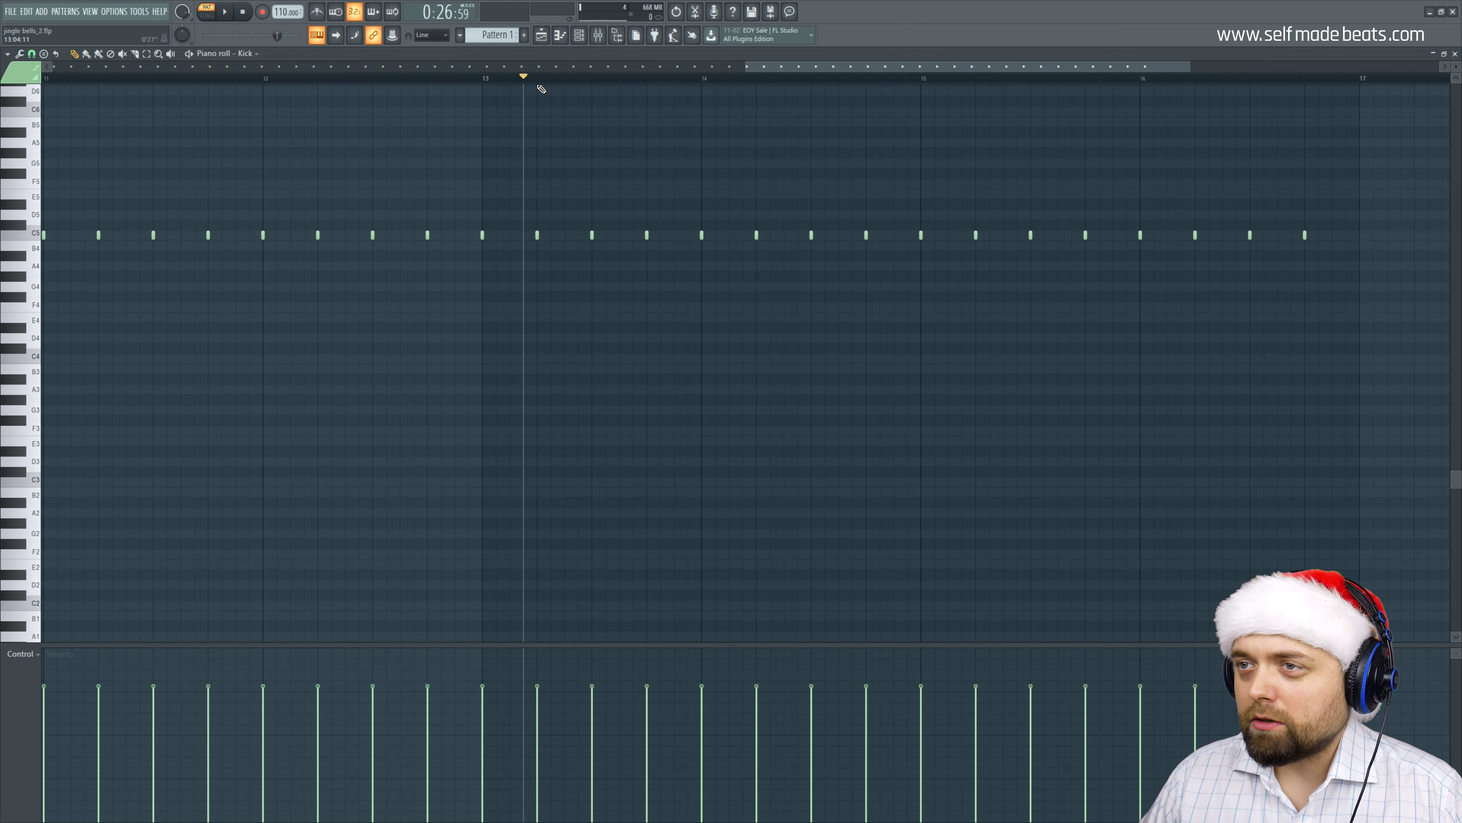
left_click(1454, 54)
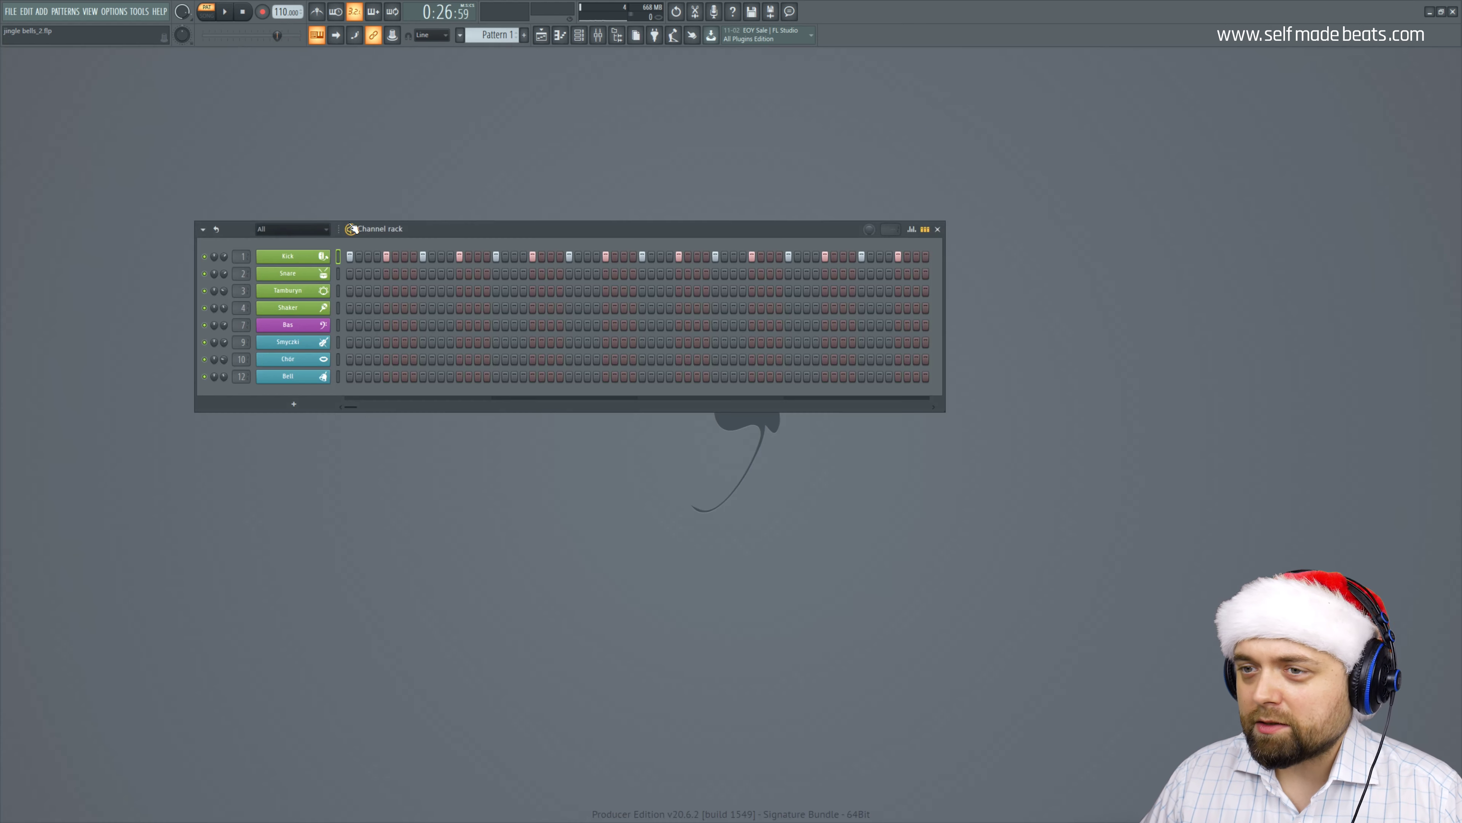
Fill the Snare channel every 8 steps and shift its hits four steps to the right.
right_click(323, 278)
left_click(470, 333)
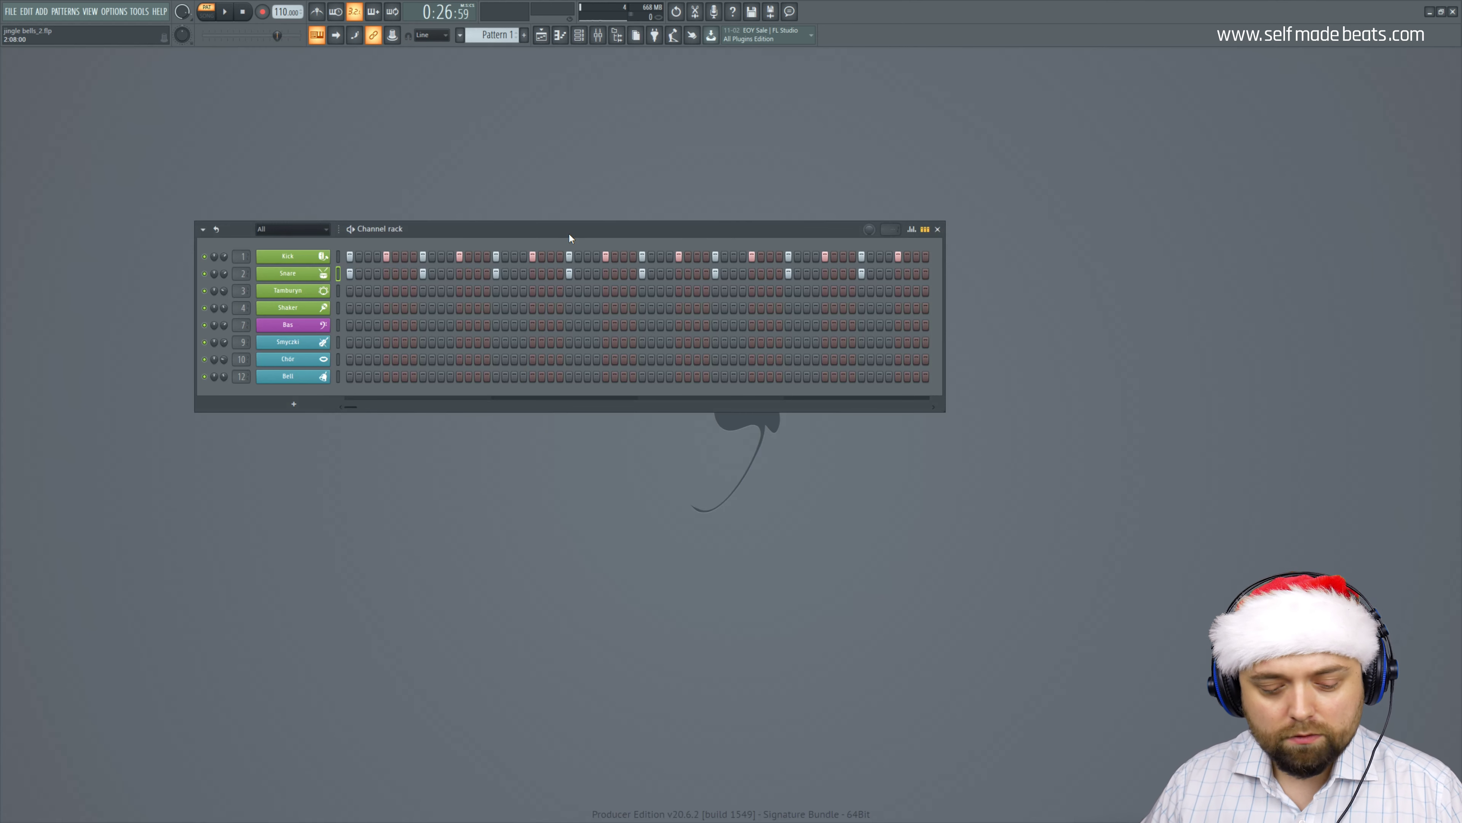
key("shift+Right")
key("shift+Right")
key("shift+Right")
key("shift+Right")
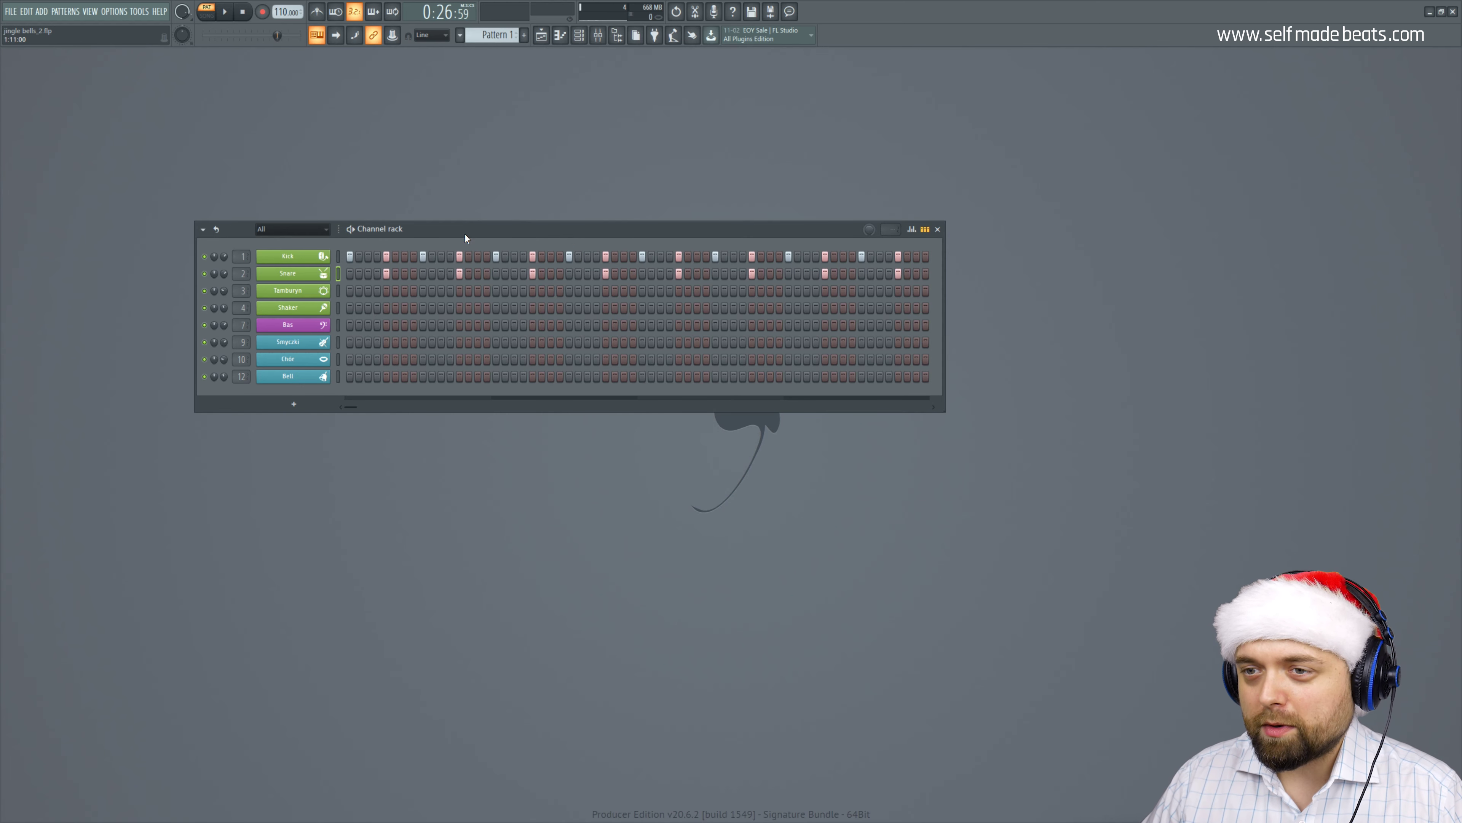
Place short Tamburyn hits on C5 at the start of bars 1 and 3 in the piano roll.
right_click(348, 289)
left_click(389, 292)
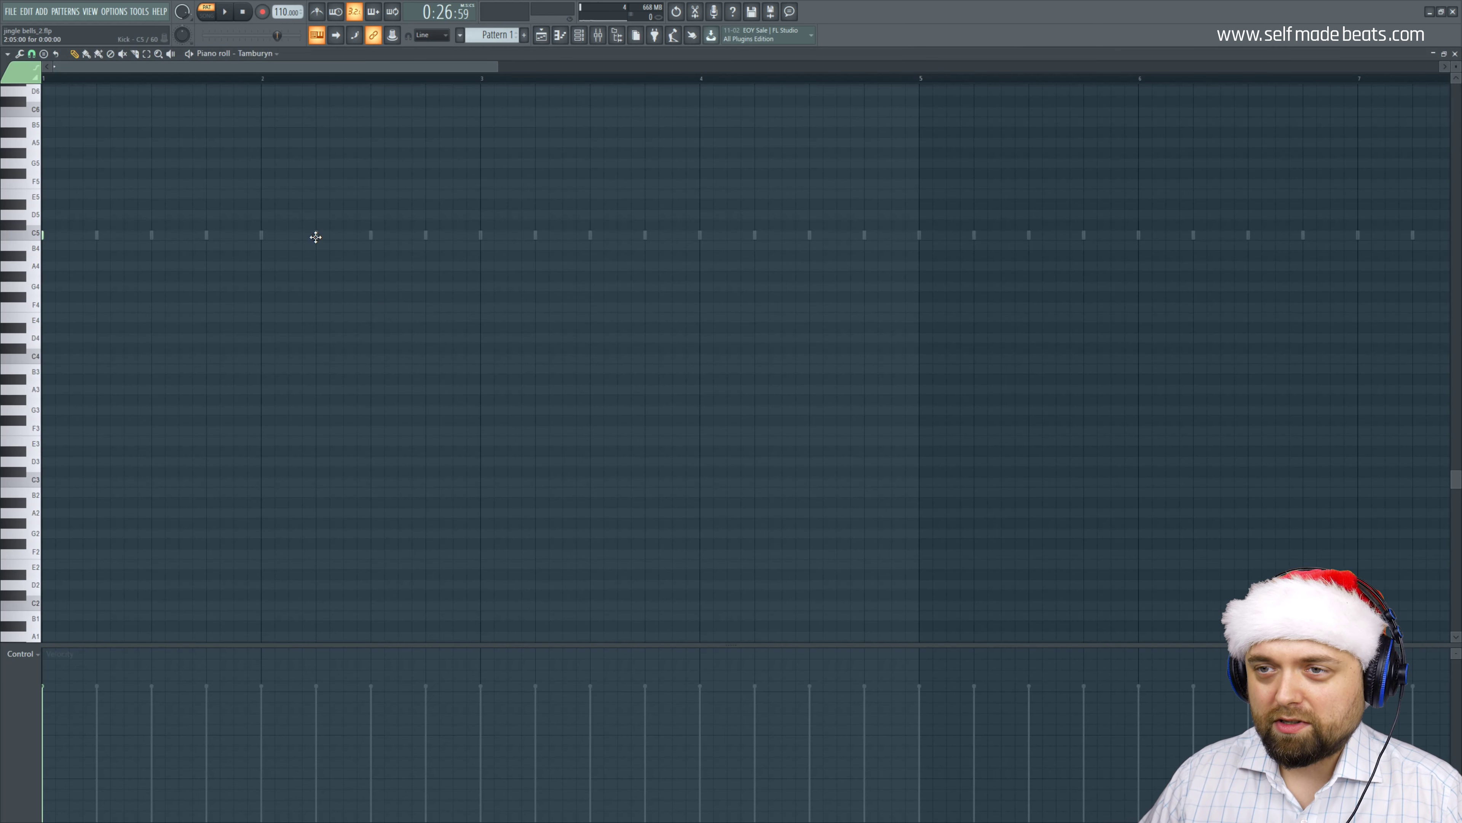
left_click(489, 234)
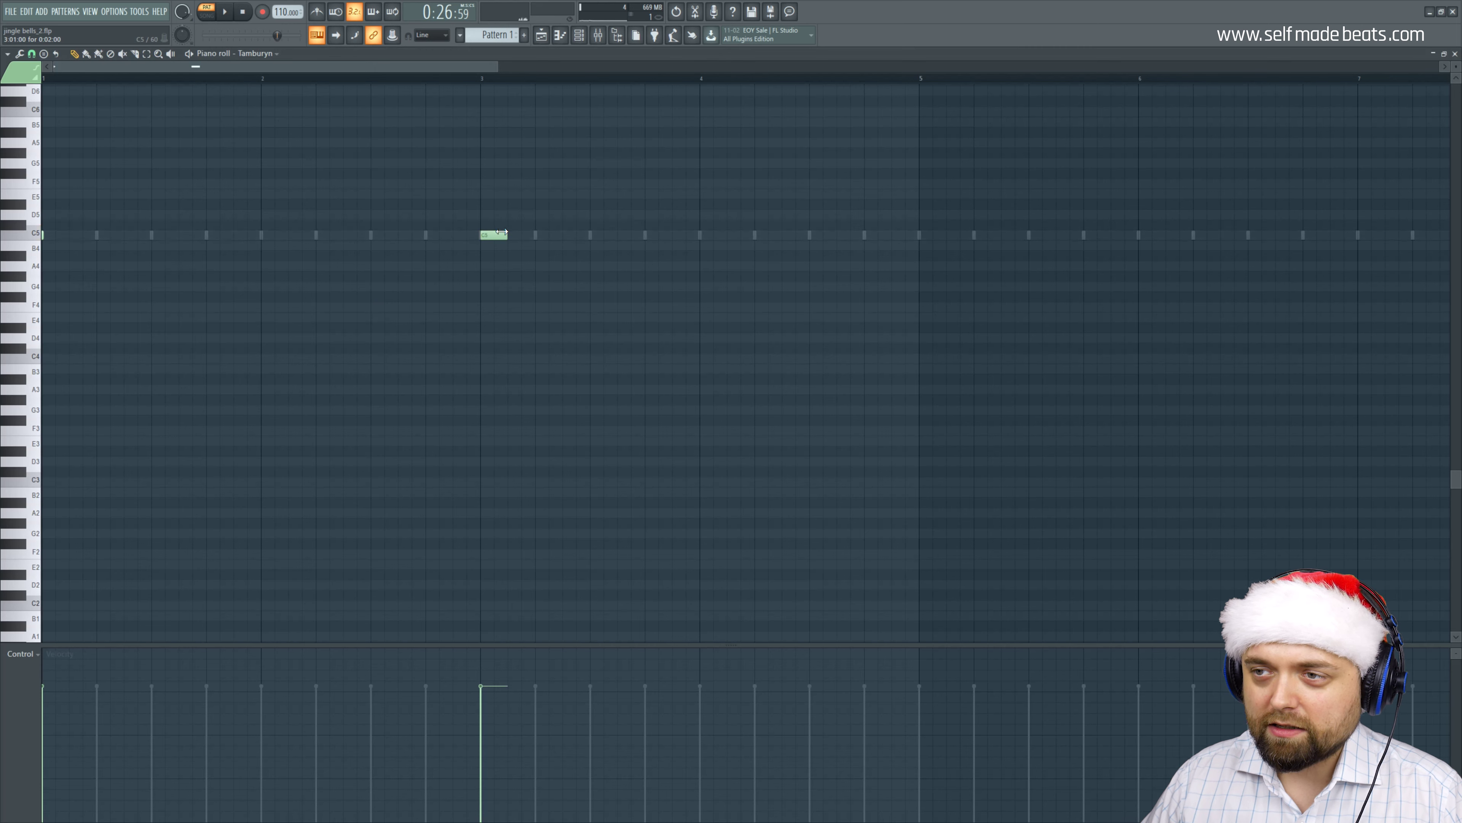
right_click(492, 234)
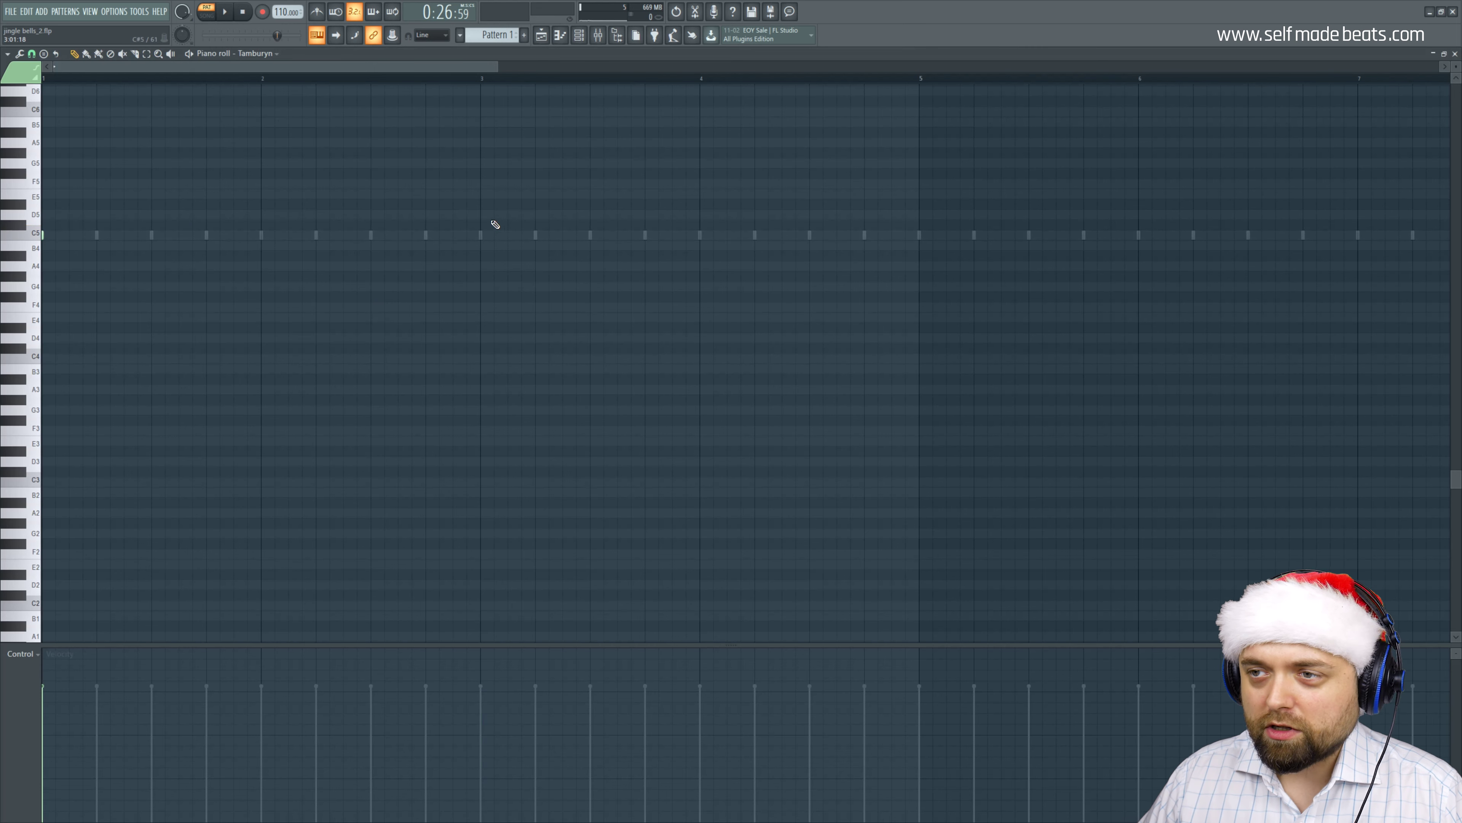
left_click(494, 235)
Duplicate the first four bars of Tamburyn hits to fill 16 bars, removing the surplus copy, and close the piano roll.
scroll(494, 85, "down", 4)
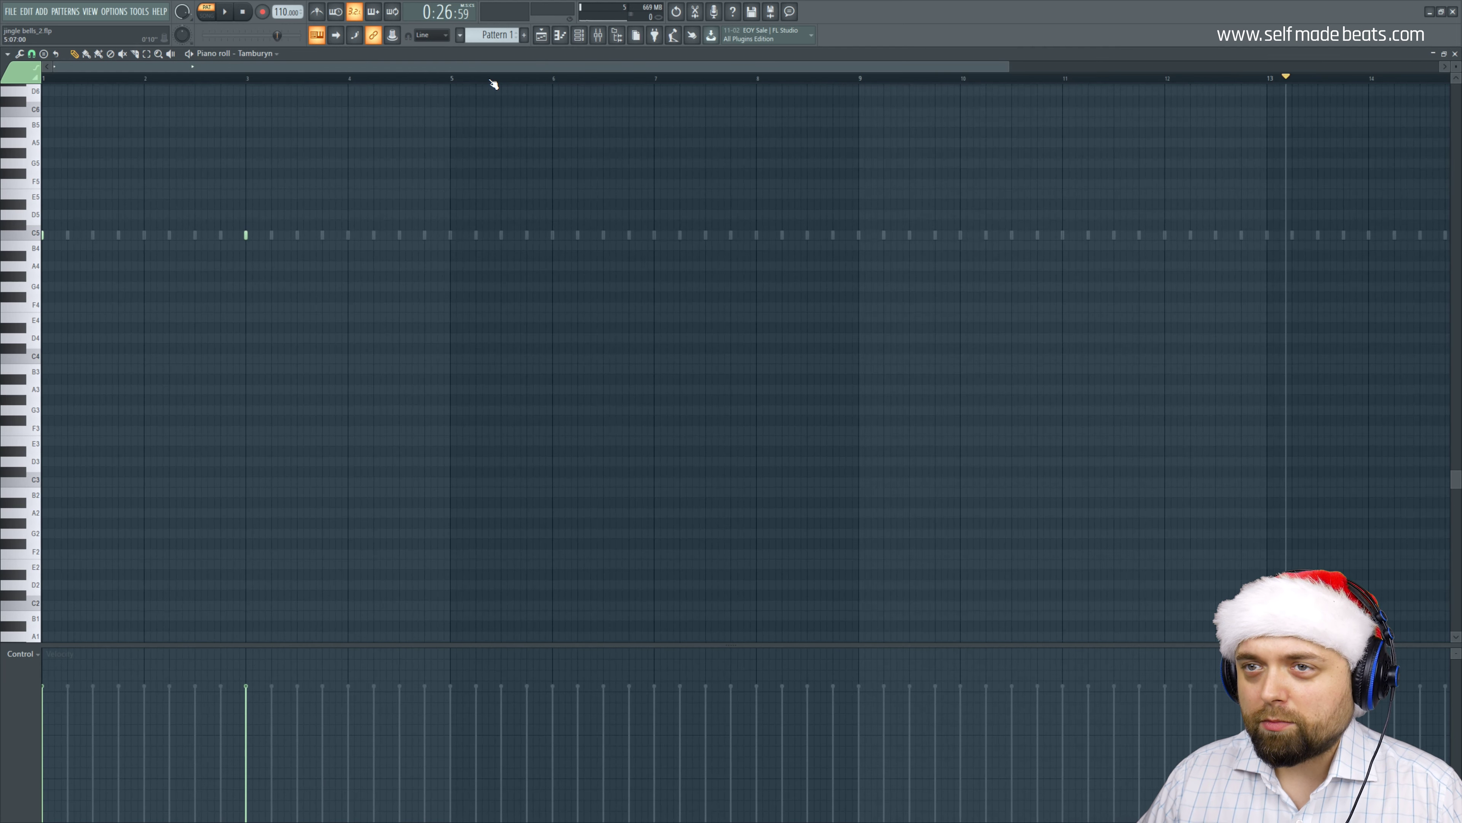
left_click_drag(451, 81, 43, 81)
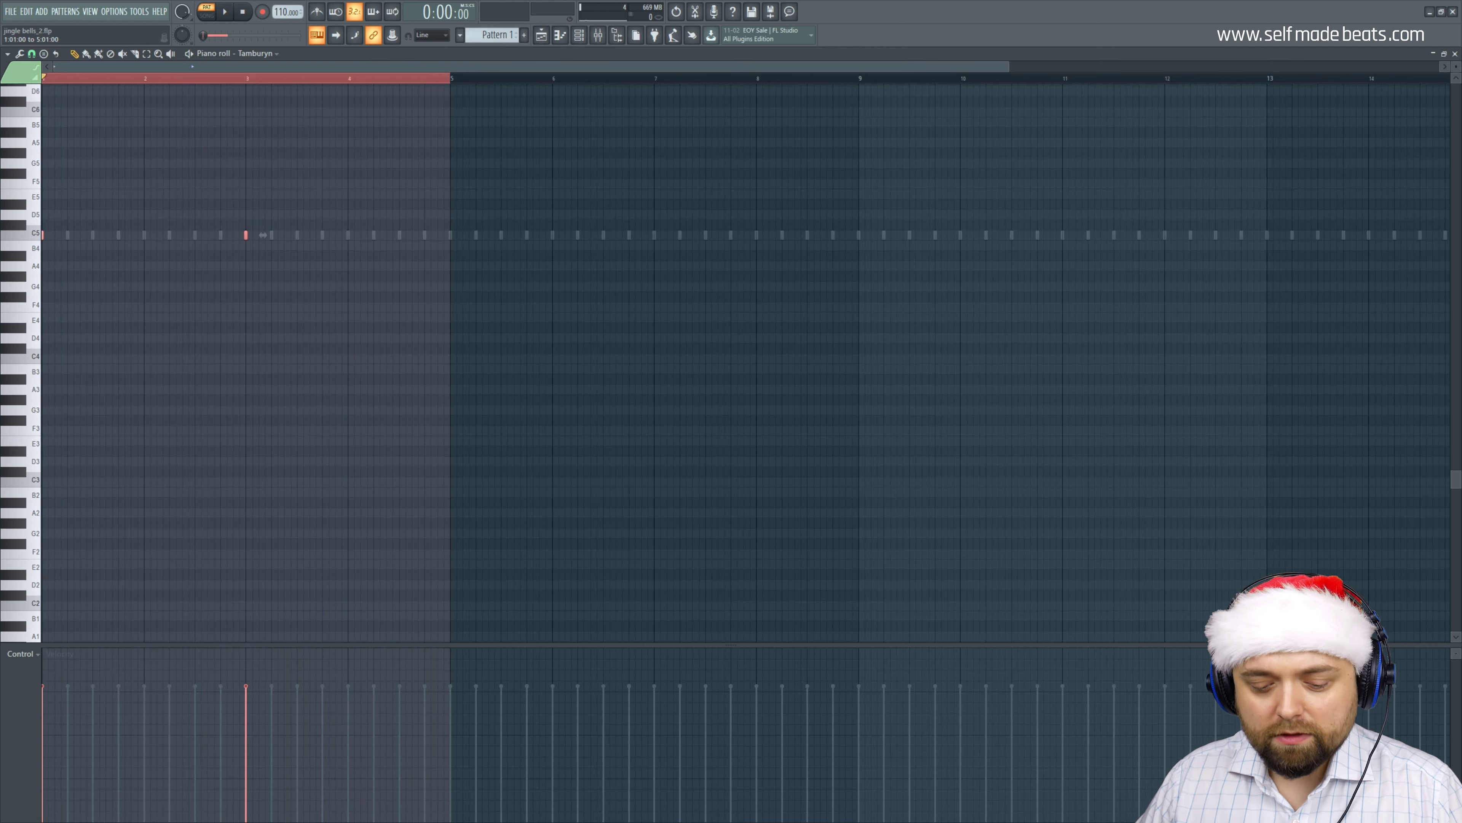
key("ctrl+b")
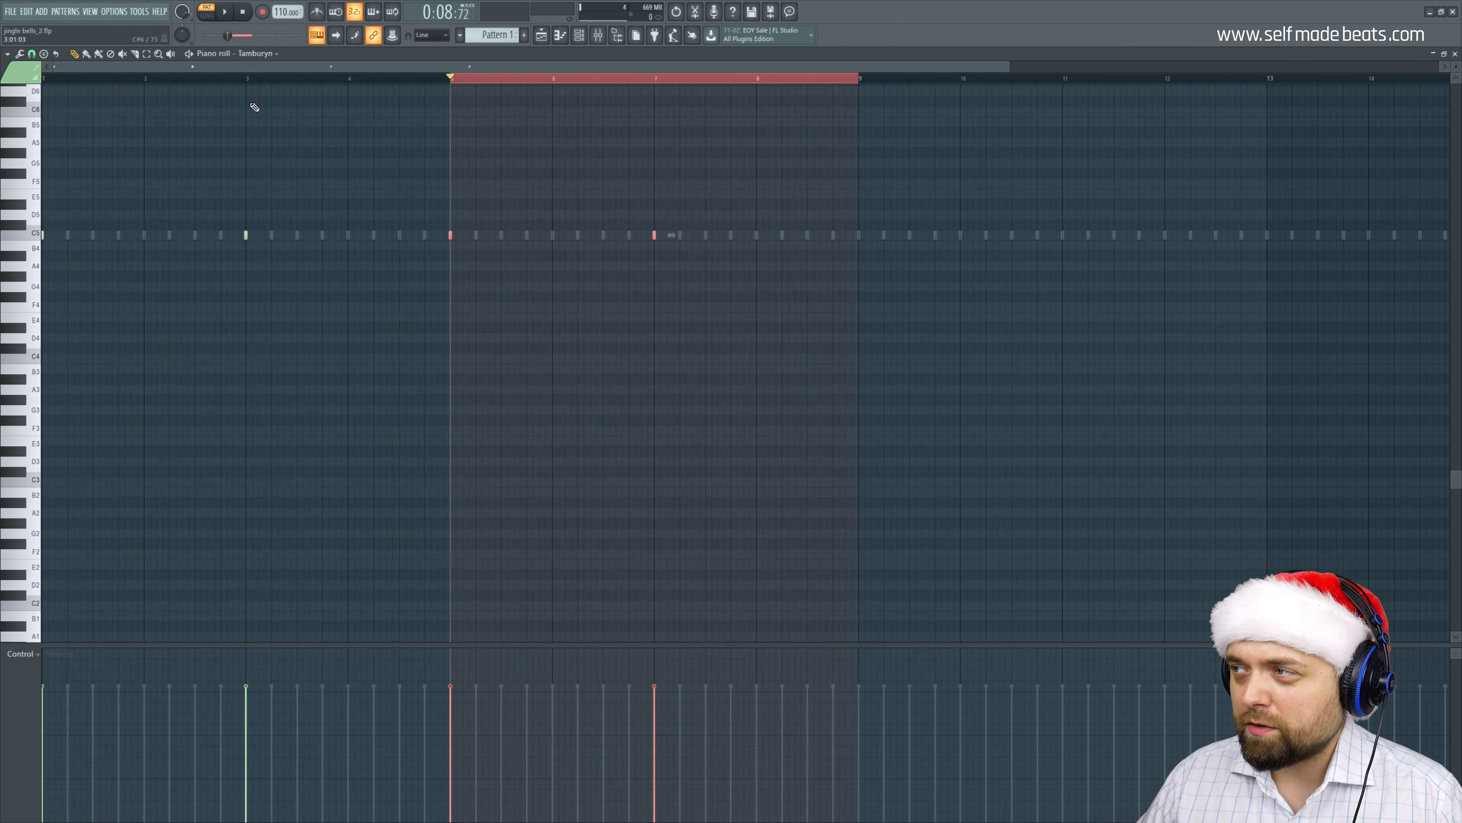
key("ctrl+b")
key("ctrl+b")
key("ctrl+b")
key("Delete")
left_click_drag(831, 80, 183, 77)
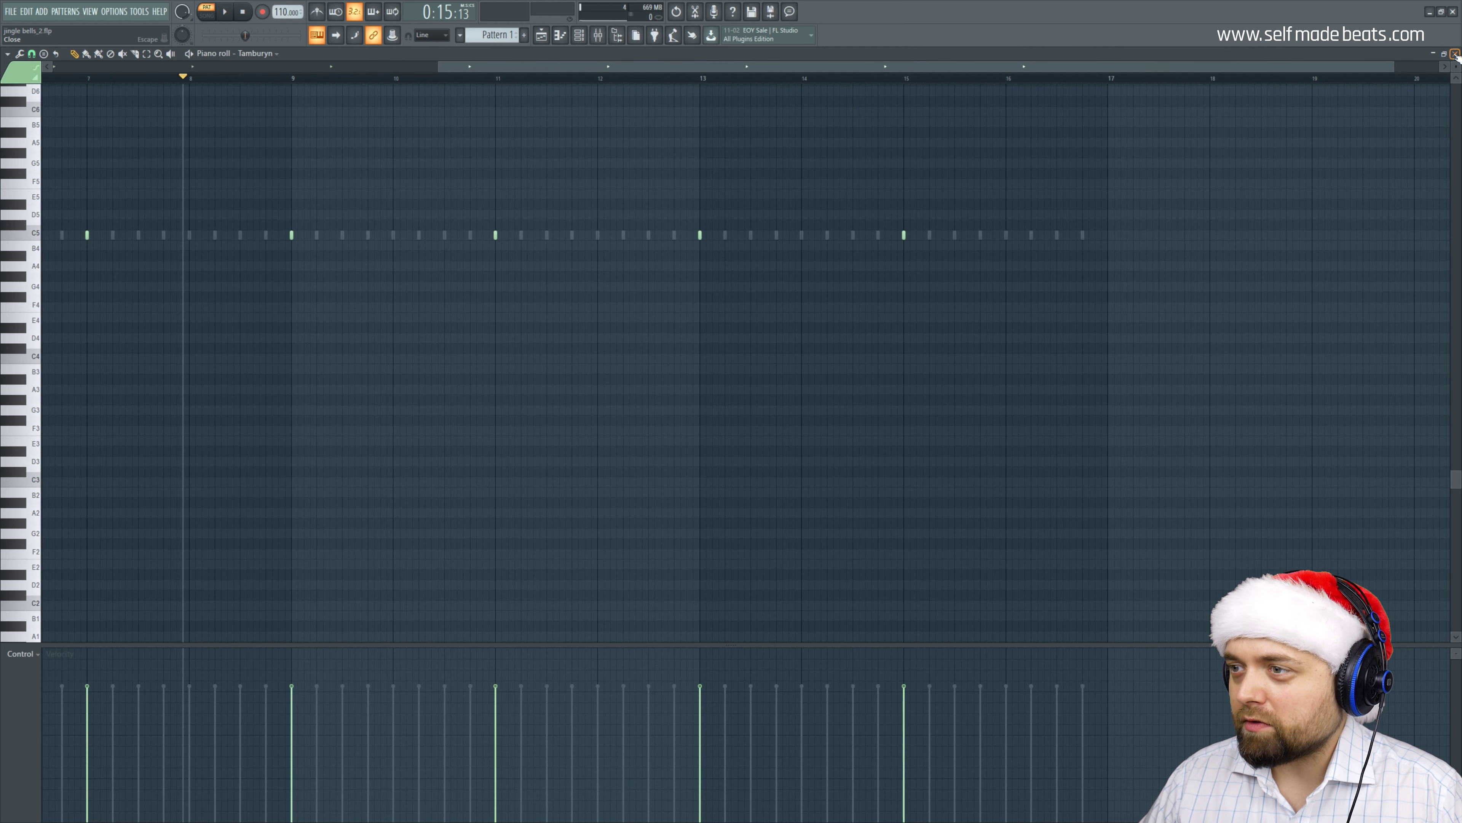
key("F7")
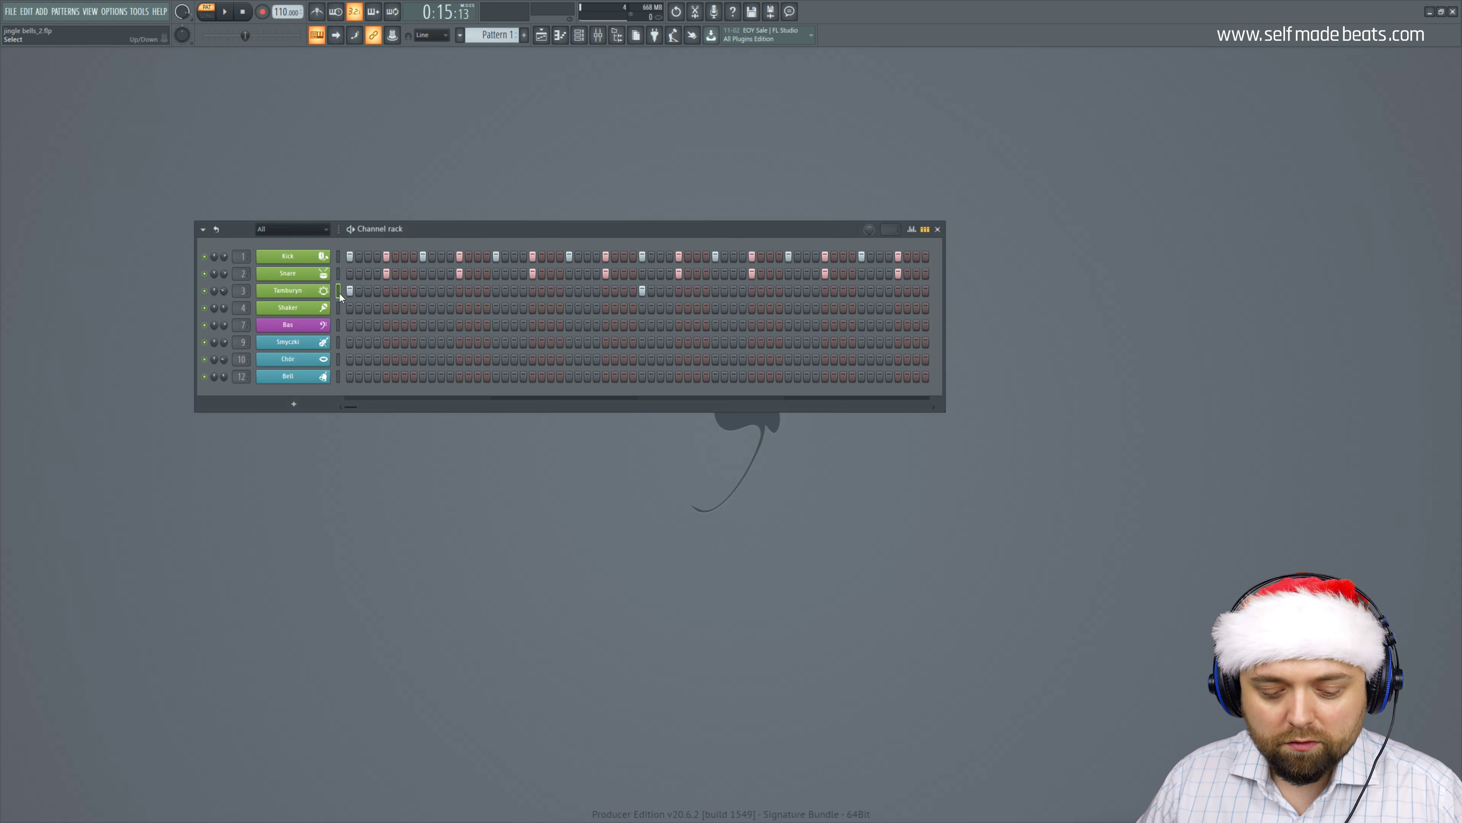
Paste the Tamburyn hits into the Shaker channel and play back the drum pattern.
left_click(338, 306)
key("ctrl+v")
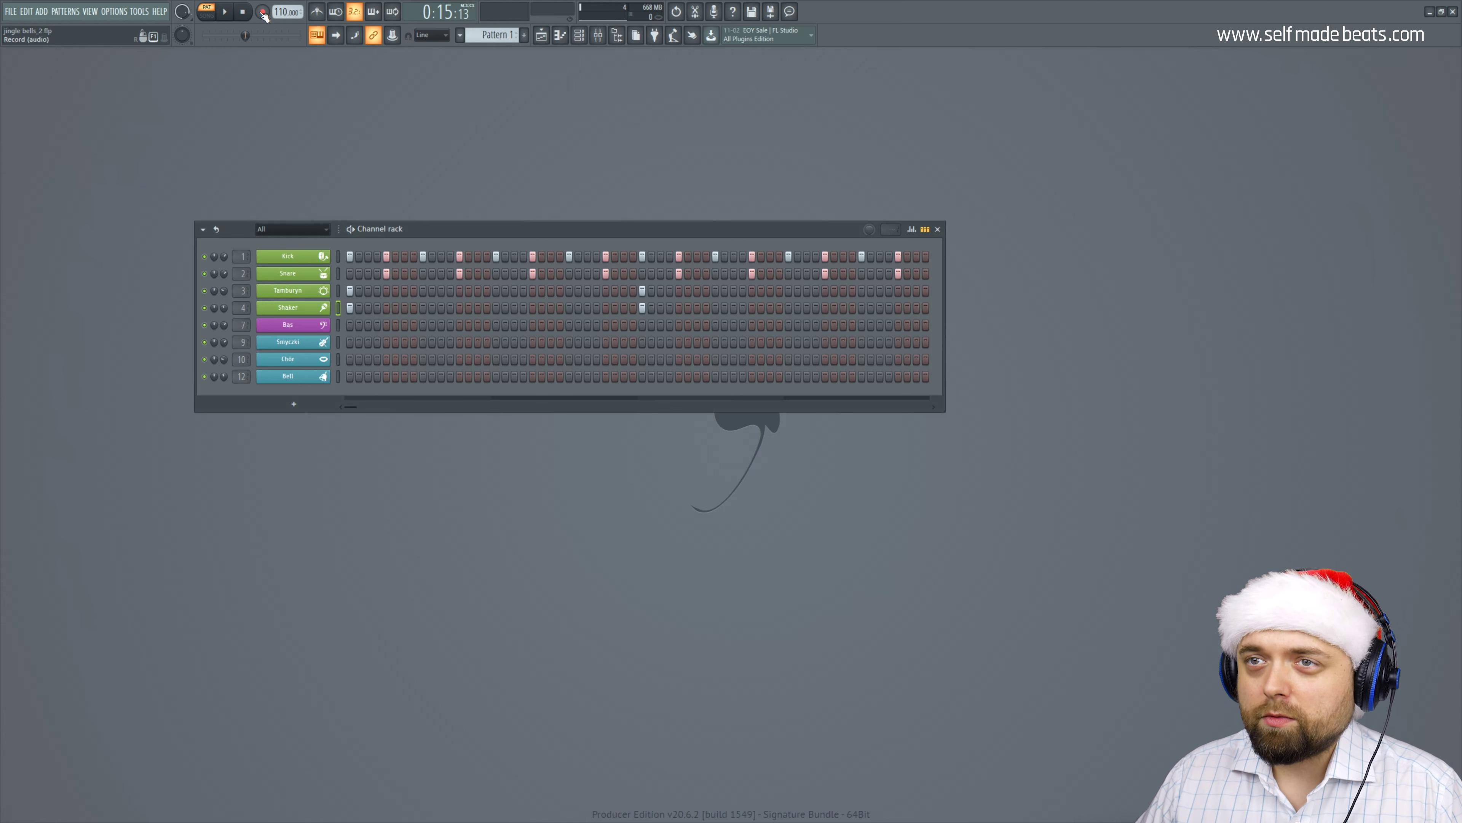
left_click(227, 12)
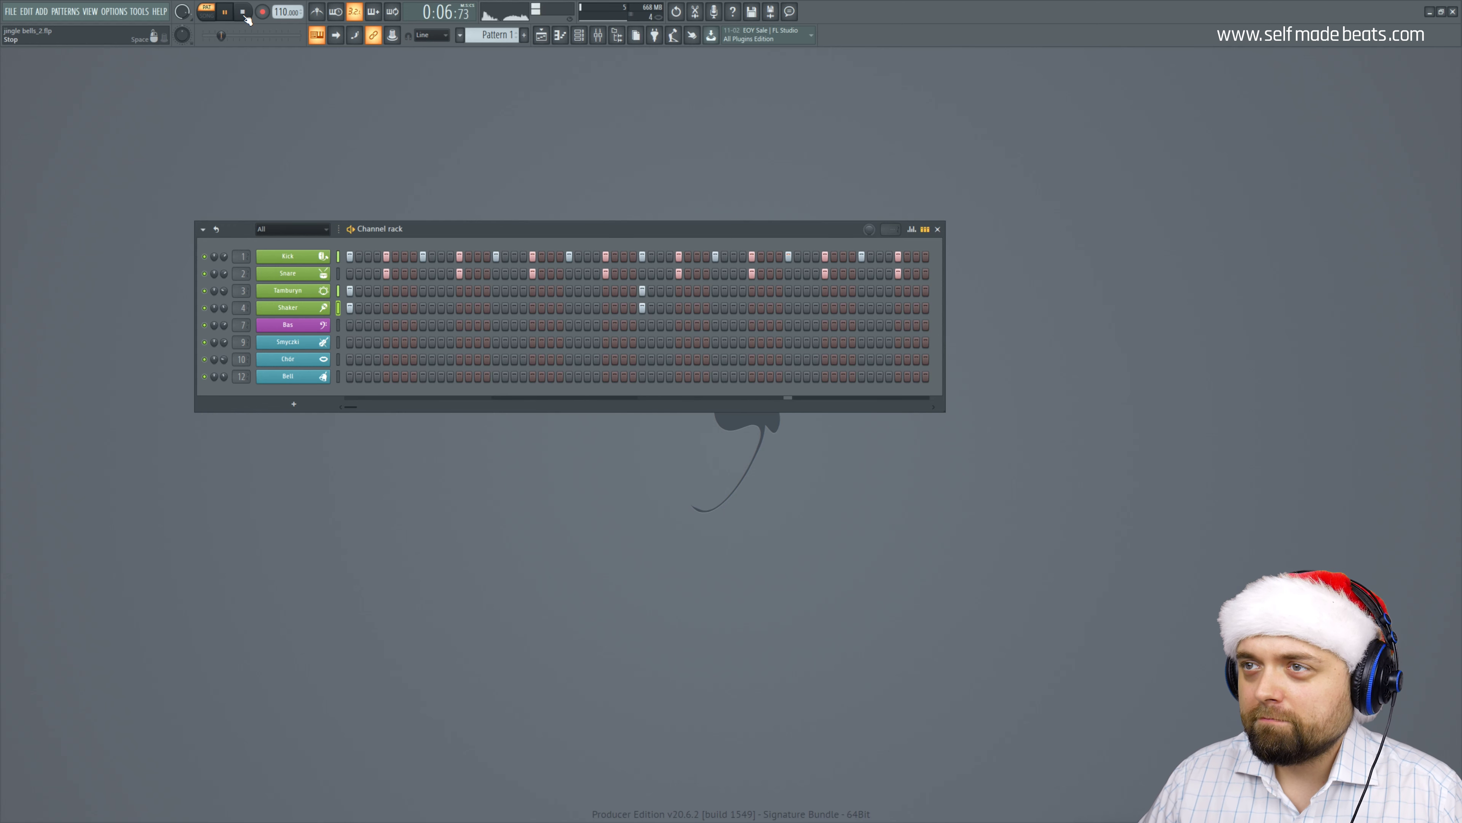
left_click(246, 19)
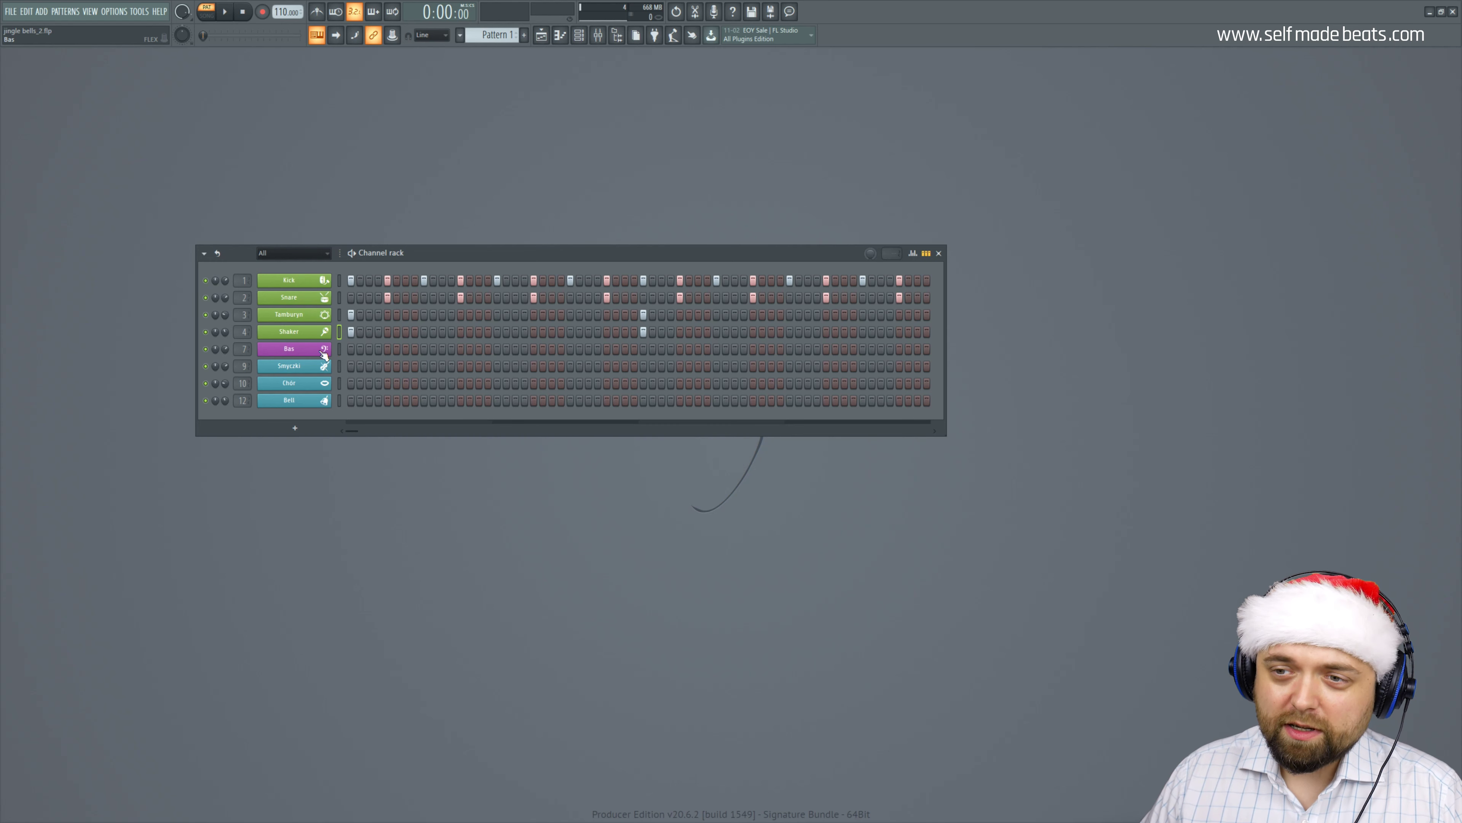
Open the piano roll for the Bas channel and place an eighth-note G#3 at the start of bar 1.
left_click(338, 350)
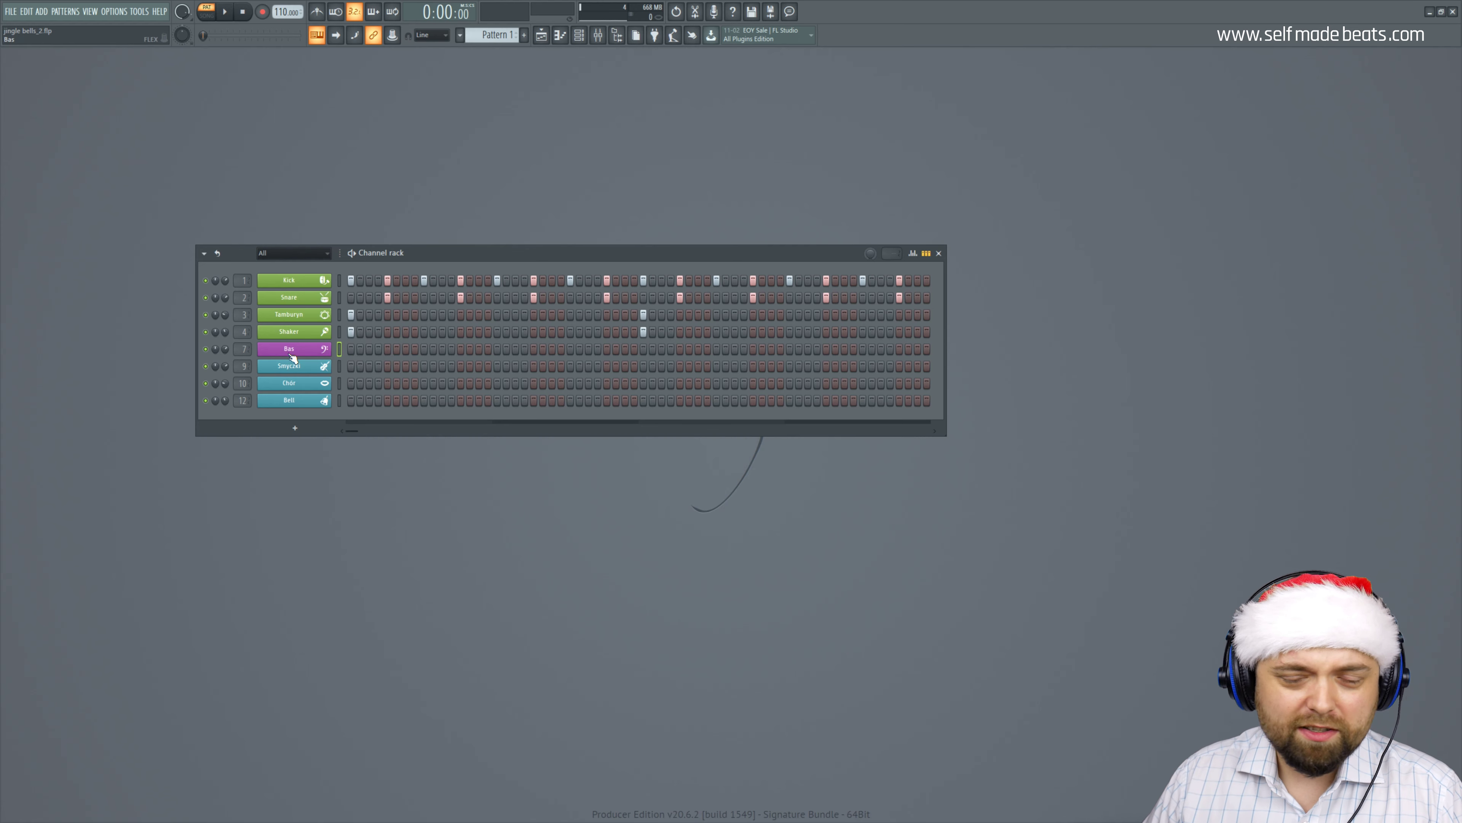
right_click(308, 351)
left_click(379, 358)
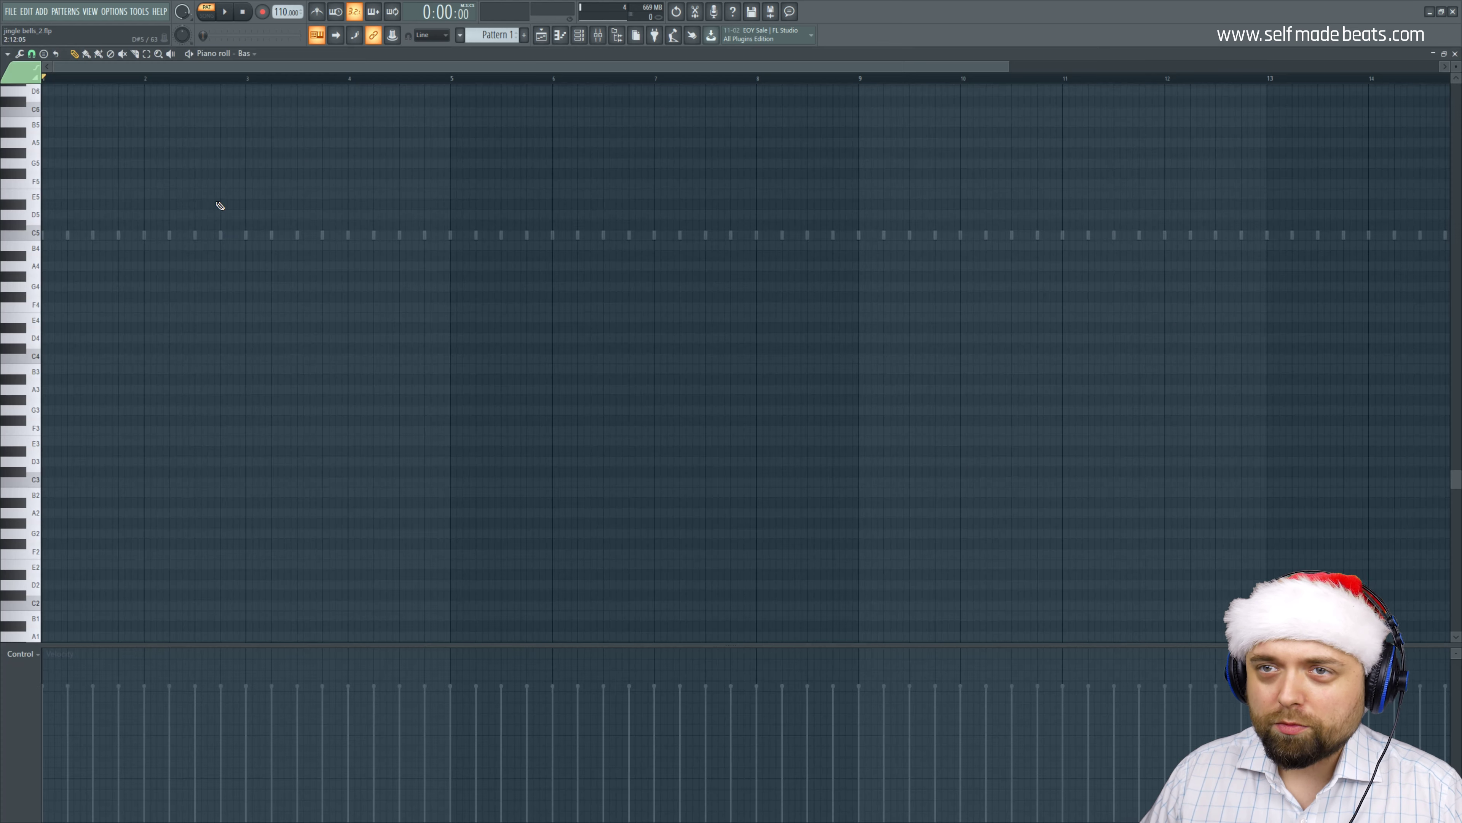
scroll(188, 85, "up", 3)
left_click_drag(256, 72, 155, 73)
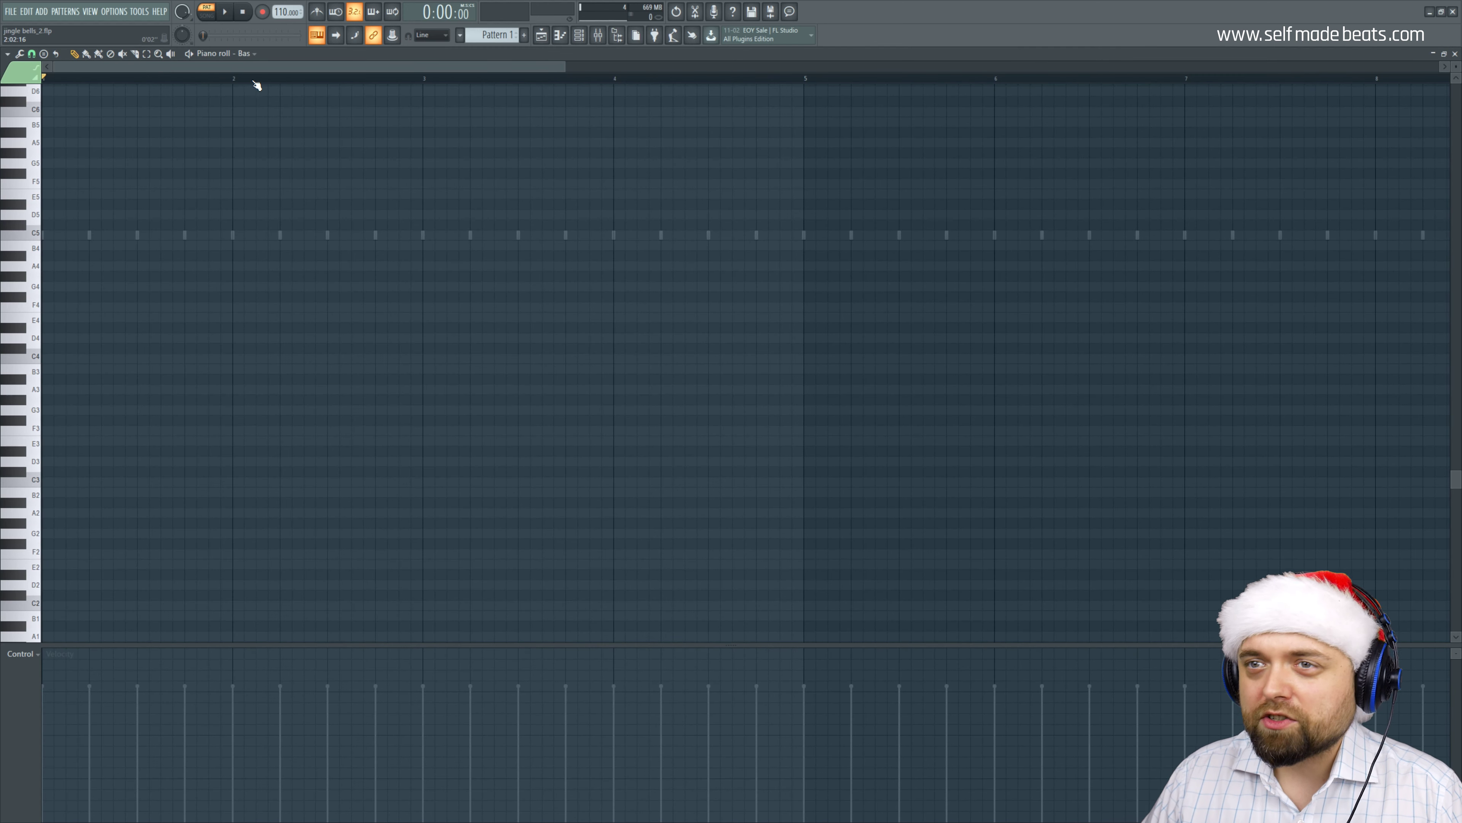
scroll(255, 85, "down", 1)
left_click_drag(629, 69, 613, 70)
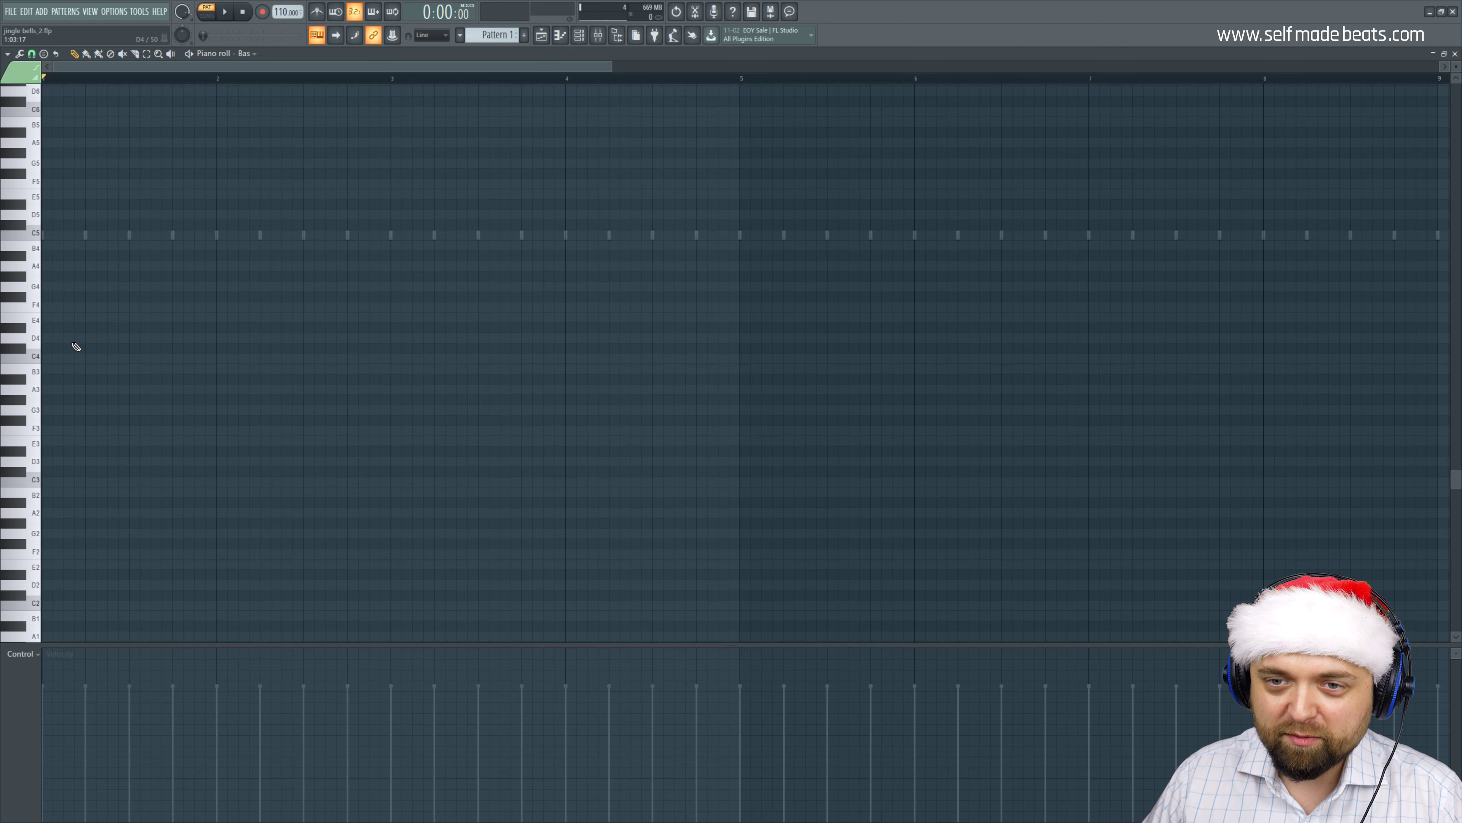
scroll(68, 356, "down", 1)
left_click(43, 369)
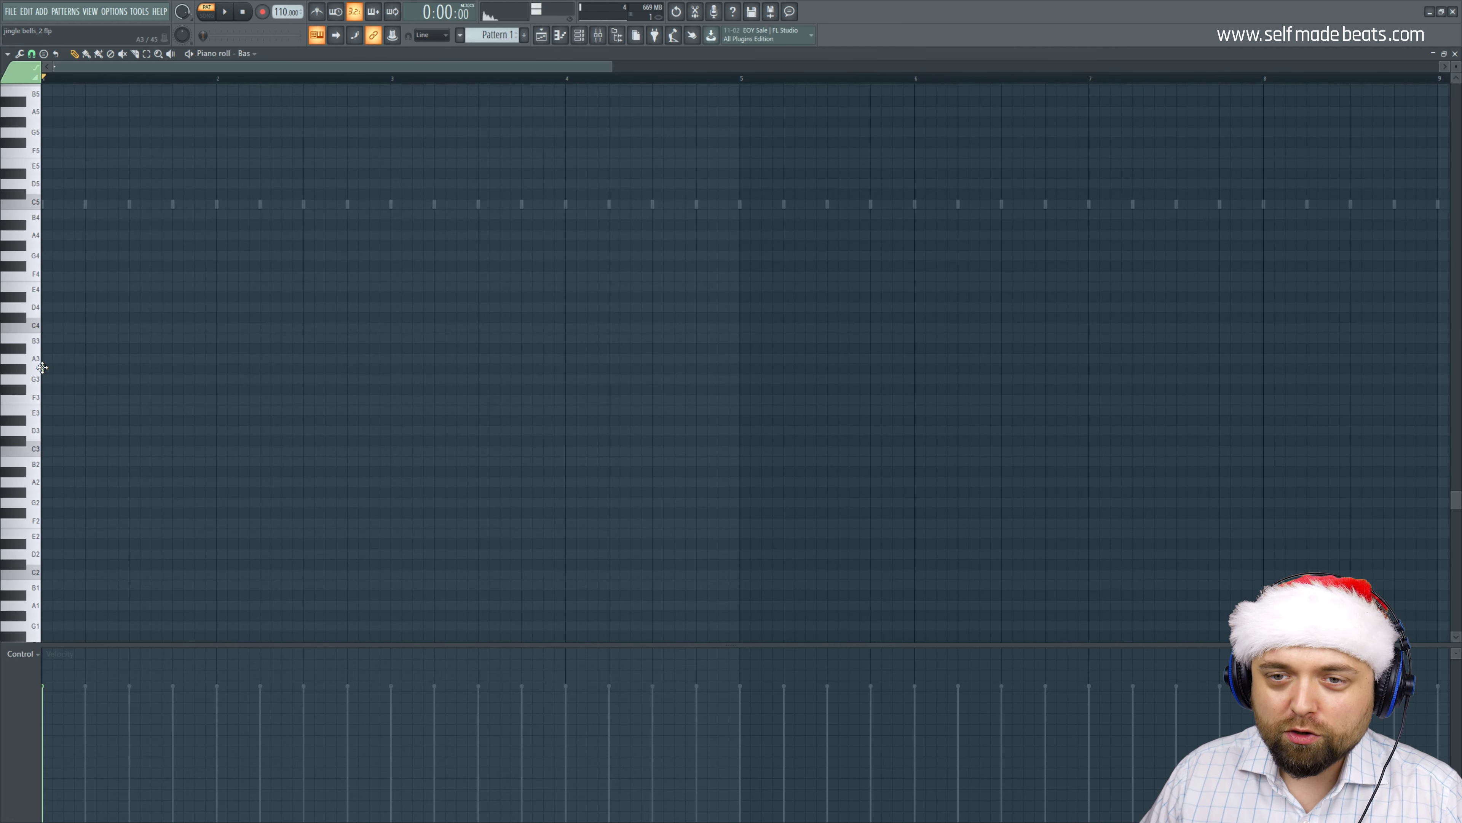
left_click(47, 369)
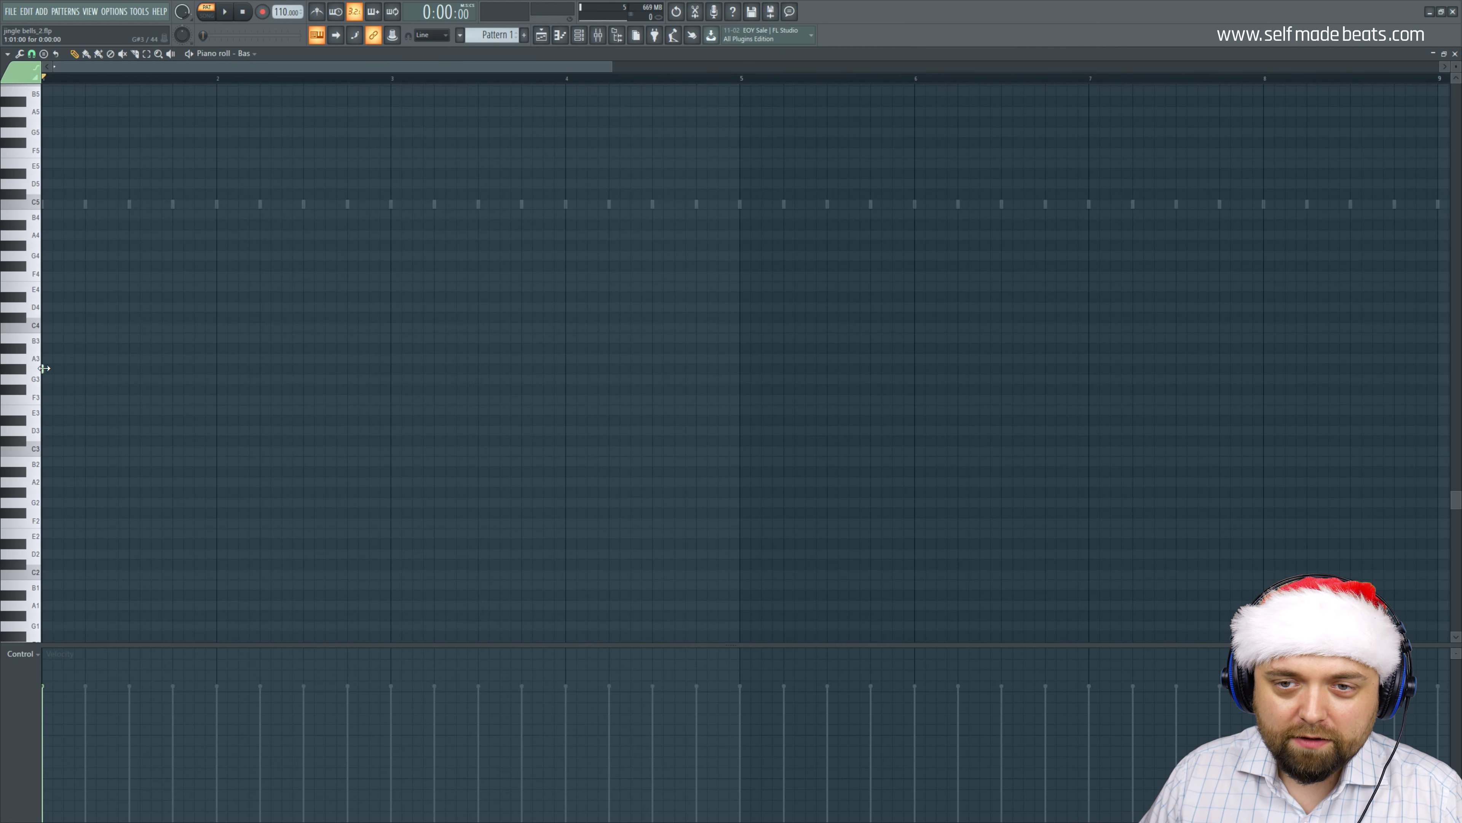
left_click_drag(62, 369, 51, 367)
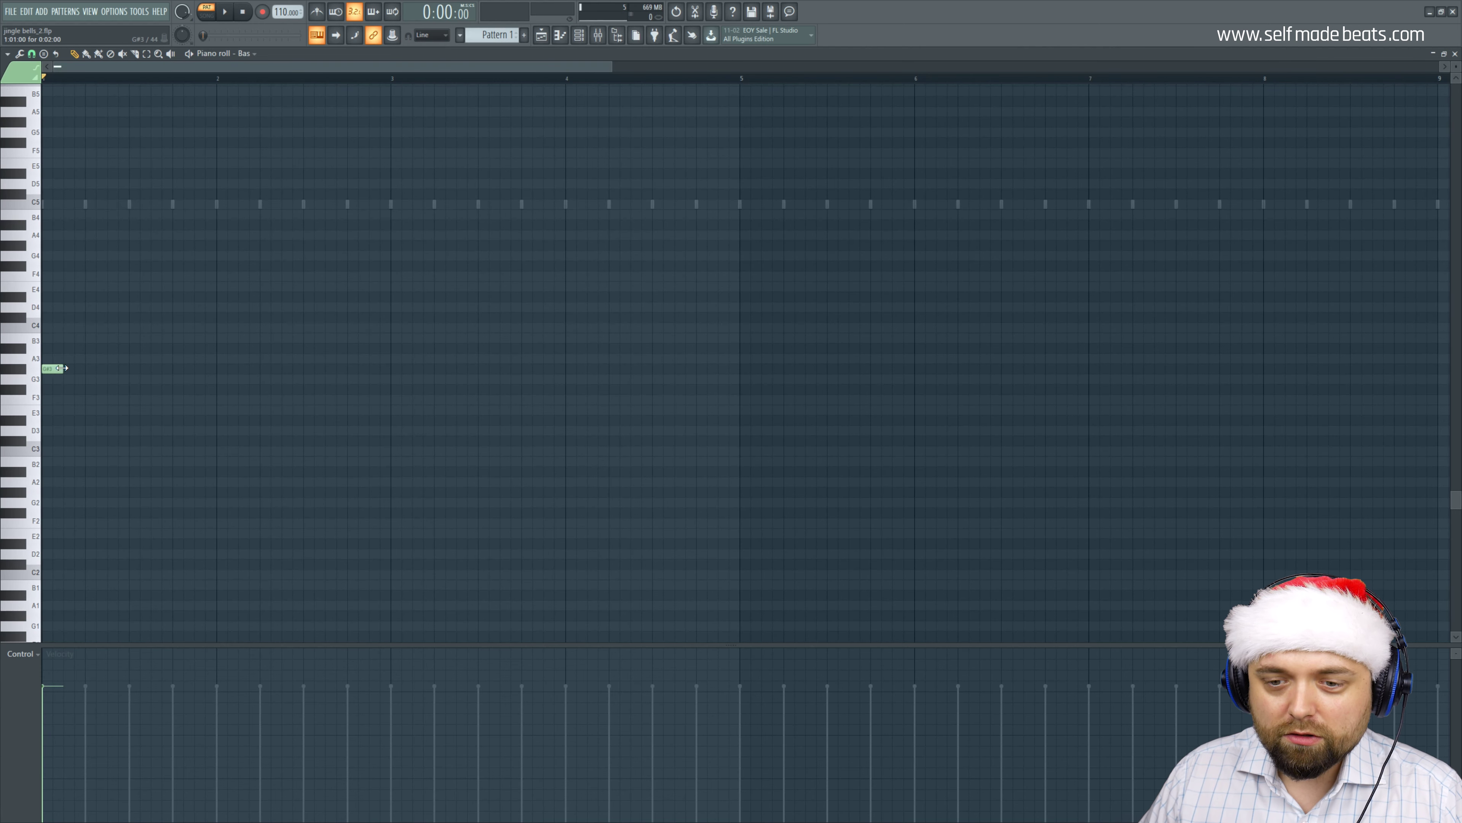
Duplicate the Bas G#3 note into twelve consecutive eighth notes reaching the middle of bar 2.
scroll(107, 81, "up", 2)
left_click_drag(104, 414, 40, 344)
key("ctrl+b")
key("ctrl+b")
key("ctrl+b")
key("ctrl+b")
key("ctrl+b")
key("ctrl+b")
key("ctrl+b")
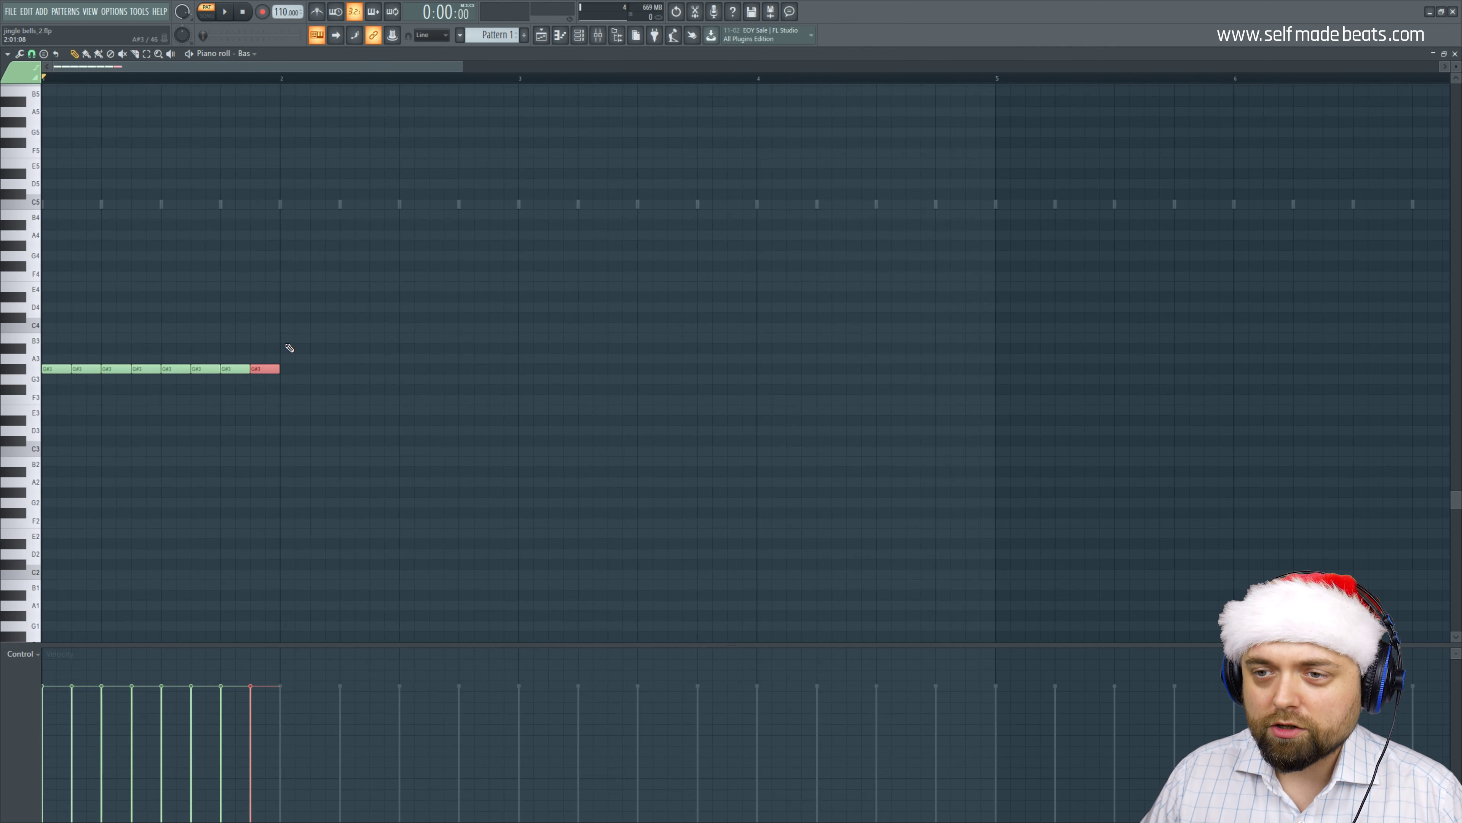
key("ctrl+b")
key("ctrl+b")
key("ctrl+b")
key("ctrl+b")
Continue the bass line through bar 4 with four F3, eight A#3, four D#4 and four G#3 eighth notes.
left_click_drag(565, 466, 164, 367)
left_click_drag(487, 446, 534, 344)
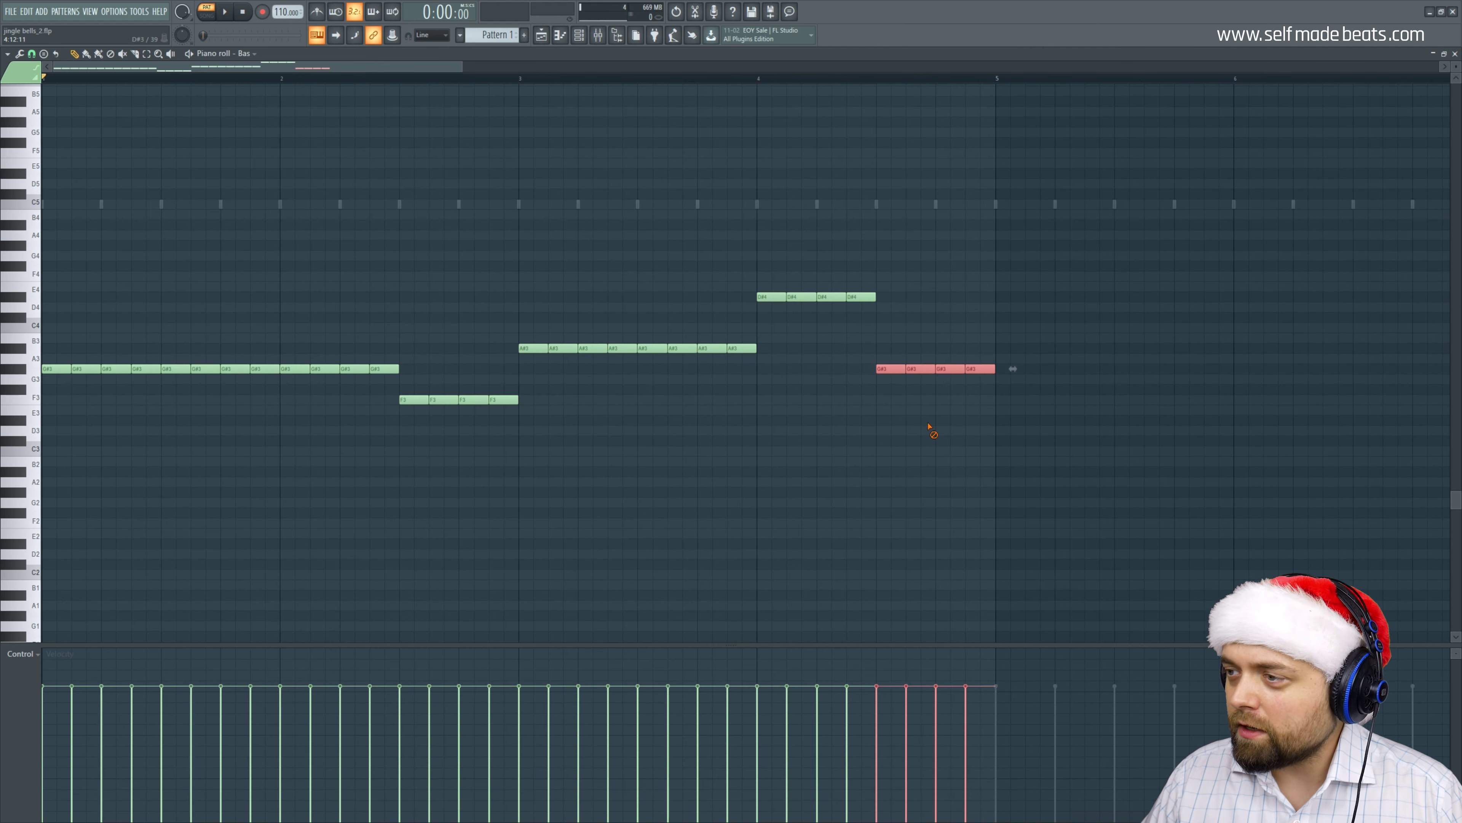
left_click(928, 428)
Duplicate the first four bars of the bass line into bars 5 to 8.
left_click_drag(1184, 560, 47, 184)
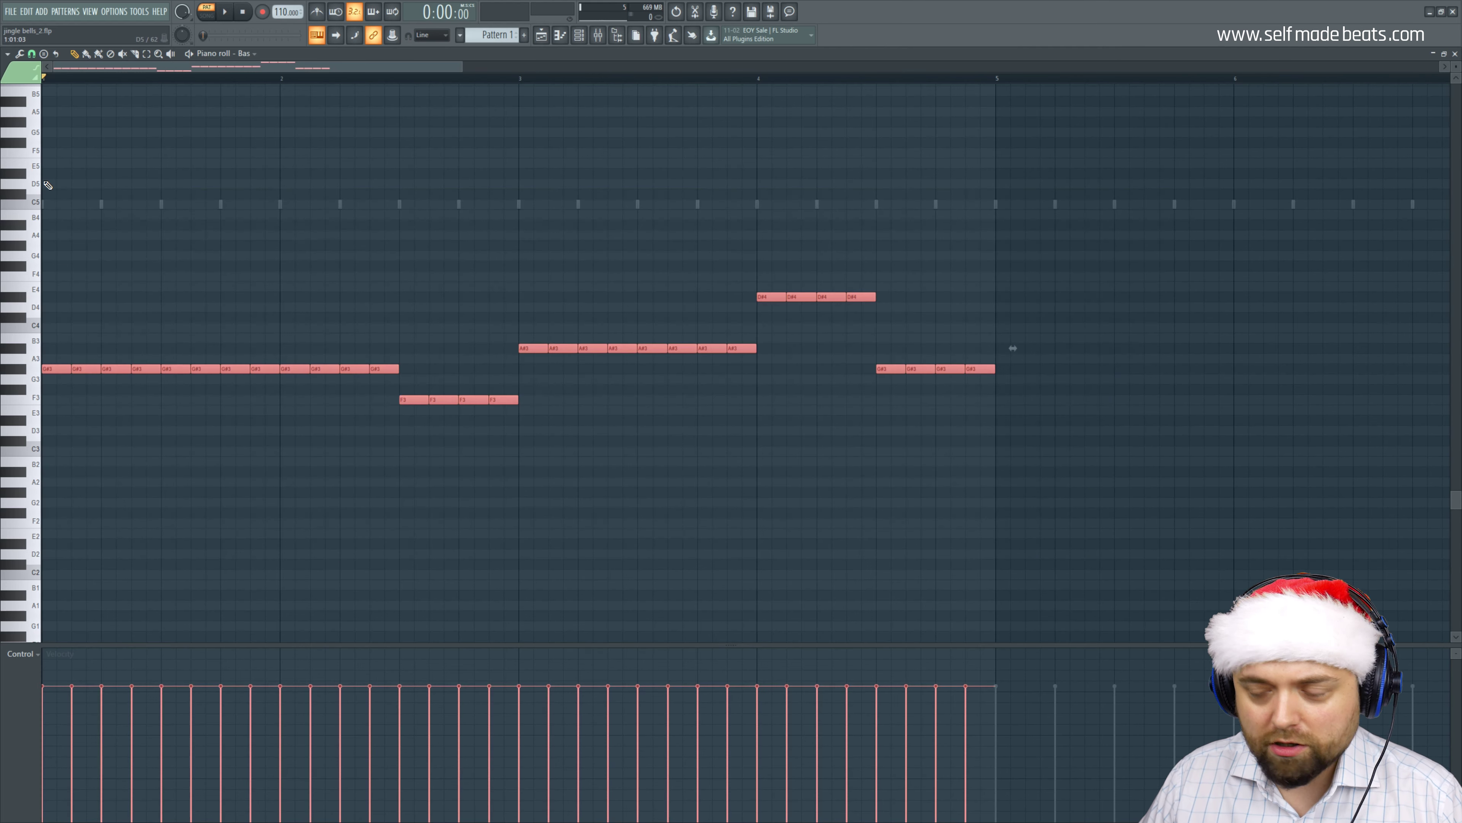
key("ctrl+b")
scroll(591, 156, "down", 3)
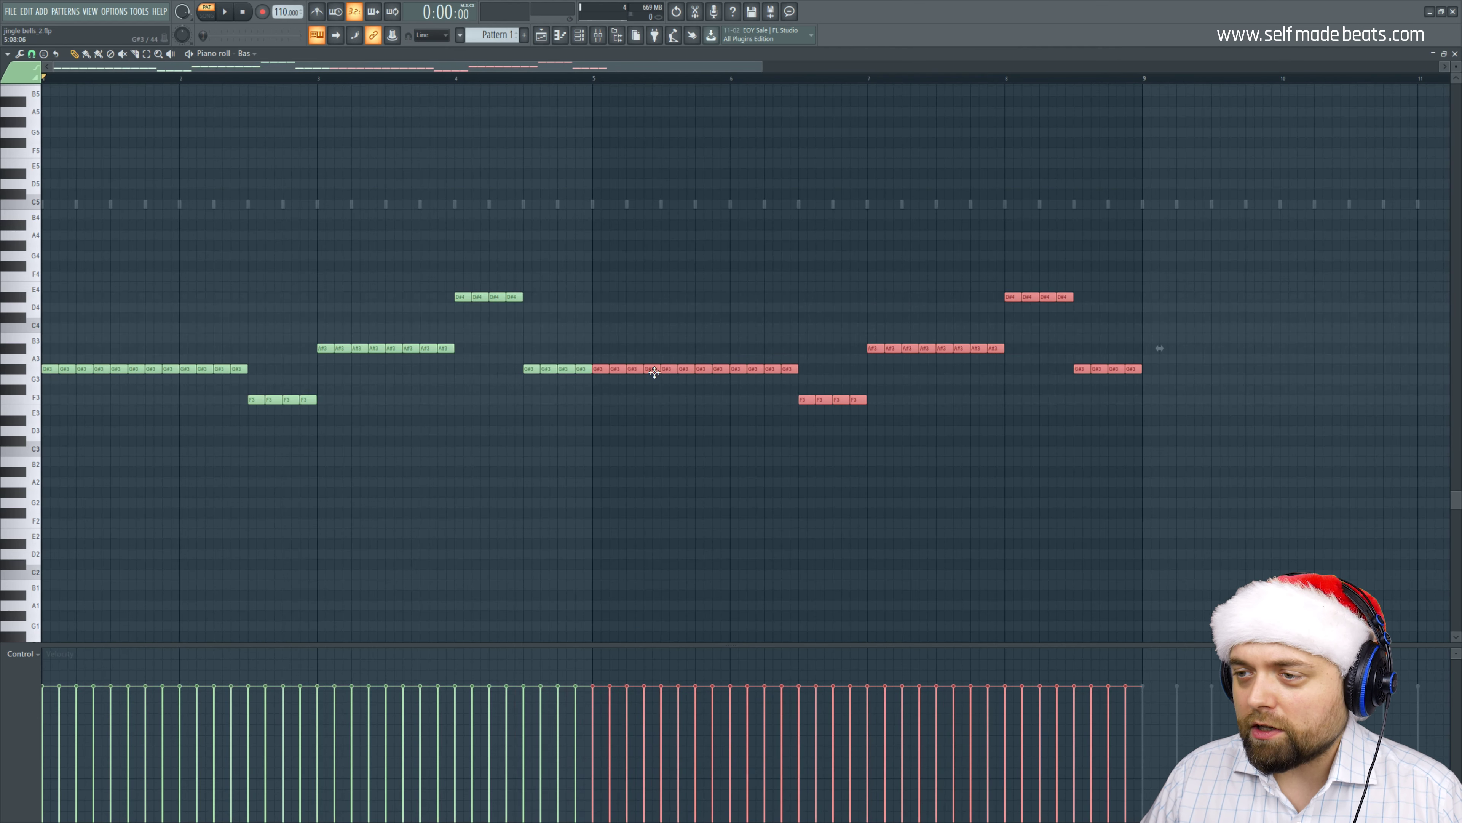
scroll(607, 84, "down", 3)
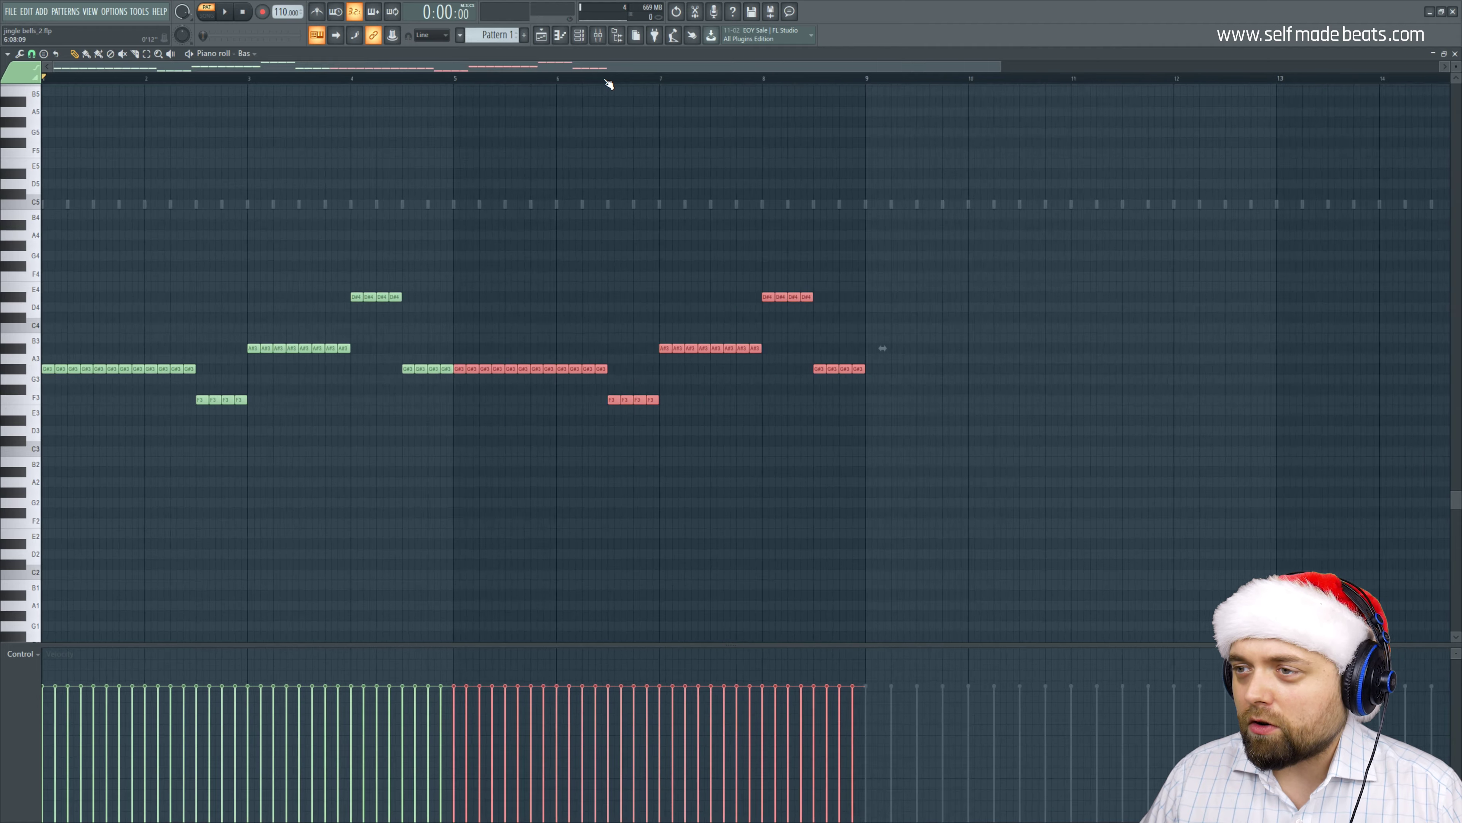
left_click(591, 143)
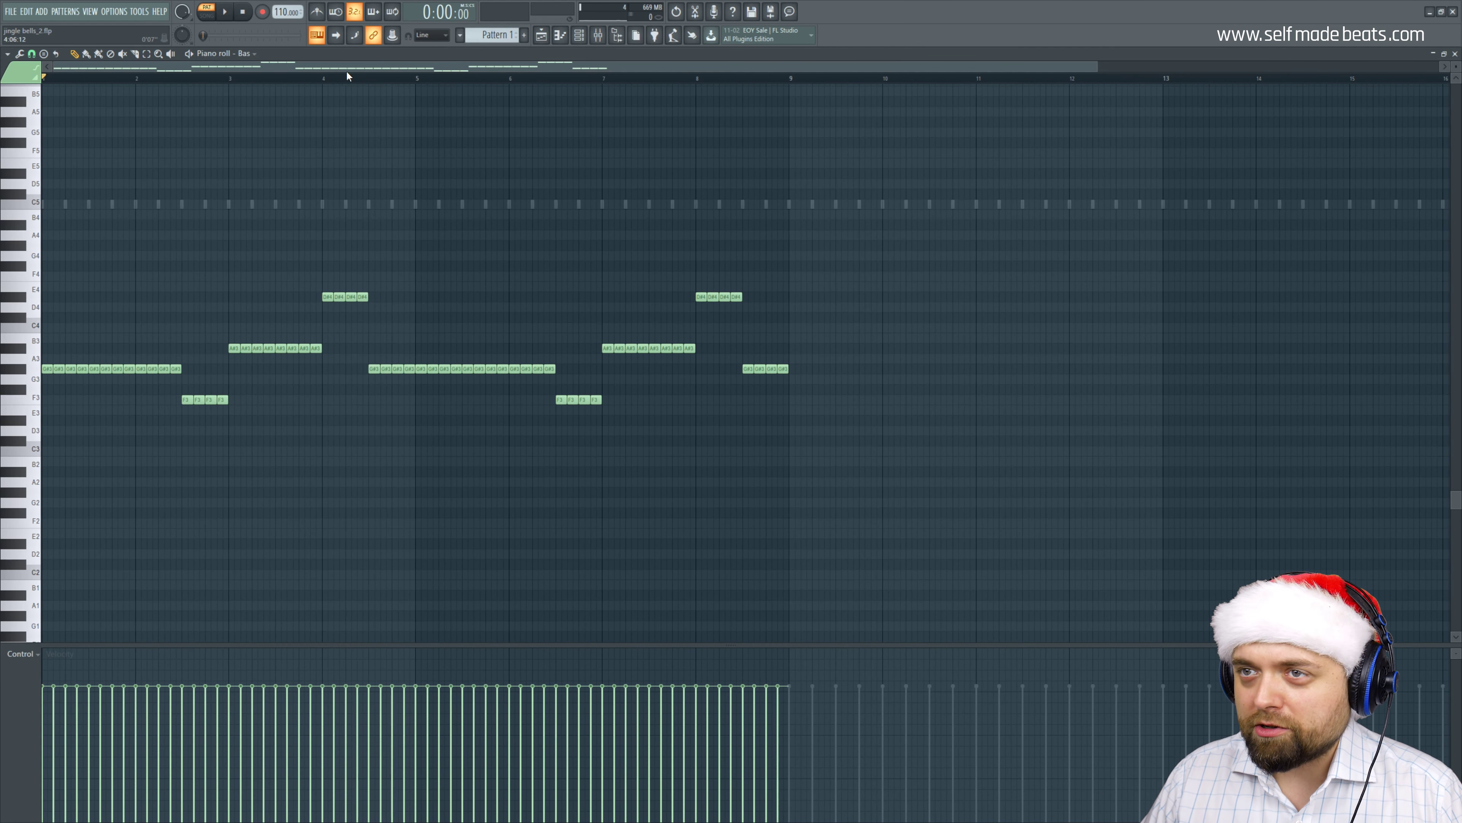
Program bass bars 9 and 10 in eighth notes: nine C4, one D#4, one G#3, one A#3 and four C4.
left_click_drag(334, 67, 846, 134)
left_click_drag(121, 84, 557, 68)
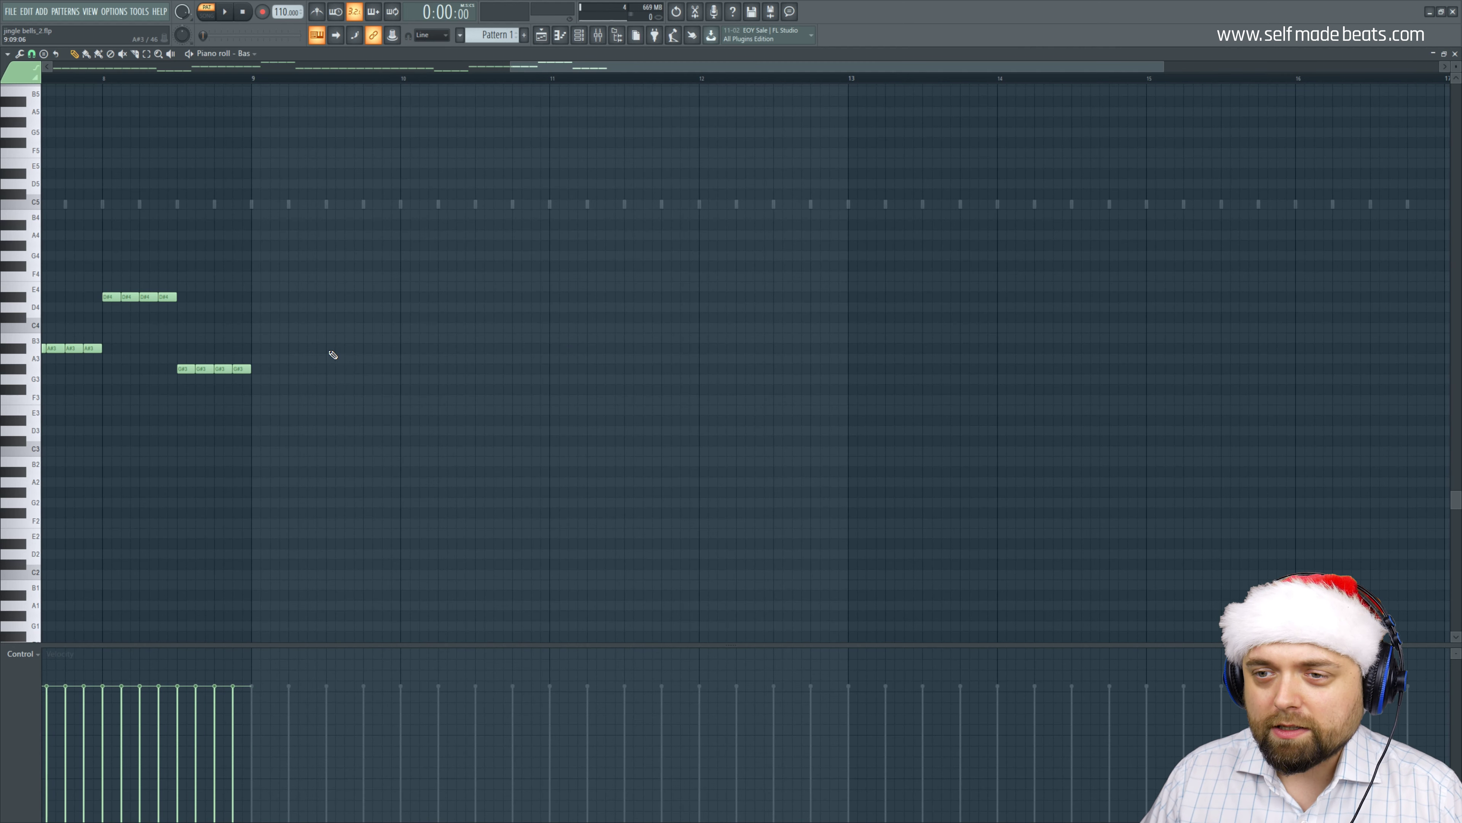
left_click_drag(287, 363, 400, 363)
left_click(454, 418)
left_click(409, 374)
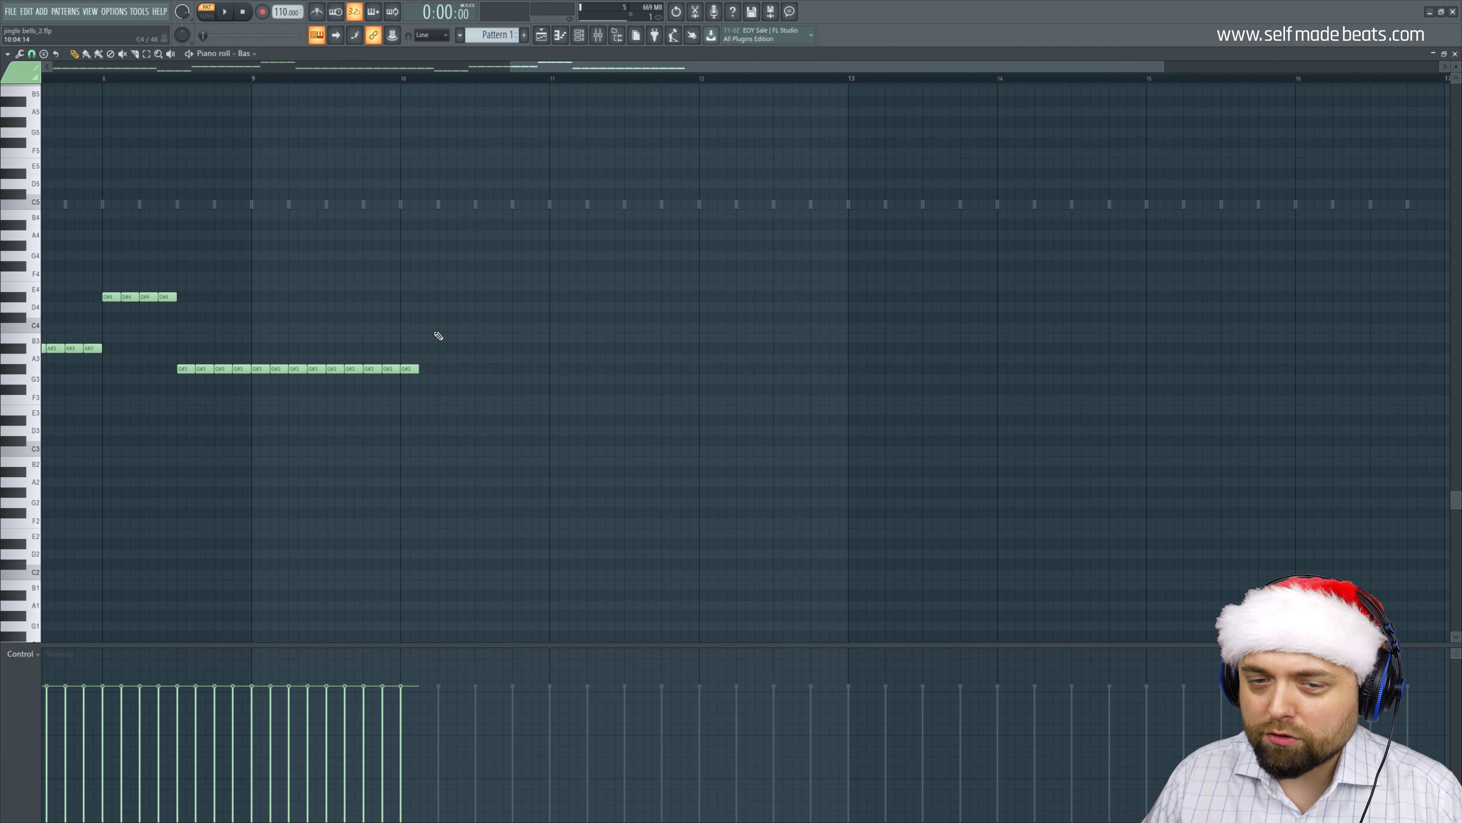
left_click(428, 297)
left_click(446, 380)
left_click_drag(447, 380, 256, 328)
left_click(429, 398)
left_click(460, 348)
mouse_move(481, 328)
left_mouse_down()
mouse_move(541, 327)
mouse_move(491, 321)
left_mouse_up()
Fill bass bars 11 and 12 with five C#4, three C4, three A#3, one C4 and four A#3 eighth notes.
key("ctrl+b")
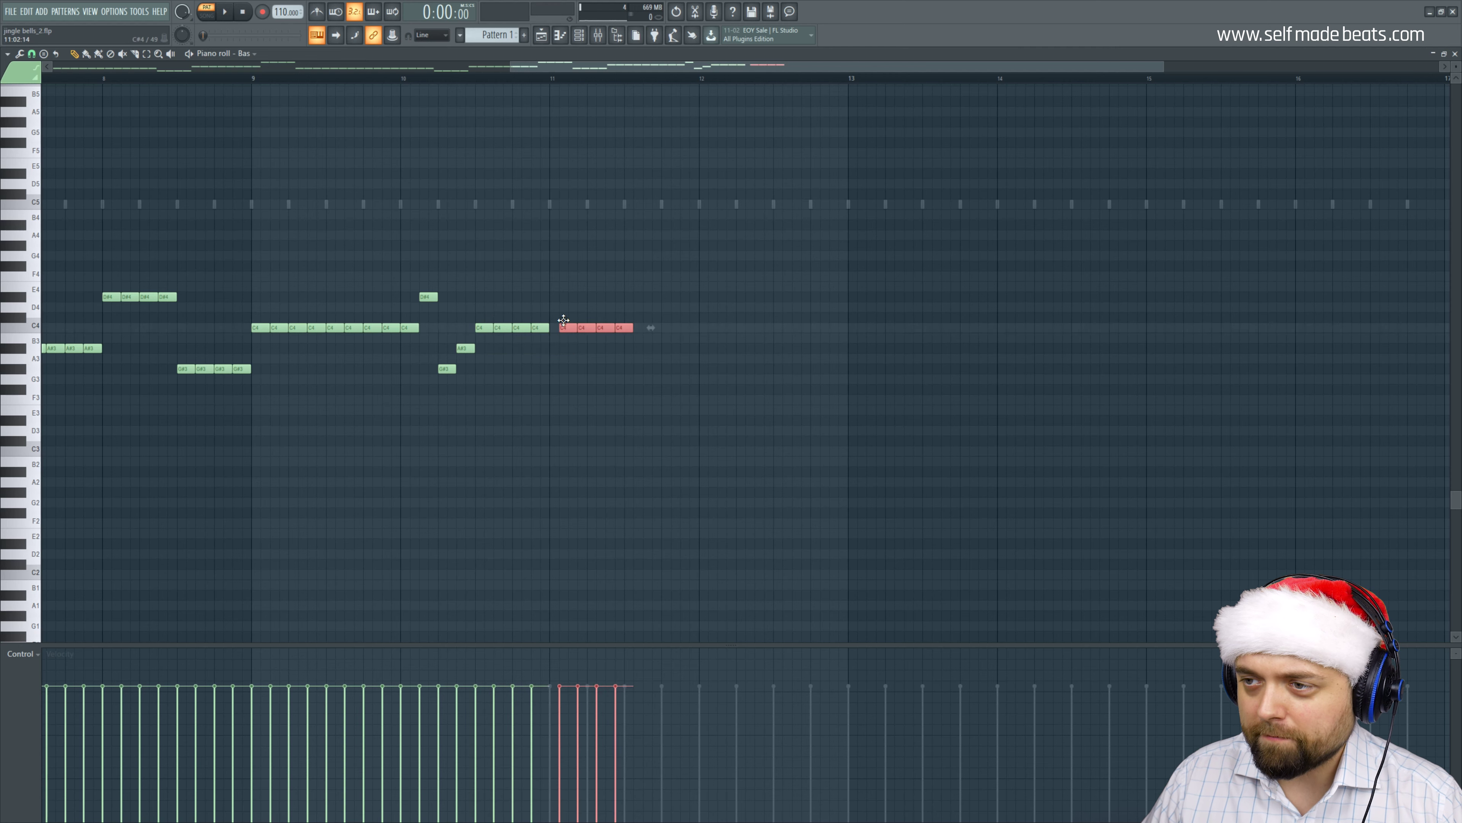
key("shift+Up")
left_click_drag(639, 317, 779, 351)
left_click(763, 328)
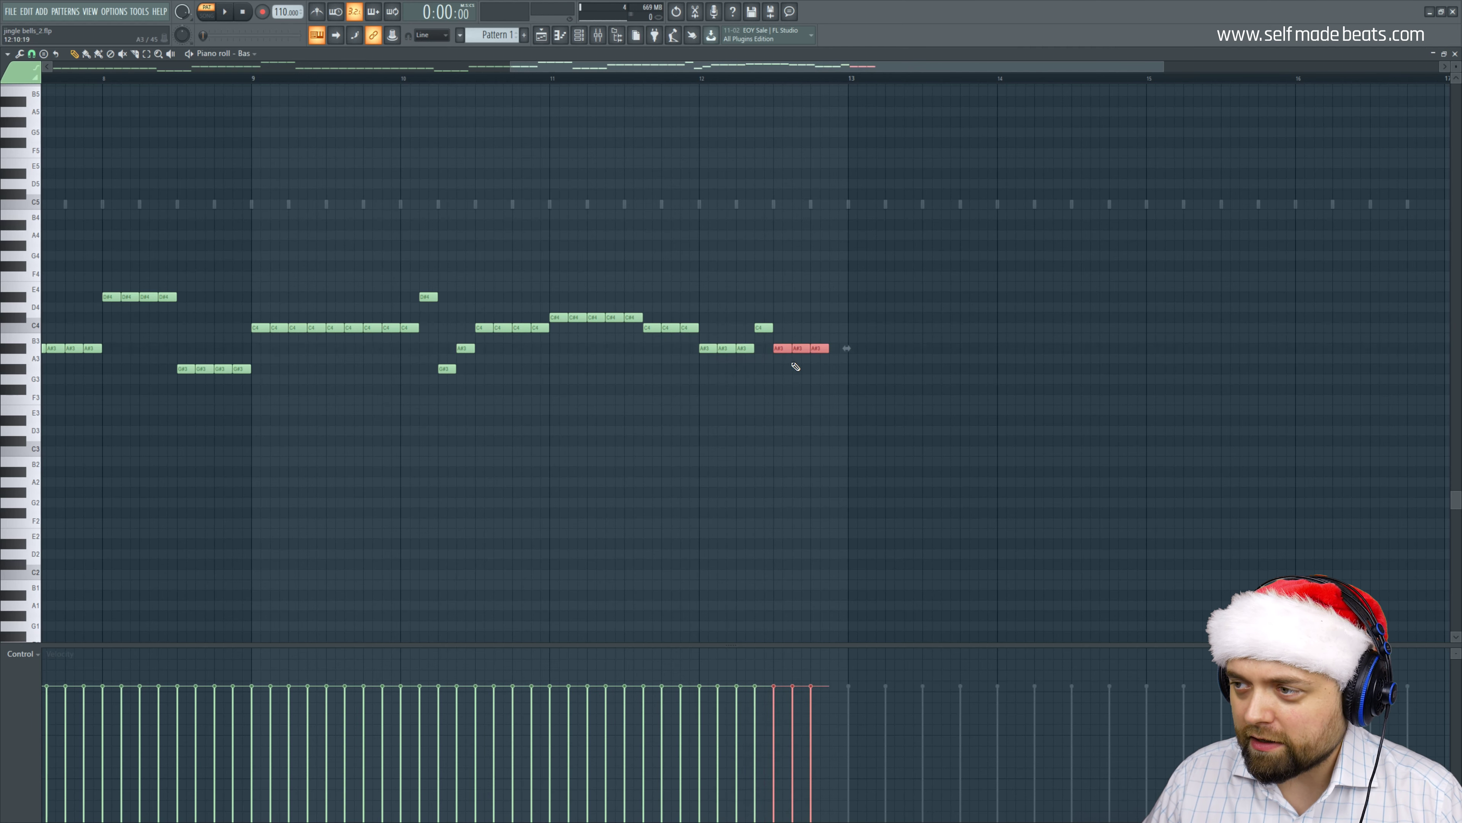
left_click(840, 356)
left_click(838, 348)
Duplicate bass bars 9 to 11 into bars 13 to 15.
left_click_drag(691, 241, 284, 382)
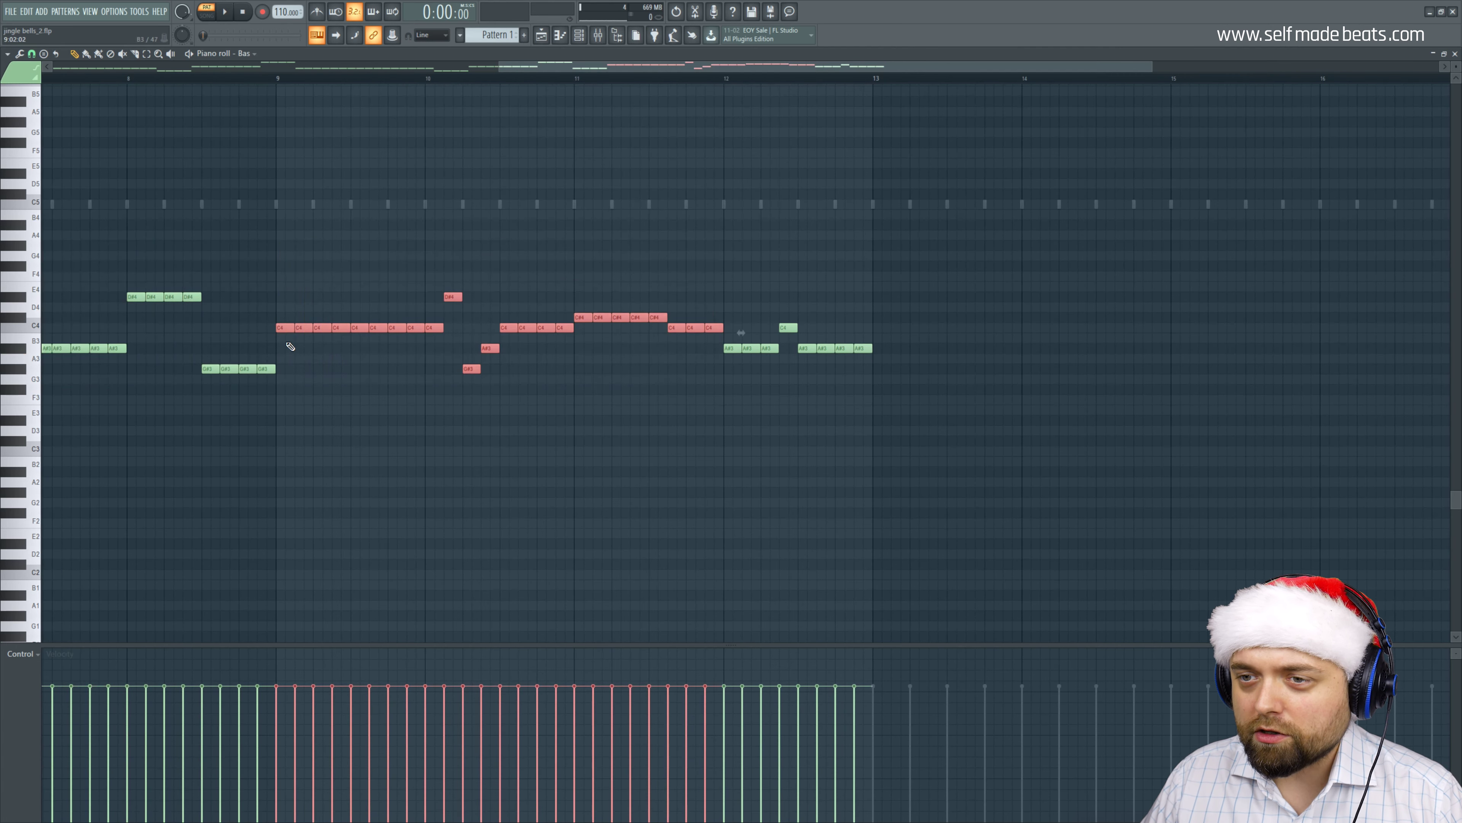
key("ctrl+b")
left_click_drag(749, 327, 881, 328)
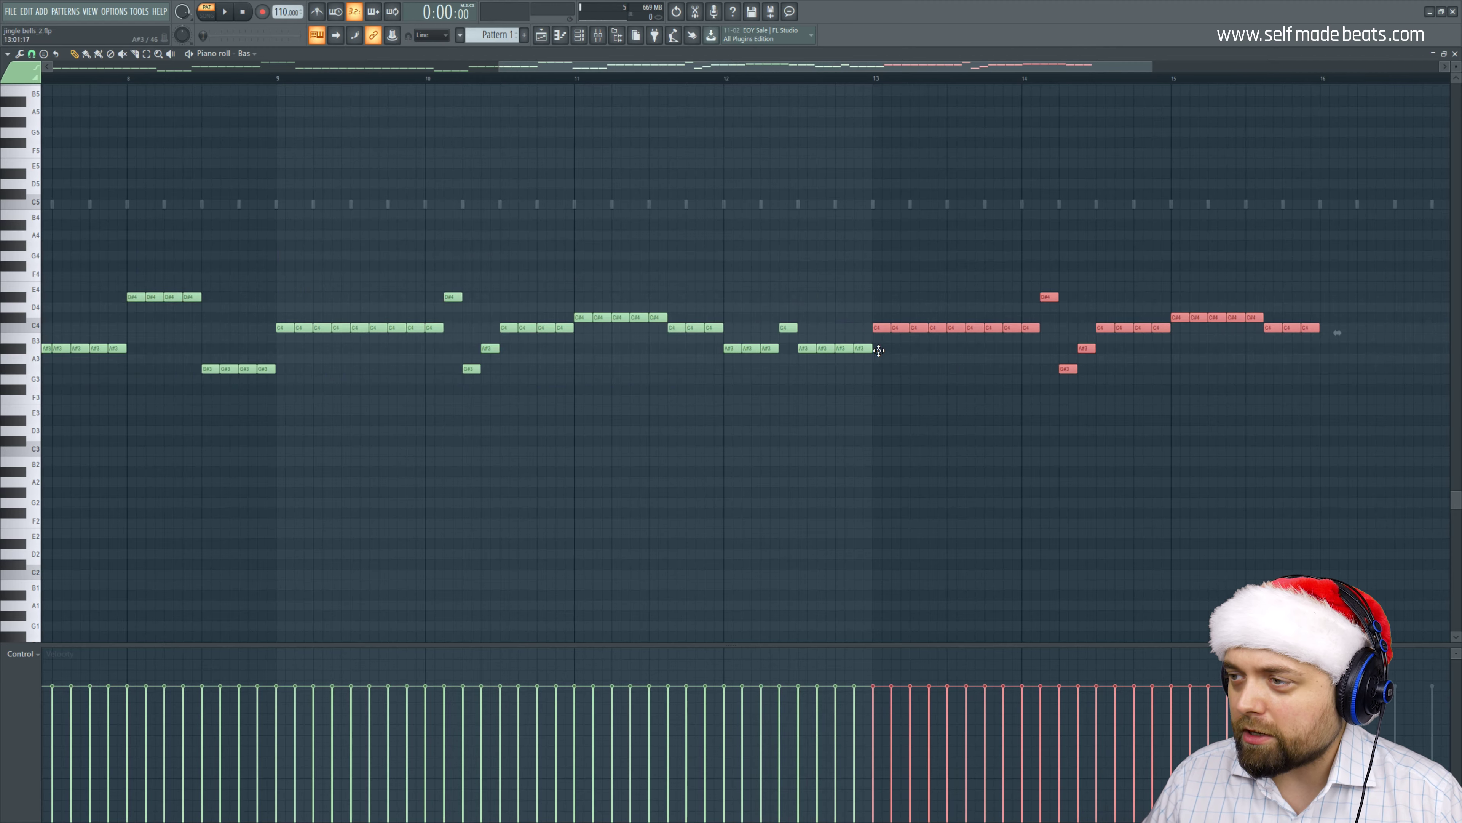
left_click(835, 107)
Finish bass bar 16 with two D#4, one C#4, one A#3 and four G#3 eighth notes.
scroll(835, 108, "right", 4)
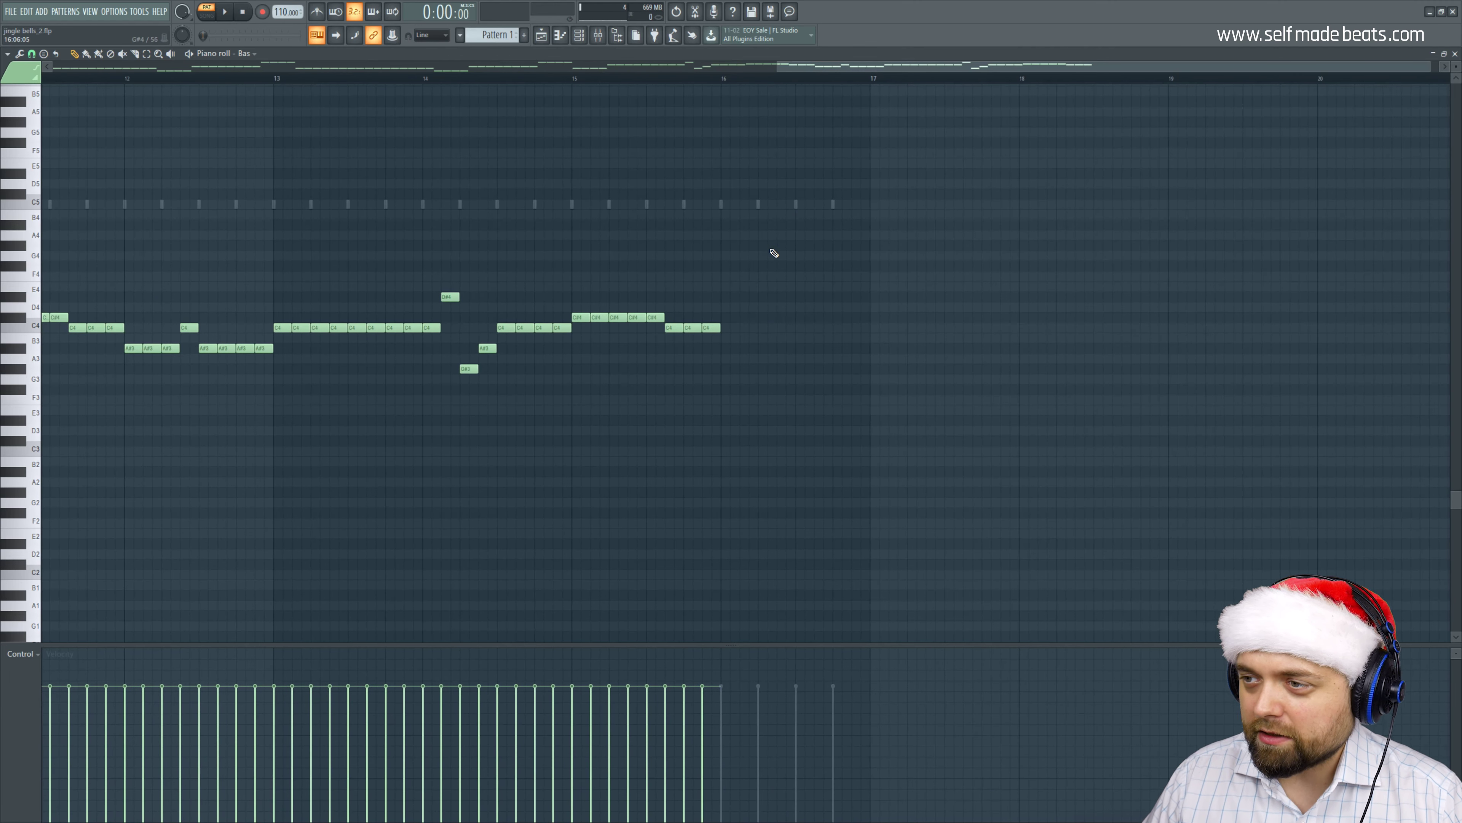
left_click(730, 297)
left_click(748, 297)
left_click(767, 317)
left_click(786, 328)
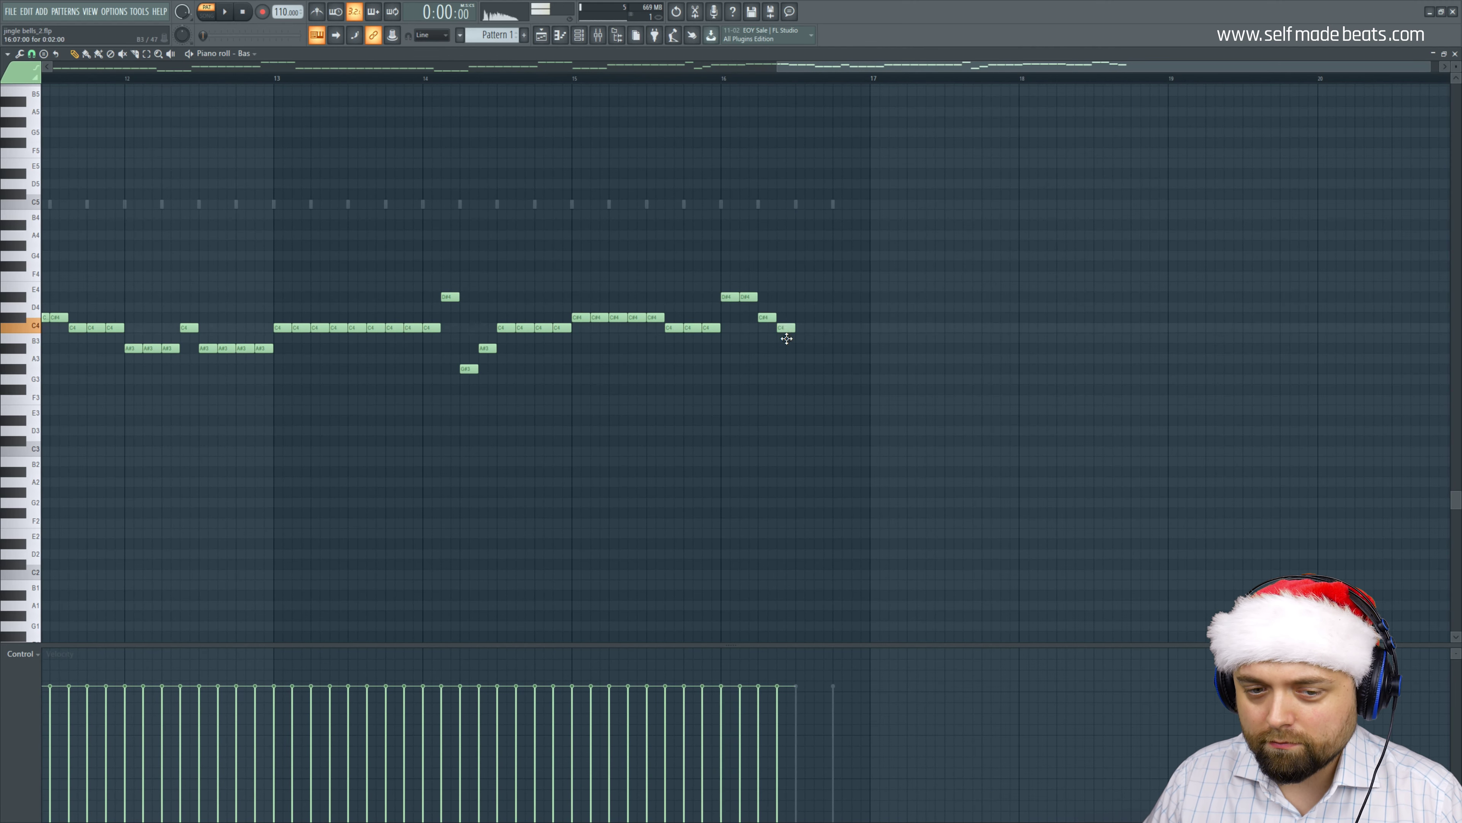
left_click_drag(787, 339, 787, 353)
left_click(805, 370)
left_click(824, 370)
left_click(842, 370)
left_click(861, 369)
Play back the 16-bar bass line with the drums and close the piano roll.
scroll(678, 170, "down", 3)
key("space")
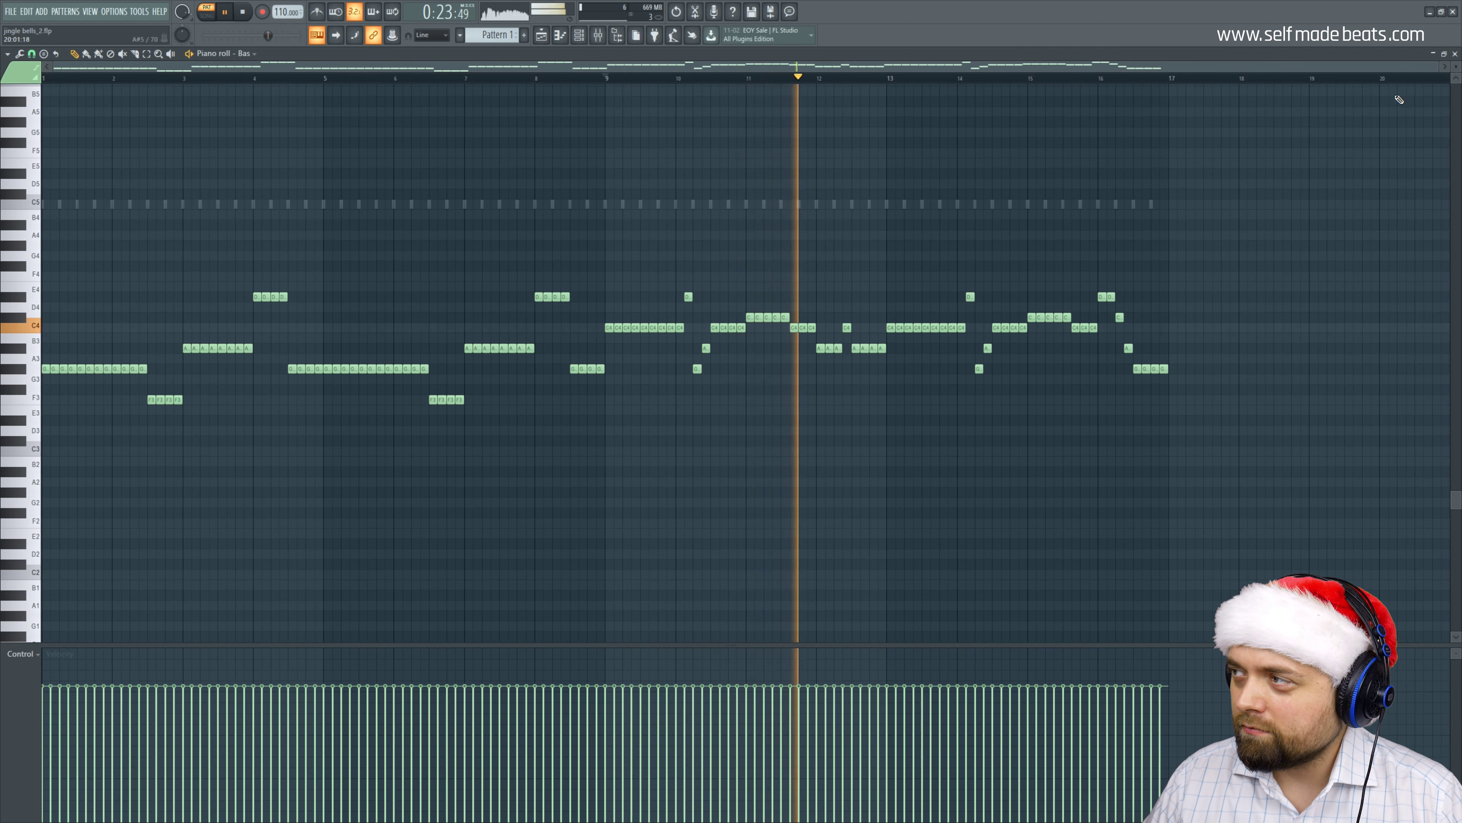
key("space")
left_click(1454, 53)
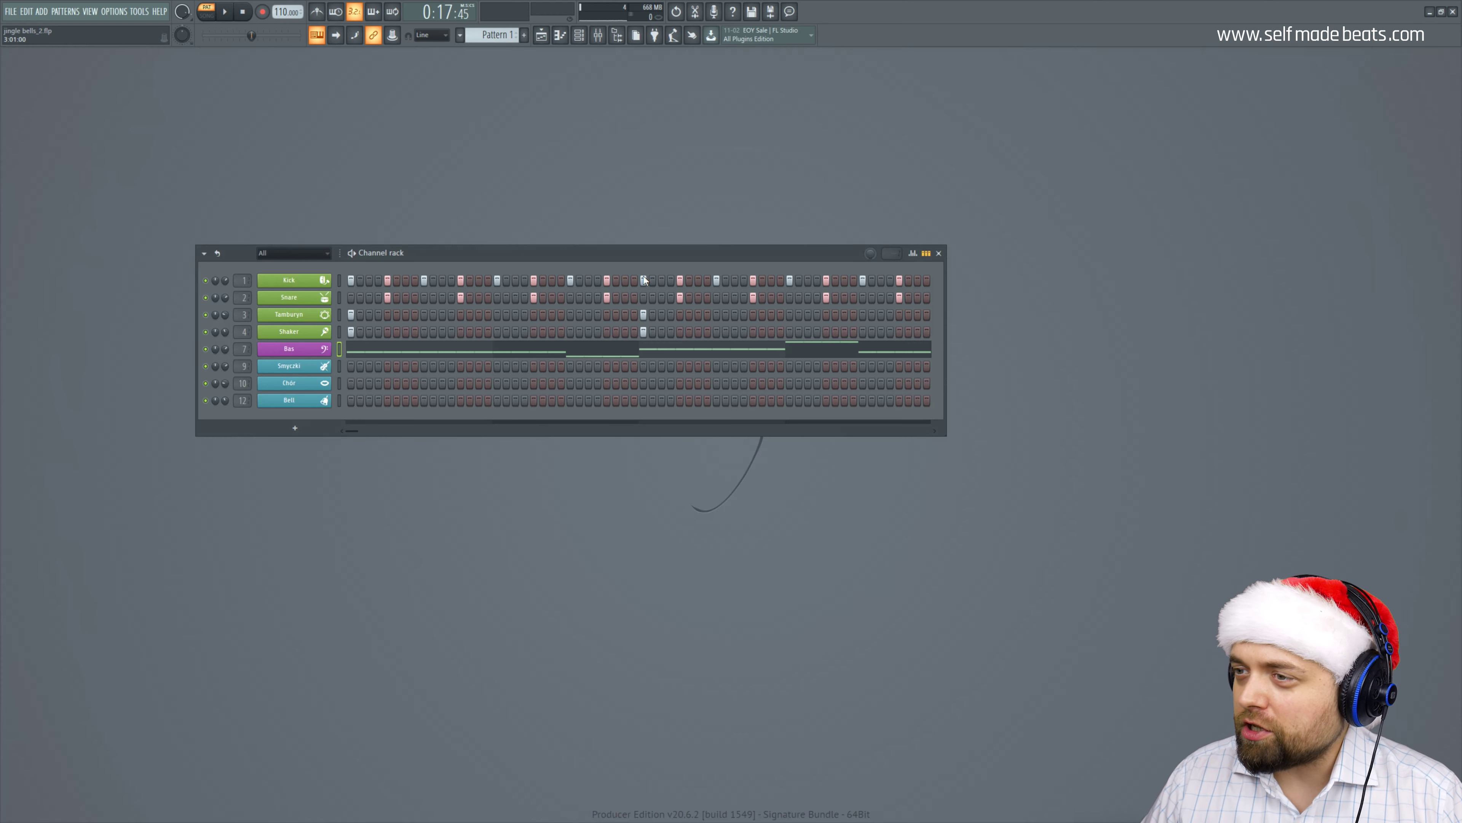
Open the piano roll for the Smyczki channel and build a C5, D#5, G#5 chord lasting one and a half bars from bar 1.
left_click_drag(623, 253, 655, 200)
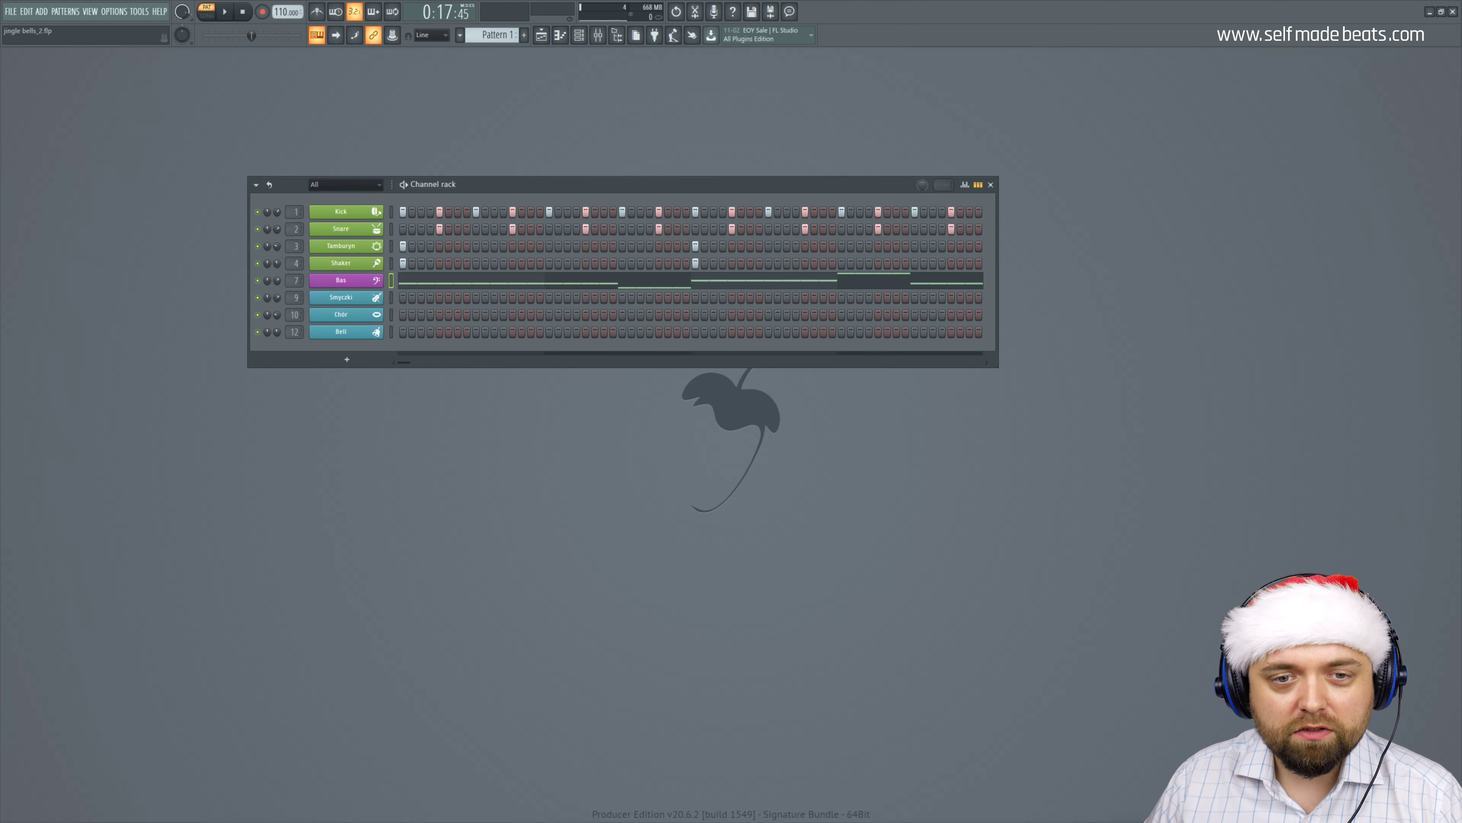
right_click(314, 293)
left_click(331, 297)
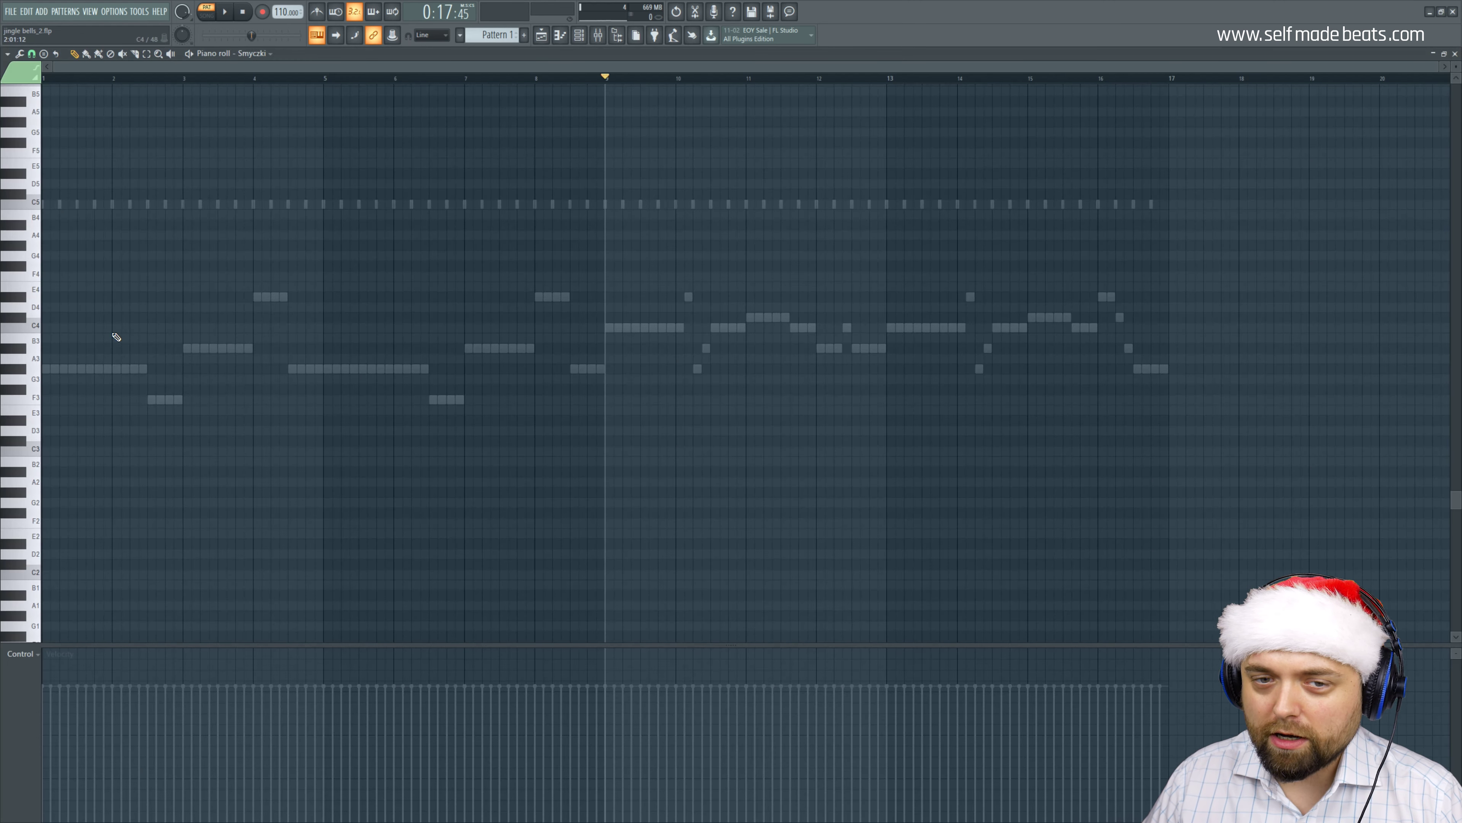
scroll(116, 338, "up", 6)
left_click(48, 388)
mouse_move(55, 389)
left_mouse_down()
mouse_move(108, 393)
mouse_move(71, 360)
left_mouse_up()
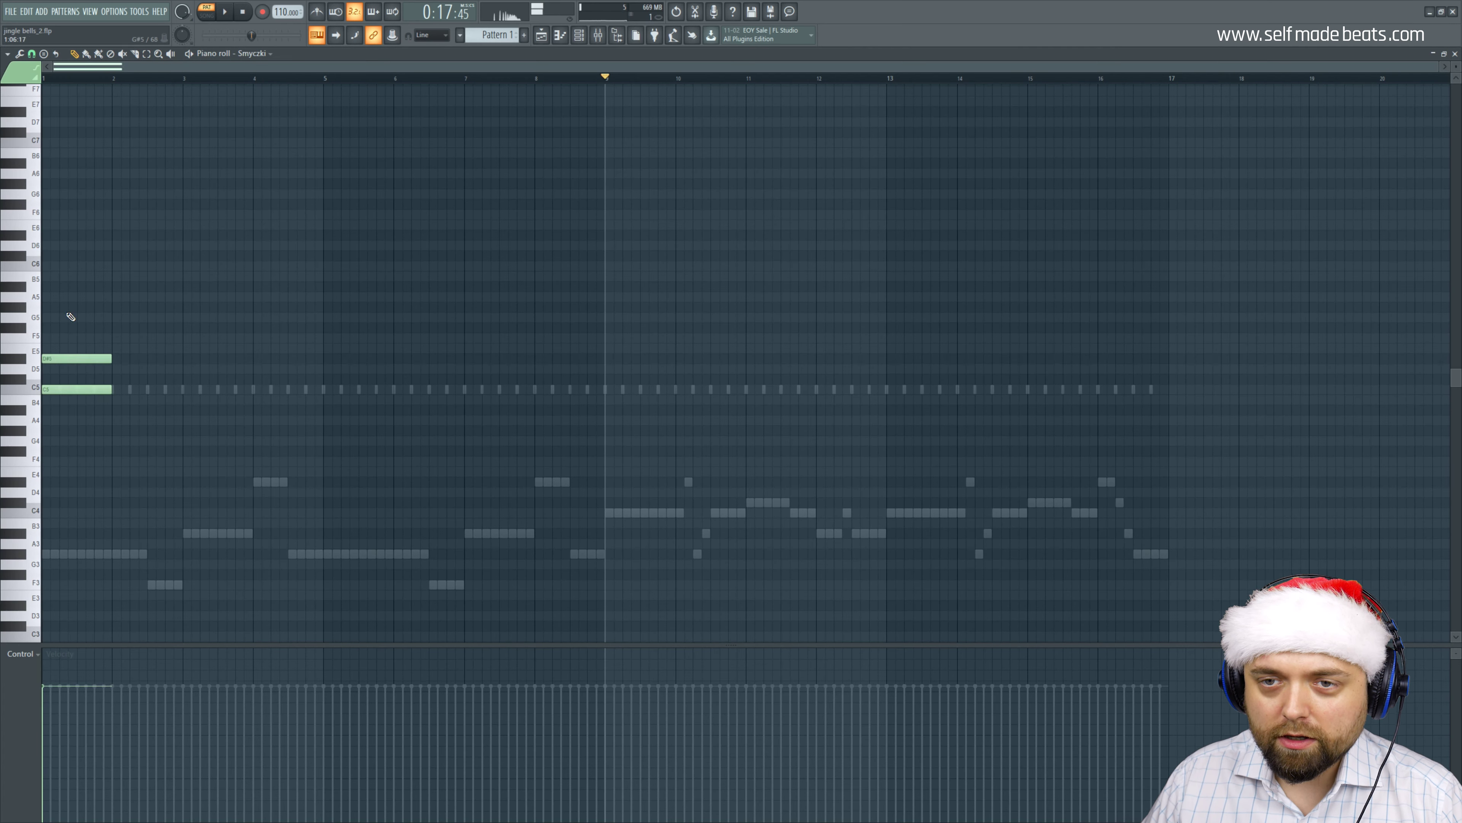
left_click_drag(75, 309, 148, 307)
key("ctrl+a")
key("ctrl+d")
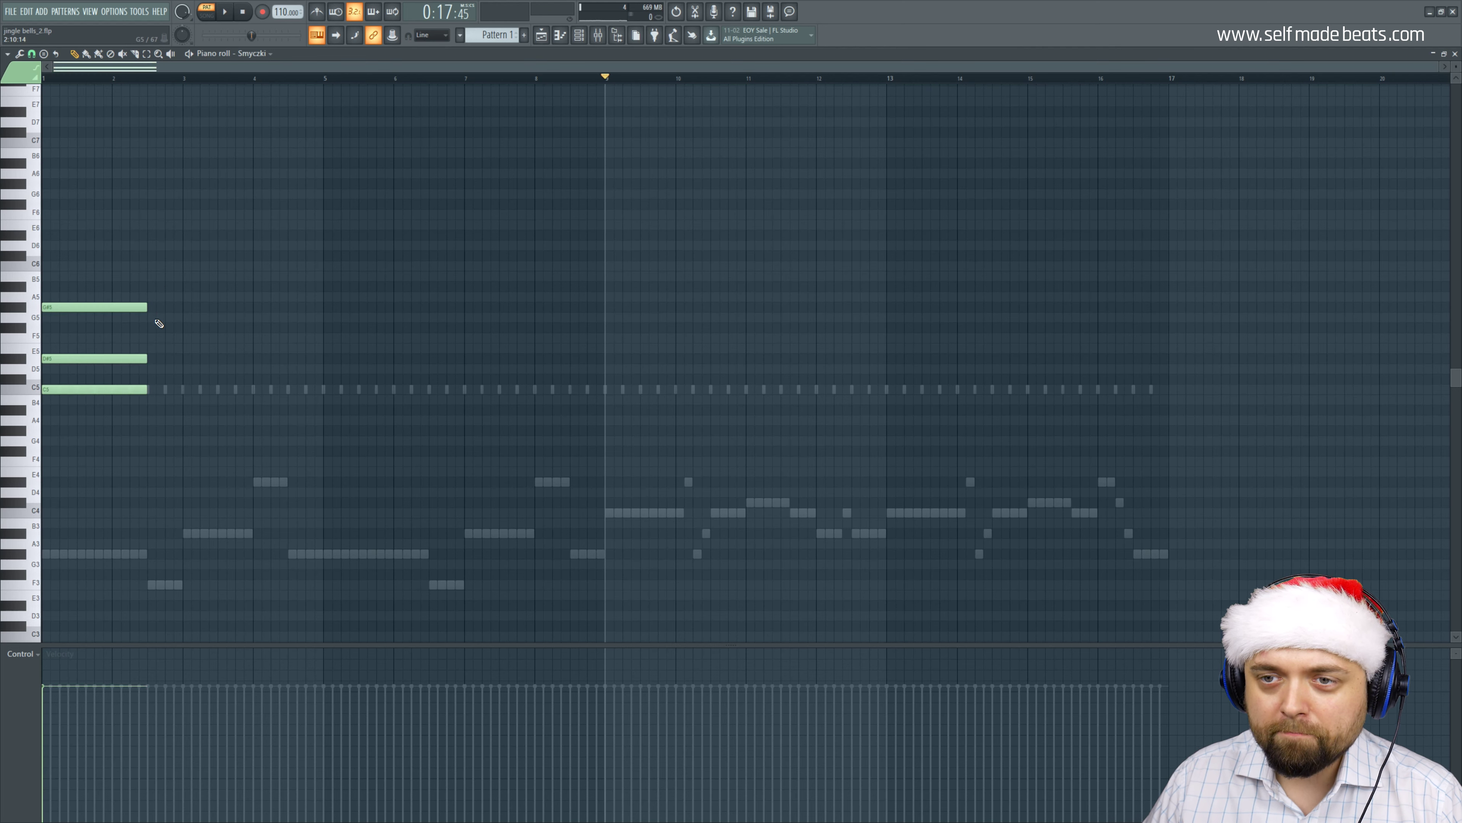
Add a second Smyczki chord of C#5, F5 and A#5 starting in the middle of bar 2.
left_click(152, 286)
left_click(154, 337)
left_click(153, 379)
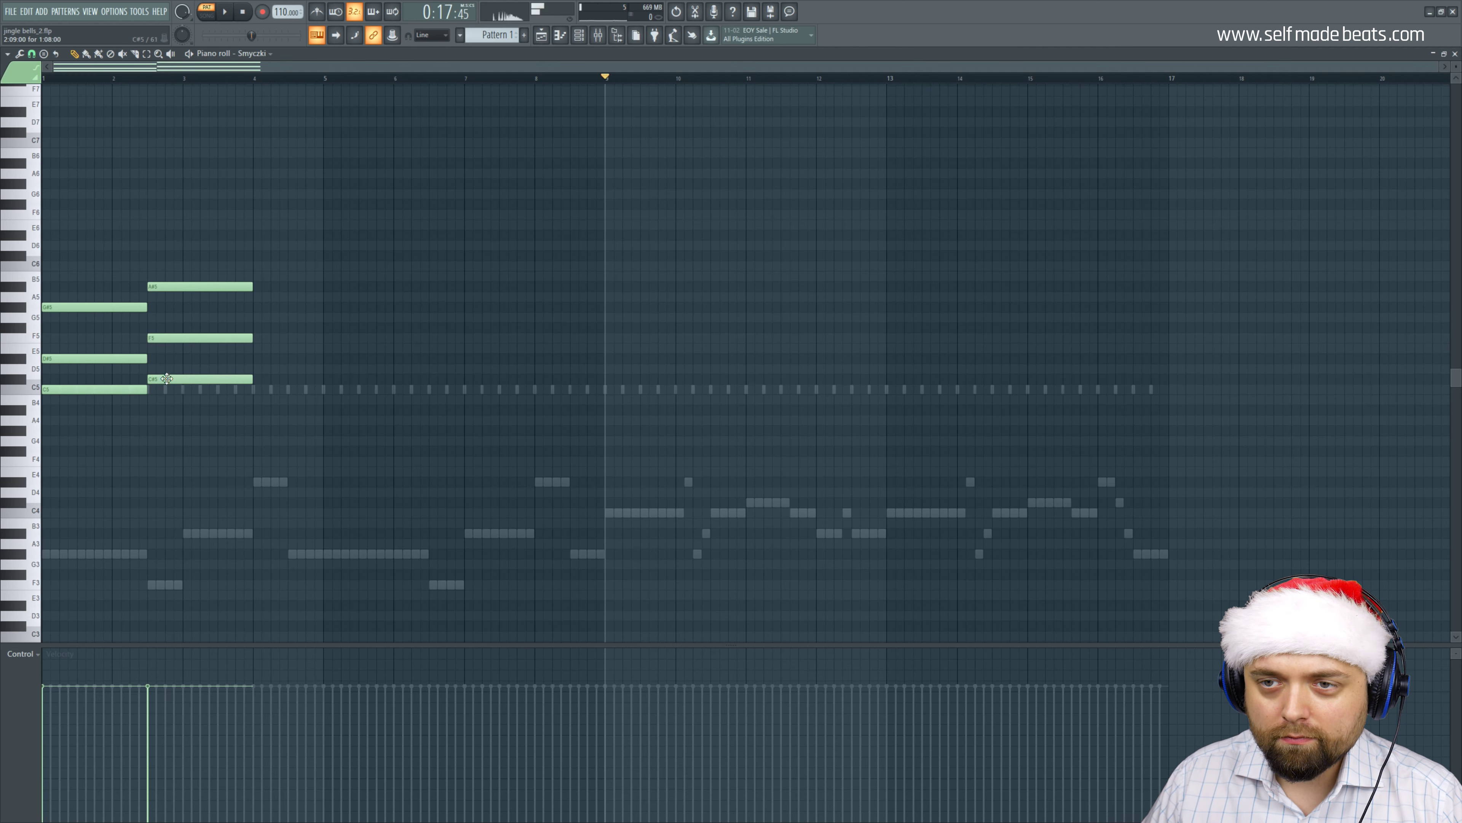
Add a third Smyczki chord of D#5, G5 and A#5 at the start of bar 4.
left_click(255, 286)
left_click_drag(270, 284, 268, 285)
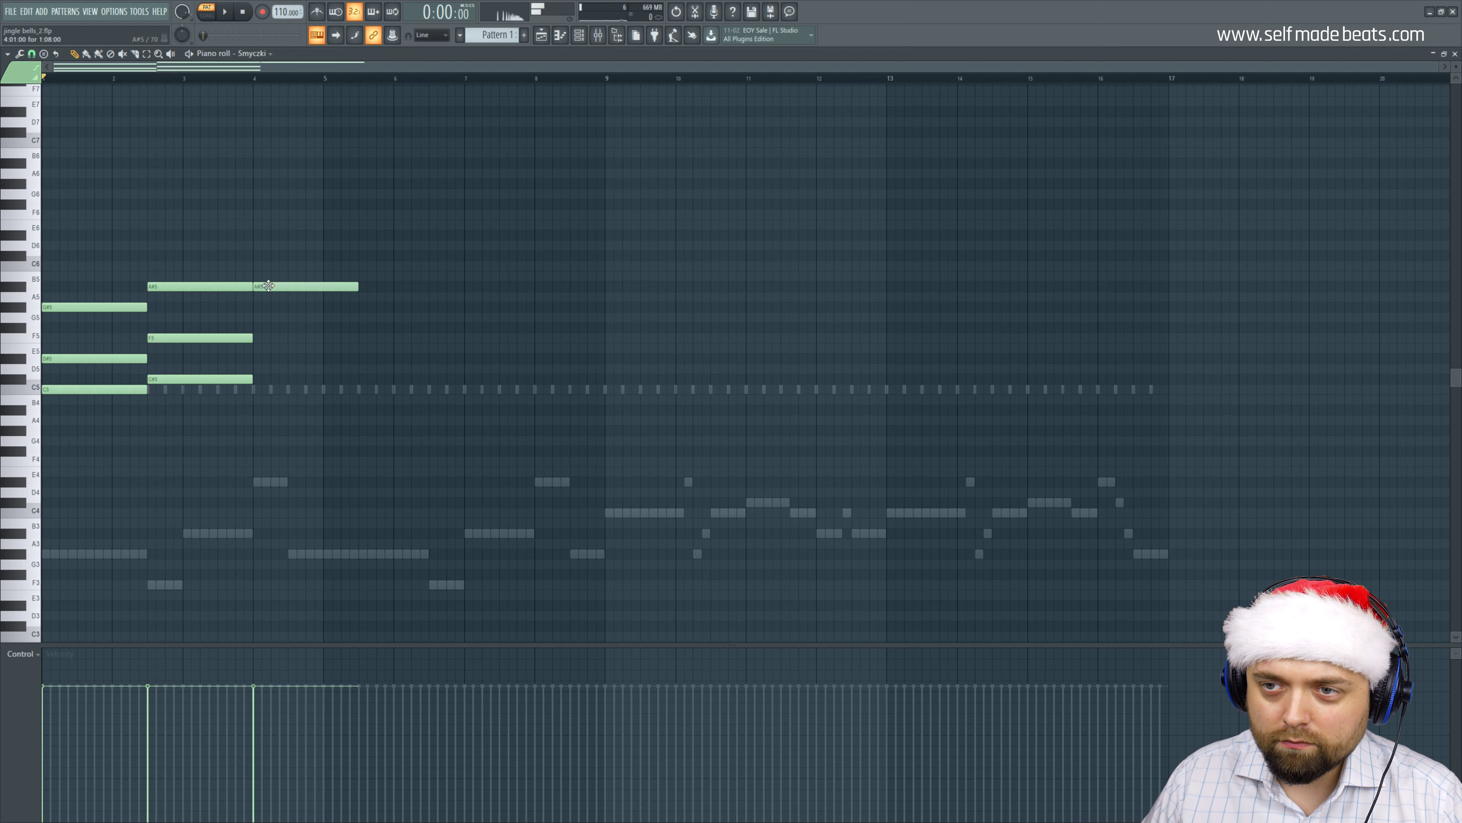
left_click(263, 316)
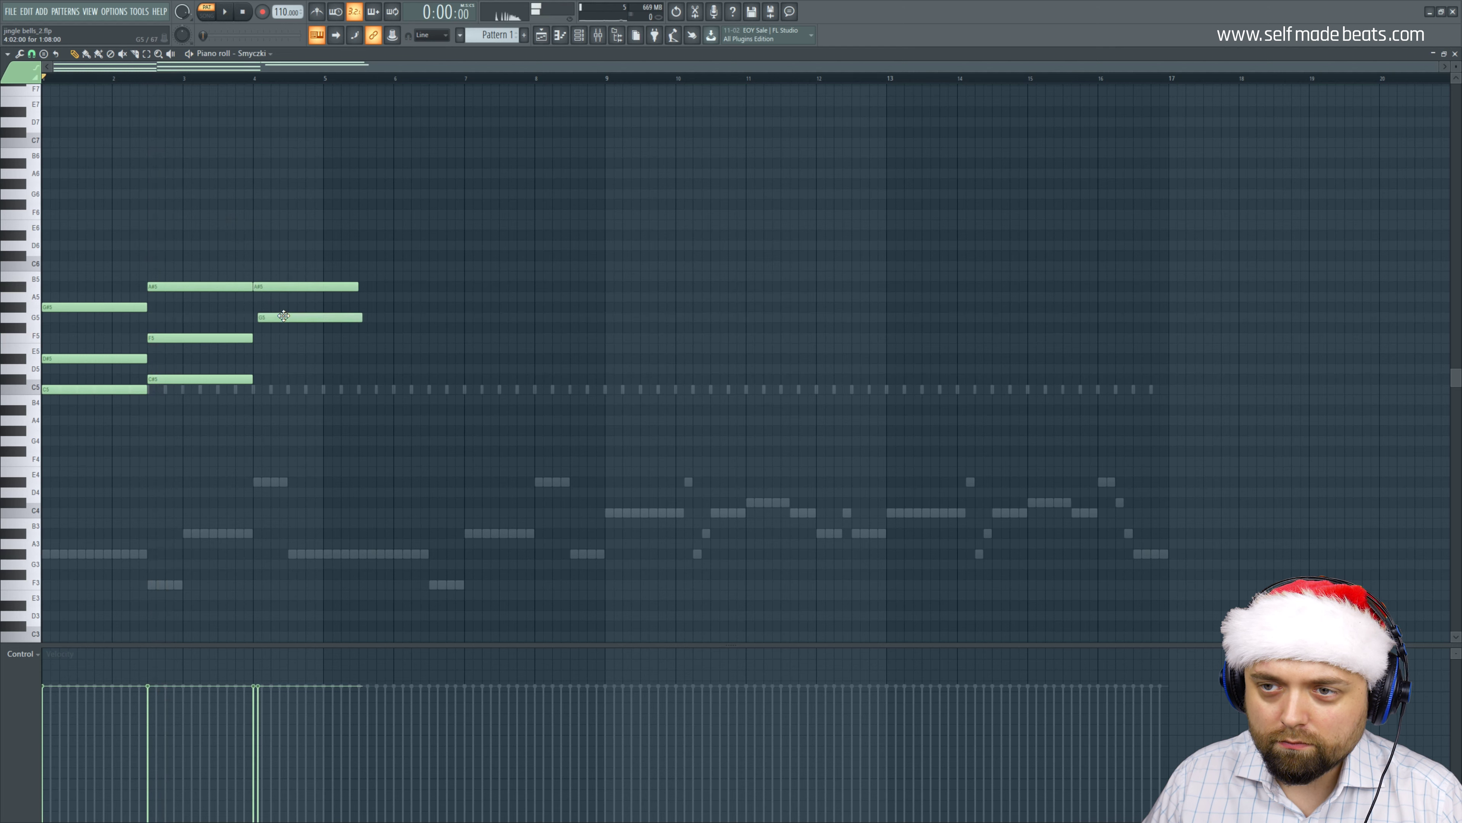
left_click(263, 360)
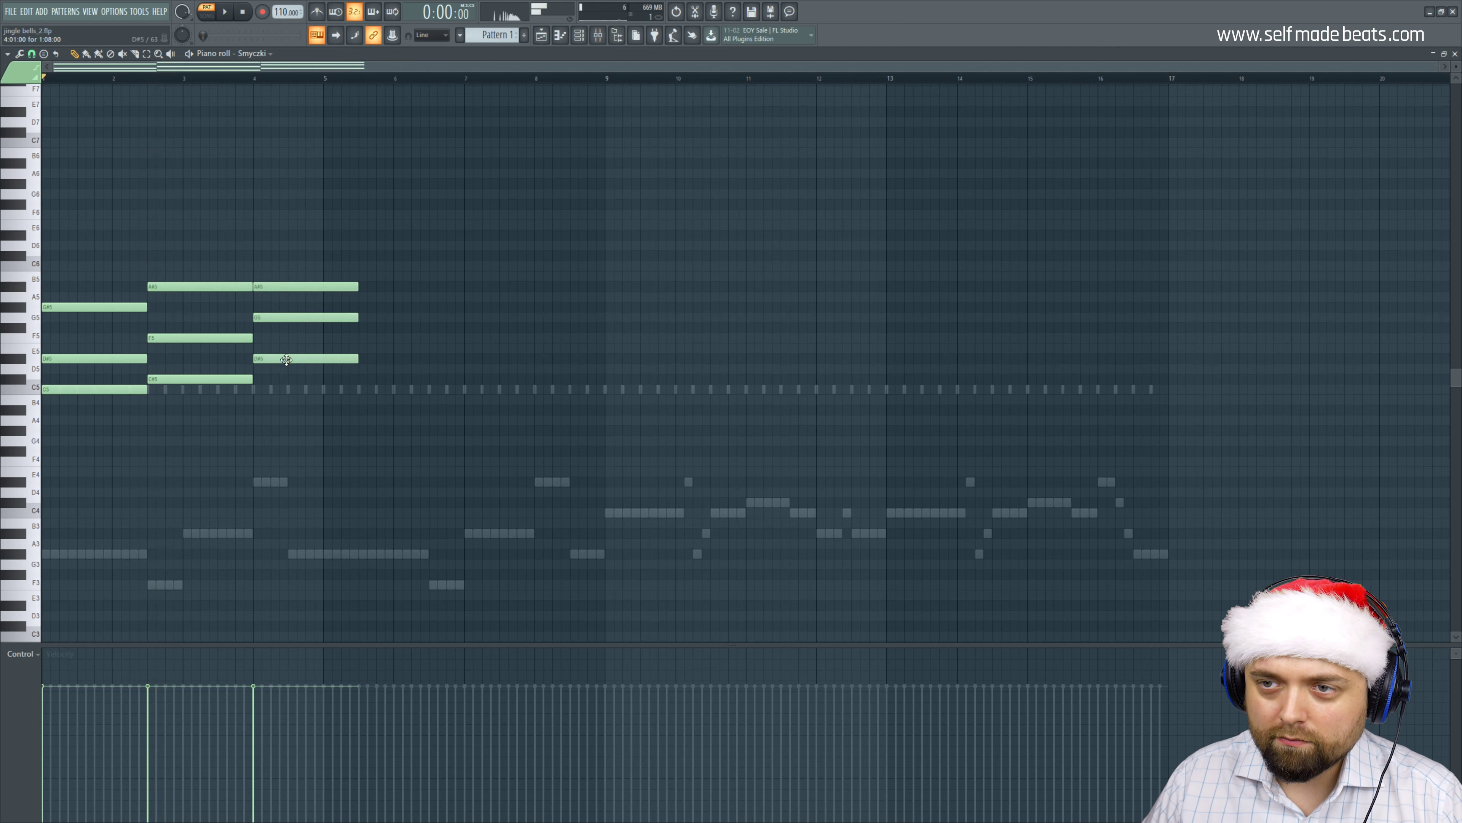
Shorten the second Smyczki chord to one bar and move the third chord directly after it, to mid-bar 3.
left_click_drag(247, 386, 150, 279)
left_click_drag(252, 379, 215, 377)
left_click_drag(262, 223, 340, 382)
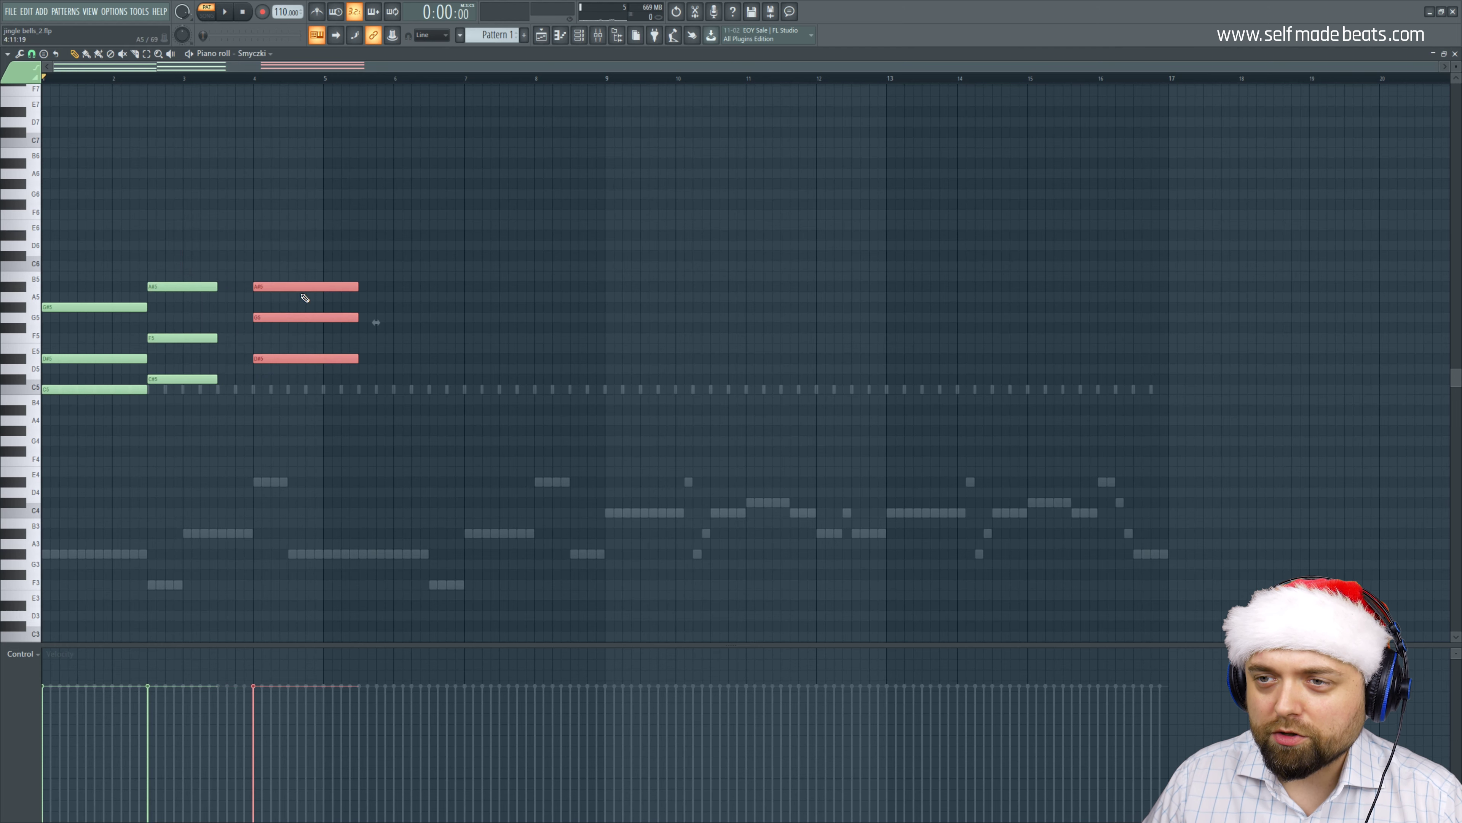
left_click_drag(298, 285, 268, 285)
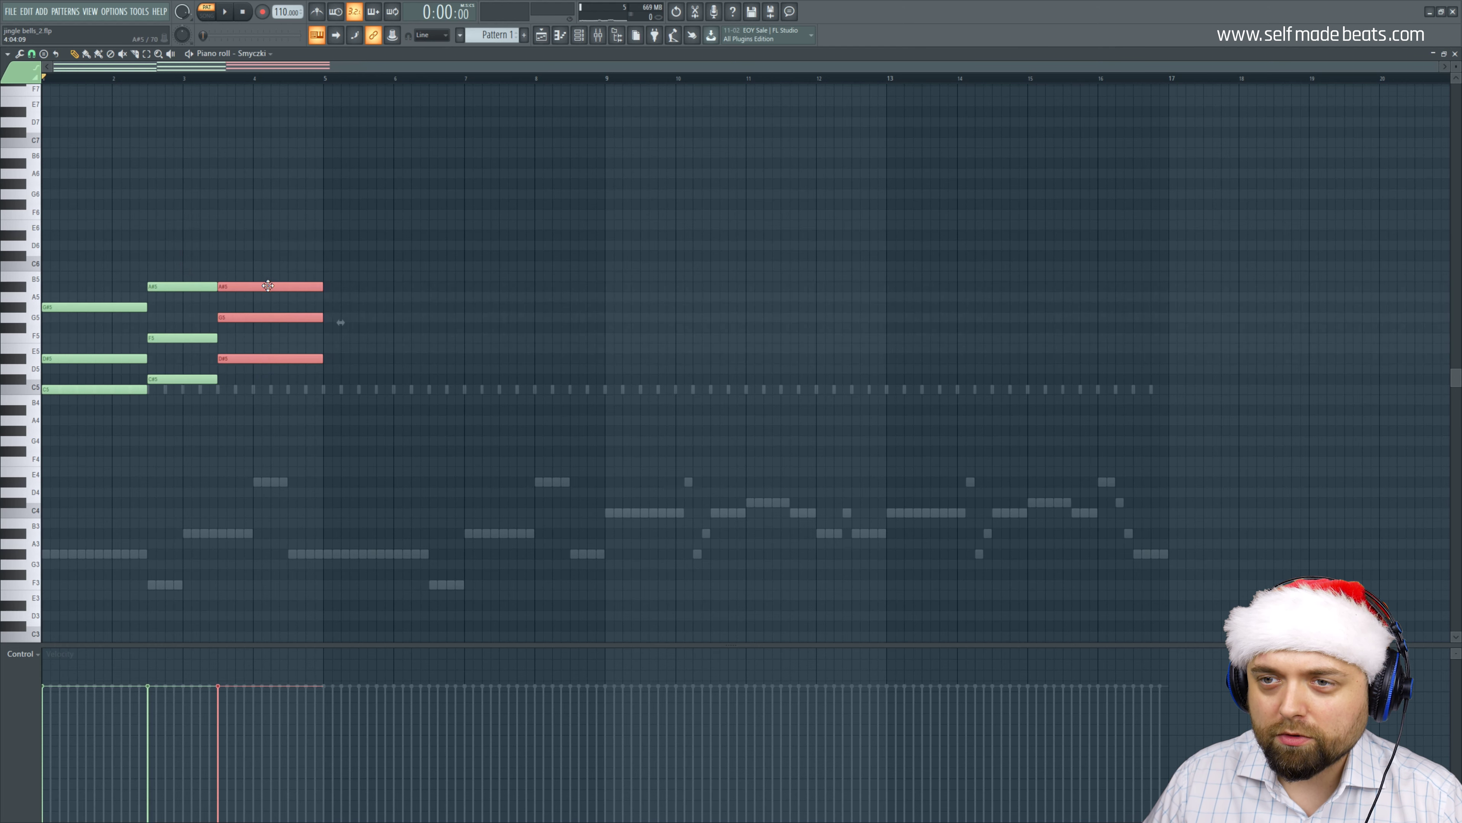
left_click(242, 206)
Shorten the third Smyczki chord to one bar so it ends in the middle of bar 4.
left_click_drag(251, 209, 336, 372)
left_click_drag(323, 287, 284, 288)
left_click(299, 222)
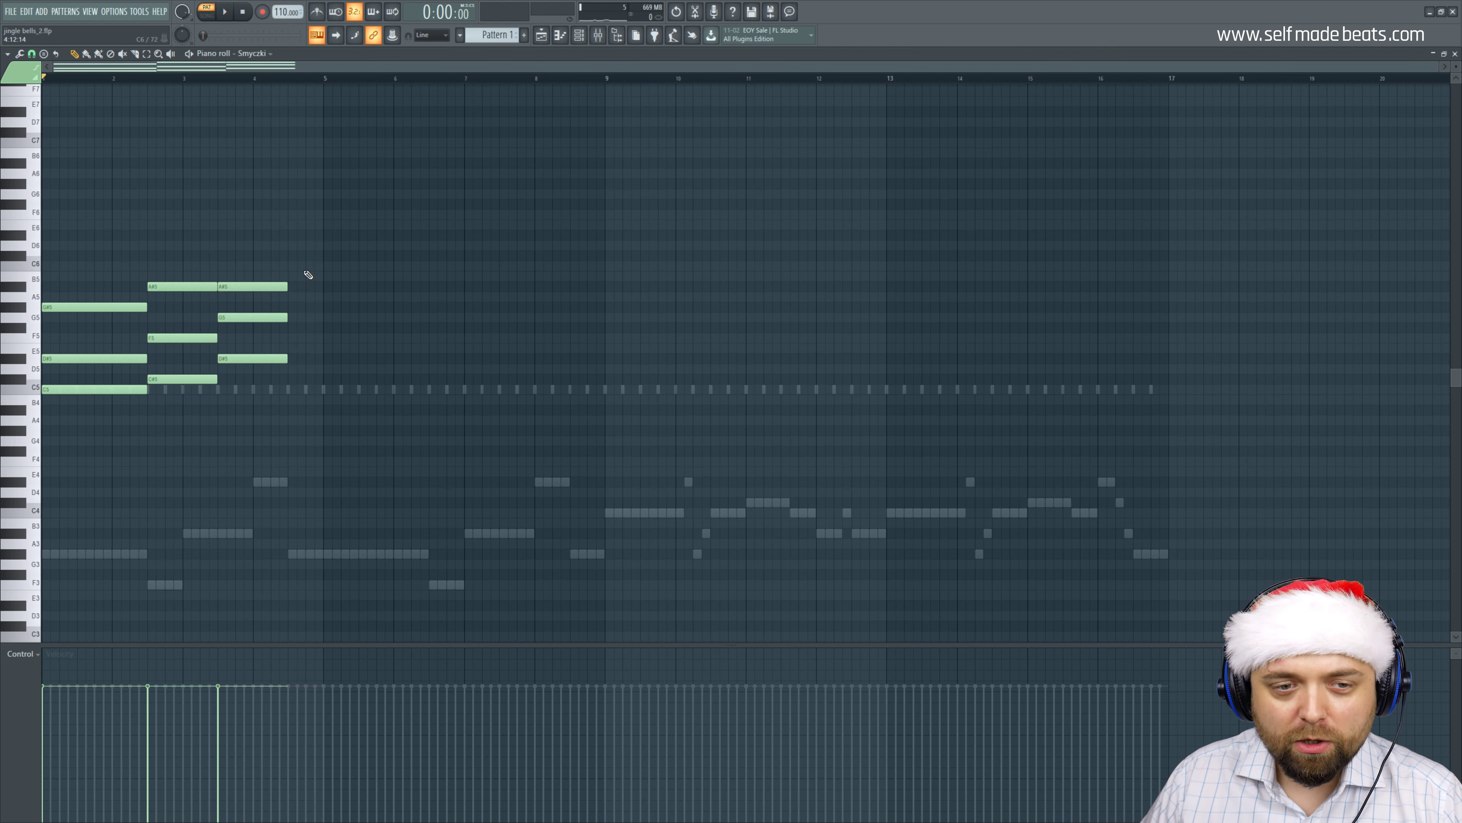
Add a half-bar Smyczki chord of C5, D#5 and G#5 in the second half of bar 4 and play the pattern back.
left_click(291, 308)
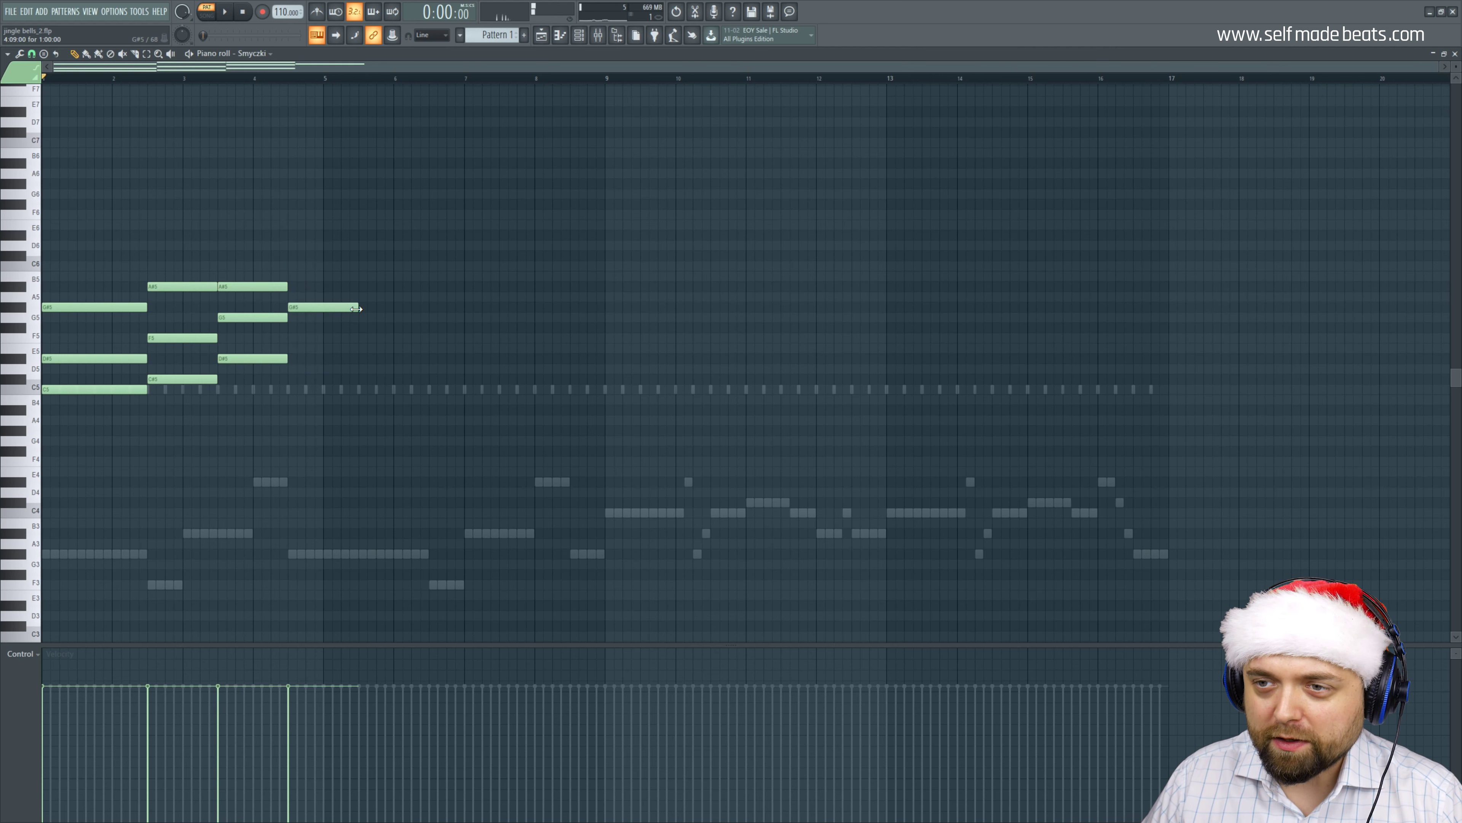
left_click(289, 358)
left_click(294, 389)
left_click_drag(307, 388, 310, 388)
key("space")
scroll(314, 173, "down", 2)
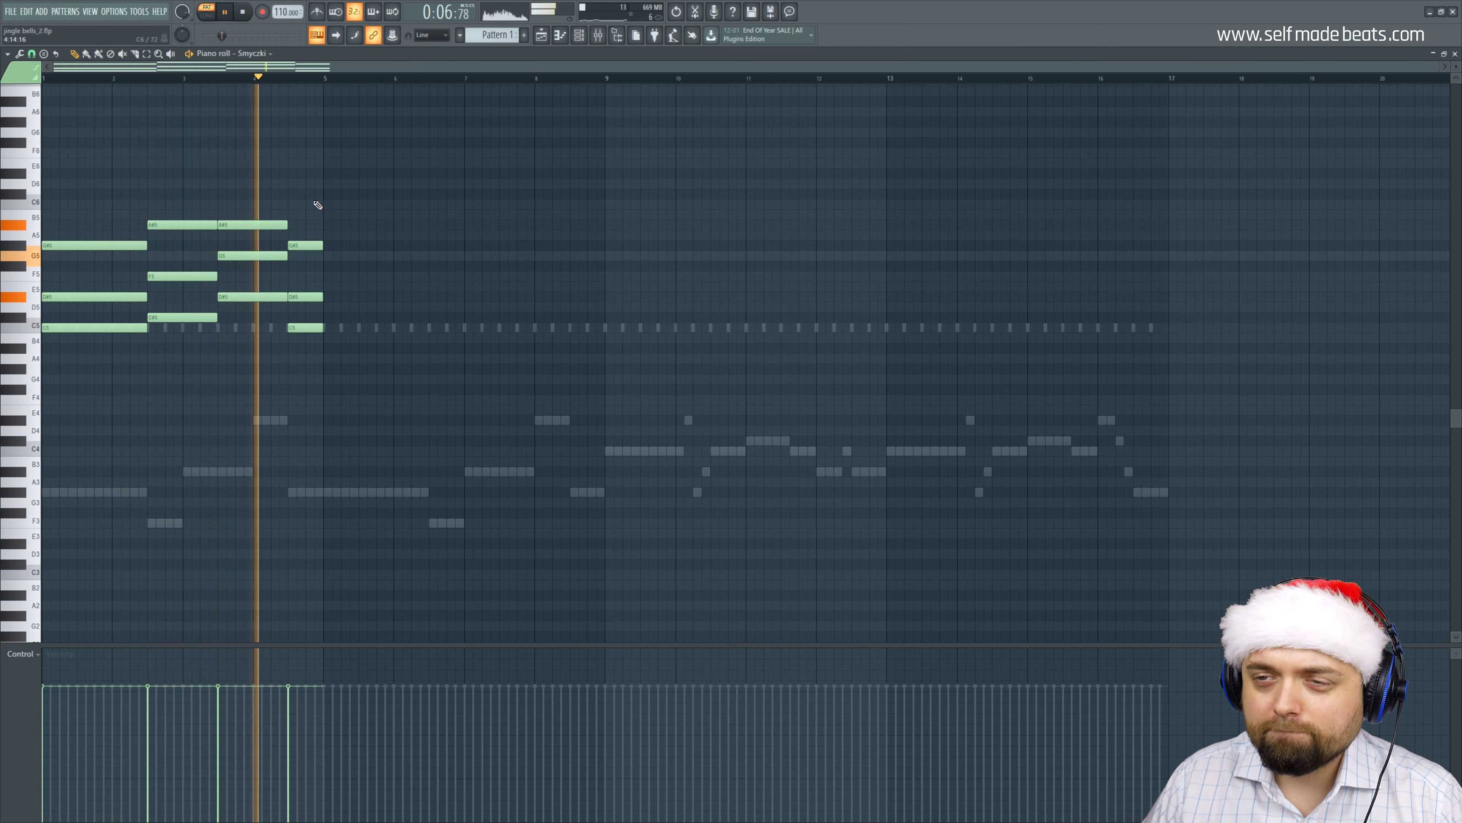
key("space")
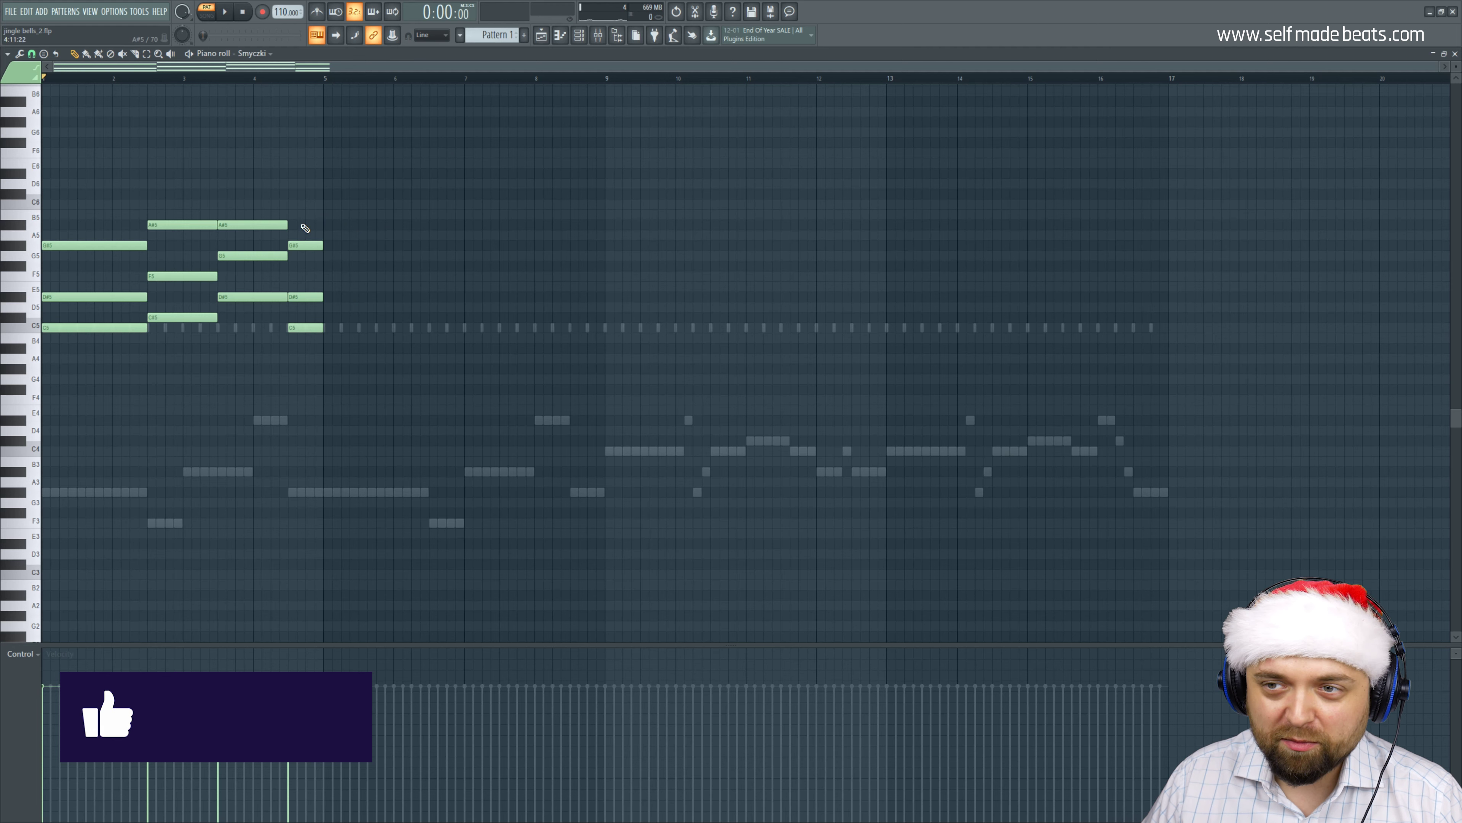
Duplicate the half-bar chord to the start of bar 5 and lengthen the copy to one and a half bars.
left_click_drag(318, 236, 328, 321)
key("ctrl+b")
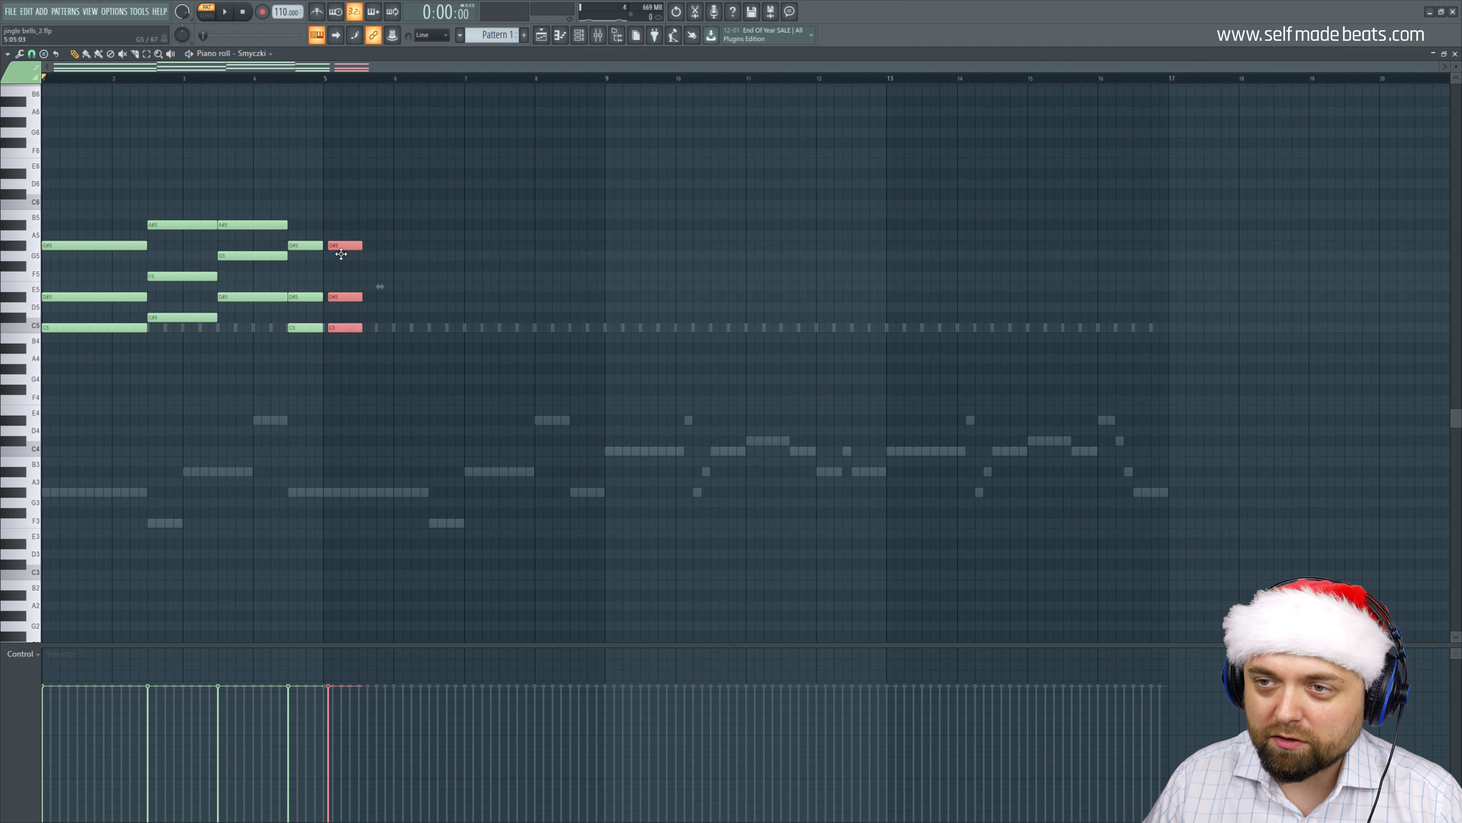
left_click_drag(355, 247, 429, 248)
Add a chord of C#5, F#5 and A#5 at the middle of bar 6 and shorten it to one bar.
left_click(432, 225)
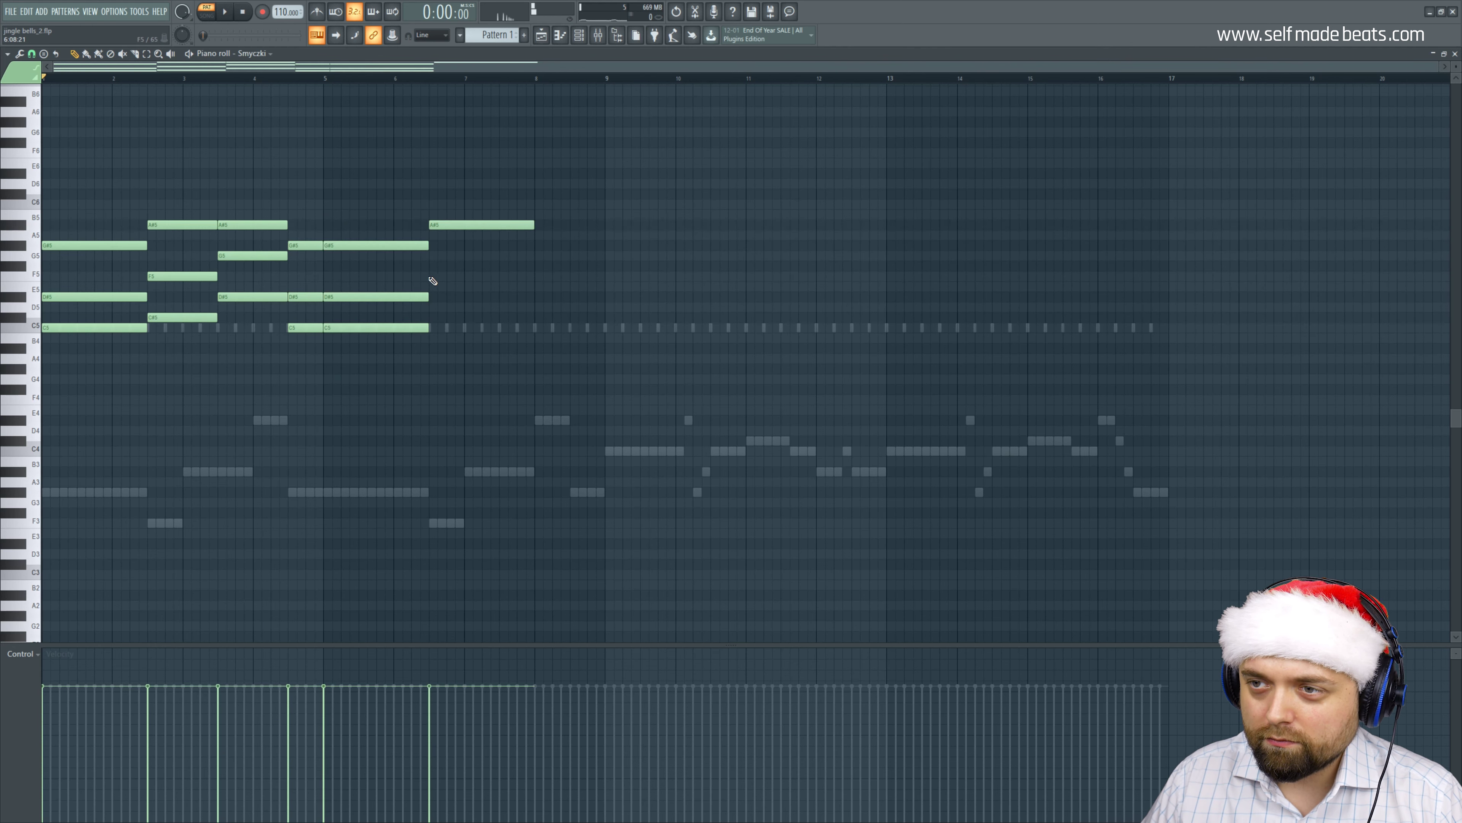
left_click(433, 266)
left_click(431, 317)
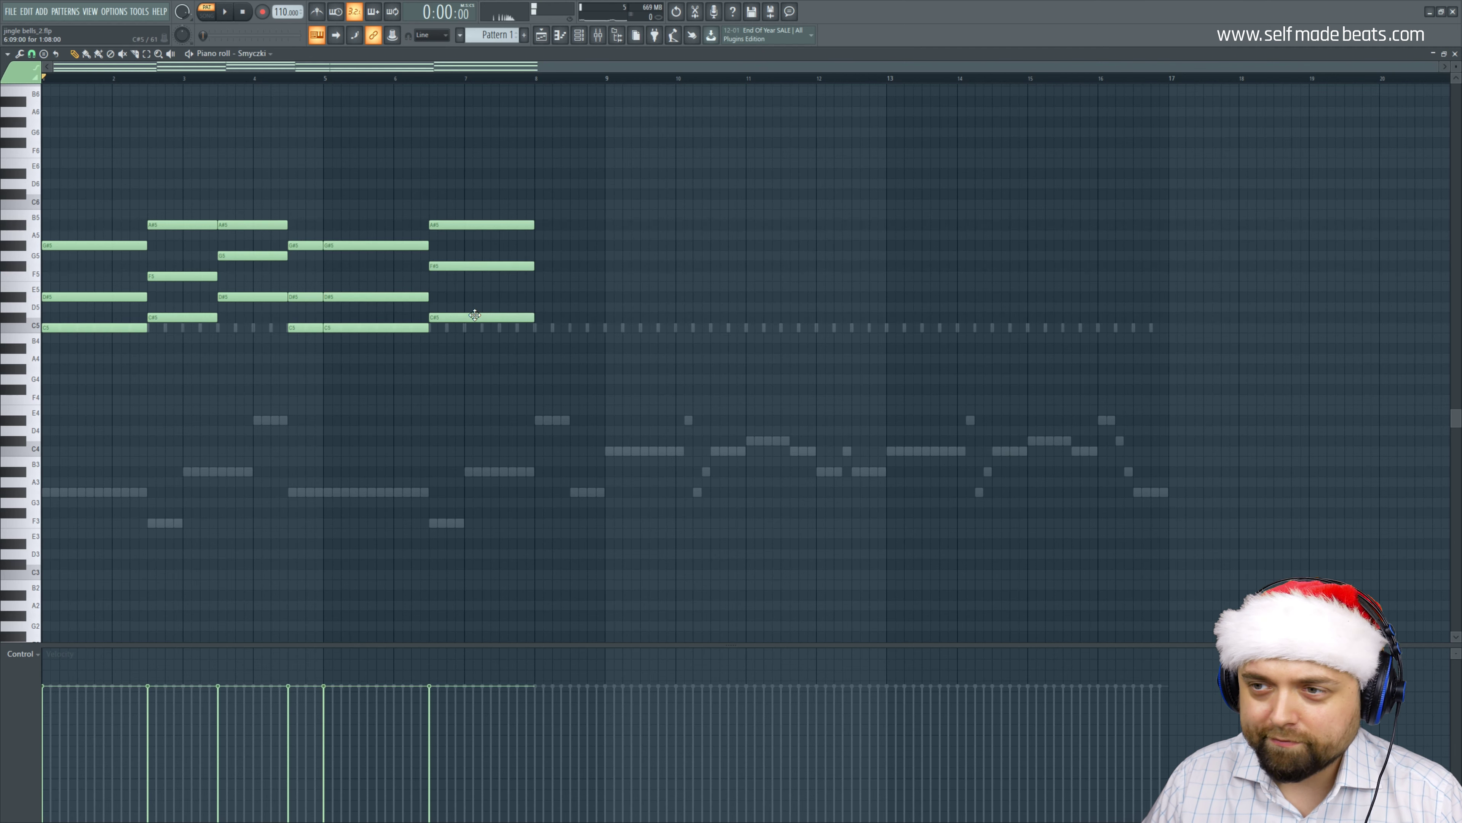
key("space")
left_click_drag(486, 170, 515, 323)
left_click_drag(533, 224, 494, 224)
left_click(512, 202)
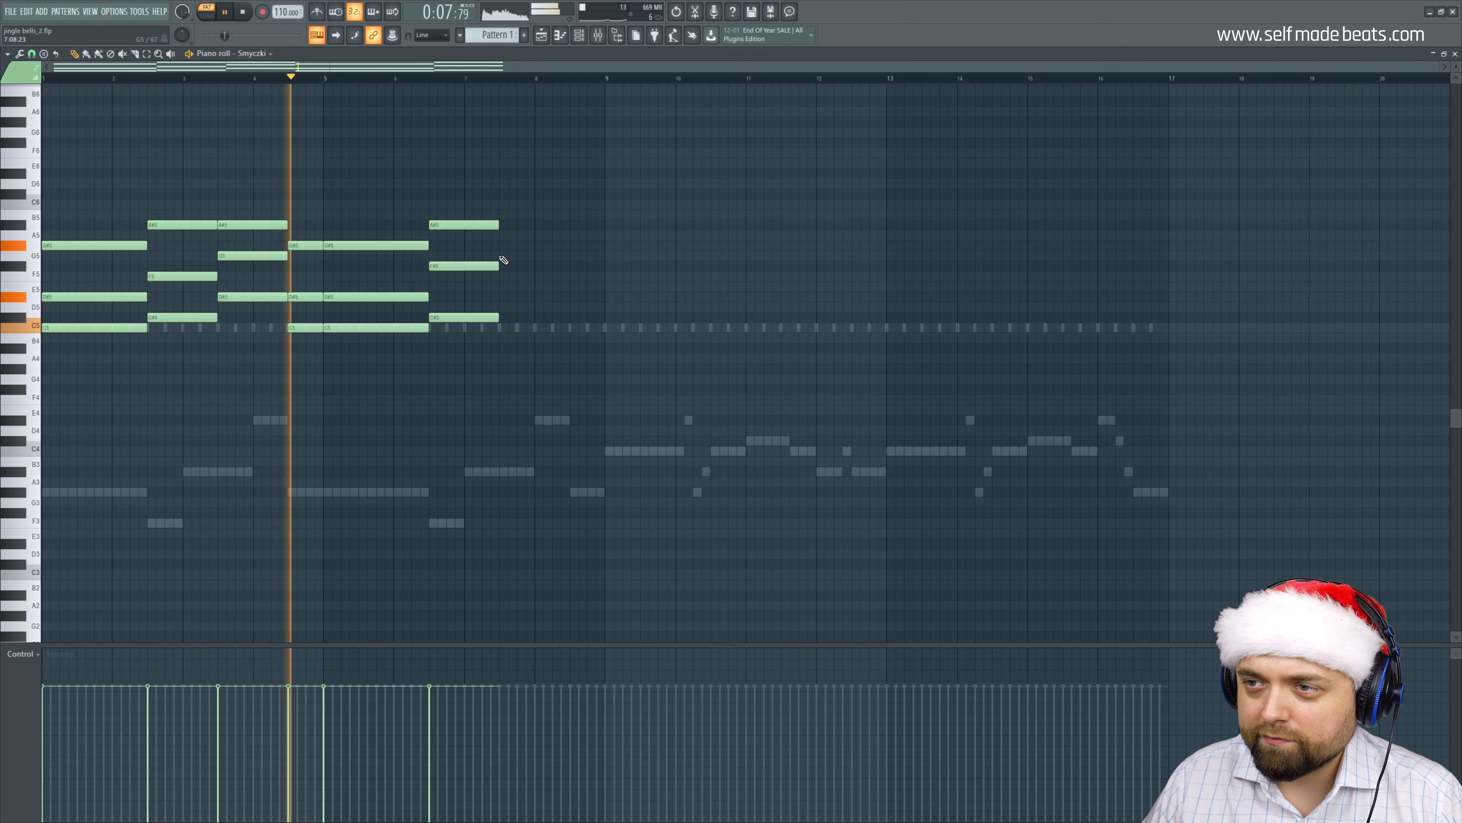
Add a one-bar chord of A#4, D#5 and G5 at mid-bar 7, and lower the preceding chord's F#5 to F5.
left_click(504, 256)
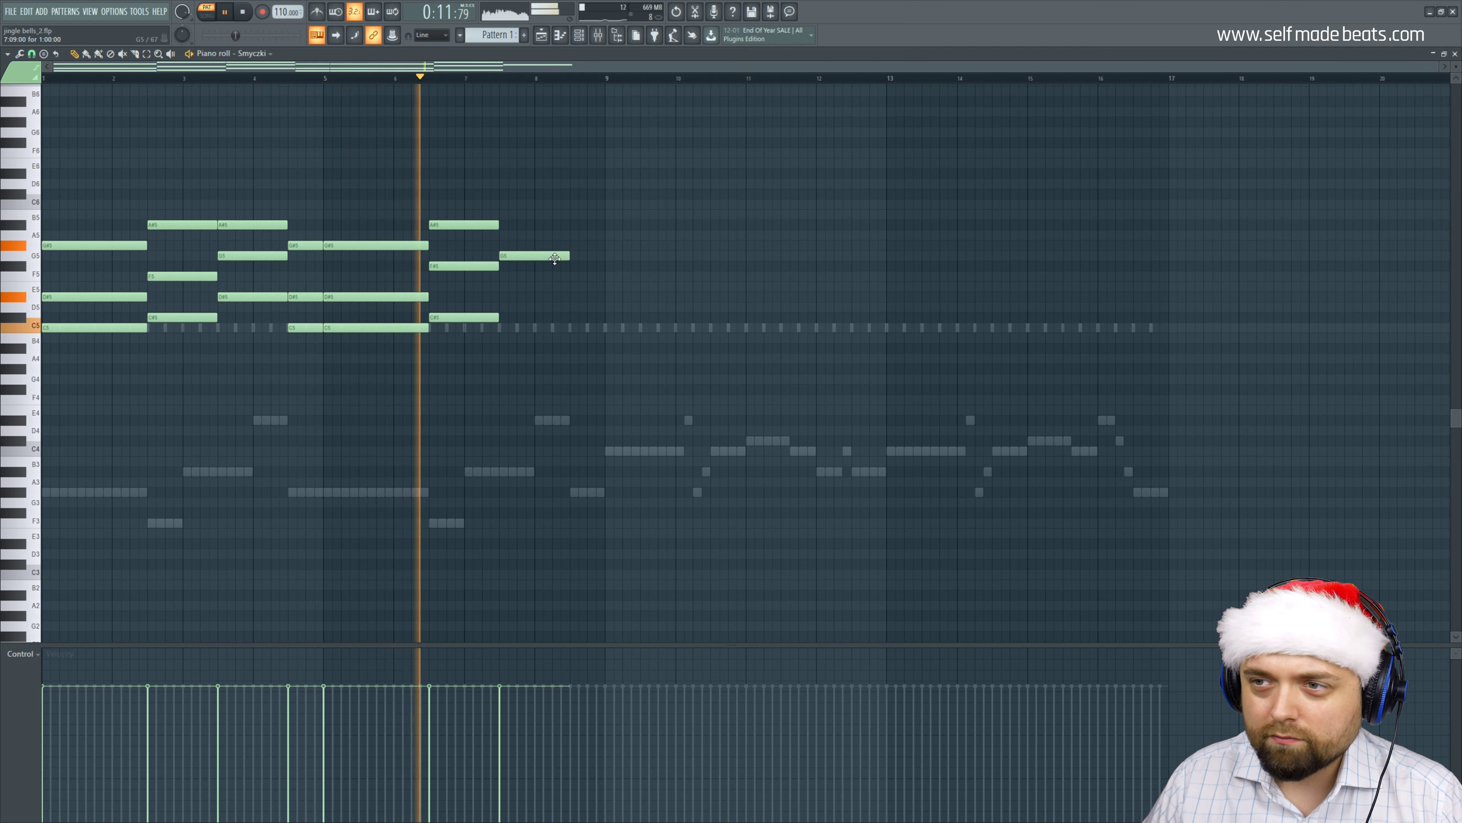
key("space")
left_click_drag(458, 266, 459, 276)
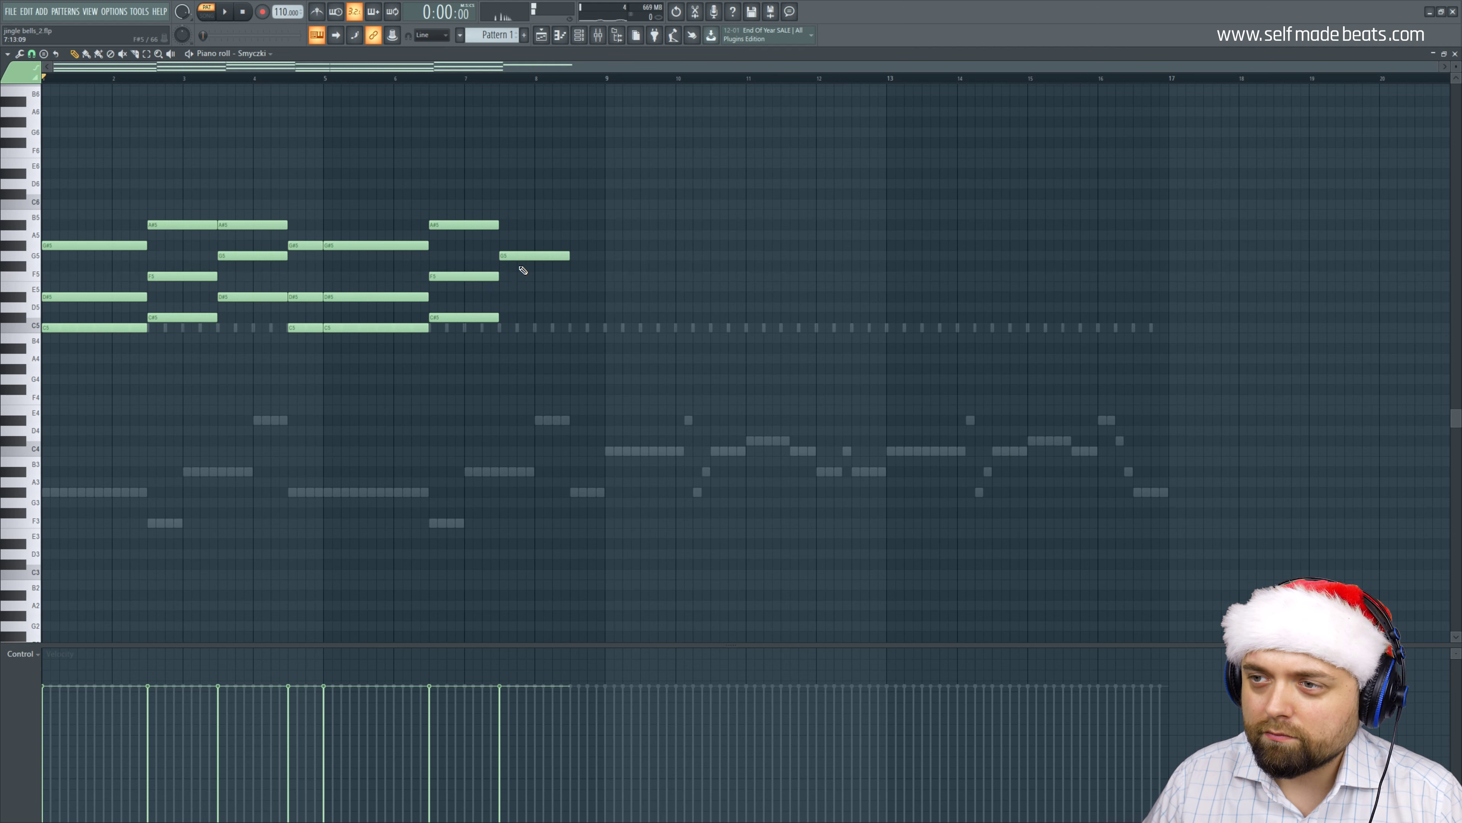
left_click(522, 296)
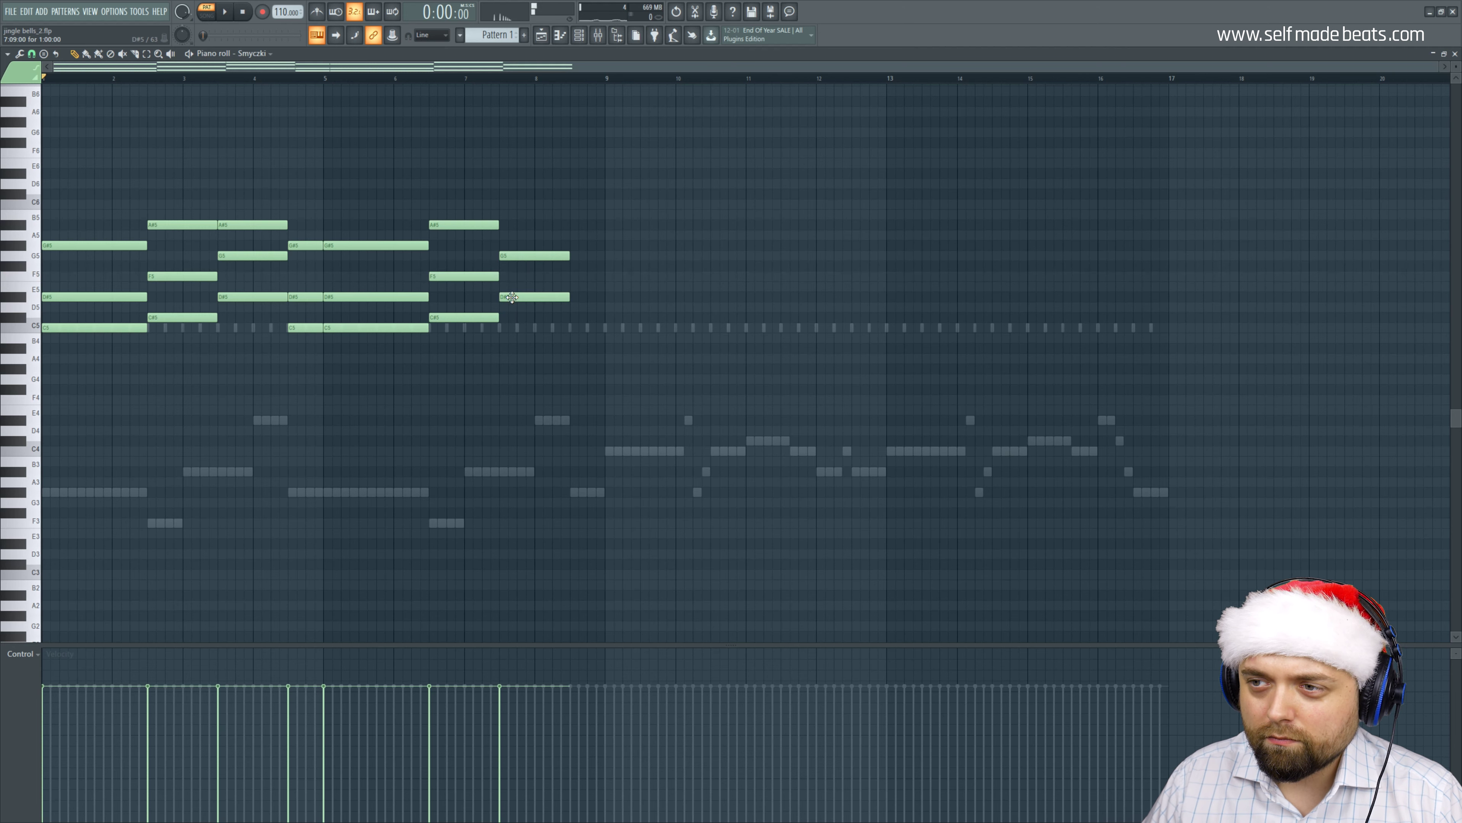
left_click(512, 349)
Add a half-bar chord of C5, D#5 and G#5 in the second half of bar 8.
left_click(578, 245)
left_click_drag(640, 243, 604, 243)
left_click(578, 297)
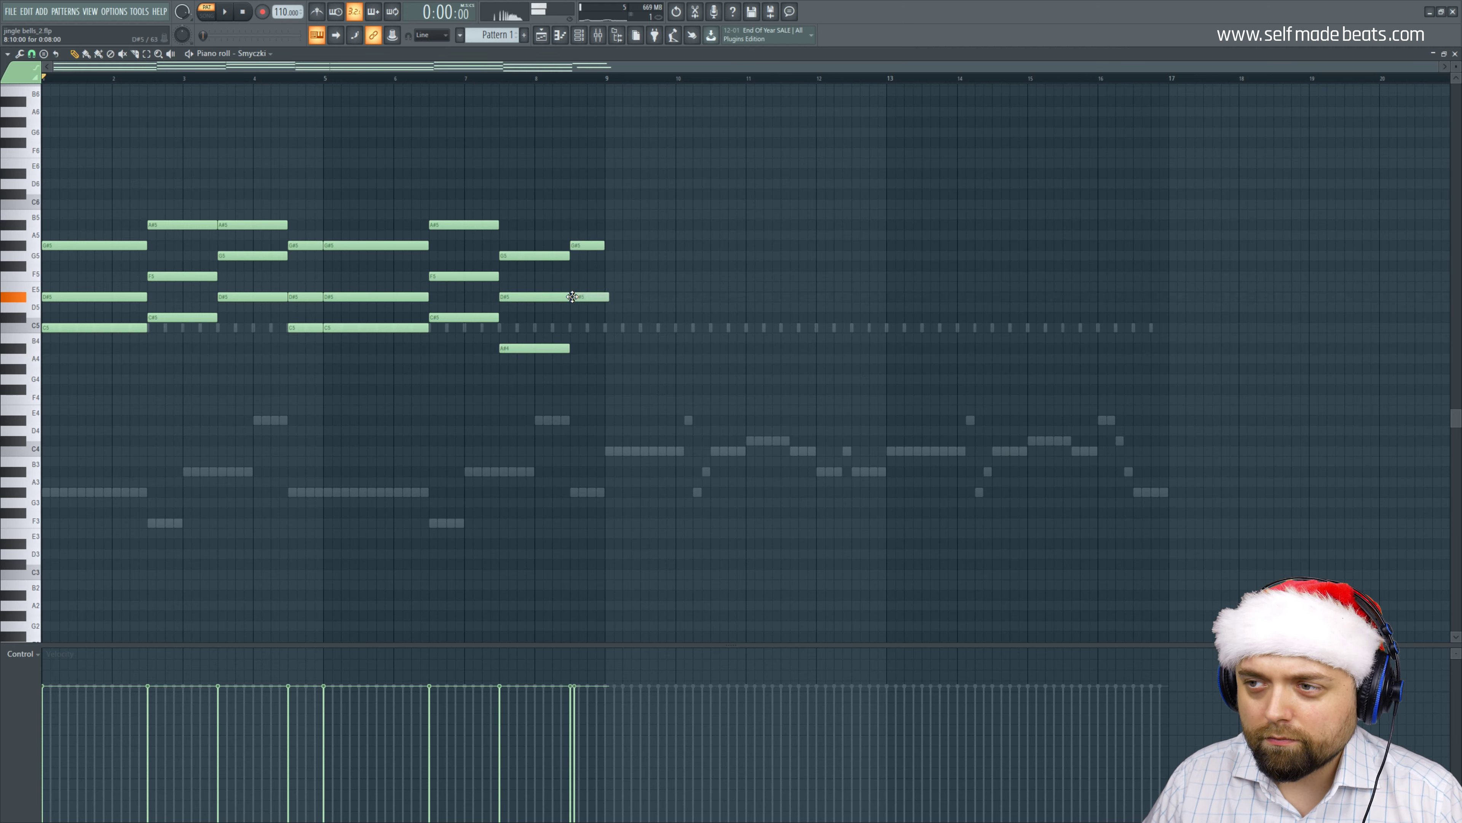
left_click_drag(579, 317, 578, 327)
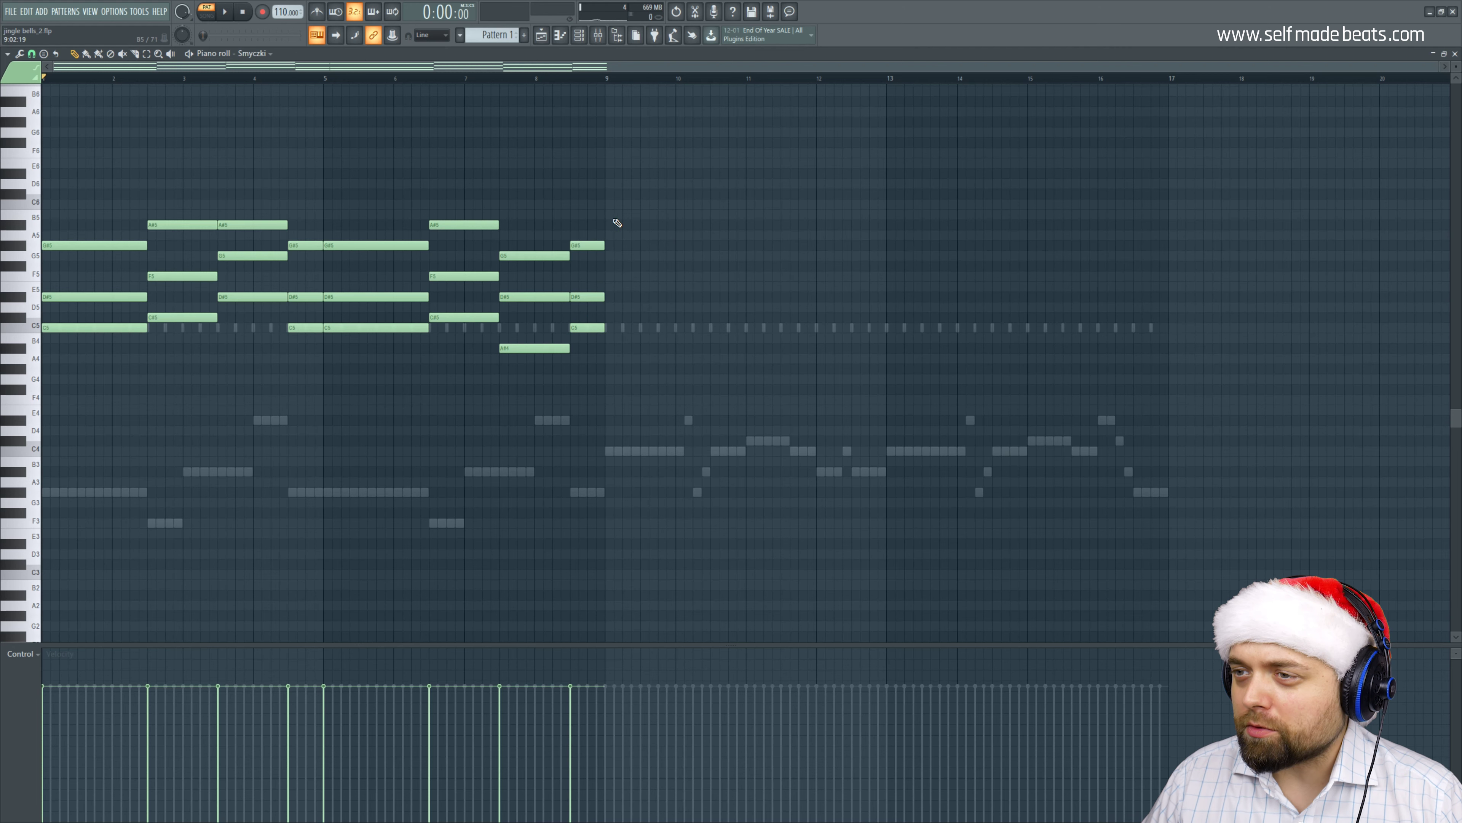
Duplicate the bar 8 C5, D#5 and G#5 chord as two consecutive one-bar chords filling bars 9 and 10.
left_click_drag(587, 223, 573, 356)
key("ctrl+b")
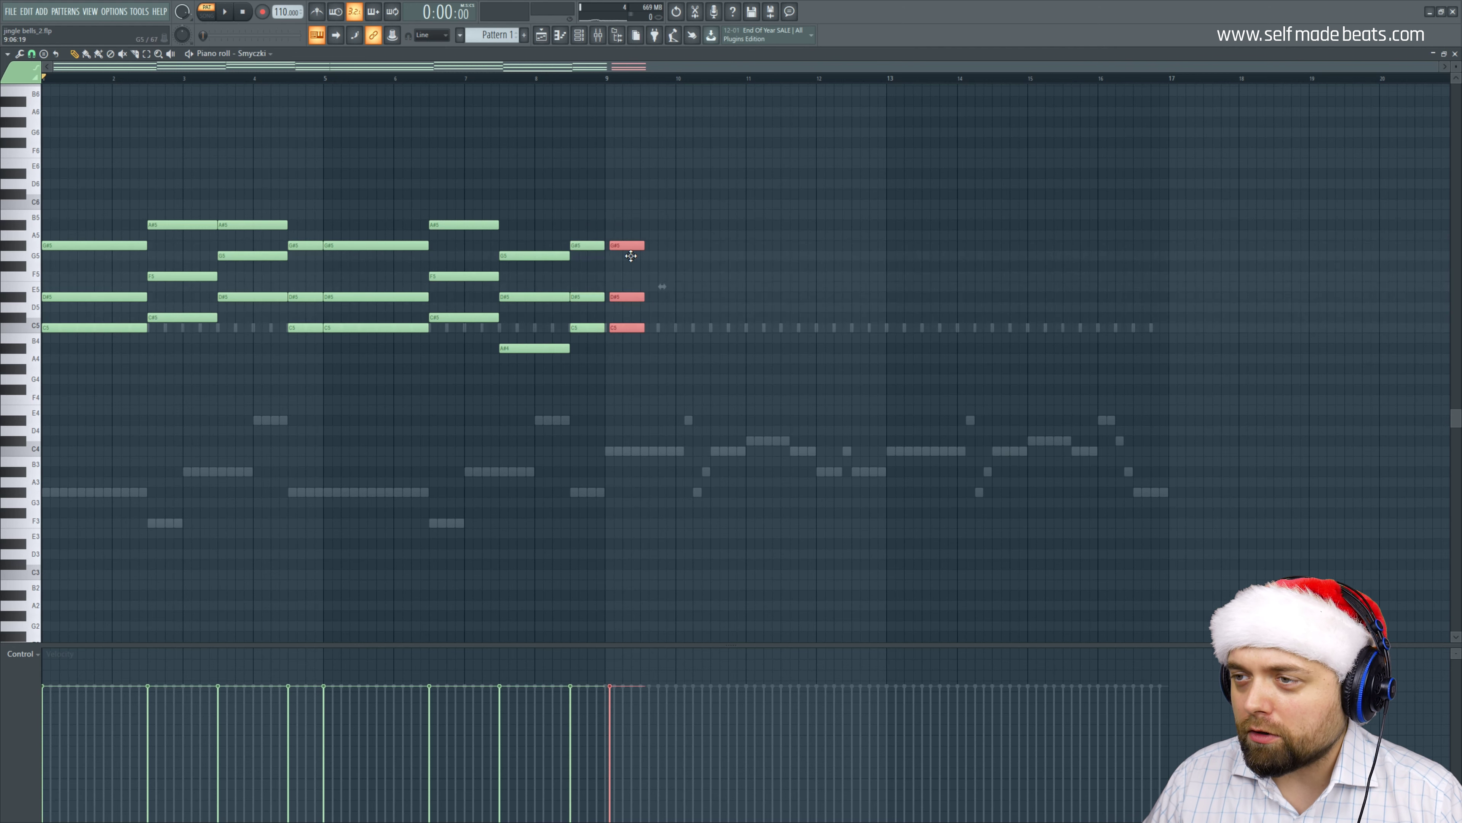
left_click_drag(636, 245, 676, 245)
scroll(602, 84, "up", 2)
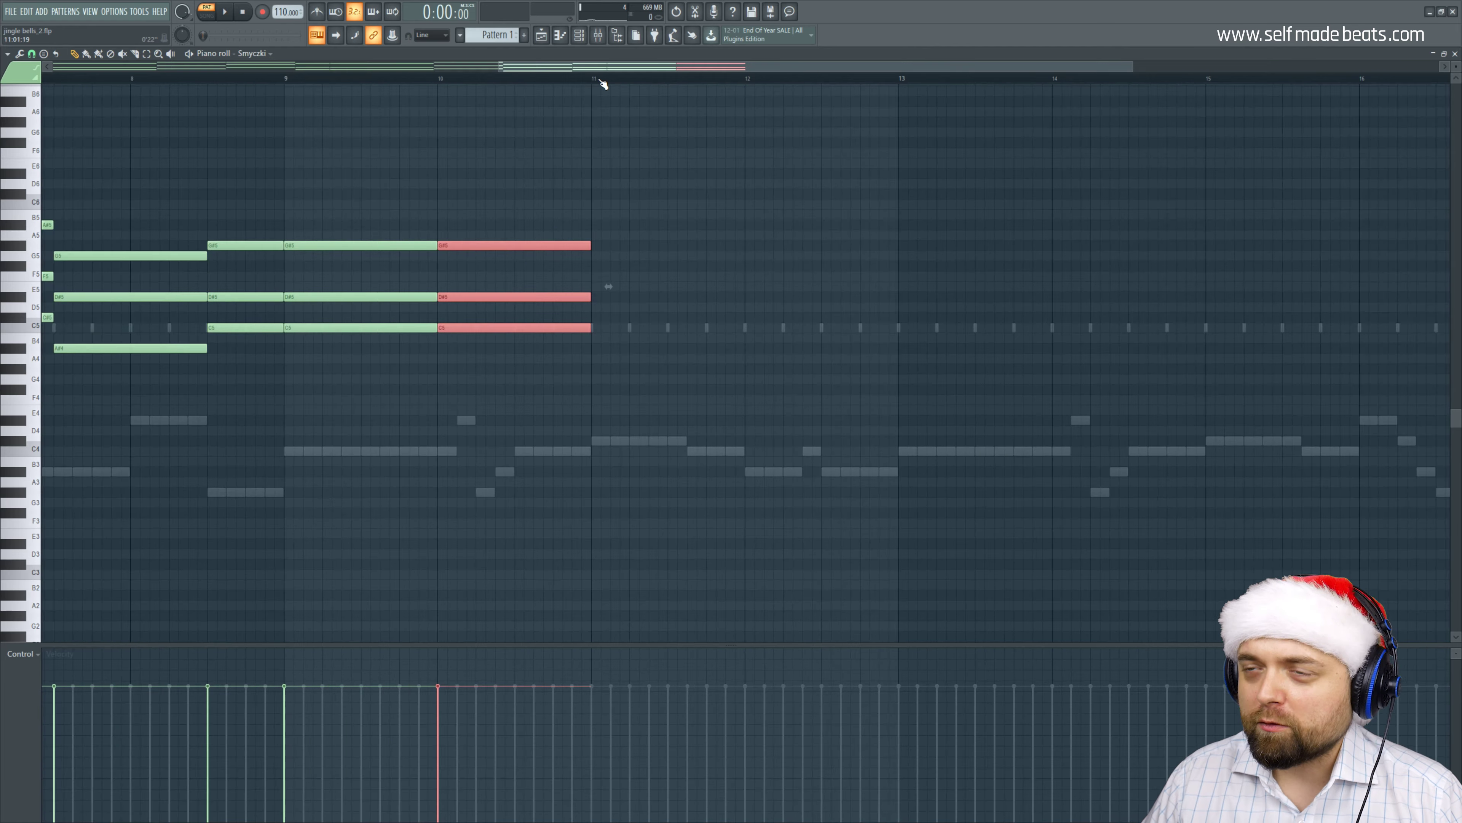
left_click_drag(591, 68, 565, 62)
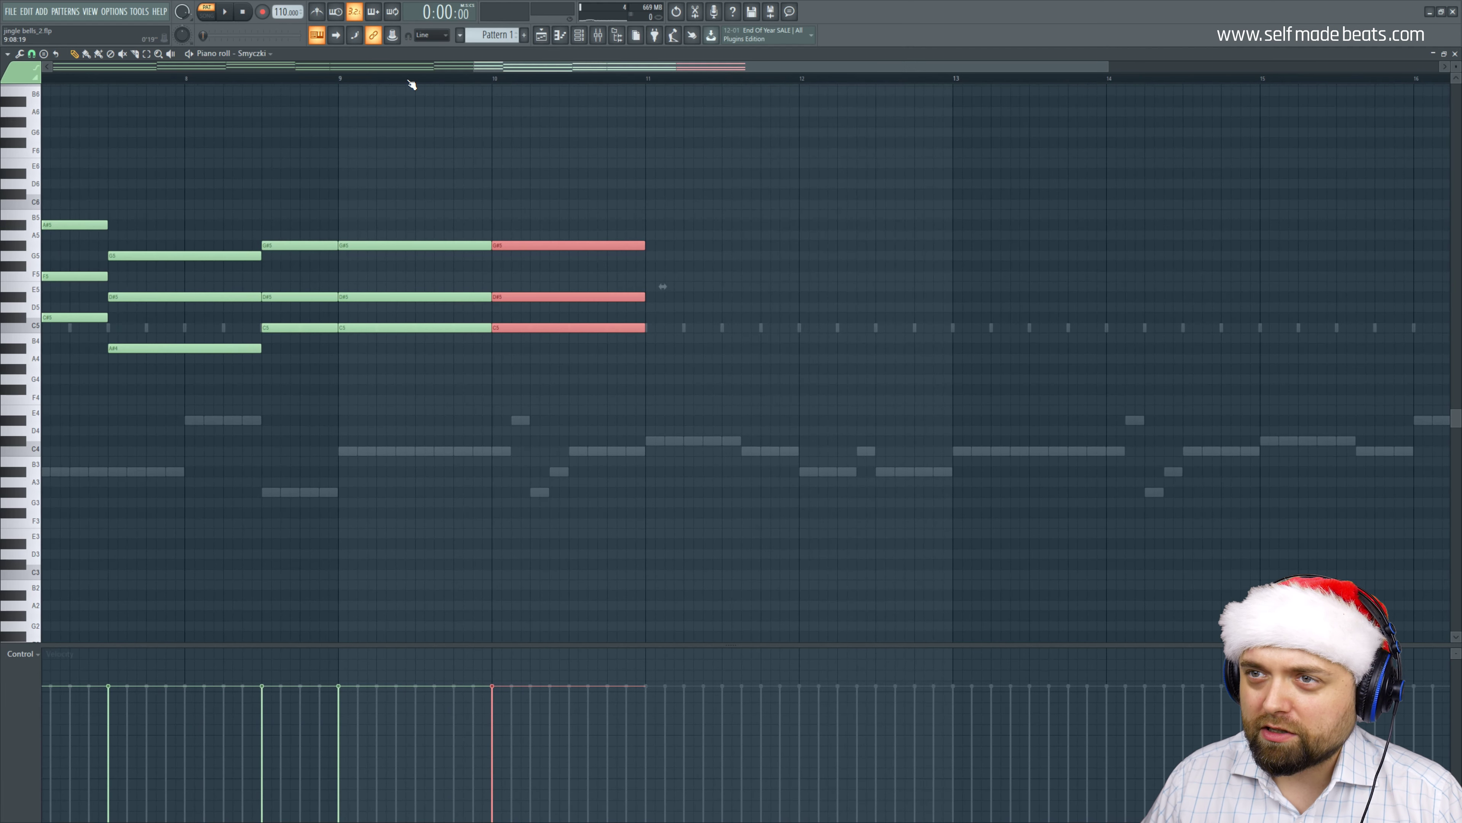
Fill bar 11 with a half-bar chord of C#5, F5 and G#5 followed by a half-bar chord of C5, D#5 and G#5.
left_click(662, 245)
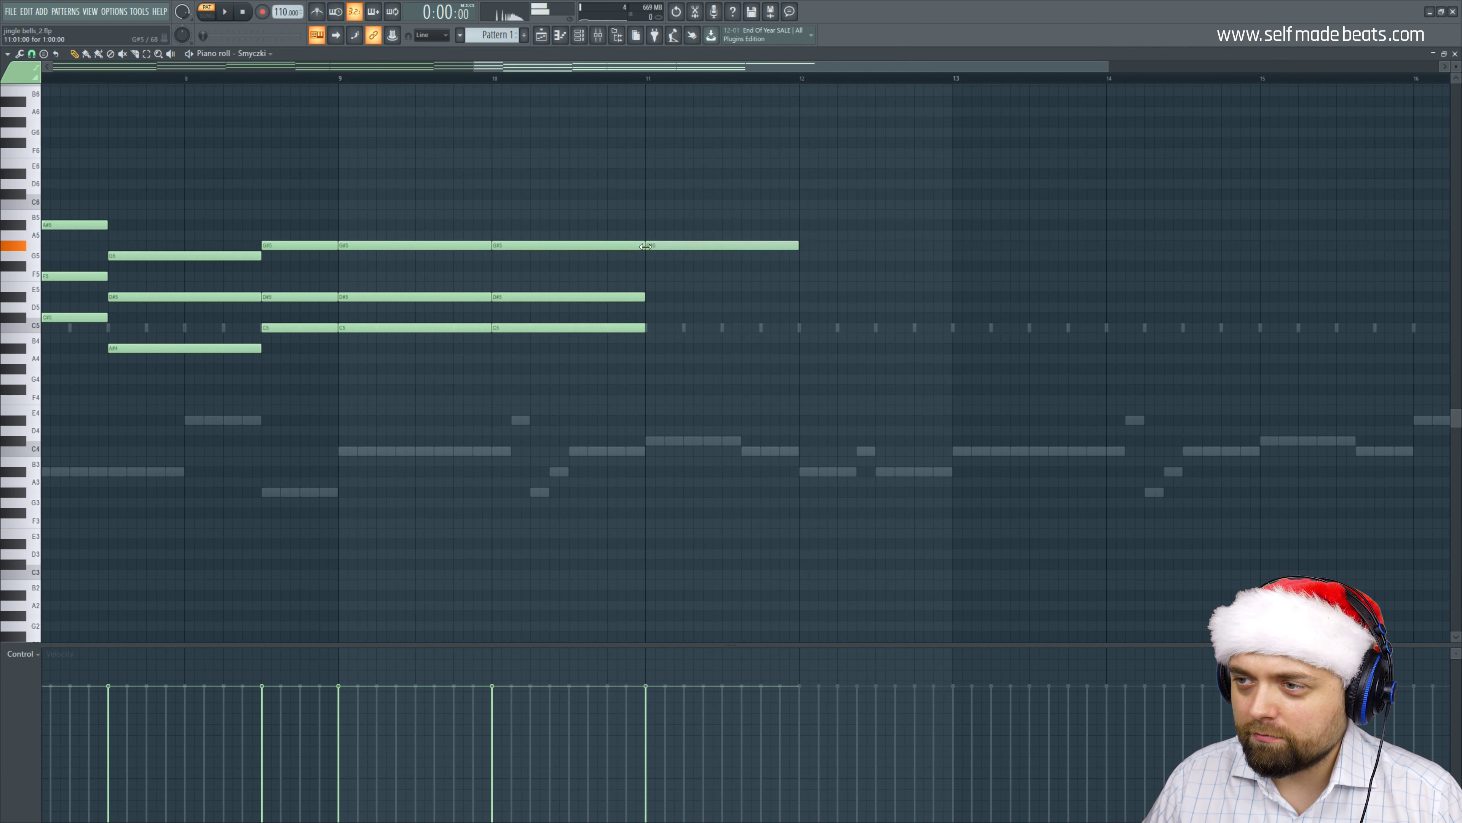
left_click(663, 276)
left_click(663, 317)
left_click_drag(722, 233, 722, 325)
key("space")
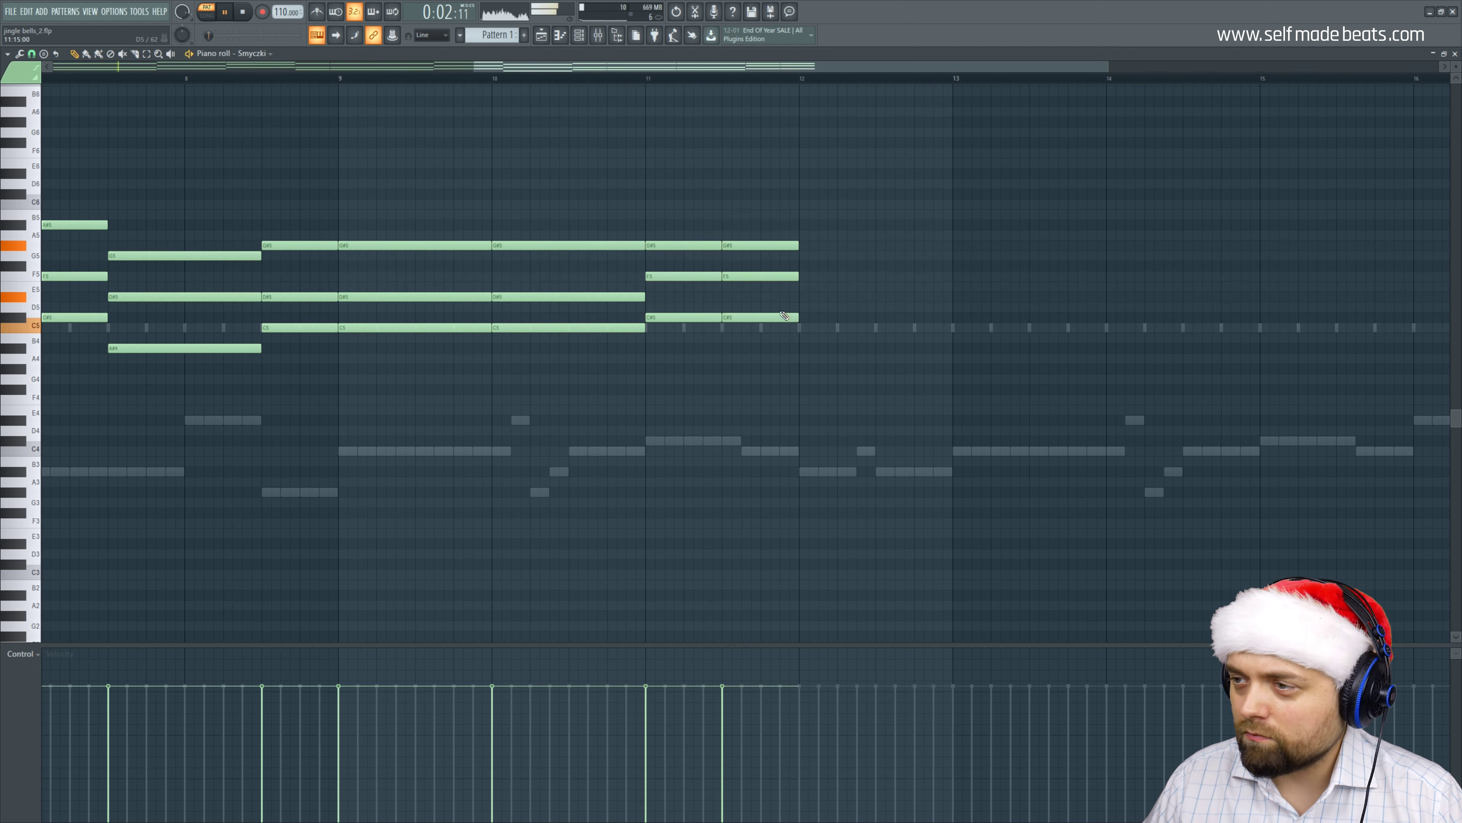
left_click_drag(757, 277, 747, 329)
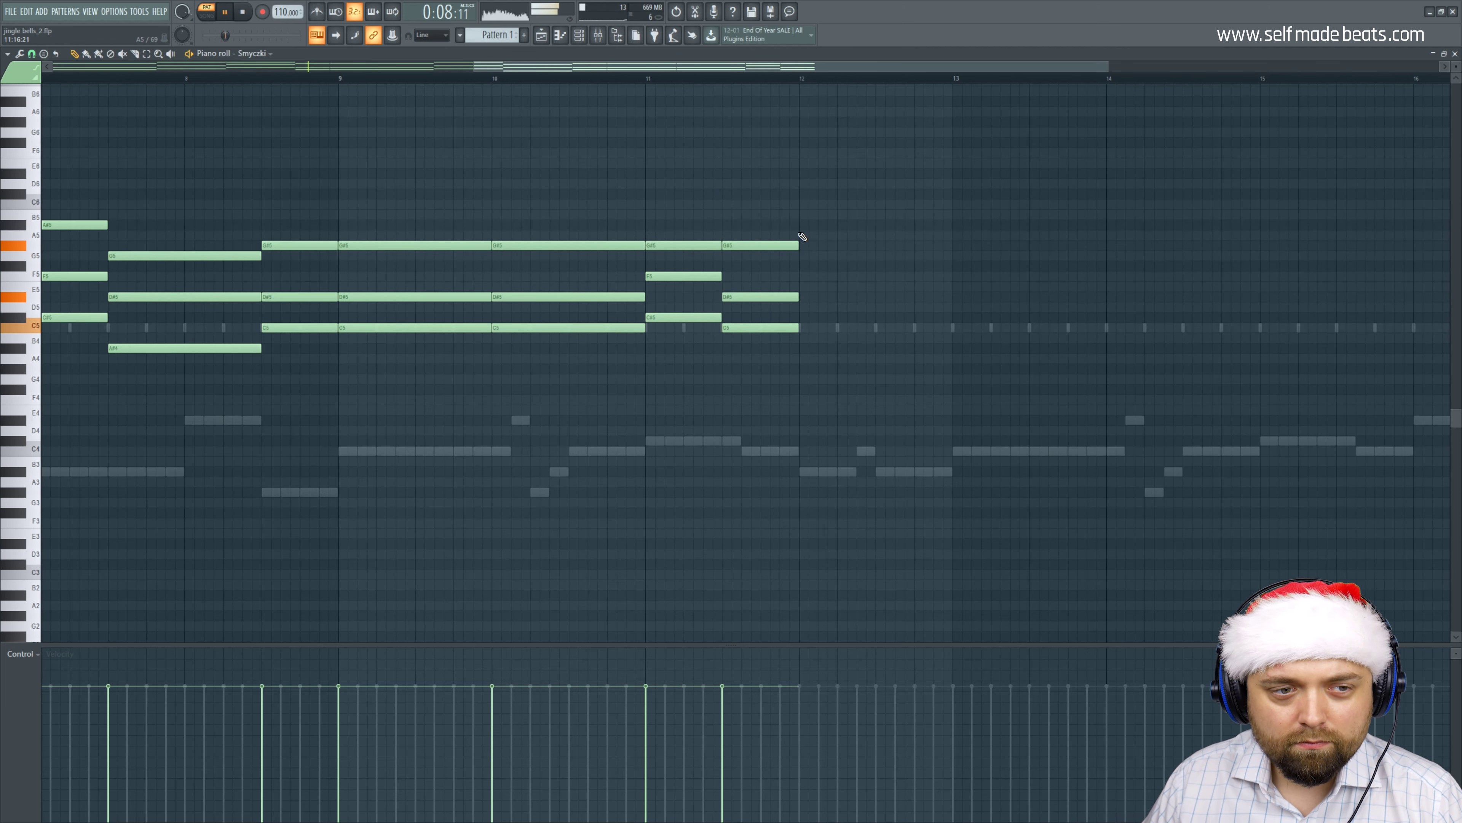
Add a three-beat chord of D5, F5, G#5 and A#5 at the start of bar 12.
left_click(813, 245)
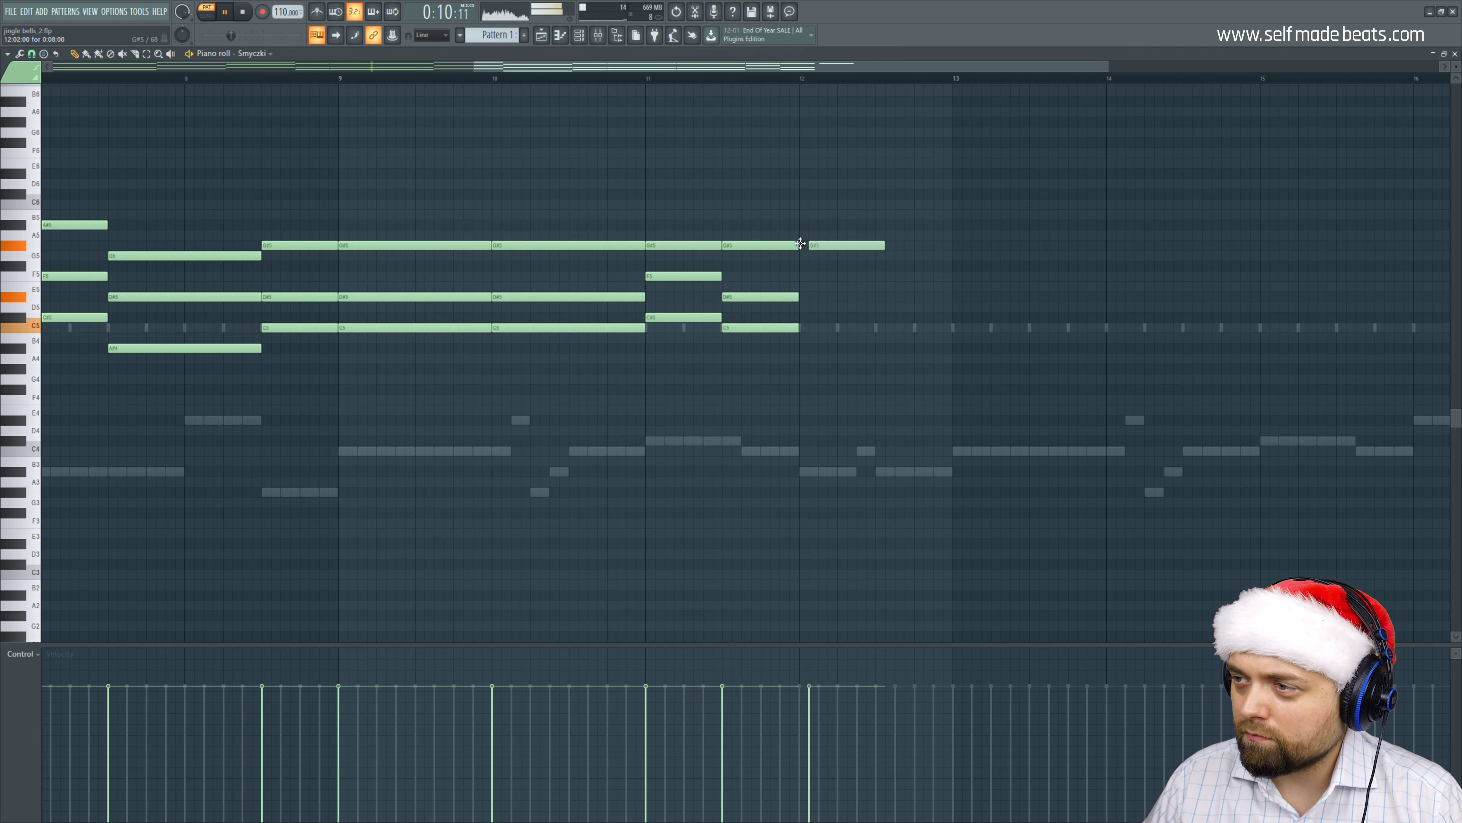
left_click(821, 224)
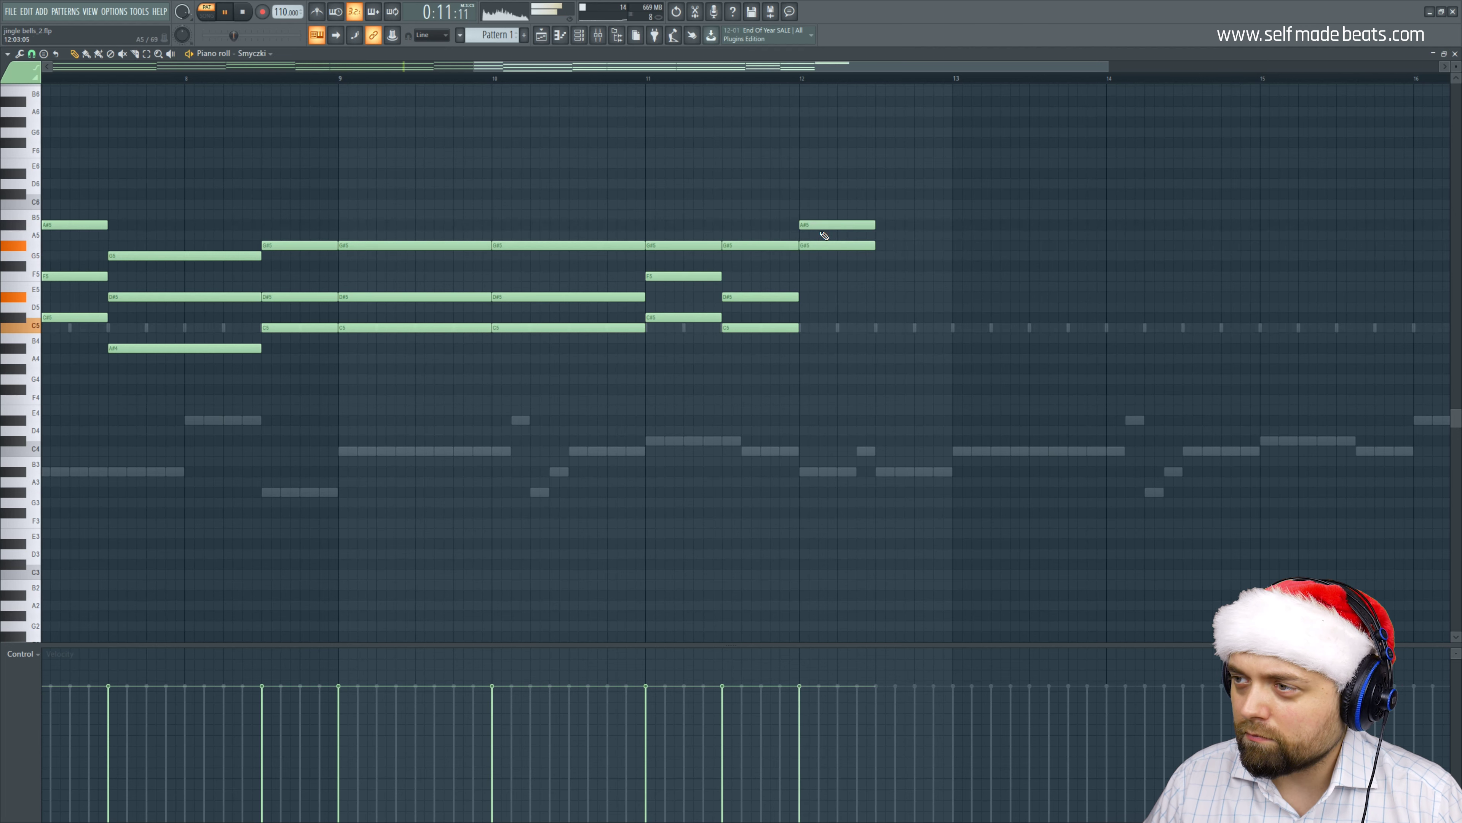
key("space")
left_click(843, 276)
left_click(803, 316)
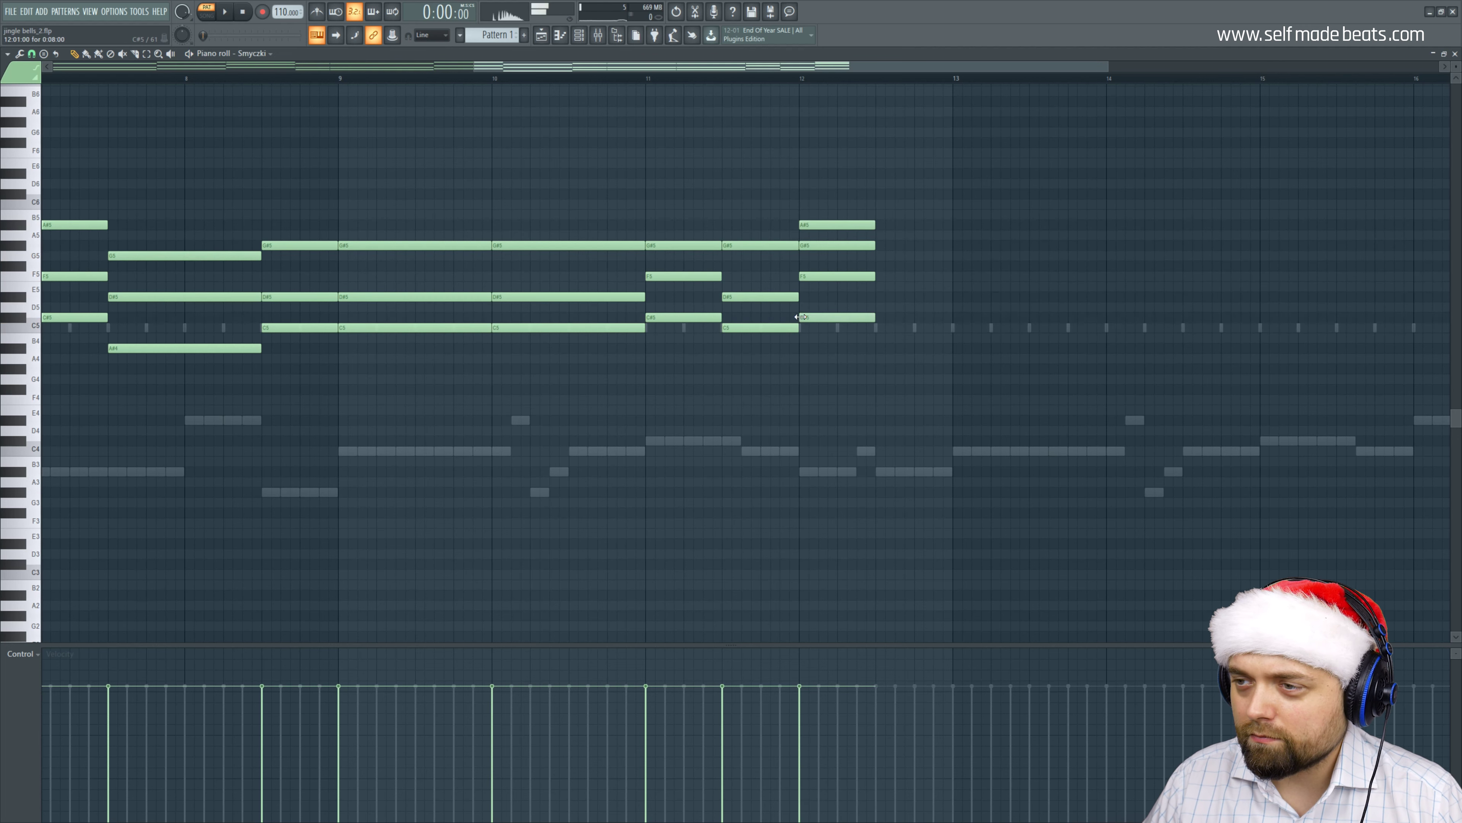
left_click_drag(828, 316, 828, 306)
Add a one-beat chord of C#5, D#5, G5 and A#5 on the last beat of bar 12.
left_click(921, 225)
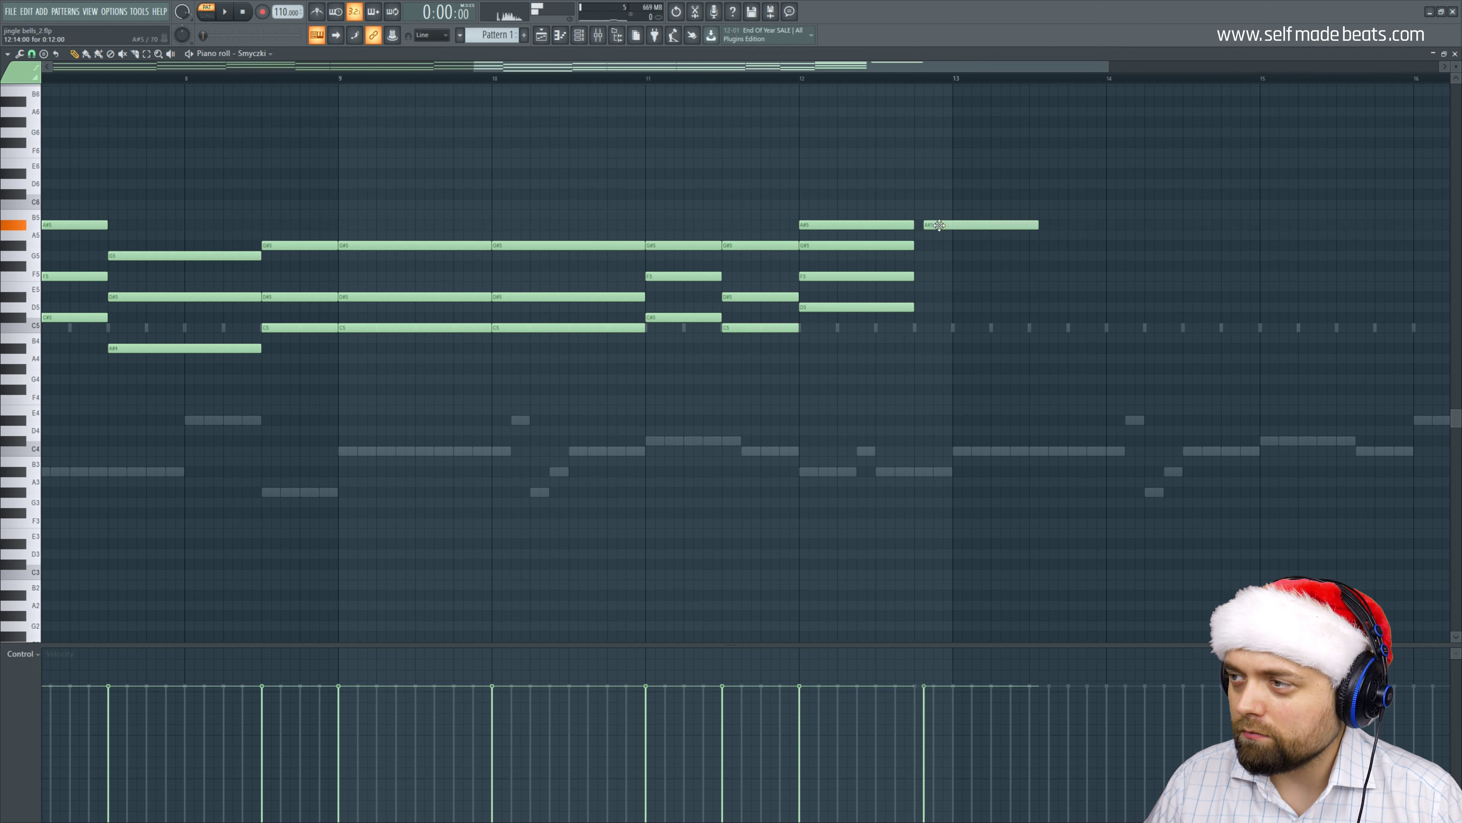
left_click_drag(939, 225, 928, 225)
left_click(924, 255)
left_click(921, 297)
left_click(917, 327)
left_click_drag(917, 329, 916, 318)
Copy the two chords of bars 9 and 10 into bars 13 and 14.
key("ctrl+v")
scroll(1065, 273, "up", 2)
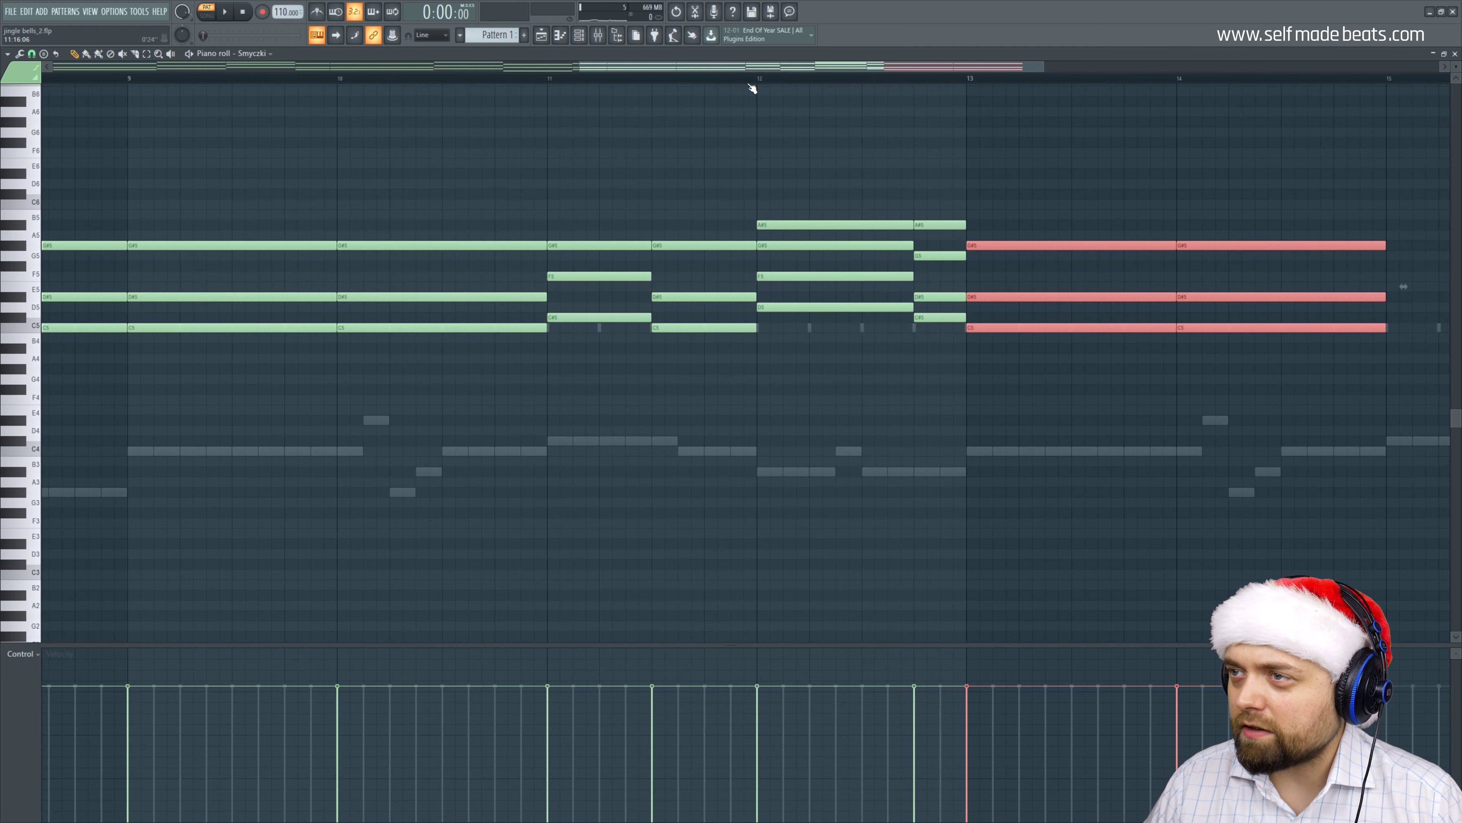
scroll(750, 84, "down", 2)
left_click(825, 202)
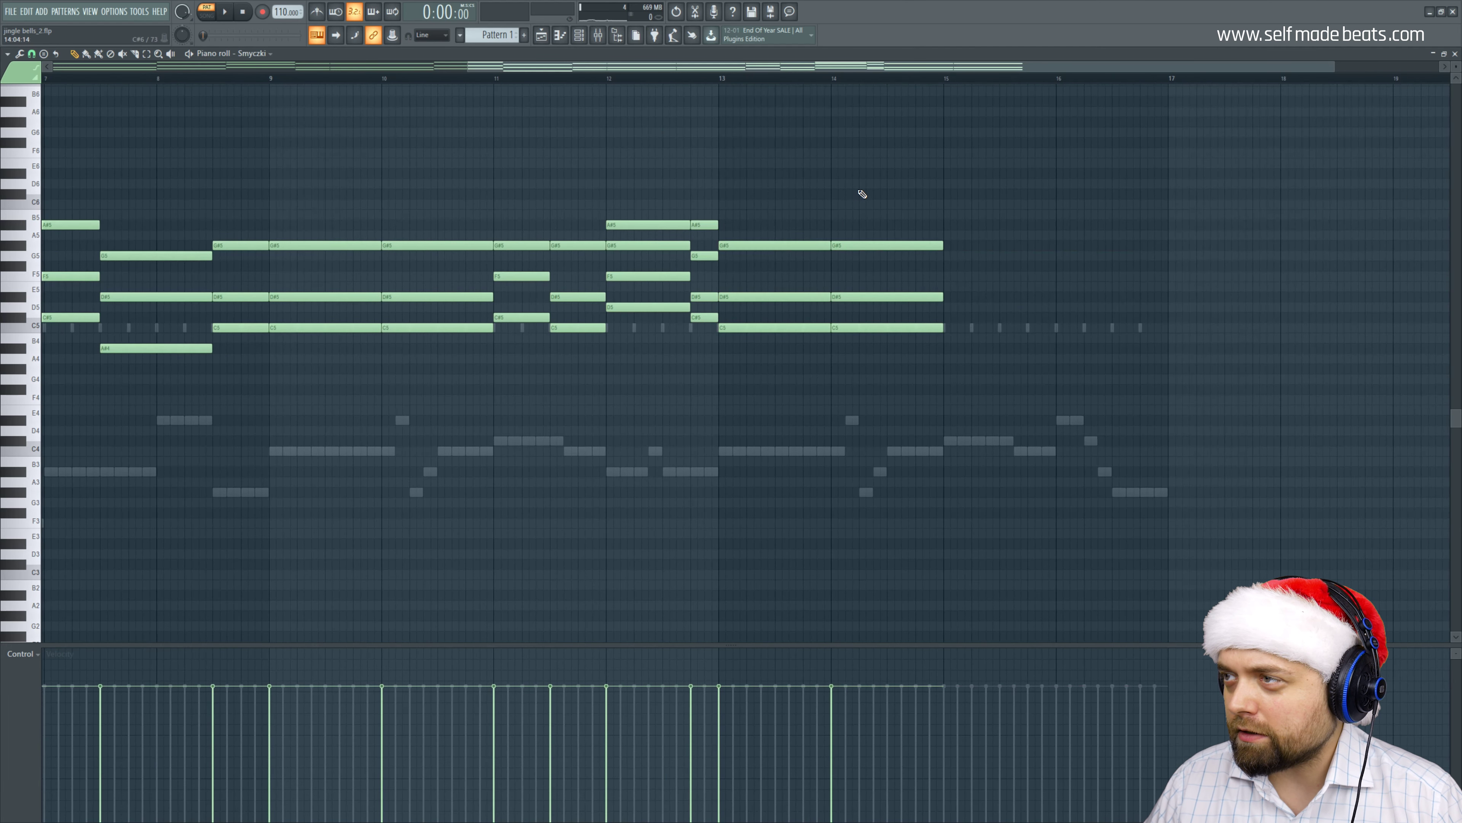
Copy the two half-bar chords of bar 11 into bar 15.
left_click_drag(516, 211, 576, 354)
left_click_drag(528, 246, 968, 248)
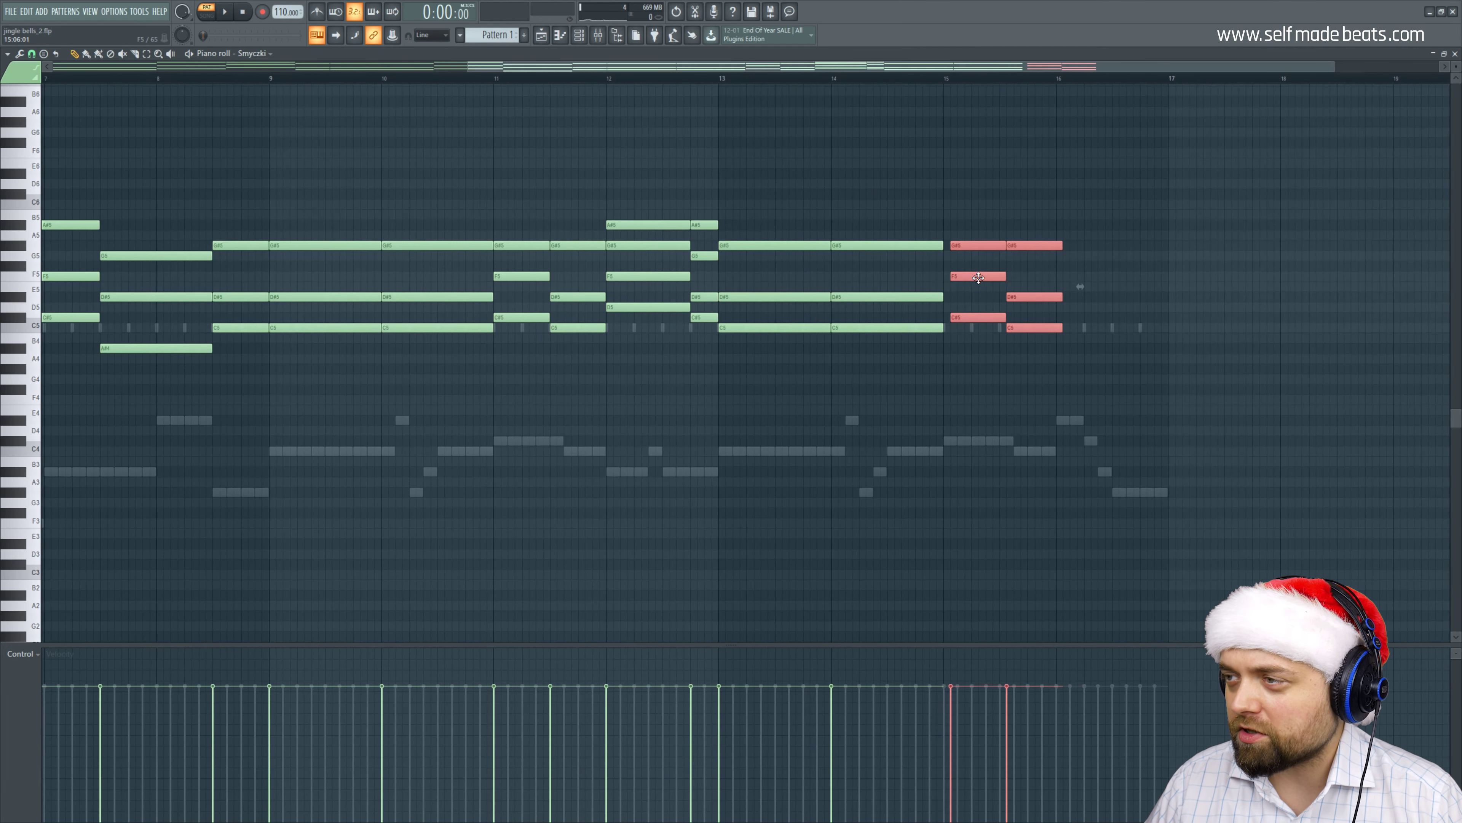
left_click(975, 158)
Add a half-bar chord of C#5, D#5, G5 and A#5 at the start of bar 16.
left_click(1078, 225)
left_click(1062, 262)
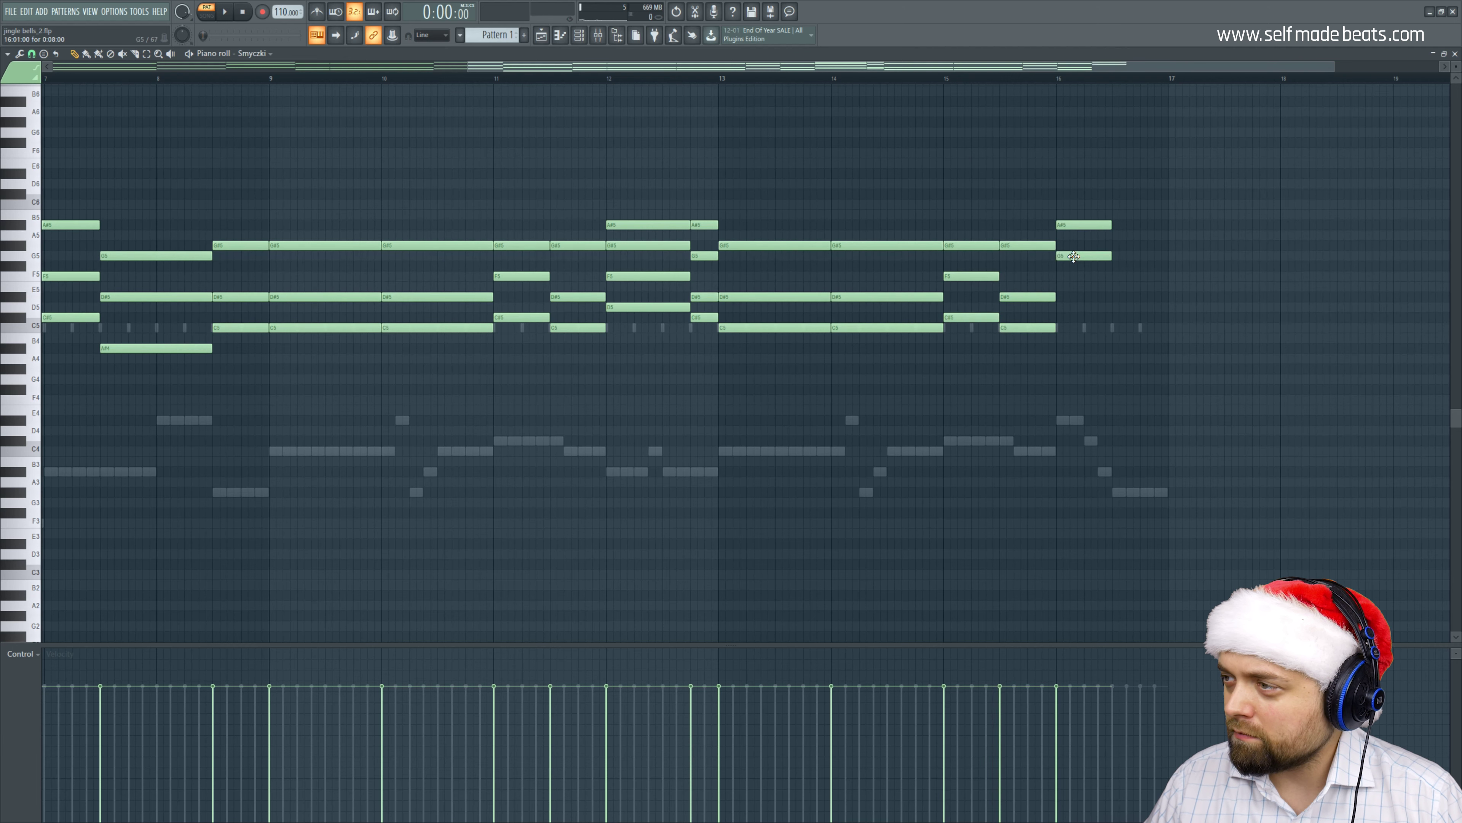
left_click(1076, 257)
left_click_drag(1076, 257, 1056, 257)
right_click(1071, 265)
left_click_drag(1071, 297, 1056, 297)
left_click(1055, 317)
Finish bar 16 with a half-bar chord of C5, D#5 and G#5 in its second half.
left_click(1122, 245)
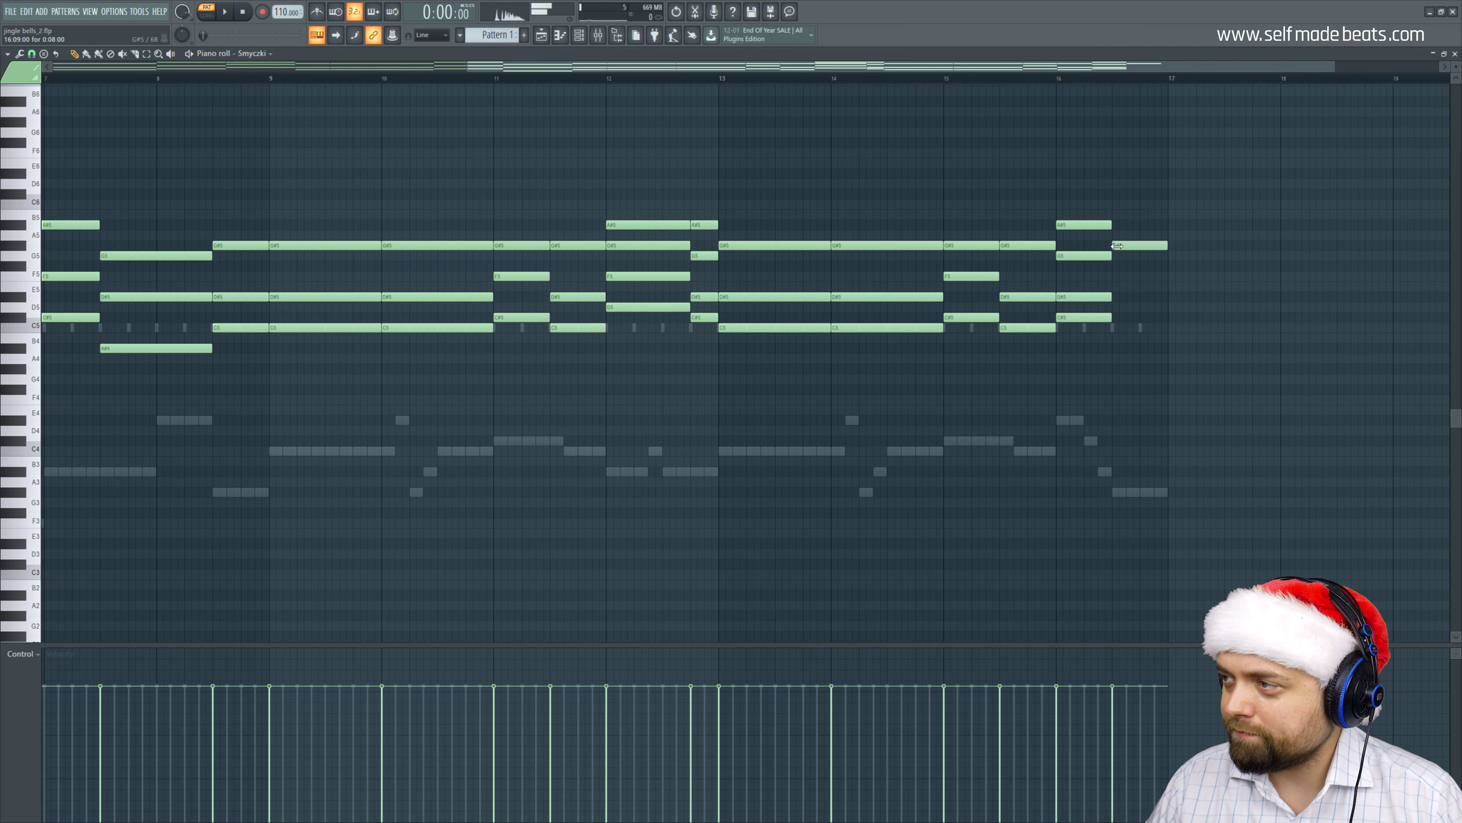
left_click(1122, 296)
left_click(1126, 338)
left_click_drag(1129, 345, 1129, 335)
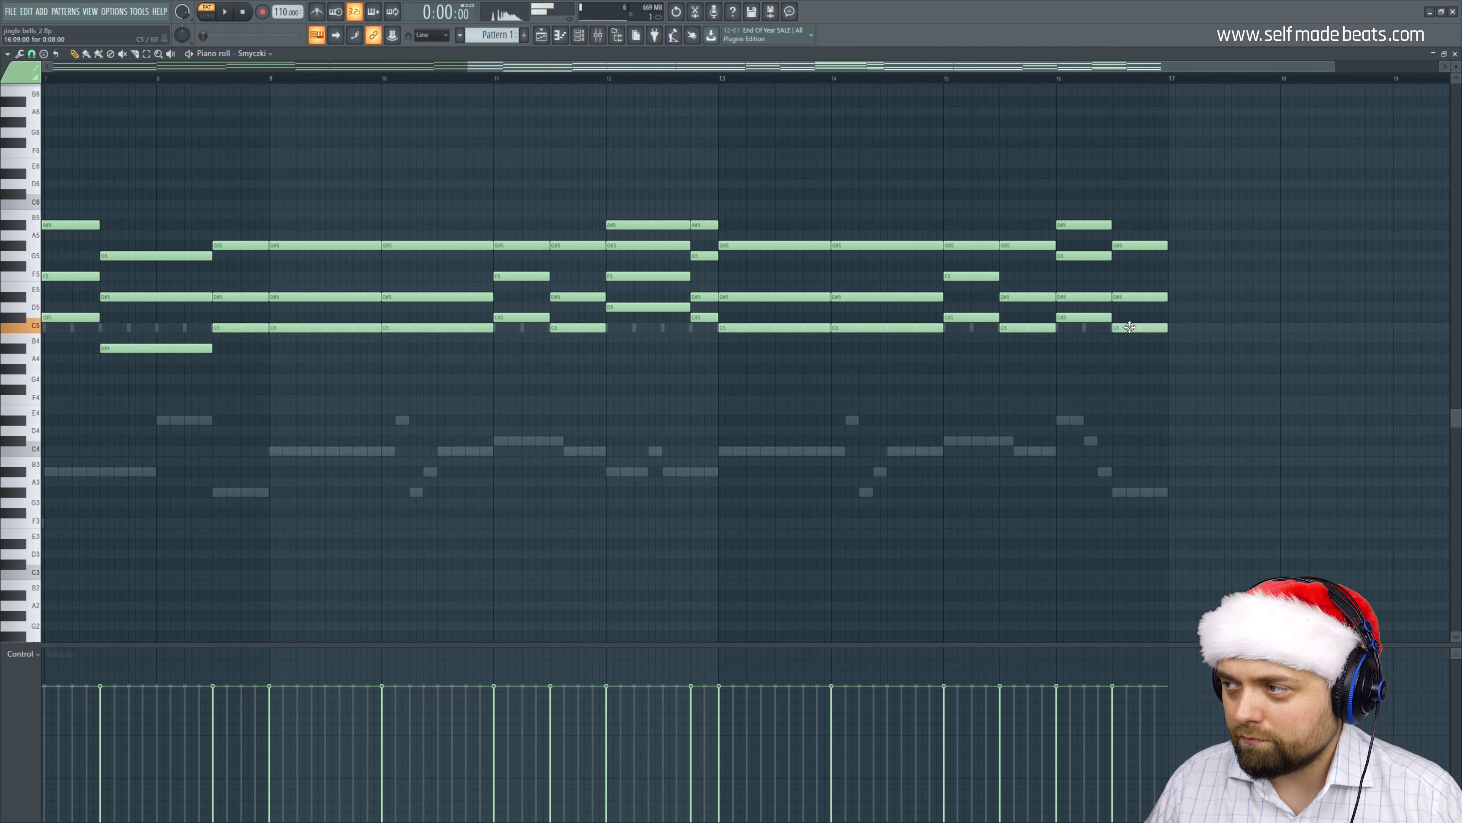
scroll(781, 66, "down", 3)
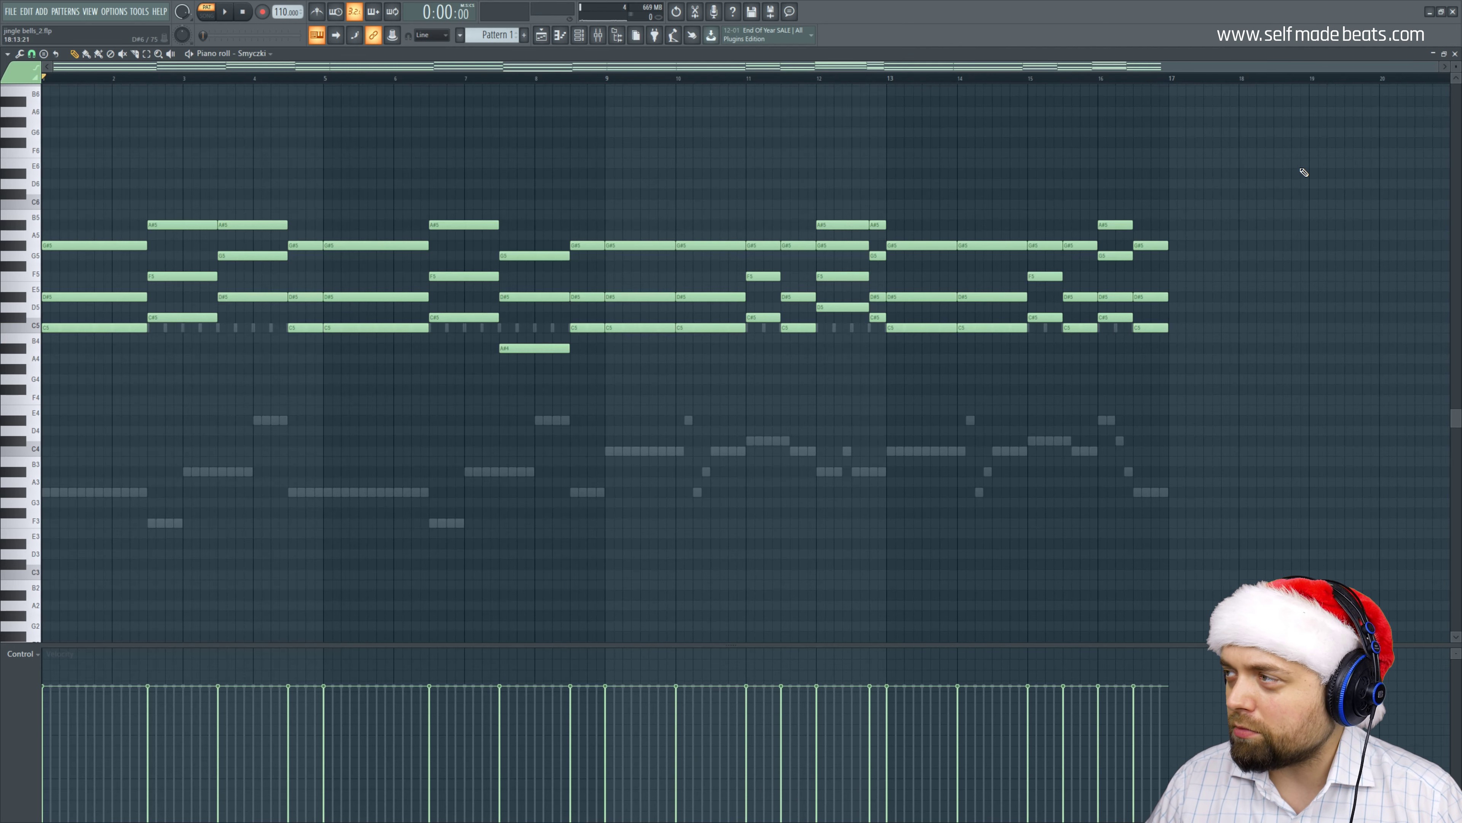
Copy the Smyczki chord notes into the Chór channel and open Chór's piano roll.
left_click(1455, 53)
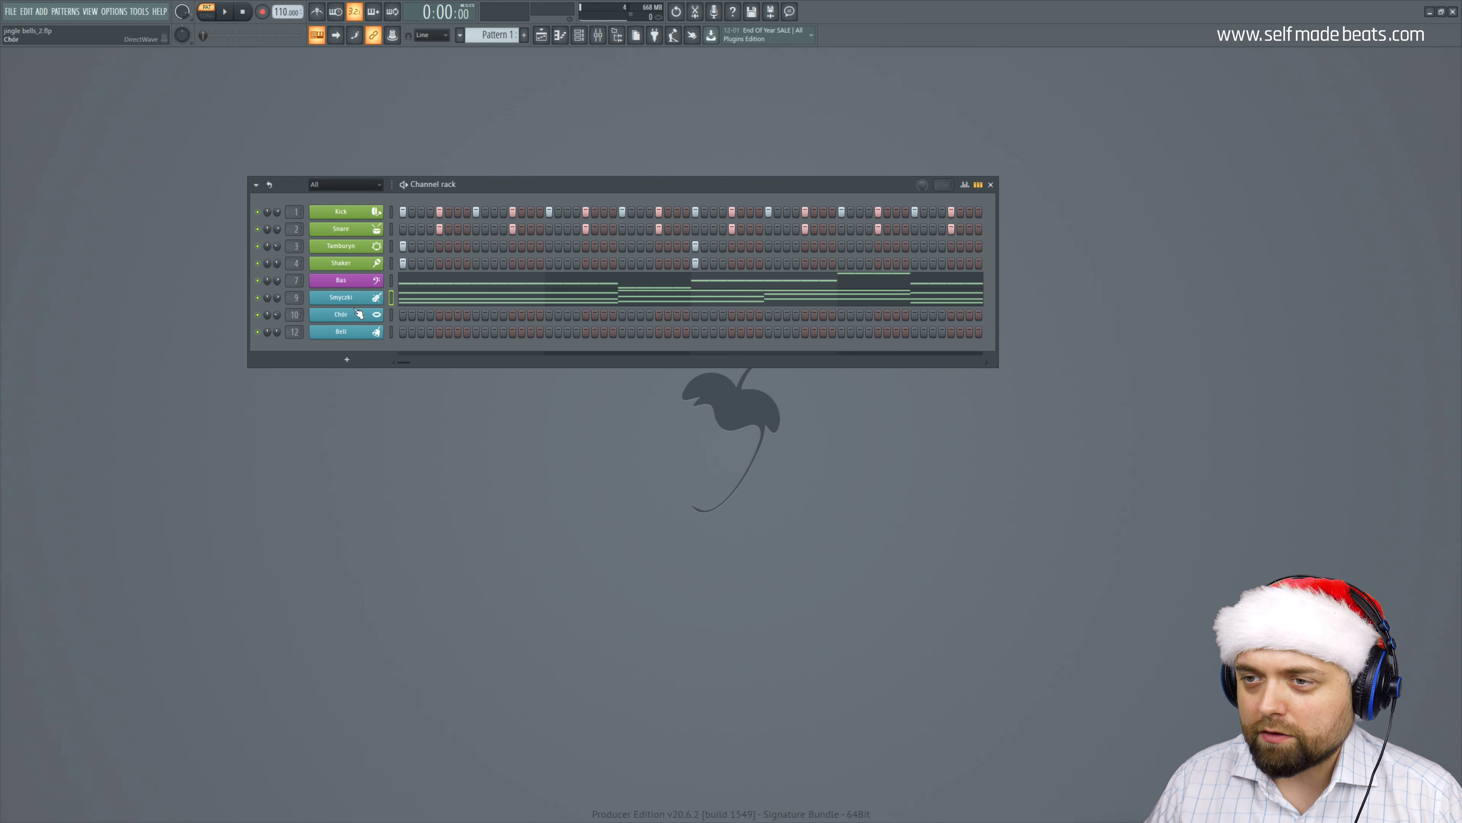
left_click(391, 311)
key("ctrl+v")
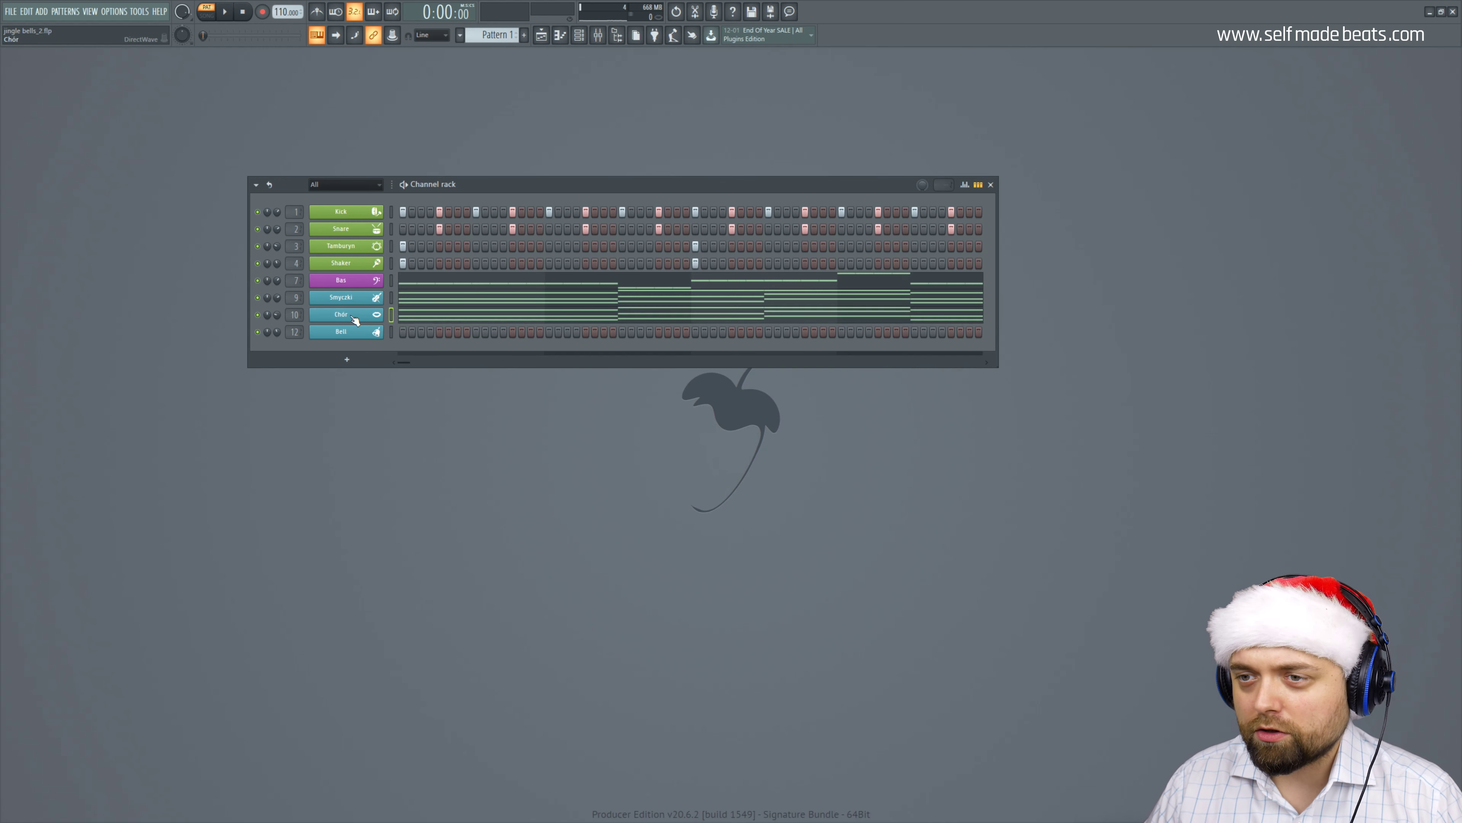
key("F7")
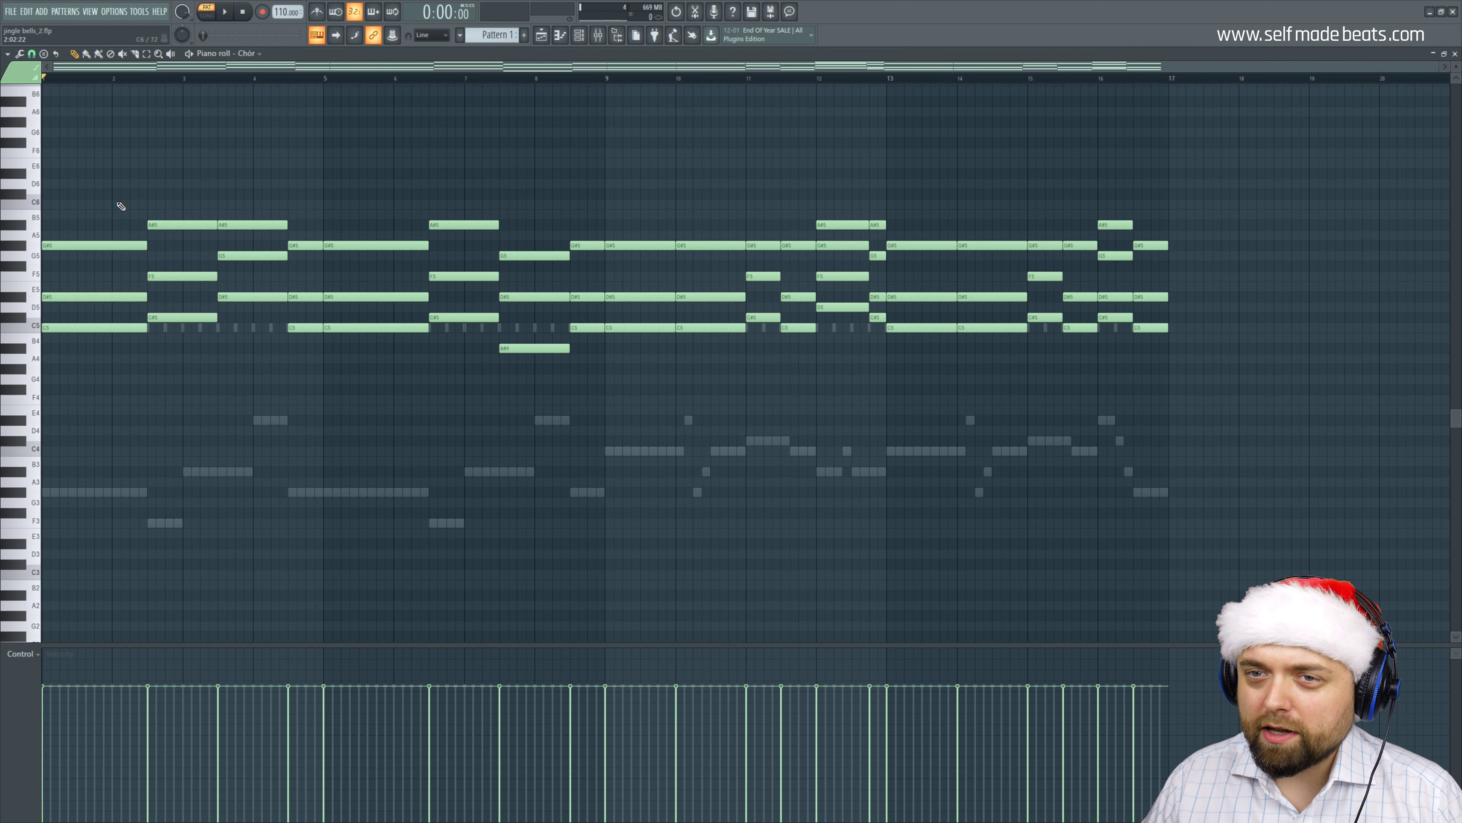
Lower the highest note of every Chór chord by one octave and play the pattern back.
left_click_drag(67, 182, 183, 256)
left_click_drag(242, 179, 347, 260)
left_click_drag(455, 187, 536, 271)
left_click_drag(582, 201, 816, 253)
left_click_drag(819, 203, 1031, 260)
left_click_drag(1100, 189, 1160, 262)
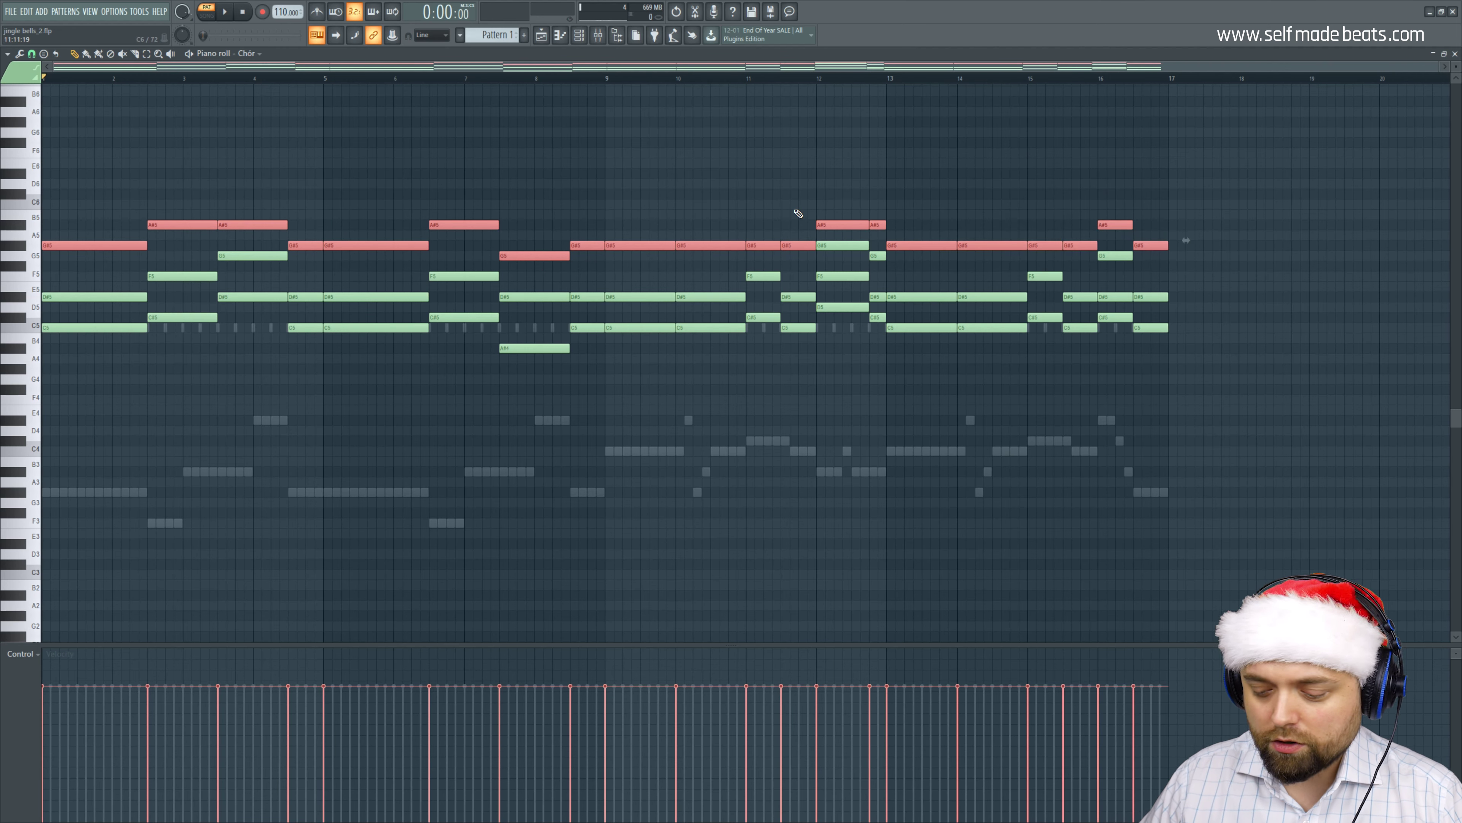
key("ctrl+Down")
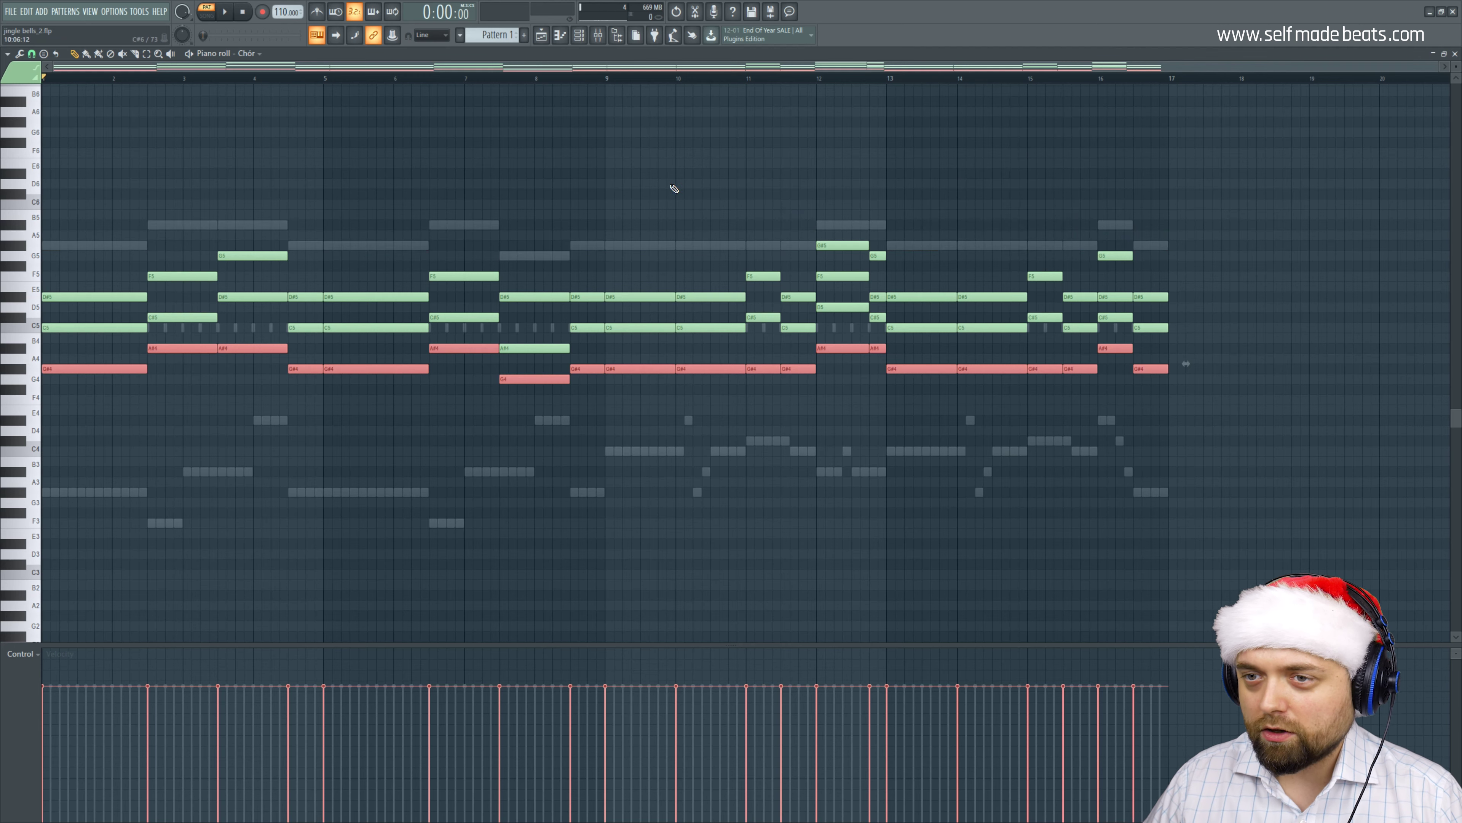
left_click(447, 155)
key("space")
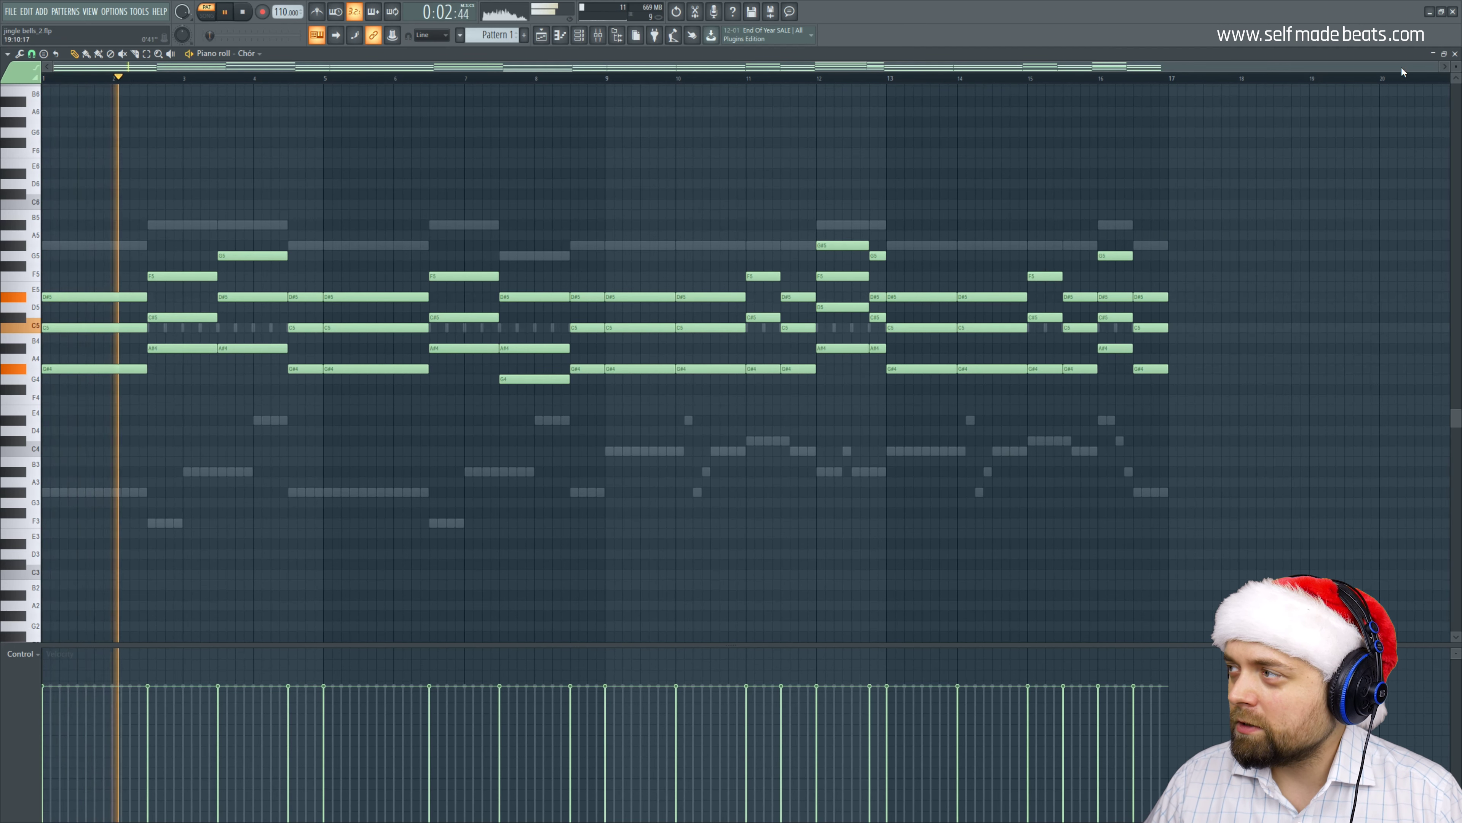
Stop playback, close Chór's piano roll and open the piano roll of the Bell channel.
key("space")
left_click(1455, 54)
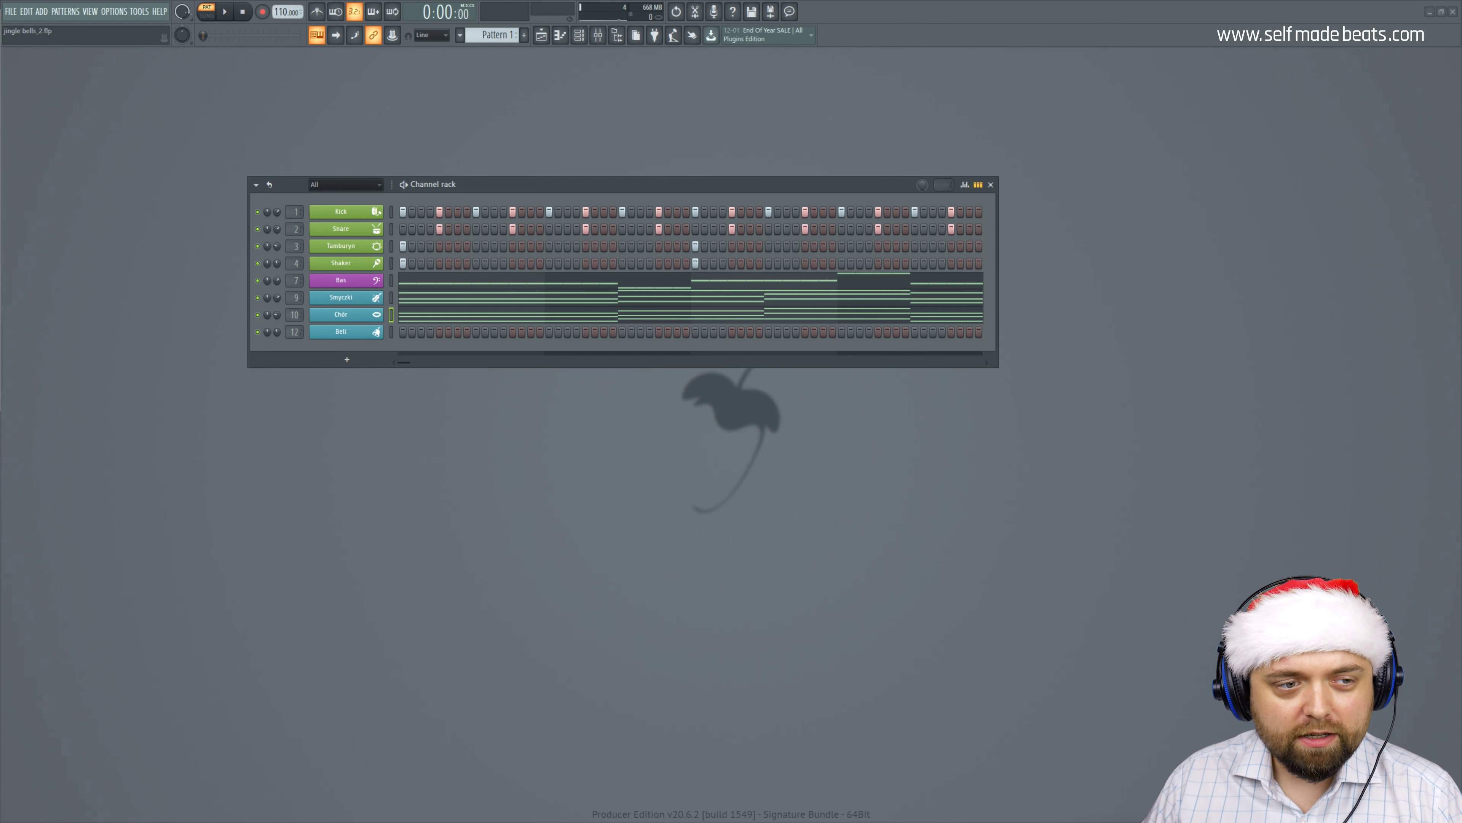
right_click(377, 333)
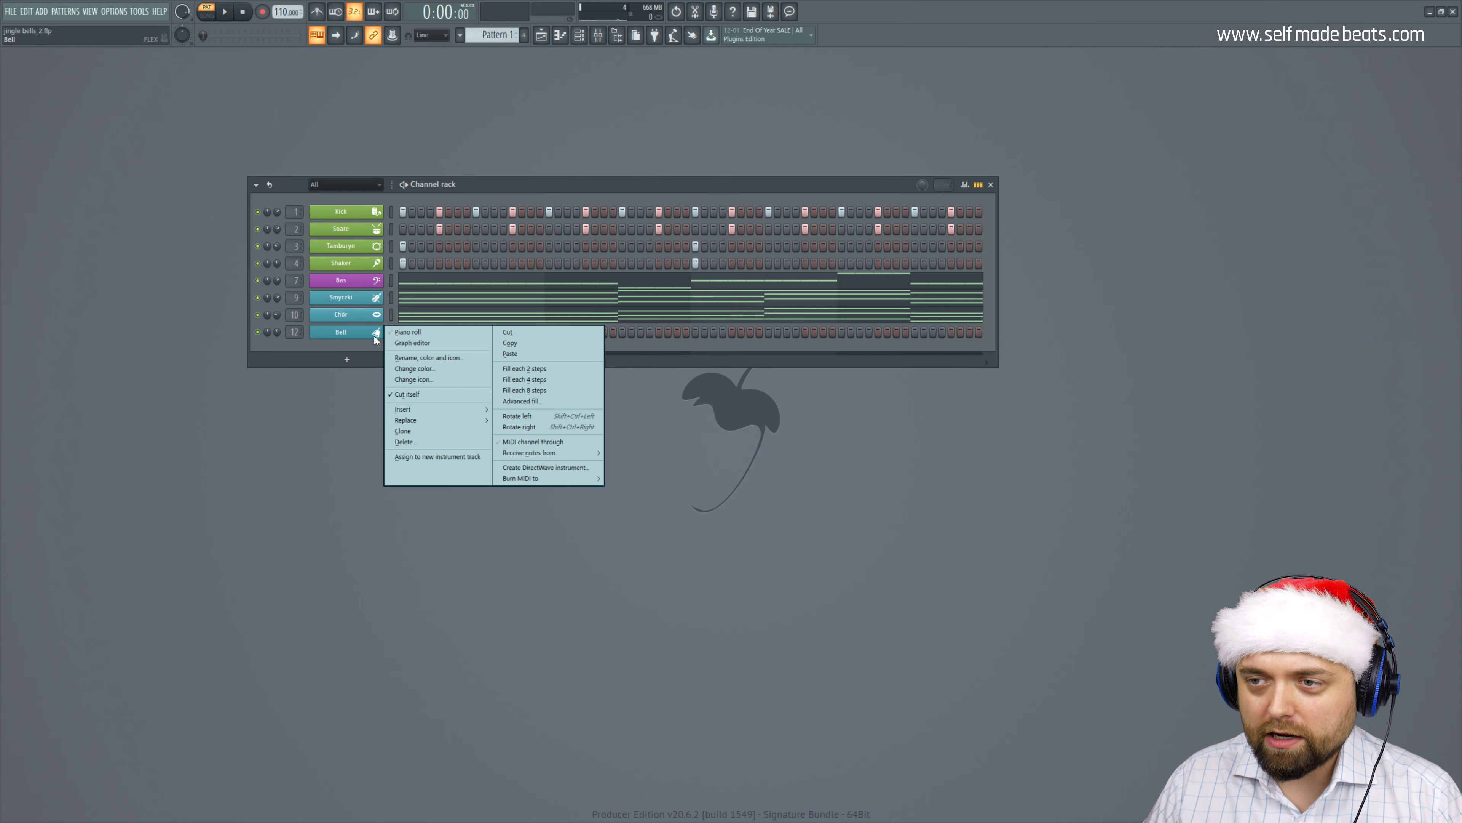
left_click(420, 332)
Write Bell's bar 1 melody: eighth notes D#7, C8, A#7 and G#7, a dotted-quarter D#7, and two sixteenth-note D#7s.
scroll(104, 89, "up", 2)
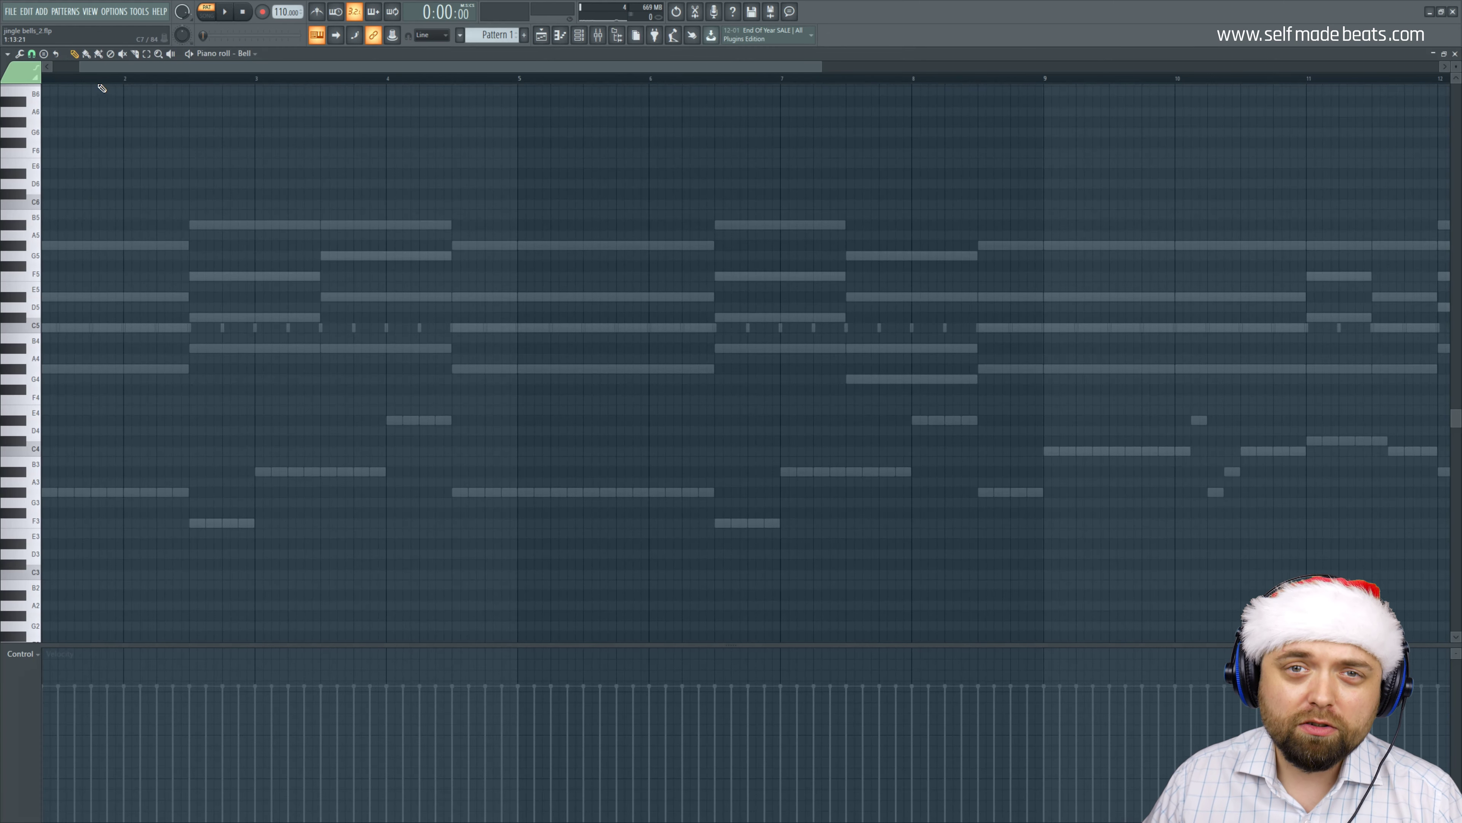
left_click_drag(197, 68, 119, 133)
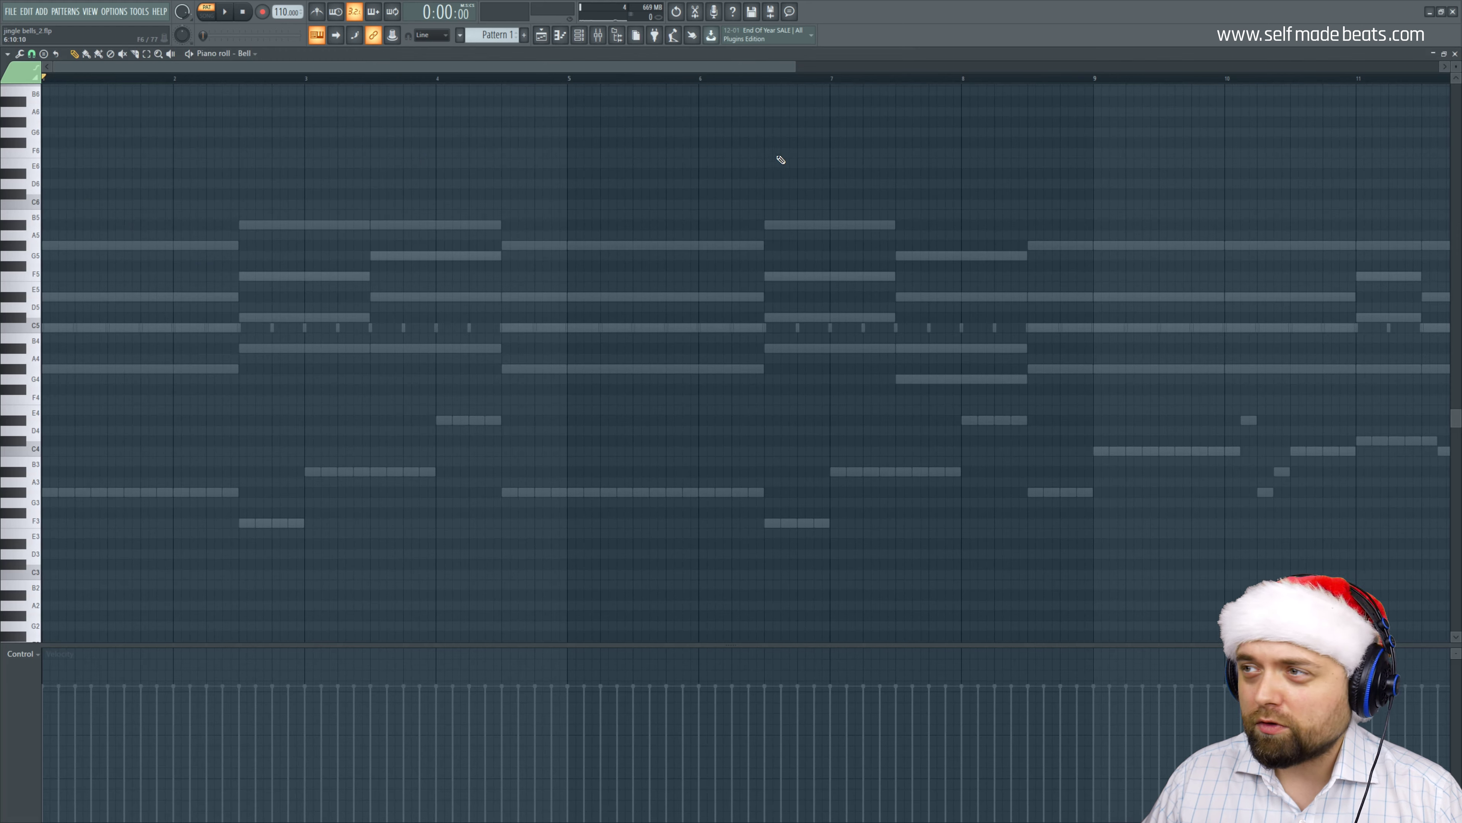
left_click_drag(801, 70, 616, 68)
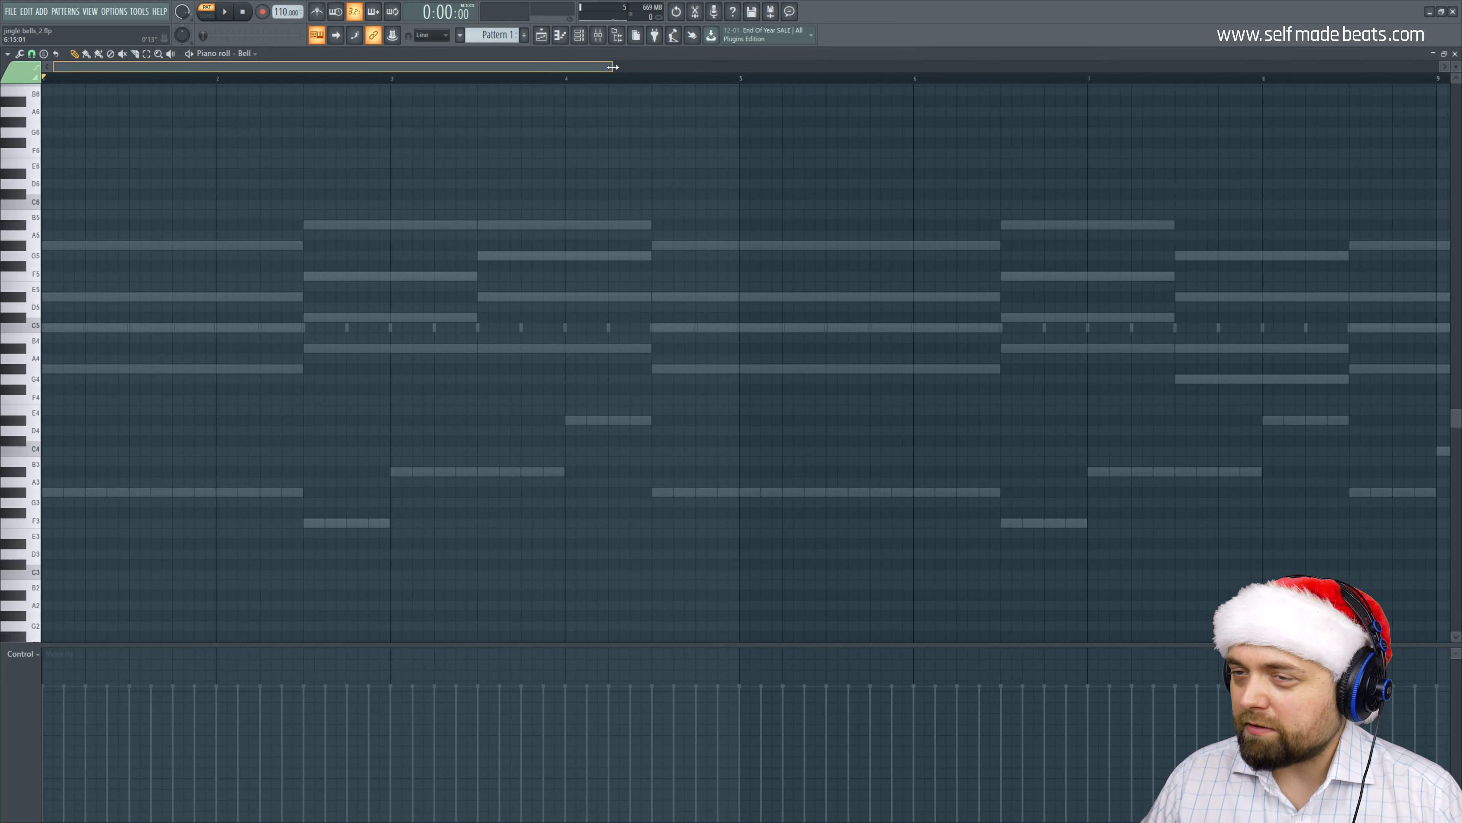
scroll(82, 271, "up", 6)
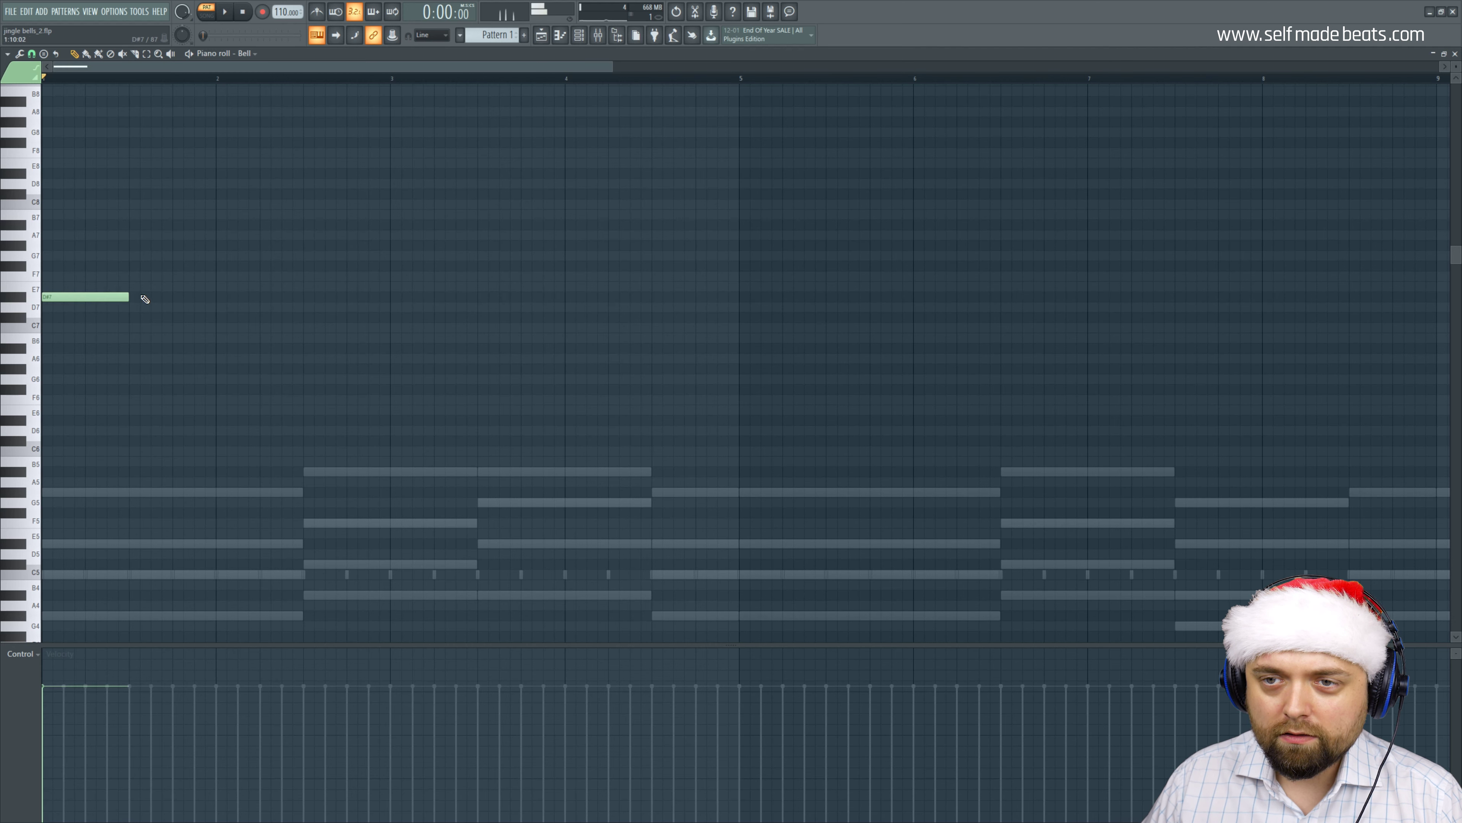
left_click_drag(128, 298, 59, 299)
left_click(69, 204)
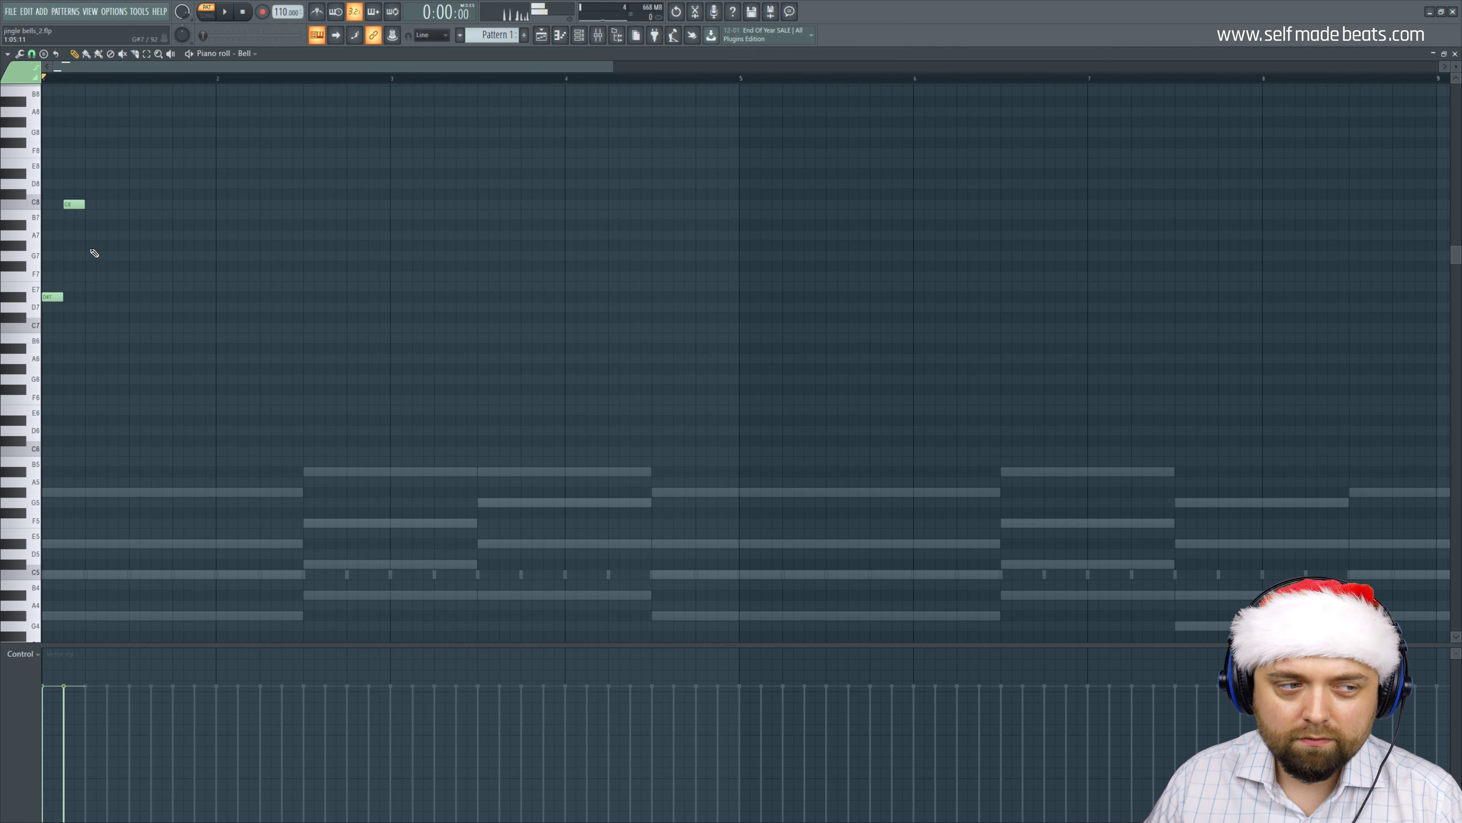
left_click(94, 224)
left_click(117, 244)
left_click(138, 296)
left_click_drag(151, 297, 200, 295)
left_click(200, 296)
left_click(219, 296)
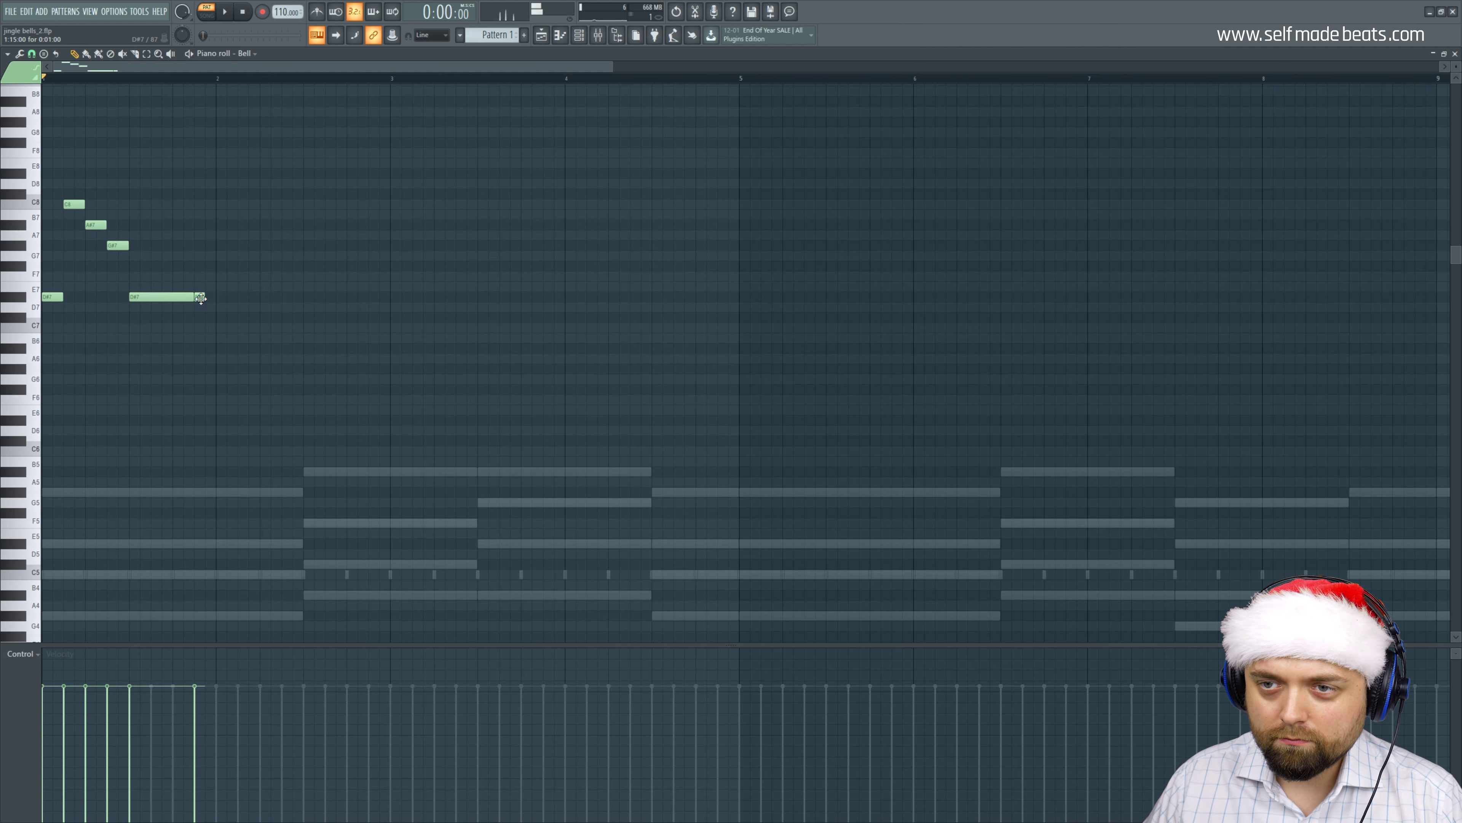
Duplicate the bar 1 phrase into bar 2, raise its closing D#7 notes to F7, and play the pattern back.
key("ctrl+a")
key("ctrl+b")
key("shift+Right")
left_click(375, 339)
left_click_drag(334, 296, 334, 275)
key("space")
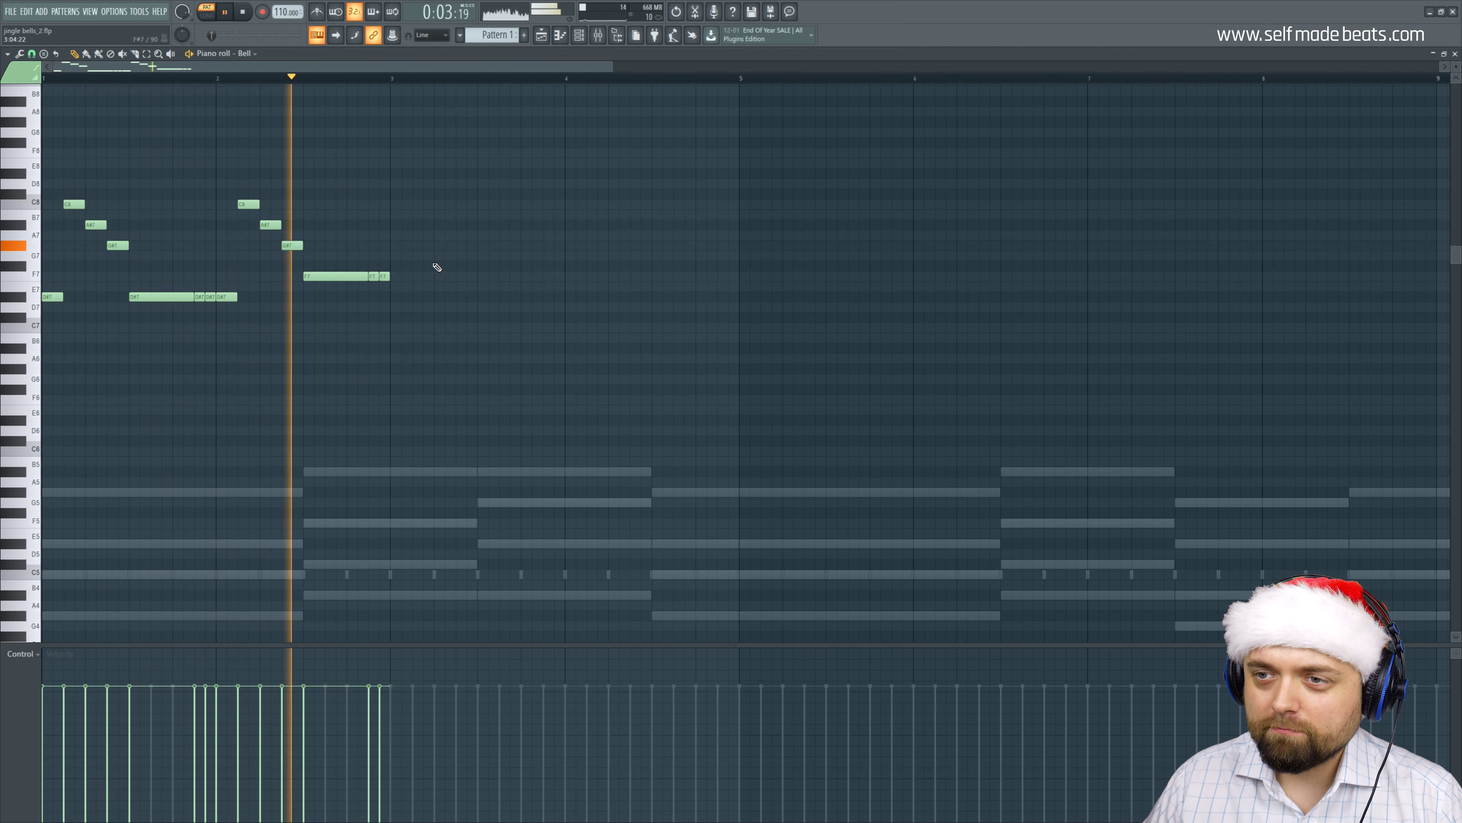
key("space")
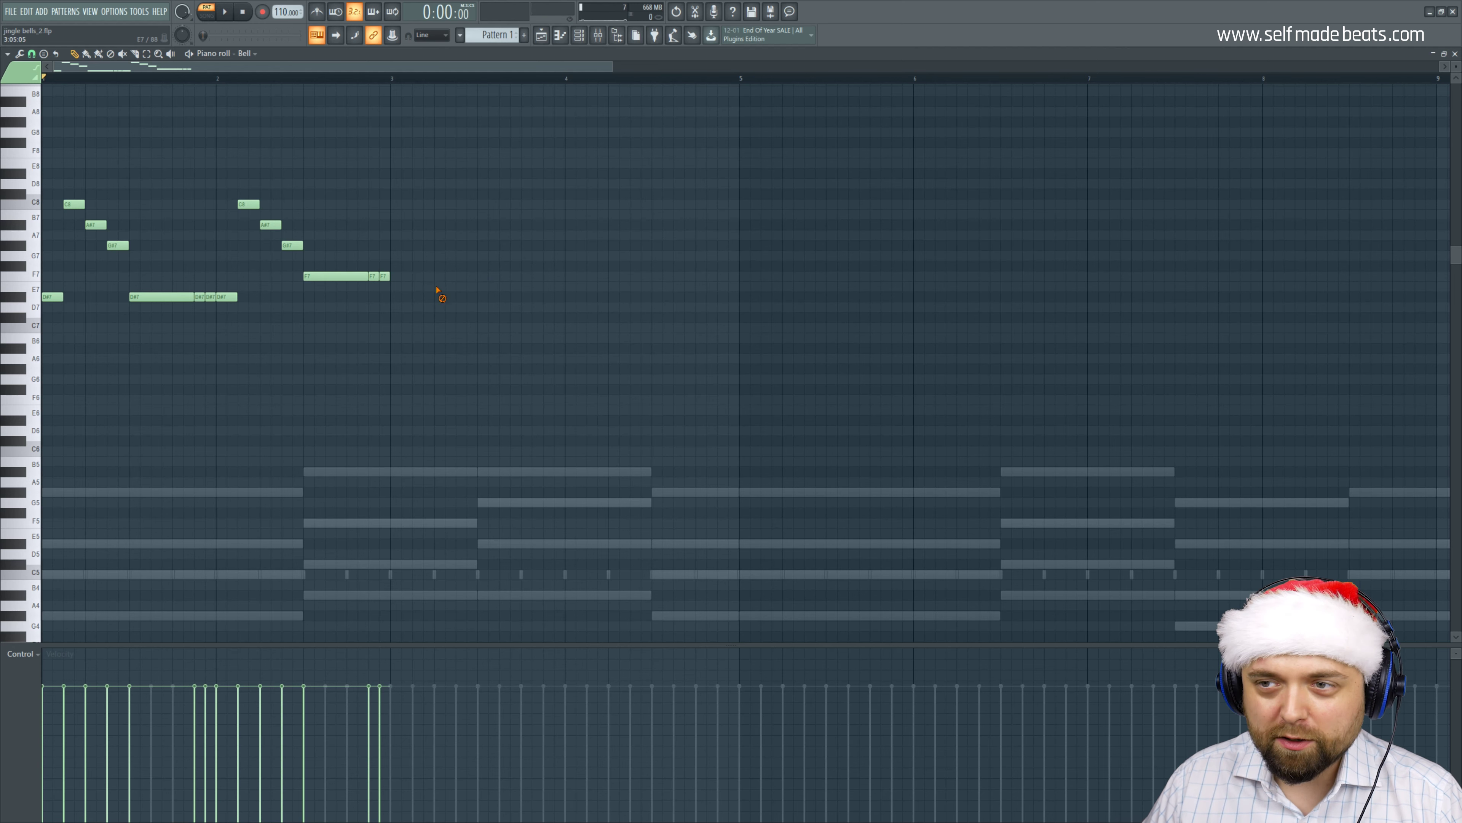
Write bar 3 with eighth notes F7, C#8, C8 and A#7, a dotted-quarter G7, and two sixteenth-note G7s.
left_click(401, 277)
left_click(422, 195)
left_click(441, 205)
left_click(461, 225)
left_click(487, 256)
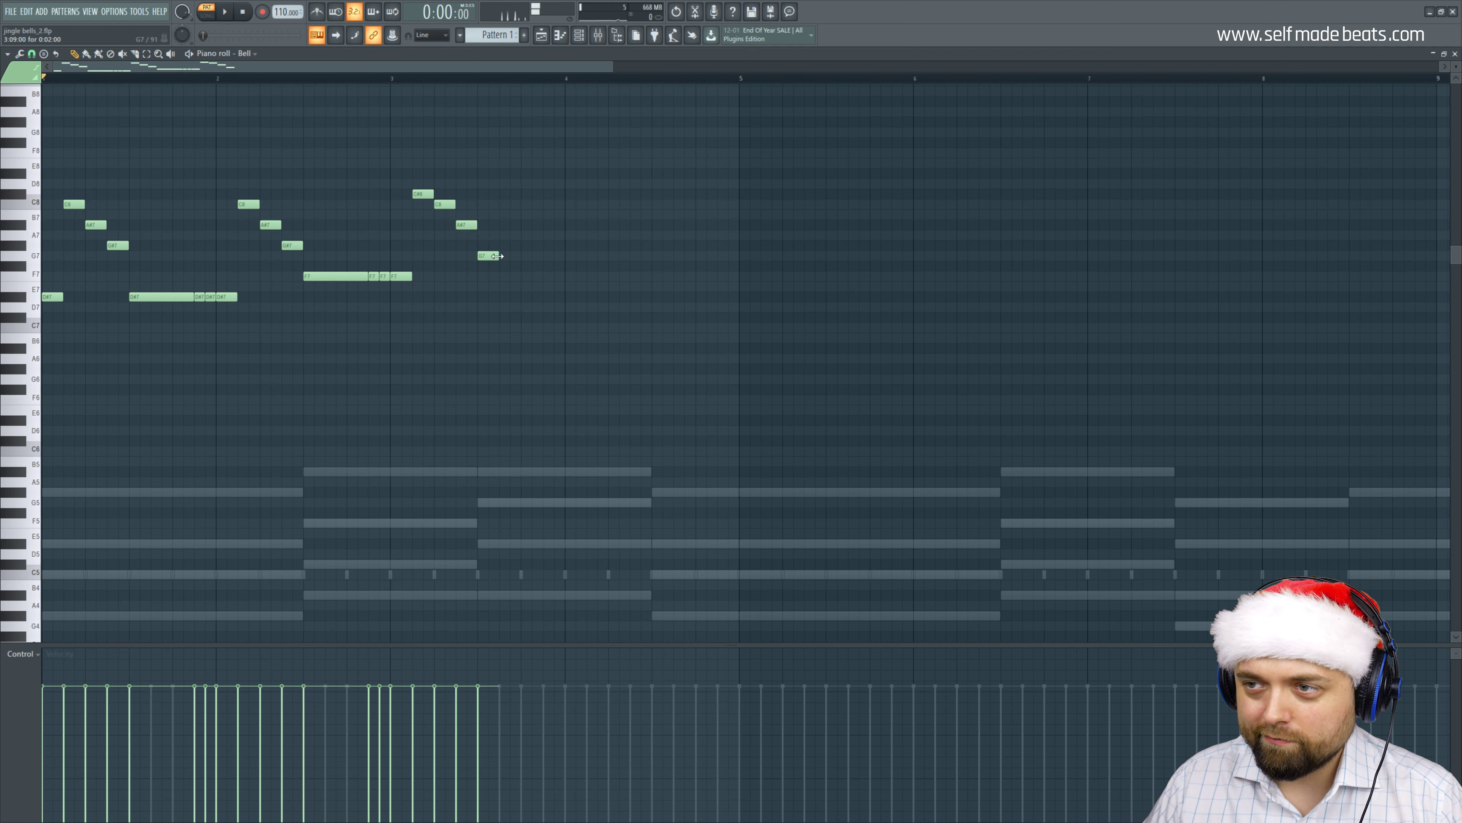
left_click_drag(497, 256, 543, 256)
left_click(547, 256)
left_click(557, 256)
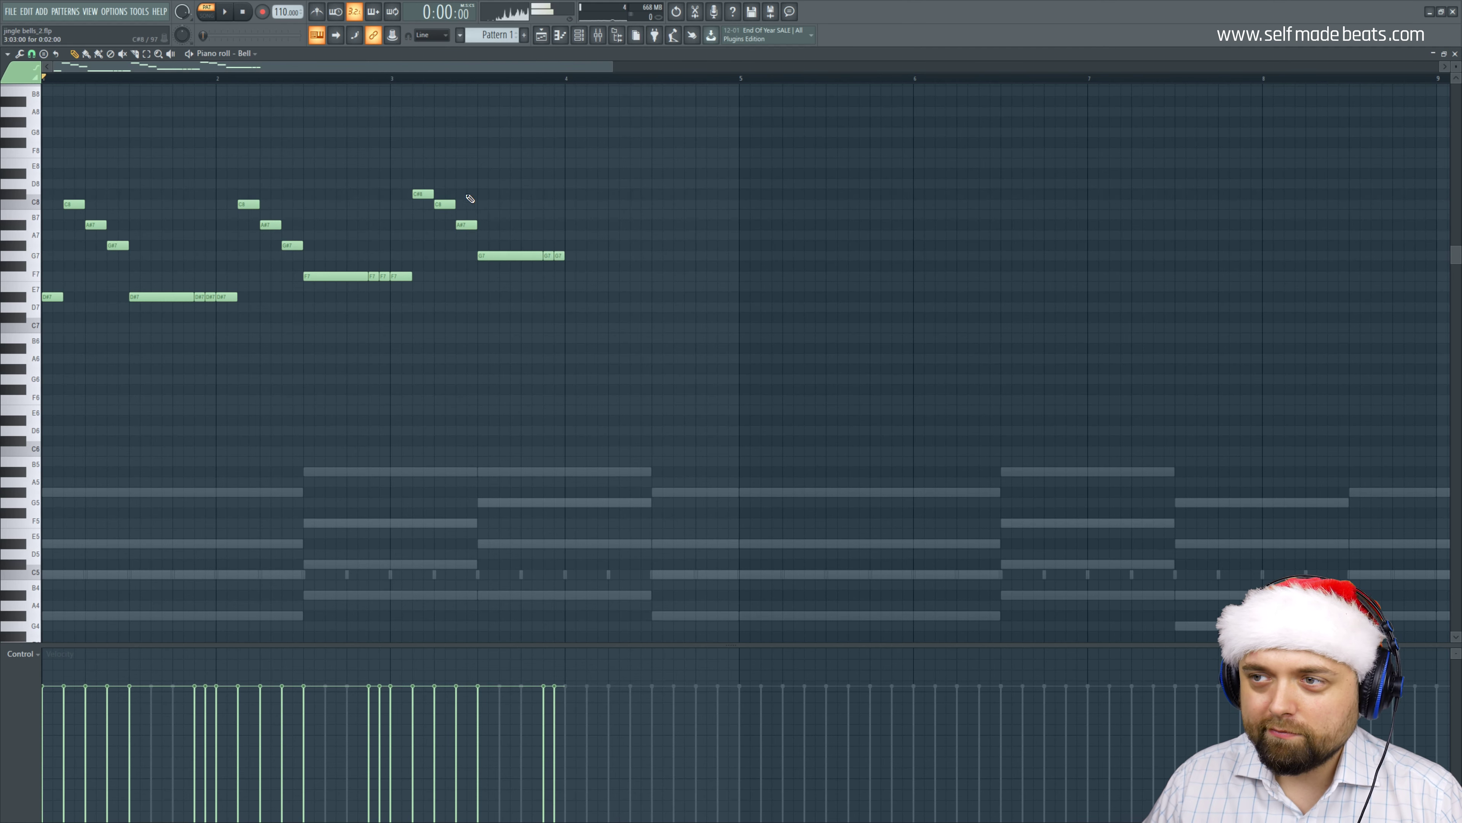
Write bar 4 with eighth notes D#8, D#8, C#8 and A#7, a dotted-quarter C8, and sixteenth notes C#8 and C8.
left_click(576, 173)
left_click(597, 173)
left_click(618, 194)
left_click(641, 225)
left_click_drag(654, 204, 727, 195)
left_click(721, 194)
left_click(733, 203)
Copy the melody of bars 1–2 to bars 5–6 and add an eighth-note F7 at the start of bar 7.
left_click_drag(65, 299, 763, 299)
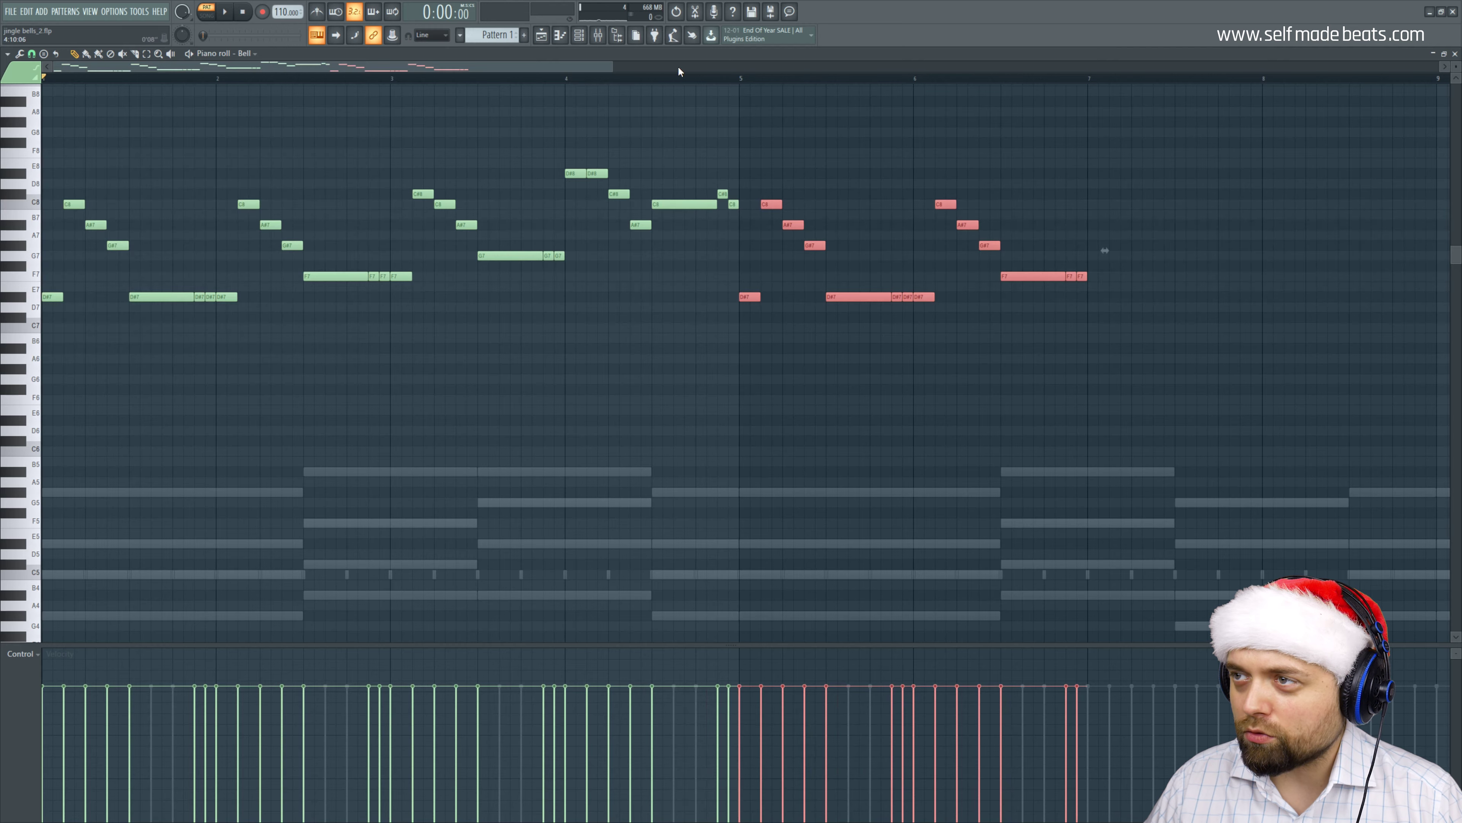
scroll(679, 67, "down", 5)
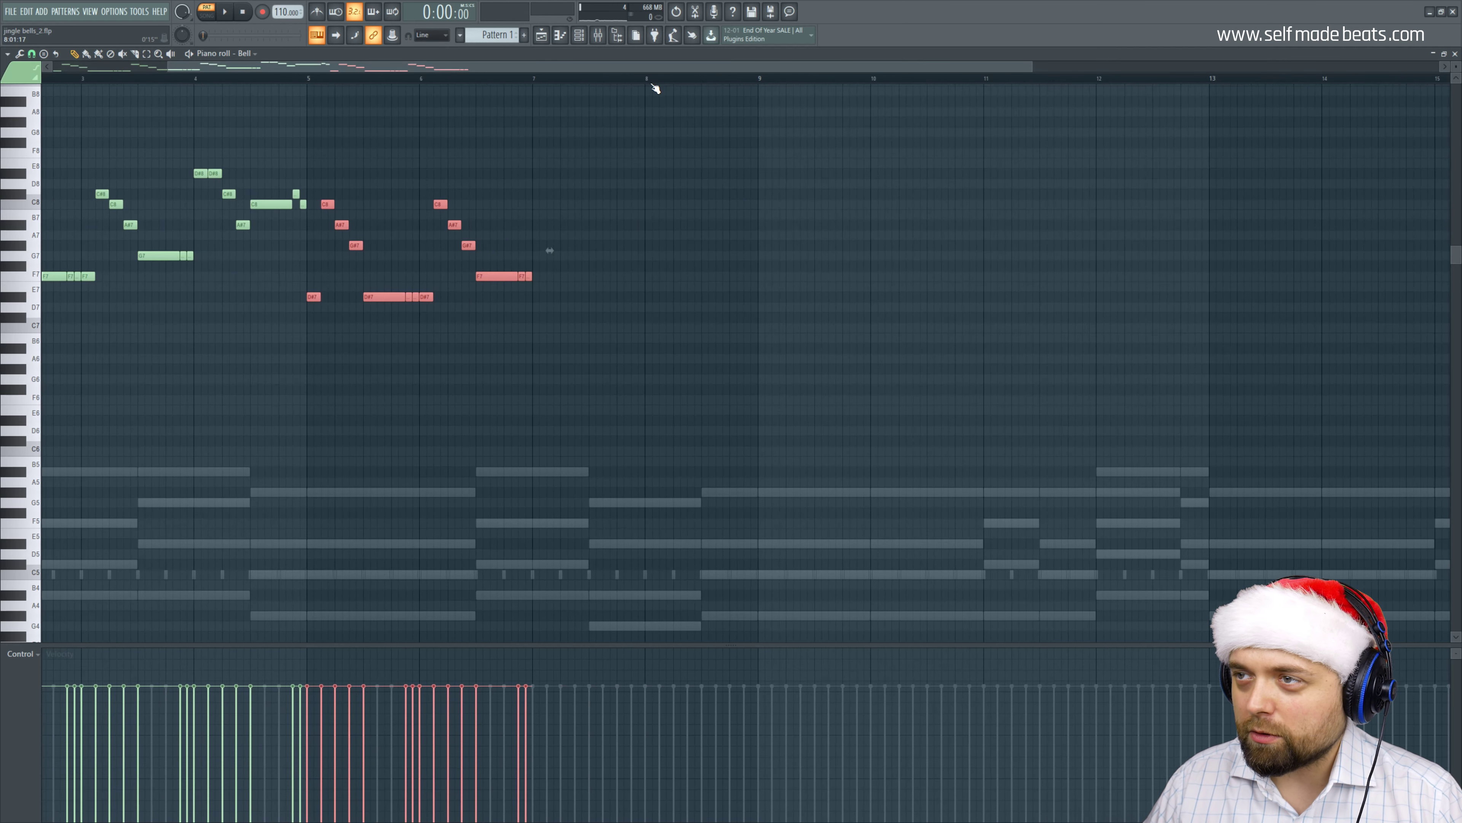
scroll(654, 86, "up", 4)
left_click(415, 276)
left_click(415, 276)
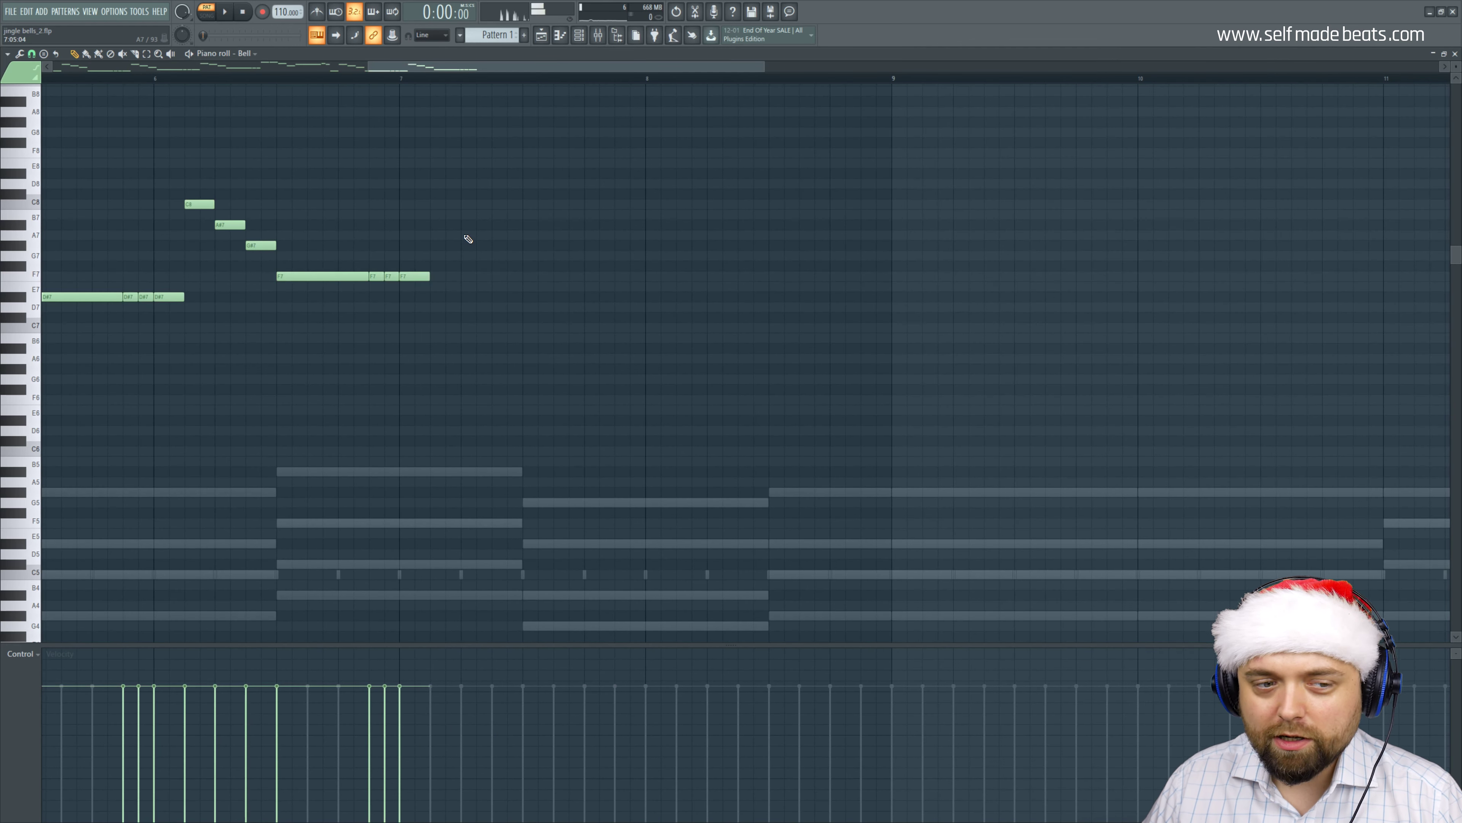
Complete bar 7 with eighth notes C#8, C8 and A#7, three eighth-note D#8s and two sixteenth-note D#8s, and play it back.
left_click(437, 195)
left_click(483, 205)
left_click(498, 224)
left_click(534, 174)
left_click(564, 173)
left_click(595, 173)
left_click(617, 174)
left_click(638, 174)
key("space")
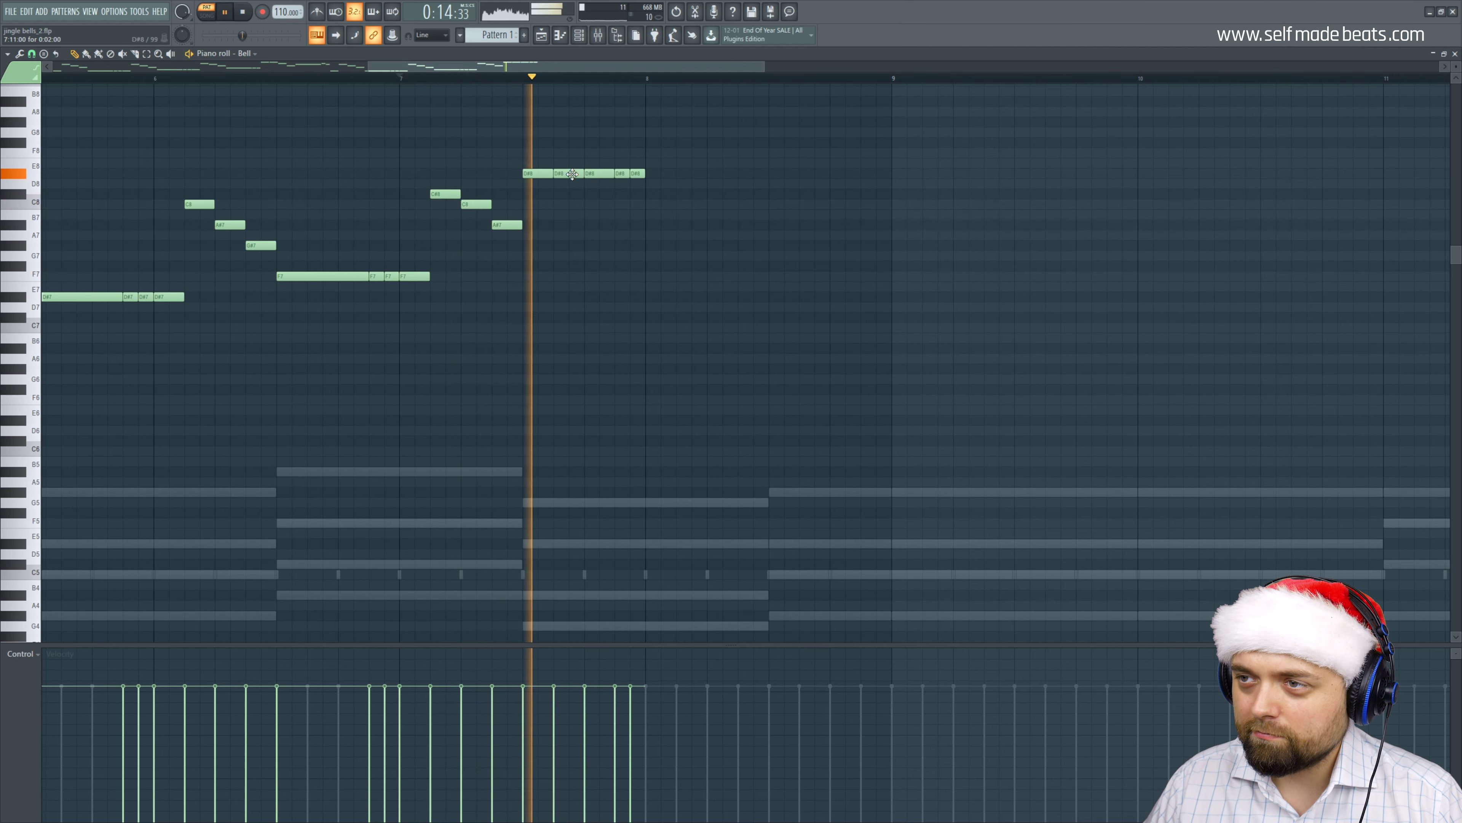
key("space")
Write bar 8 with eighth notes F8, D#8, C#8 and A#7, followed by quarter notes G#7 and D#8, and play it back.
left_click(652, 154)
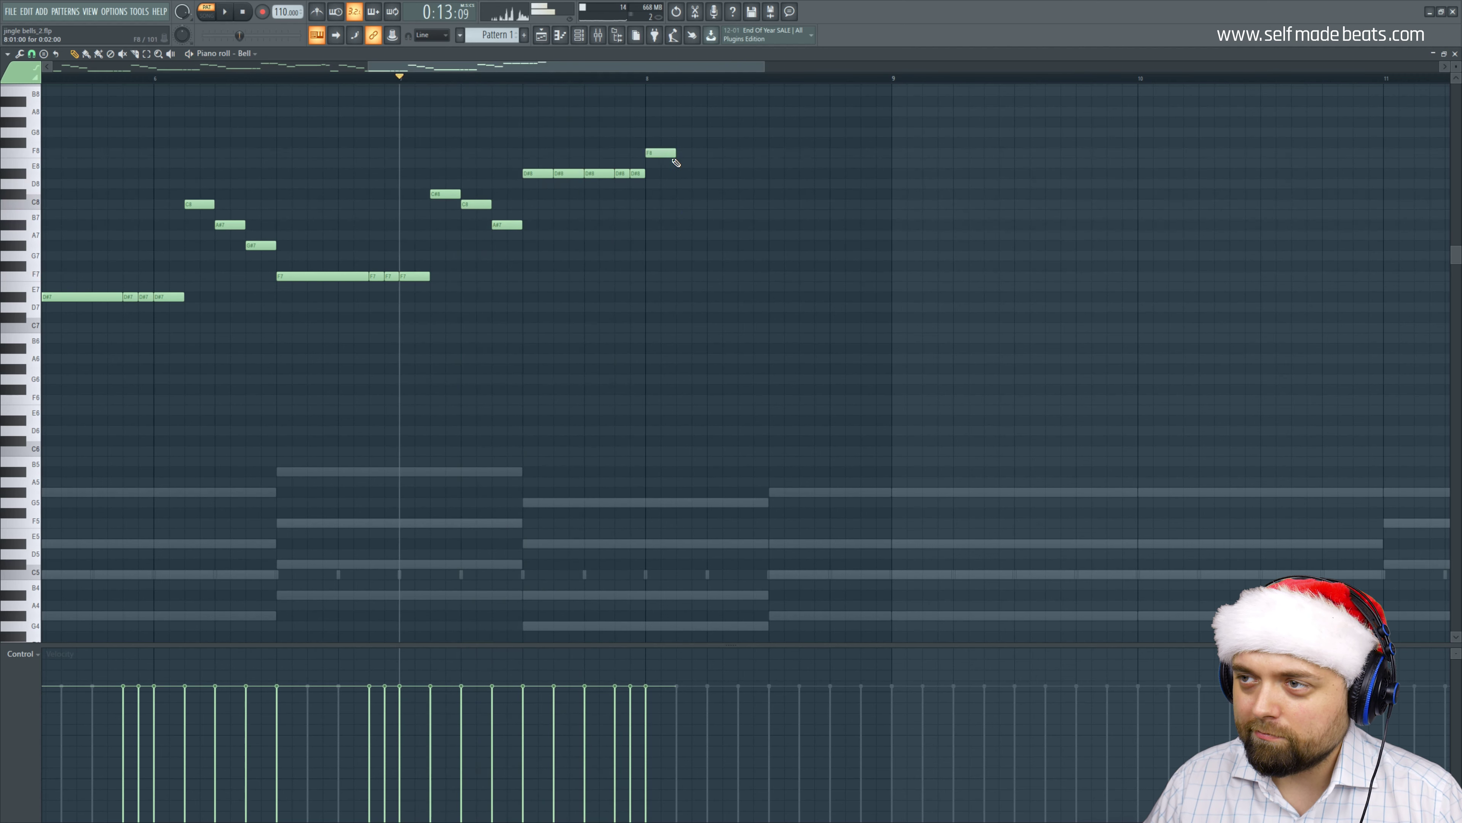
left_click(680, 173)
left_click(712, 194)
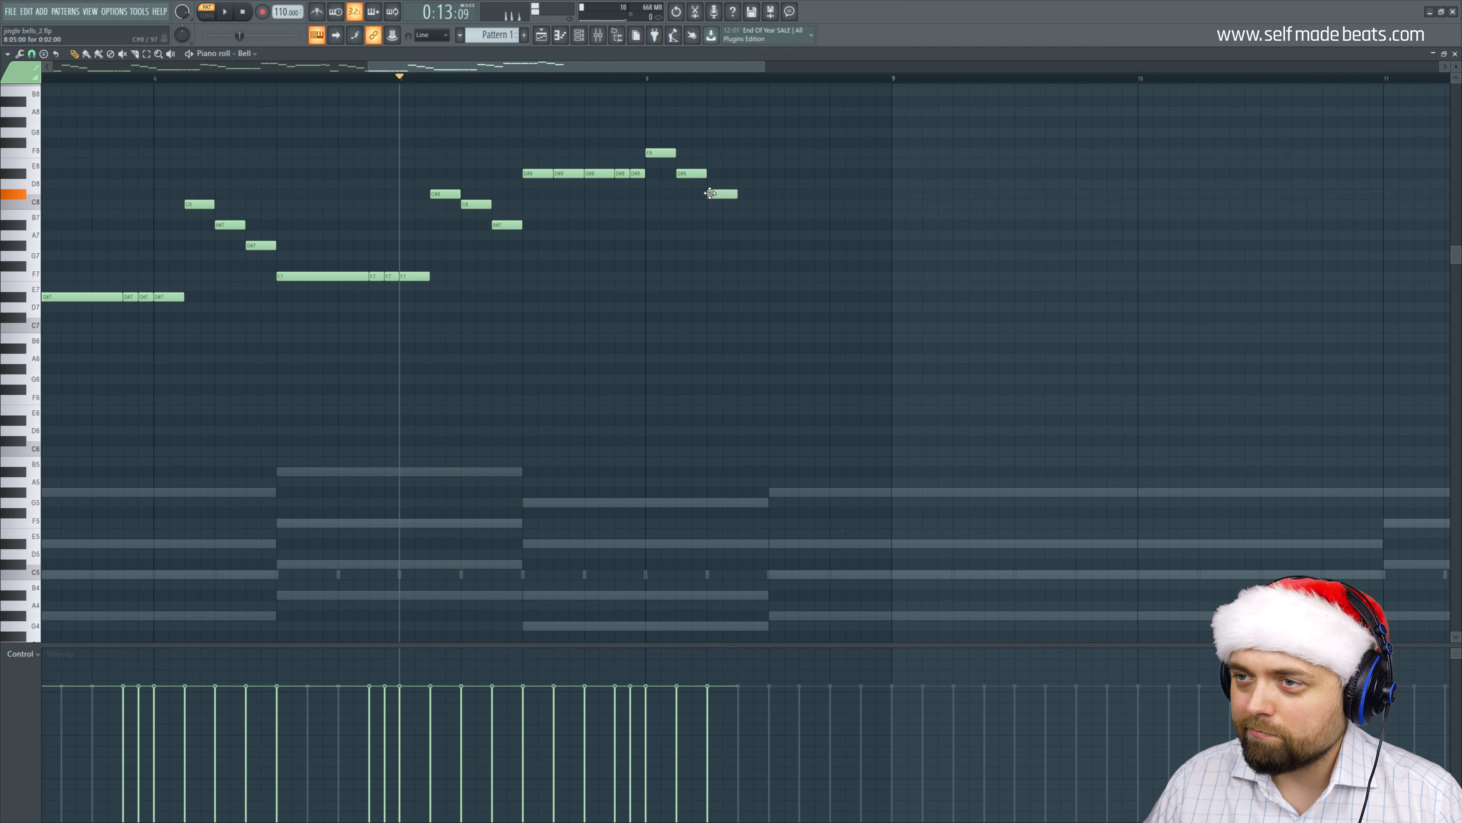
left_click(746, 215)
left_click_drag(748, 219, 748, 225)
left_click(784, 245)
key("space")
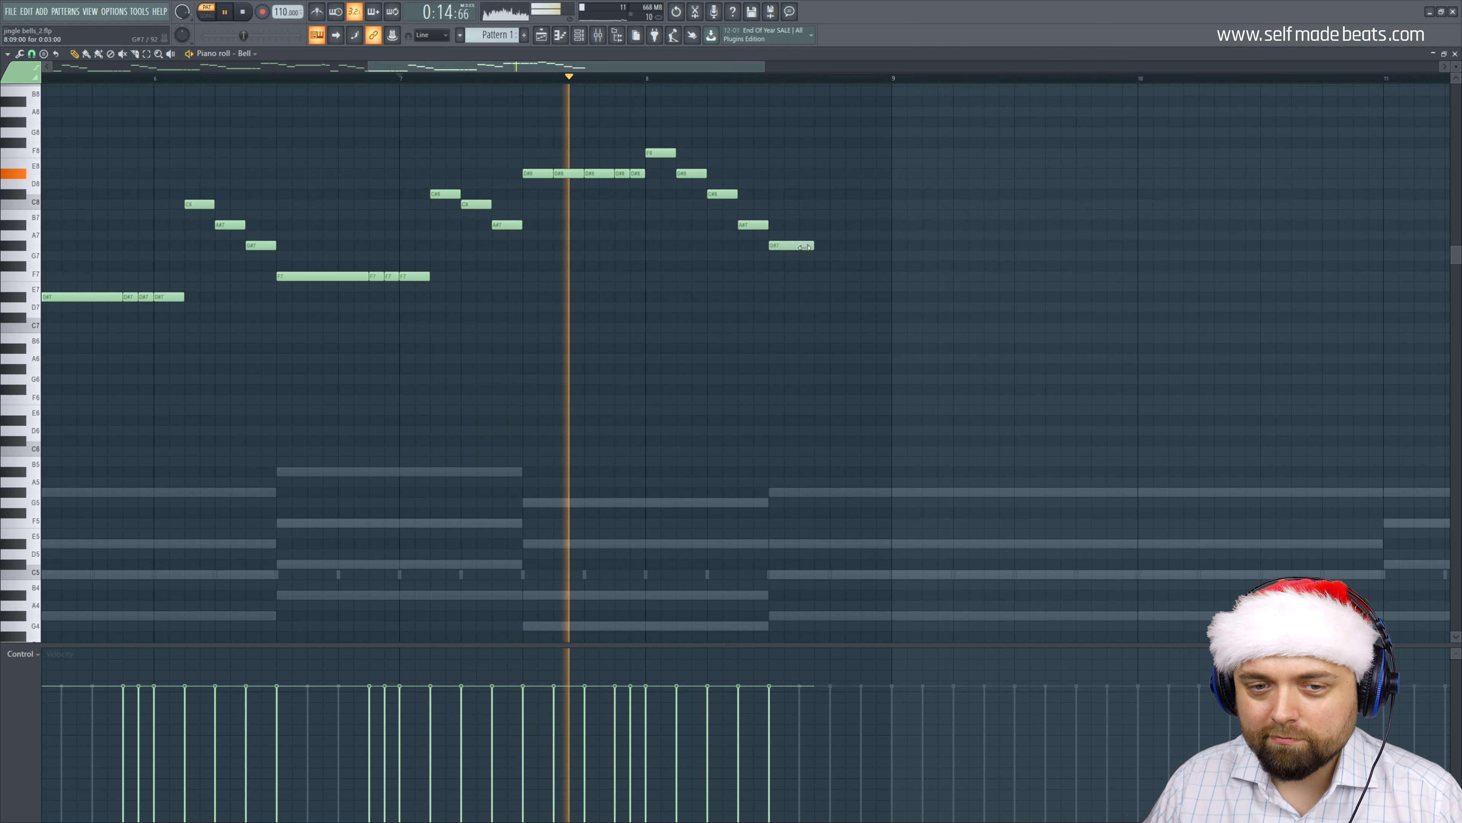
left_click_drag(798, 246, 829, 247)
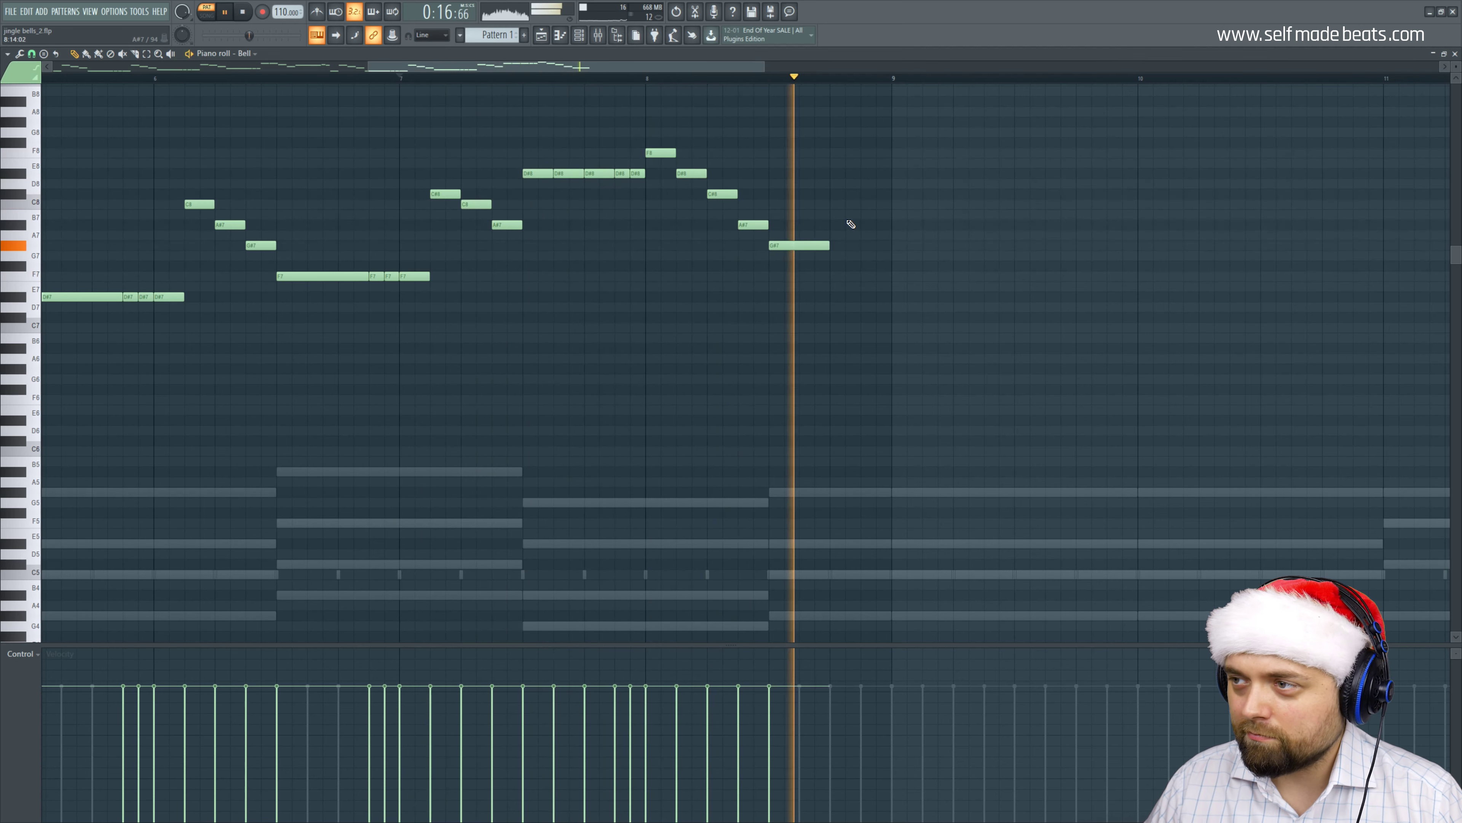
left_click(843, 173)
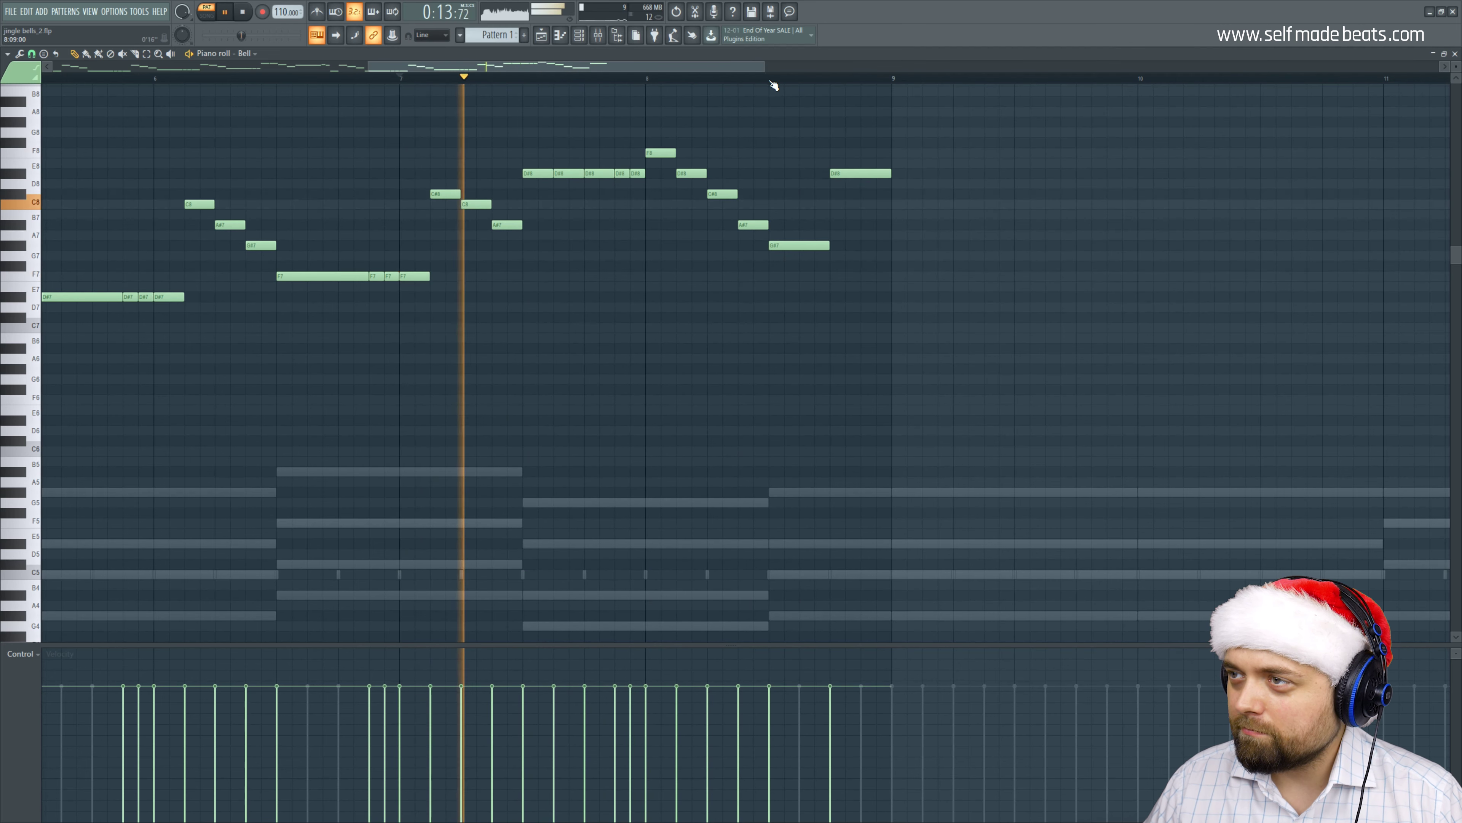
scroll(772, 84, "down", 4)
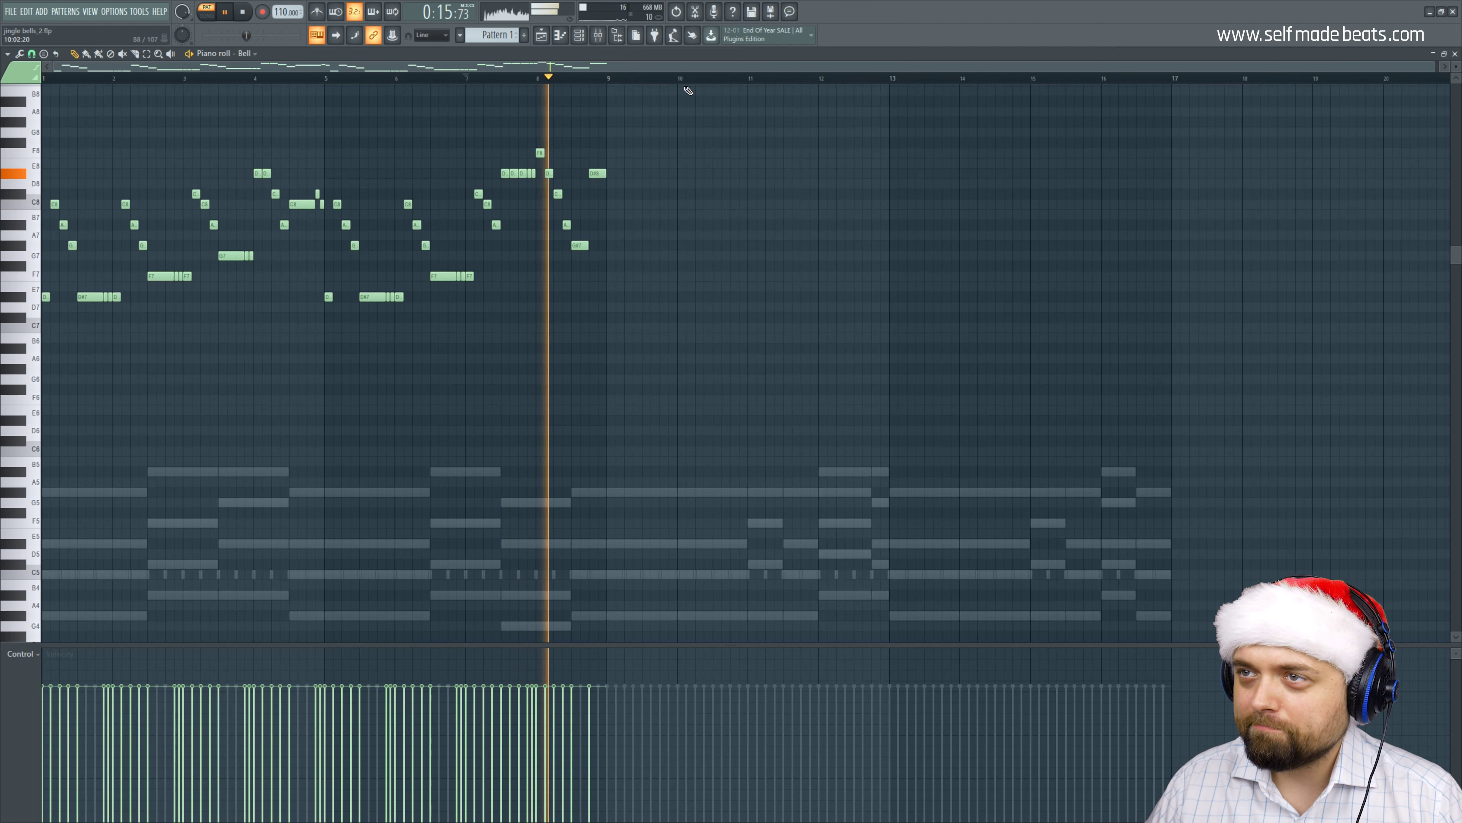
key("space")
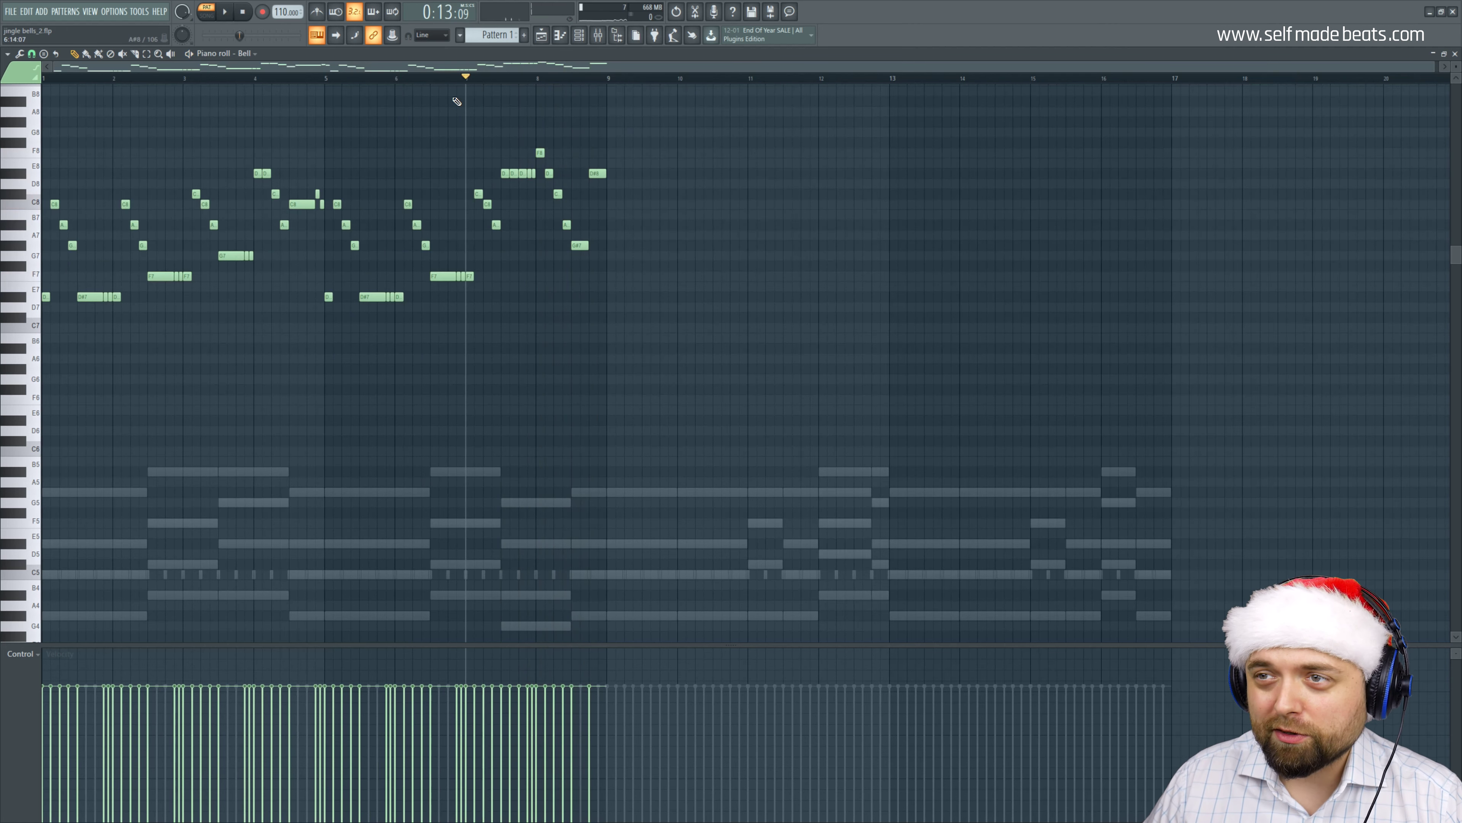
Fill bar 9 with C8 notes, two eighths and a quarter repeated twice, and play back from bar 9.
left_click(609, 83)
scroll(608, 78, "up", 2)
left_click_drag(607, 71, 741, 79)
scroll(386, 84, "up", 1)
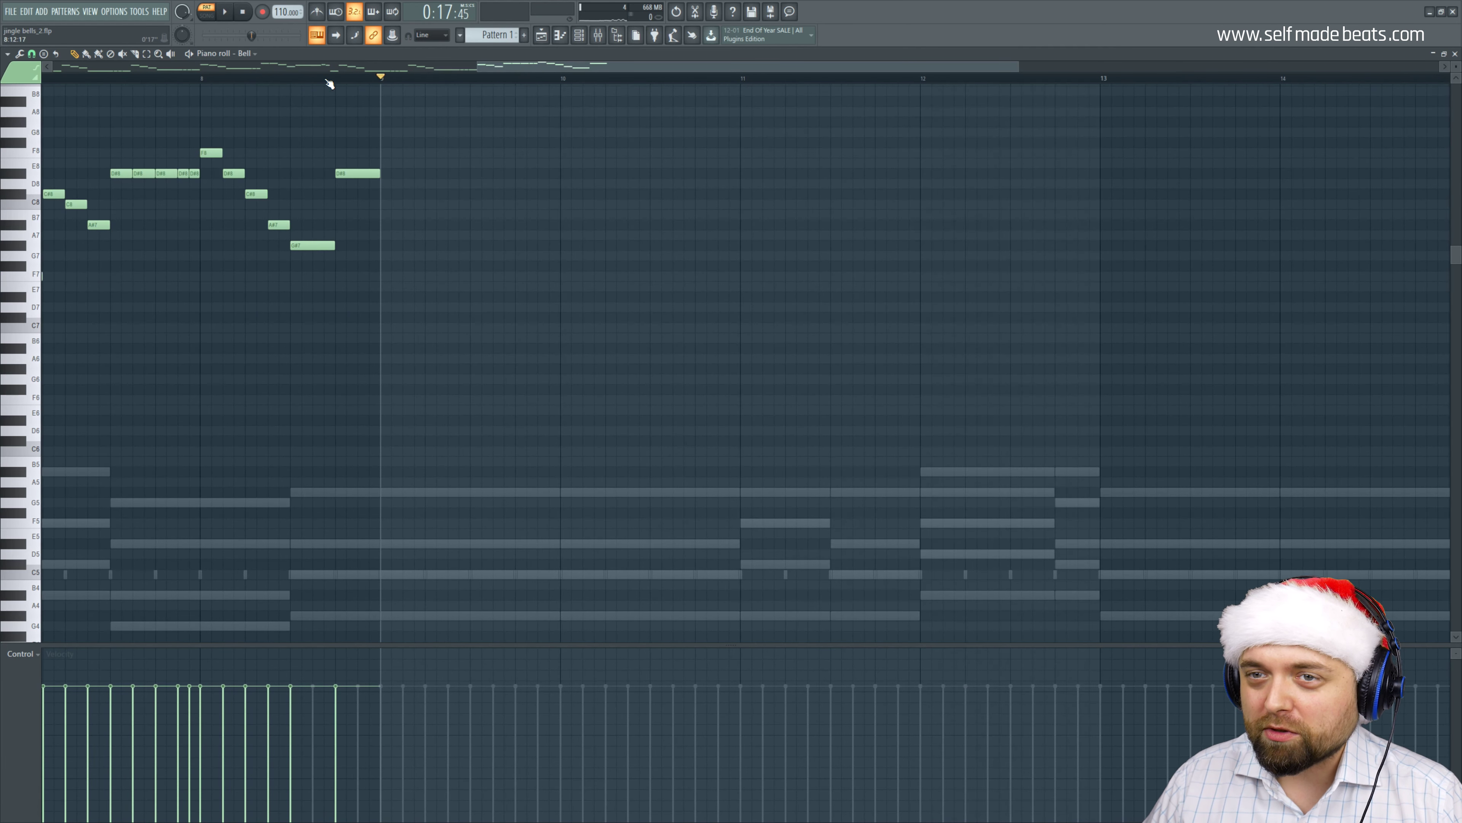
left_click(389, 204)
left_click(406, 202)
left_click_drag(406, 202, 538, 203)
key("space")
key("space")
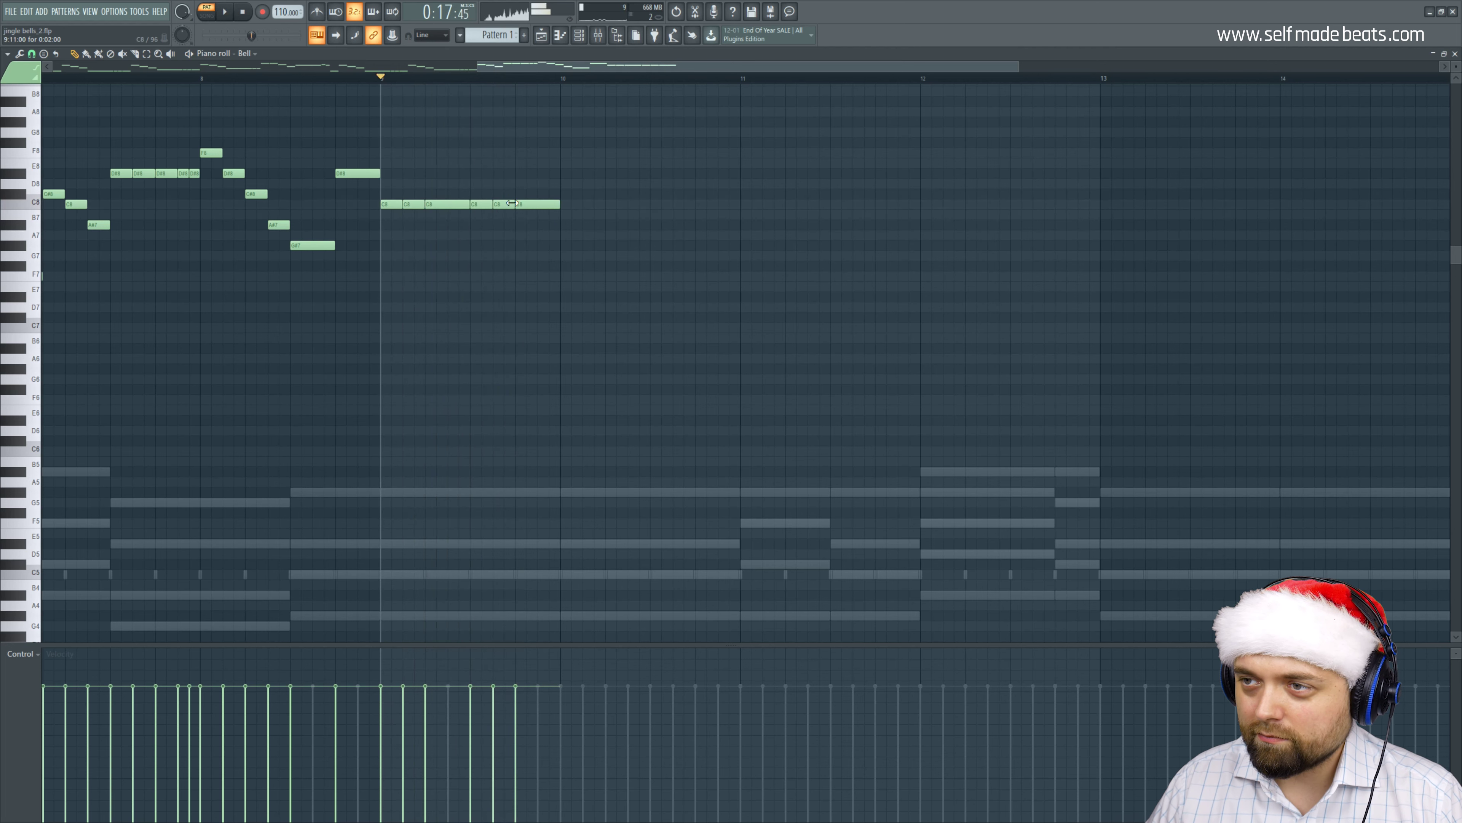
Write bar 10 with eighth notes C8, D#8, G#7 and A#7 and a half-bar C8, playing back from bar 9.
left_click(570, 203)
left_click(593, 173)
left_click(615, 245)
left_click(632, 224)
left_click(660, 205)
key("space")
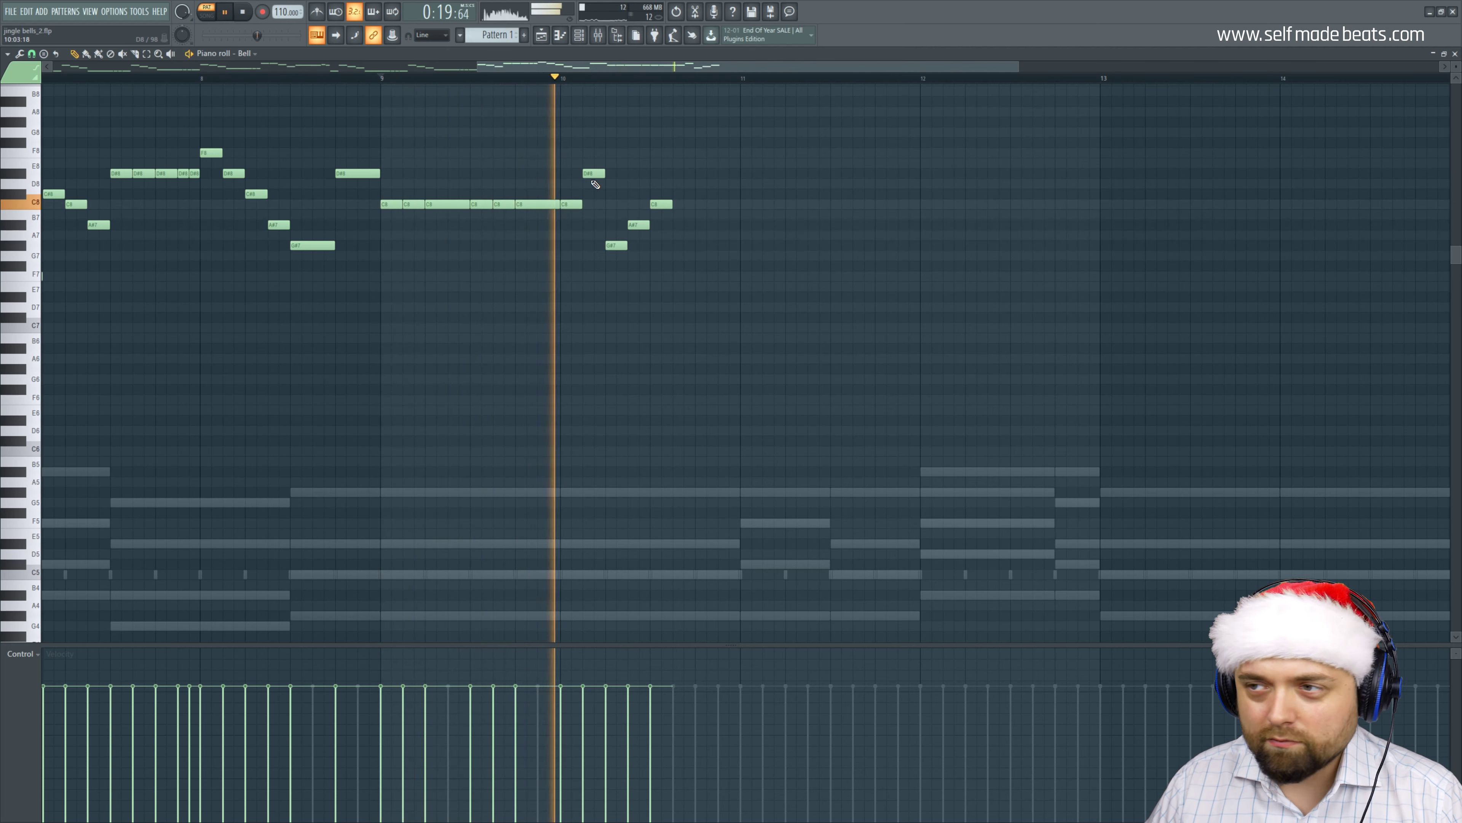
key("space")
left_click_drag(671, 205, 718, 212)
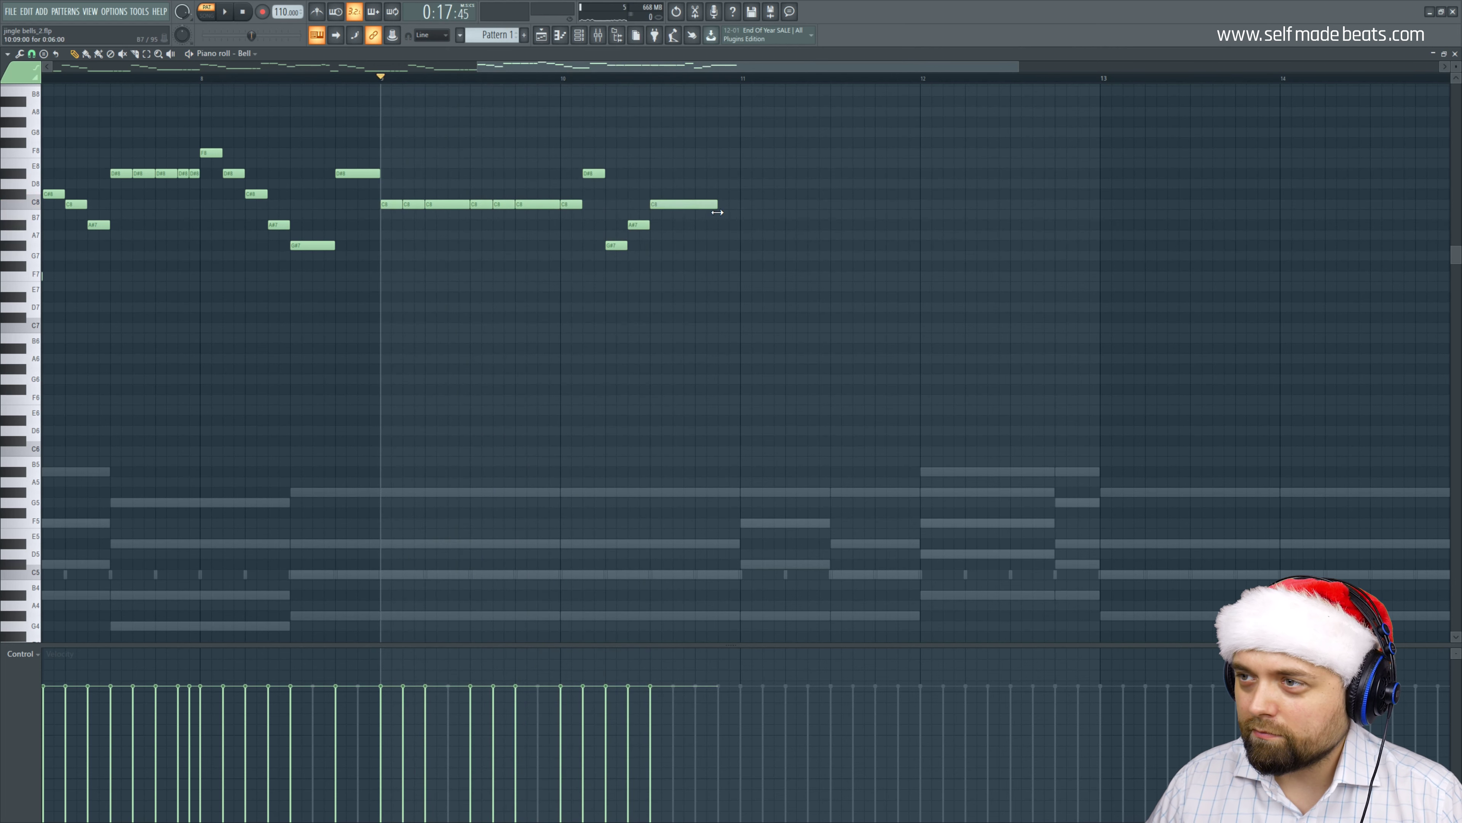
Copy the first three C8 notes of bar 9 to the start of bar 11, raised to C#8, and play back.
left_click_drag(467, 165, 377, 213)
left_click_drag(449, 204, 809, 193)
key("space")
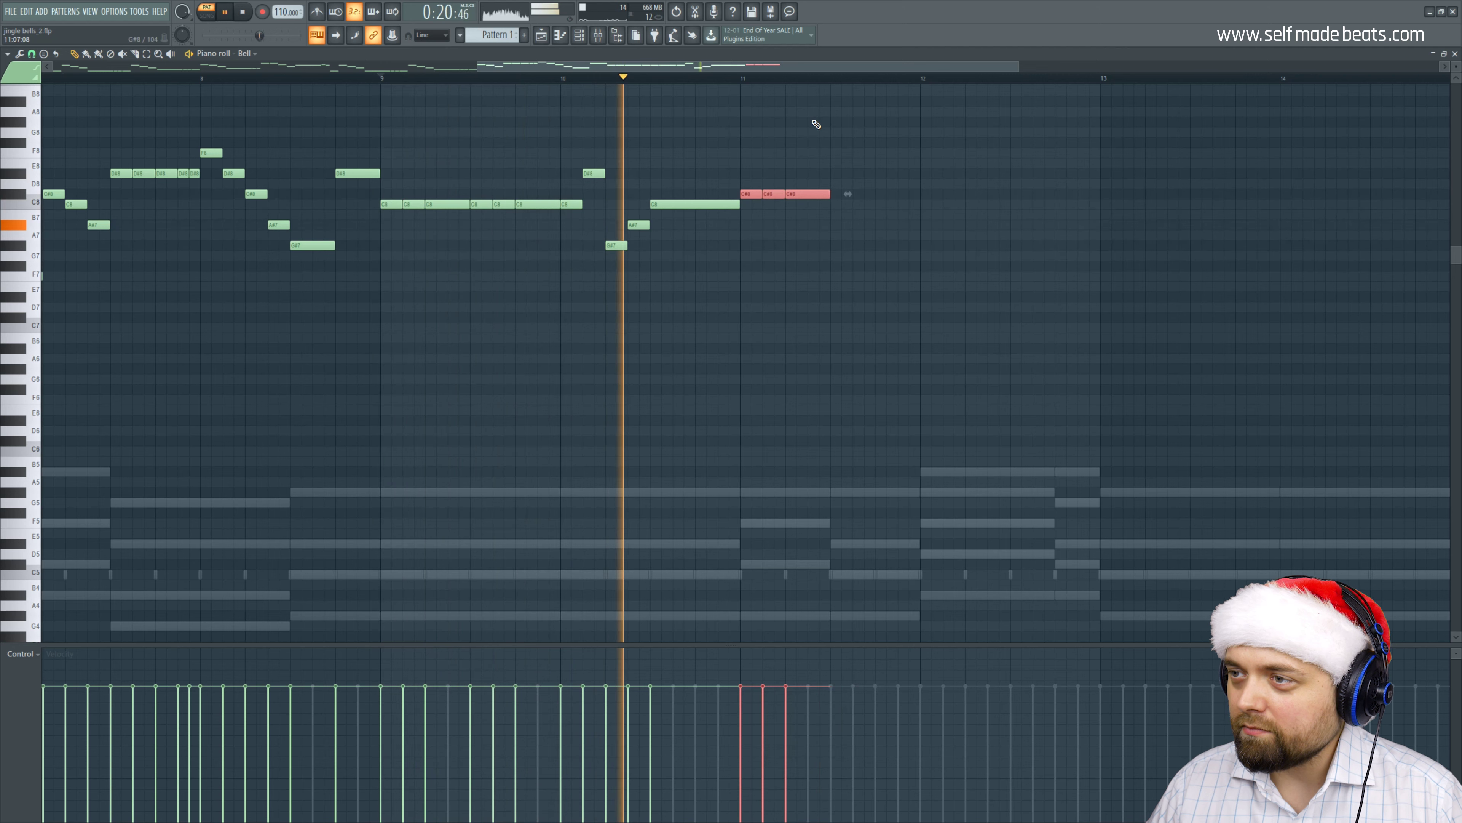
left_click(813, 139)
key("space")
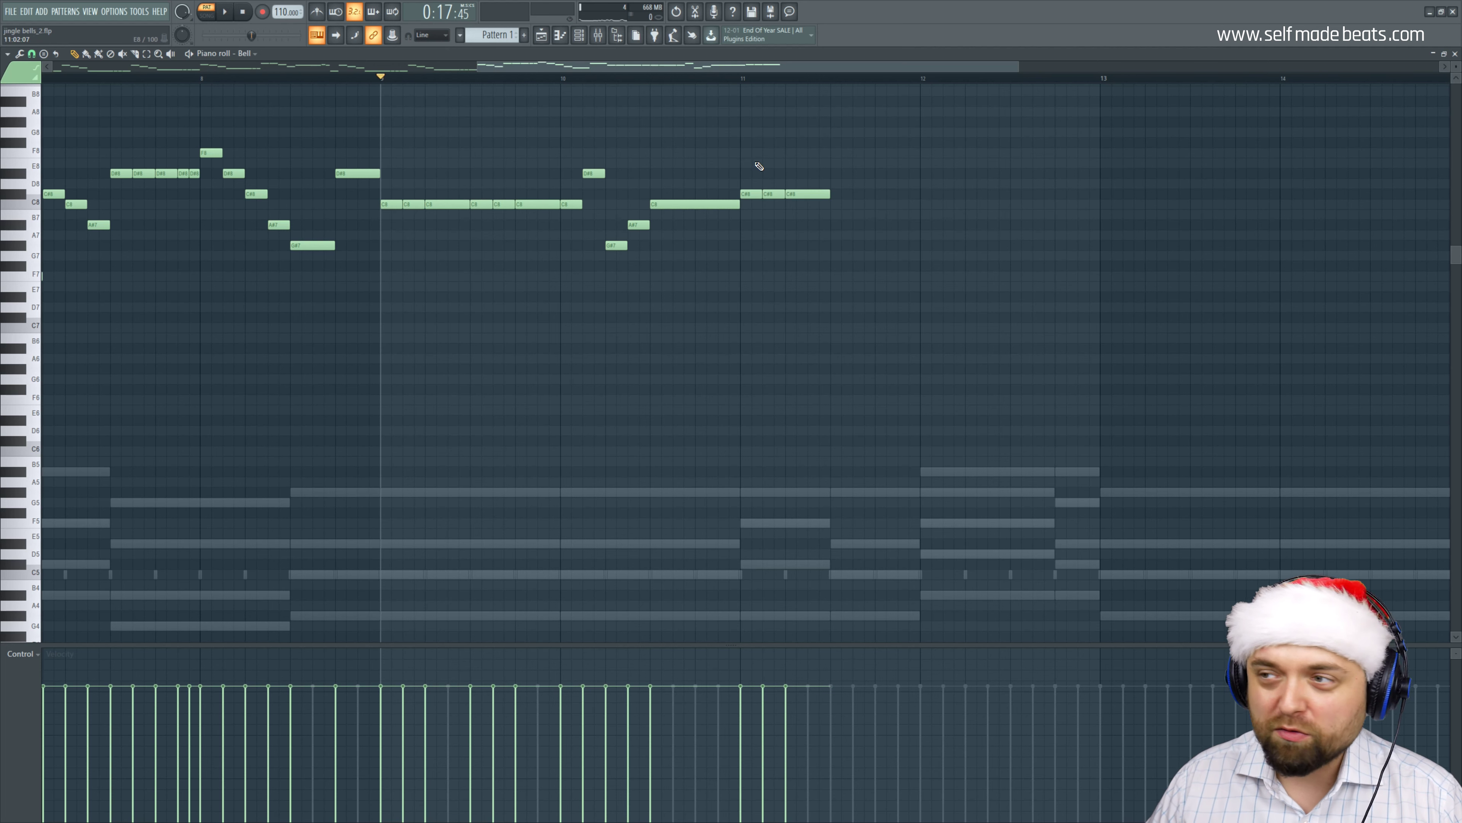
Finish bar 11 with an eighth-note C#8, two eighth-note C8s and two sixteenth-note C8s, and play back from late in bar 10.
mouse_move(841, 203)
left_mouse_down()
mouse_move(919, 204)
mouse_move(841, 193)
left_mouse_up()
left_click(901, 204)
left_click(911, 205)
left_click(707, 77)
key("space")
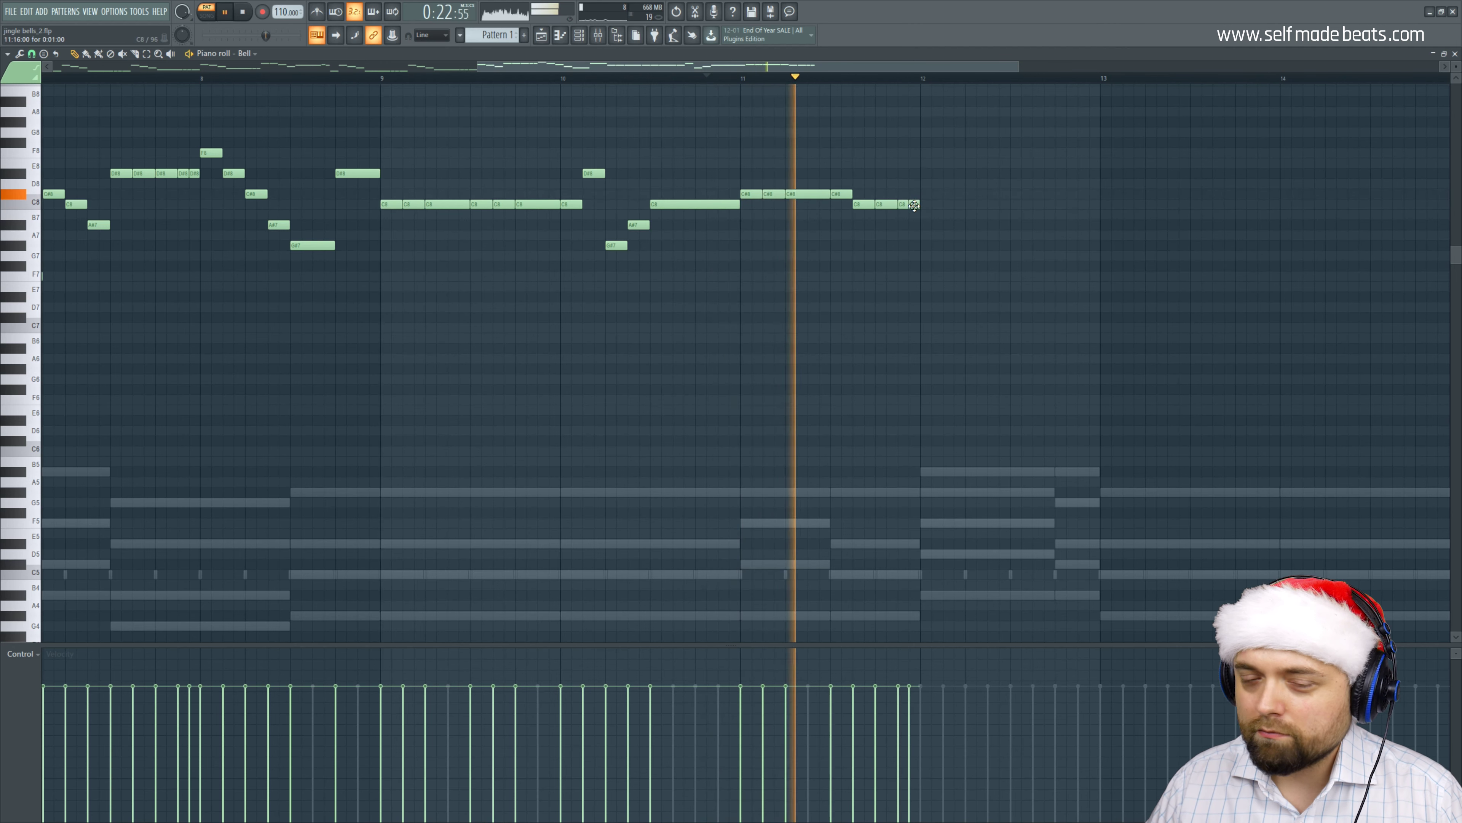
key("space")
key("space")
key("space")
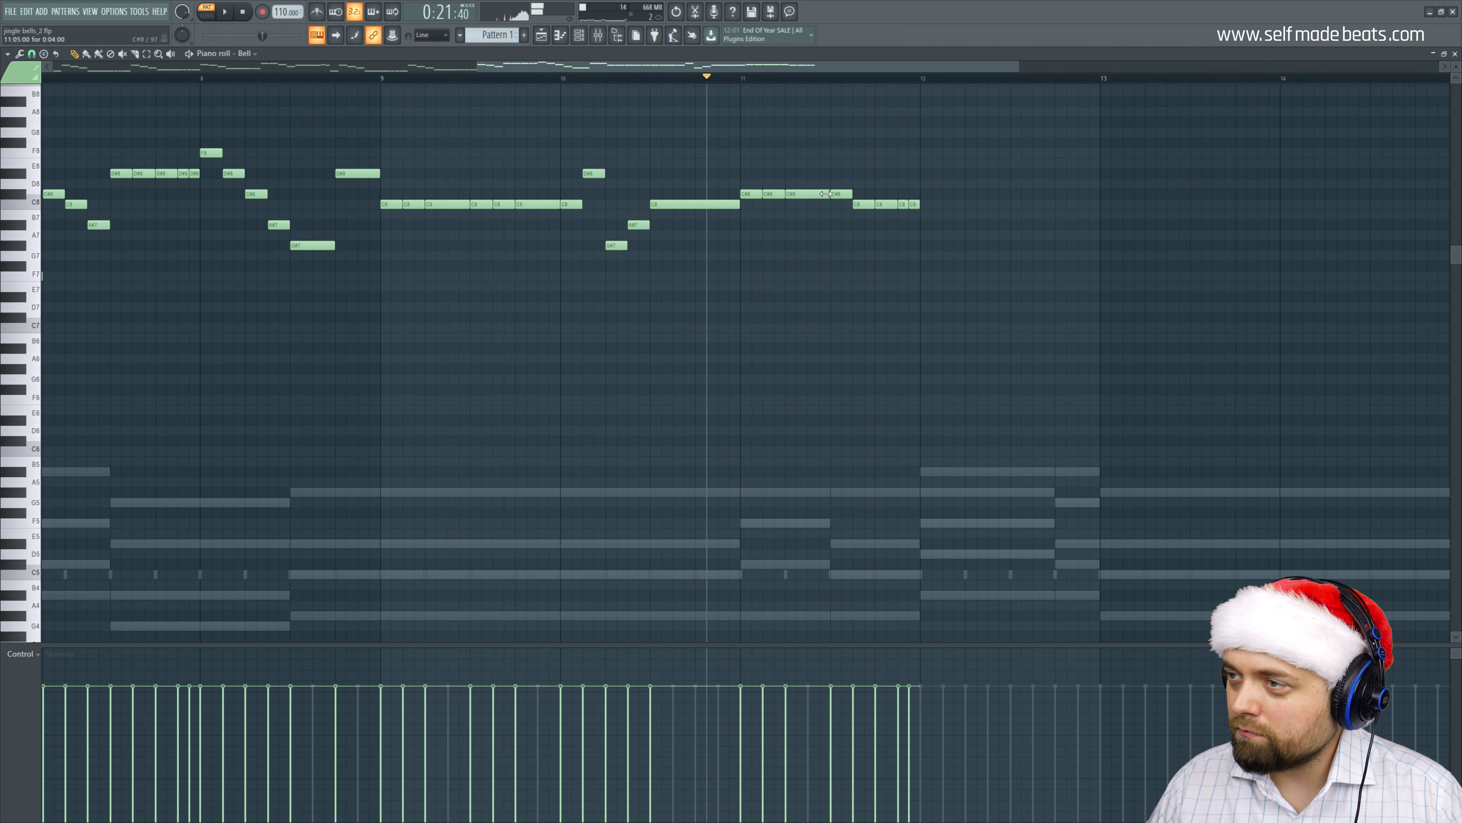
Shorten bar 11's third C#8, insert a sixteenth-note C#8 in the gap before the fourth, and play back.
left_click(831, 182)
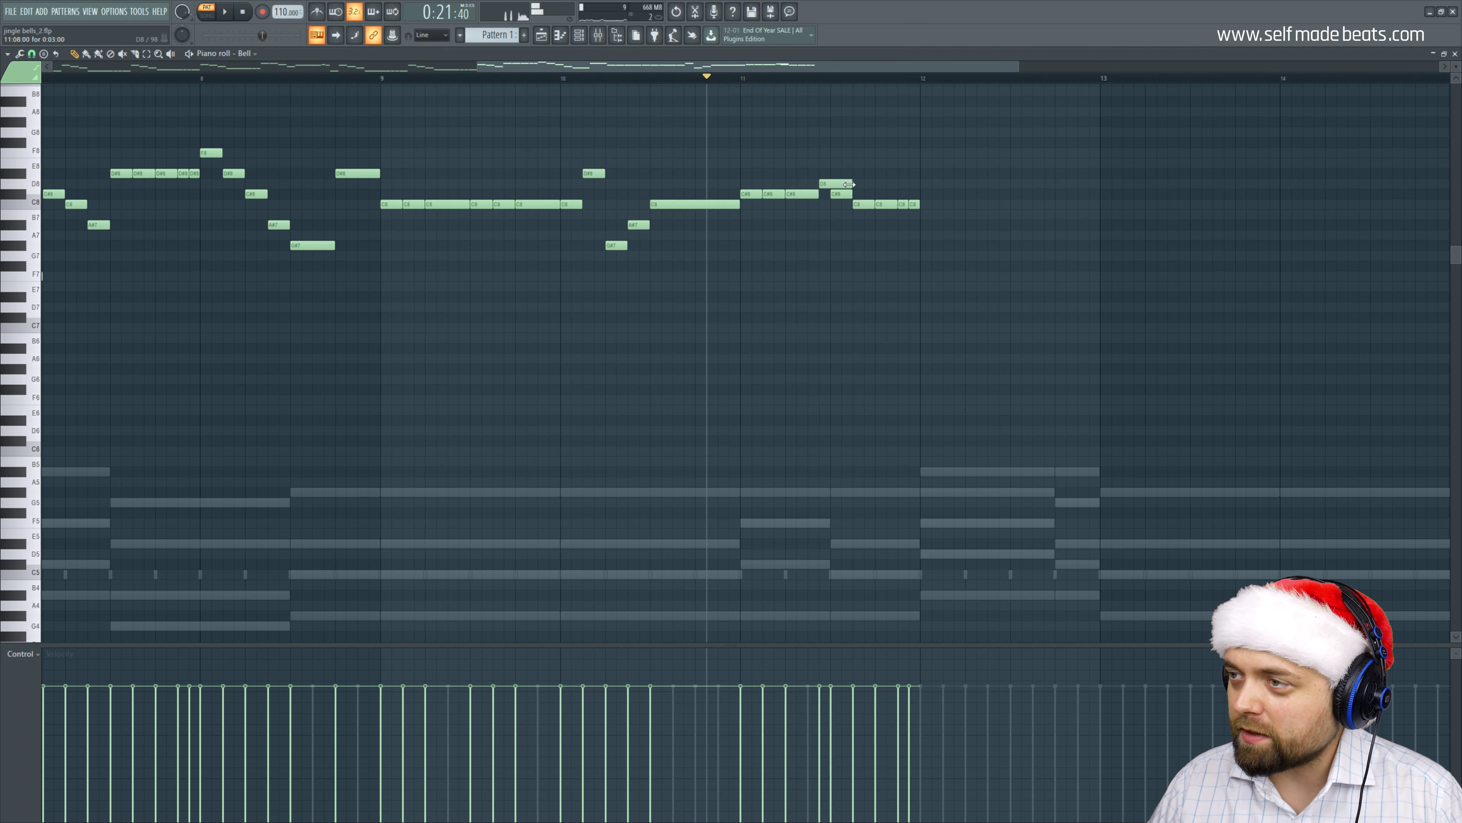
left_click_drag(826, 183, 825, 194)
key("space")
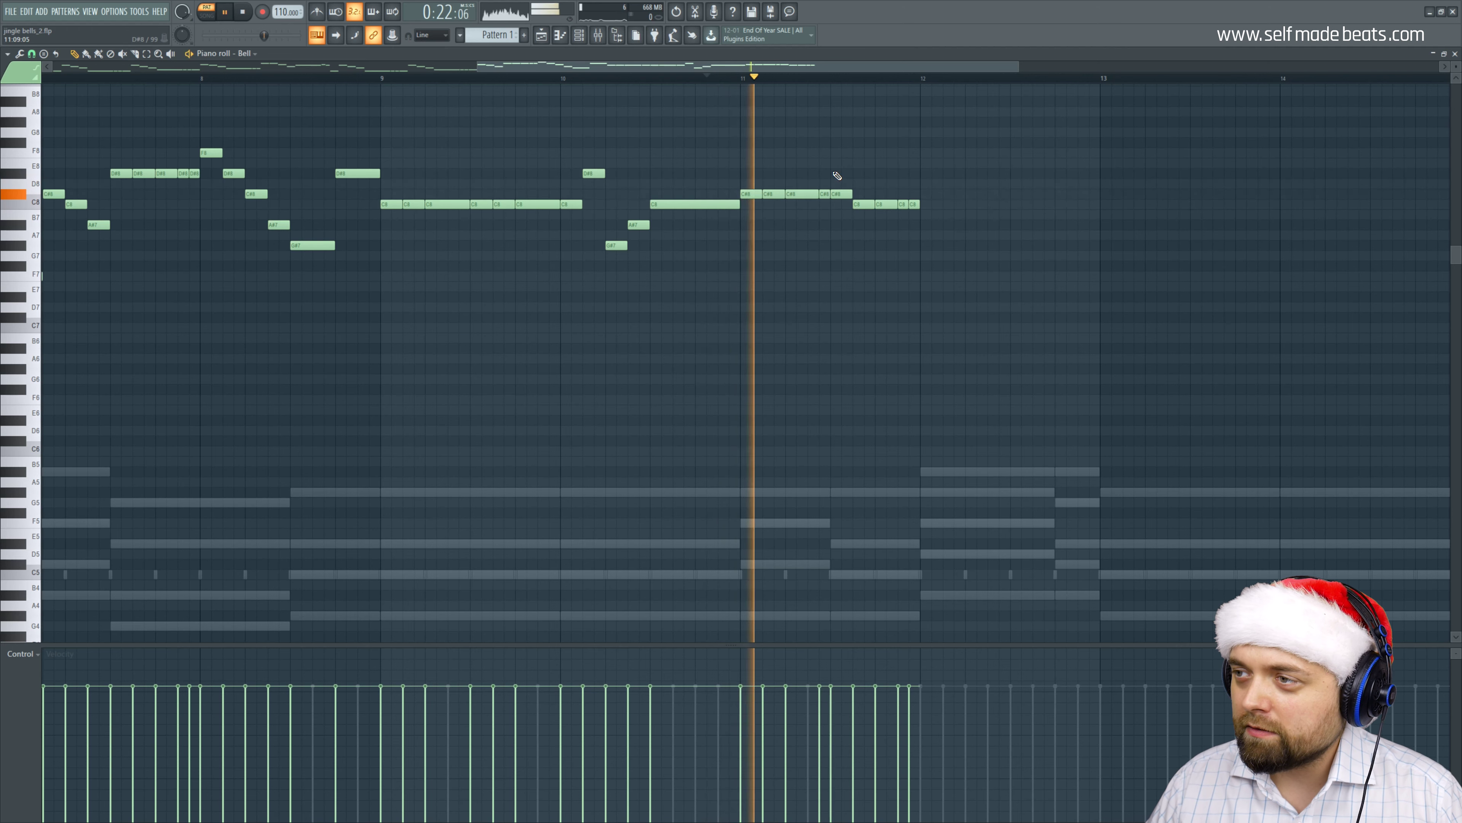
key("space")
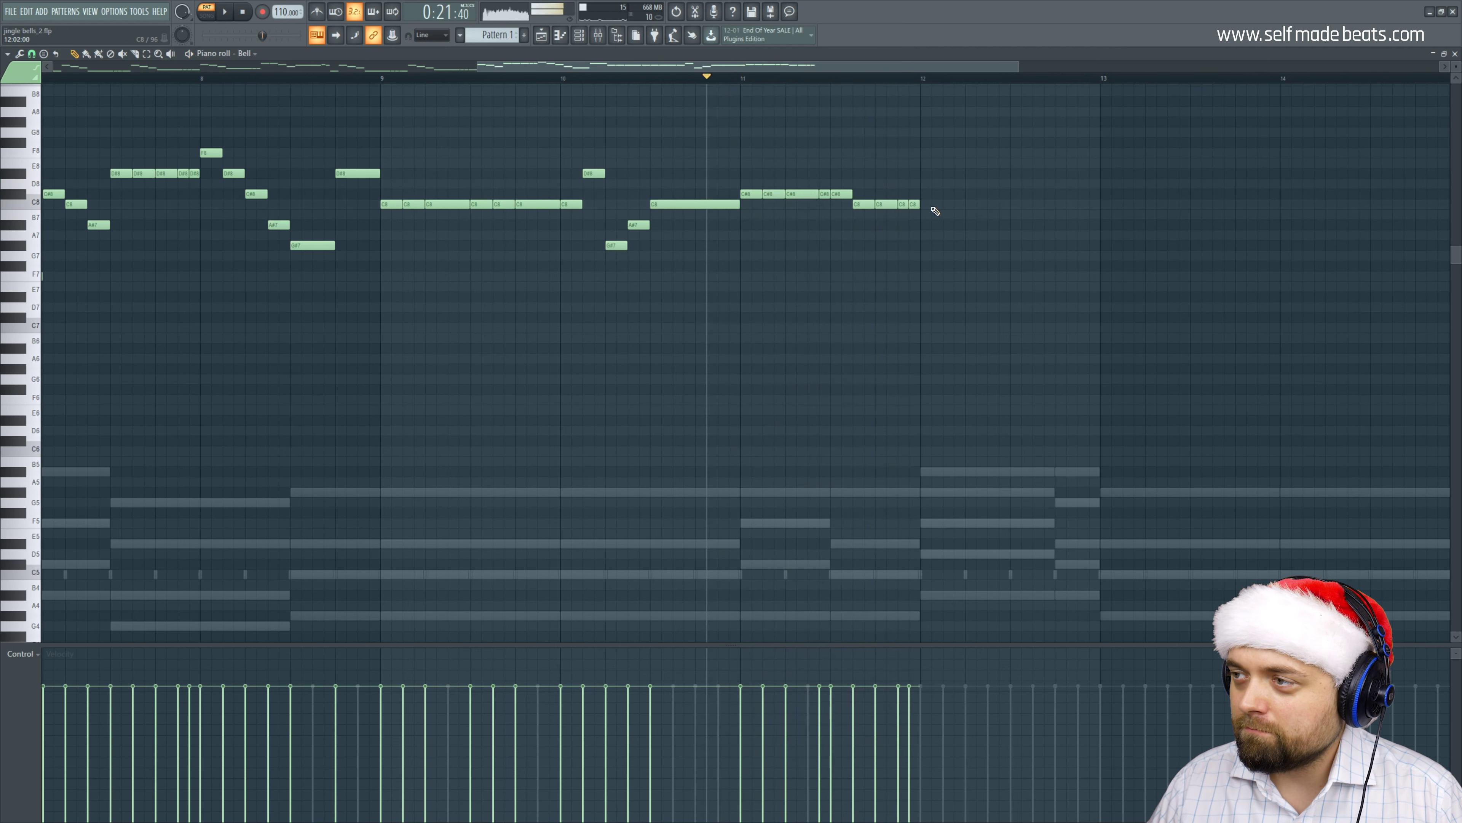
Write bar 12 with eighth notes C8, A#7, A#7 and C8 and a half-bar A#7.
left_click(926, 225)
left_click(947, 226)
left_click(973, 226)
left_click(993, 204)
left_click(1016, 226)
left_click_drag(1032, 226, 1097, 226)
scroll(896, 85, "down", 3)
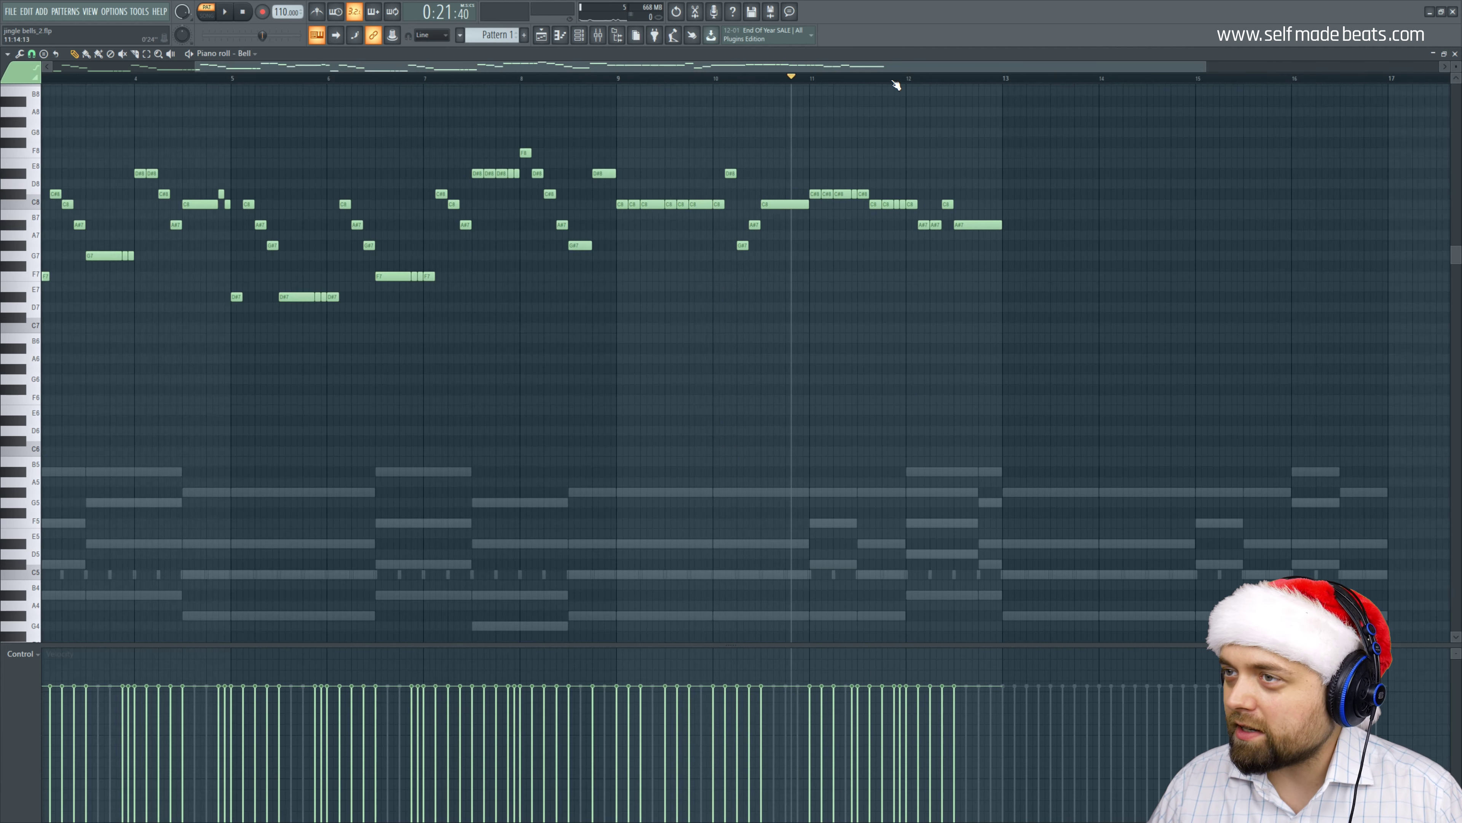
Copy the Bell melody notes of bars 9 to 11 to bars 13 to 15.
left_click_drag(624, 139, 901, 272)
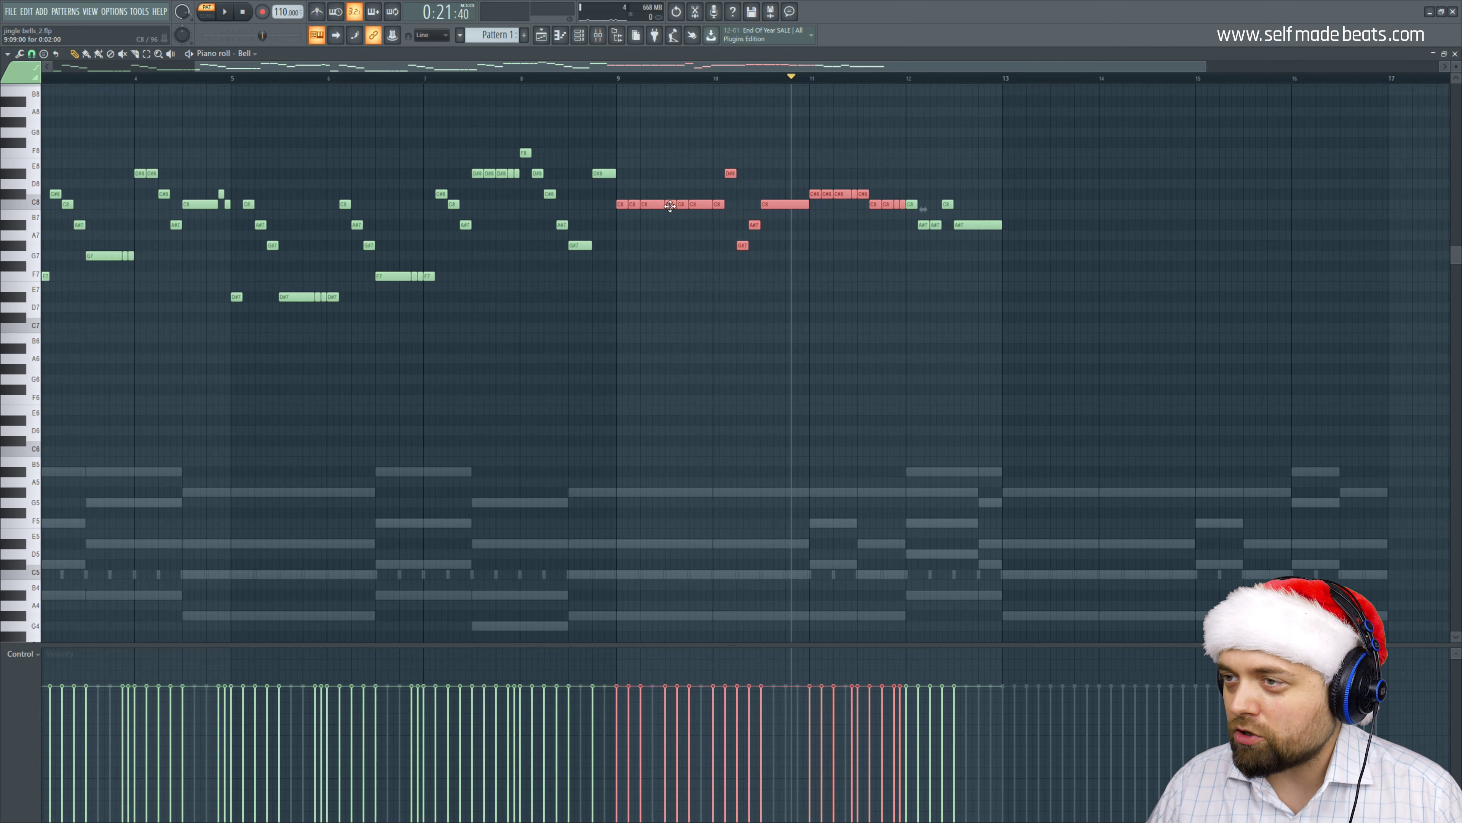
left_click_drag(654, 204, 1035, 213)
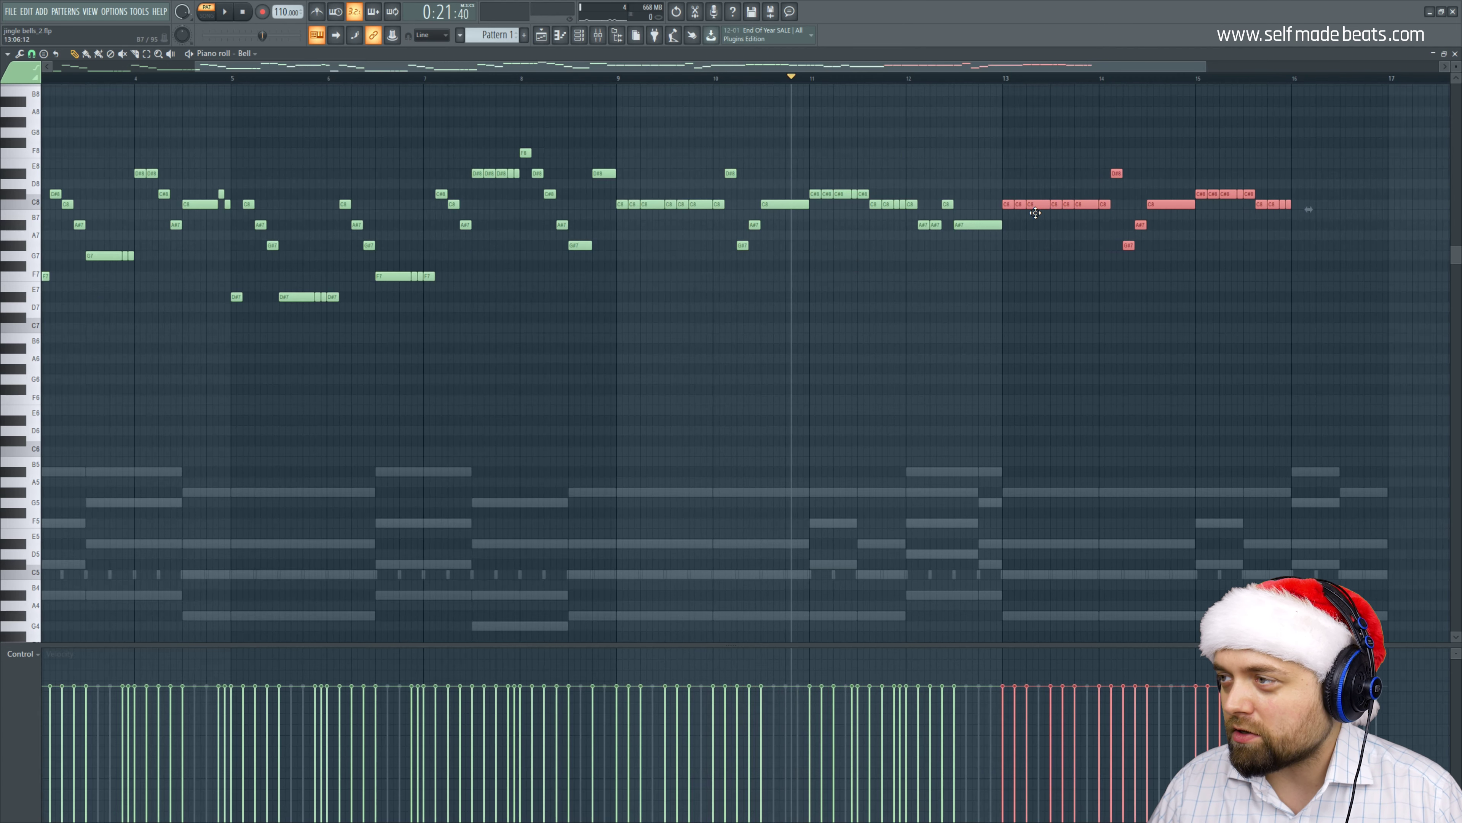
left_click(1004, 195)
Write bar 16 with eighth notes D#8, D#8, C#8 and A#7 and a half-bar G#7, play back, and close the piano roll.
scroll(971, 89, "up", 5)
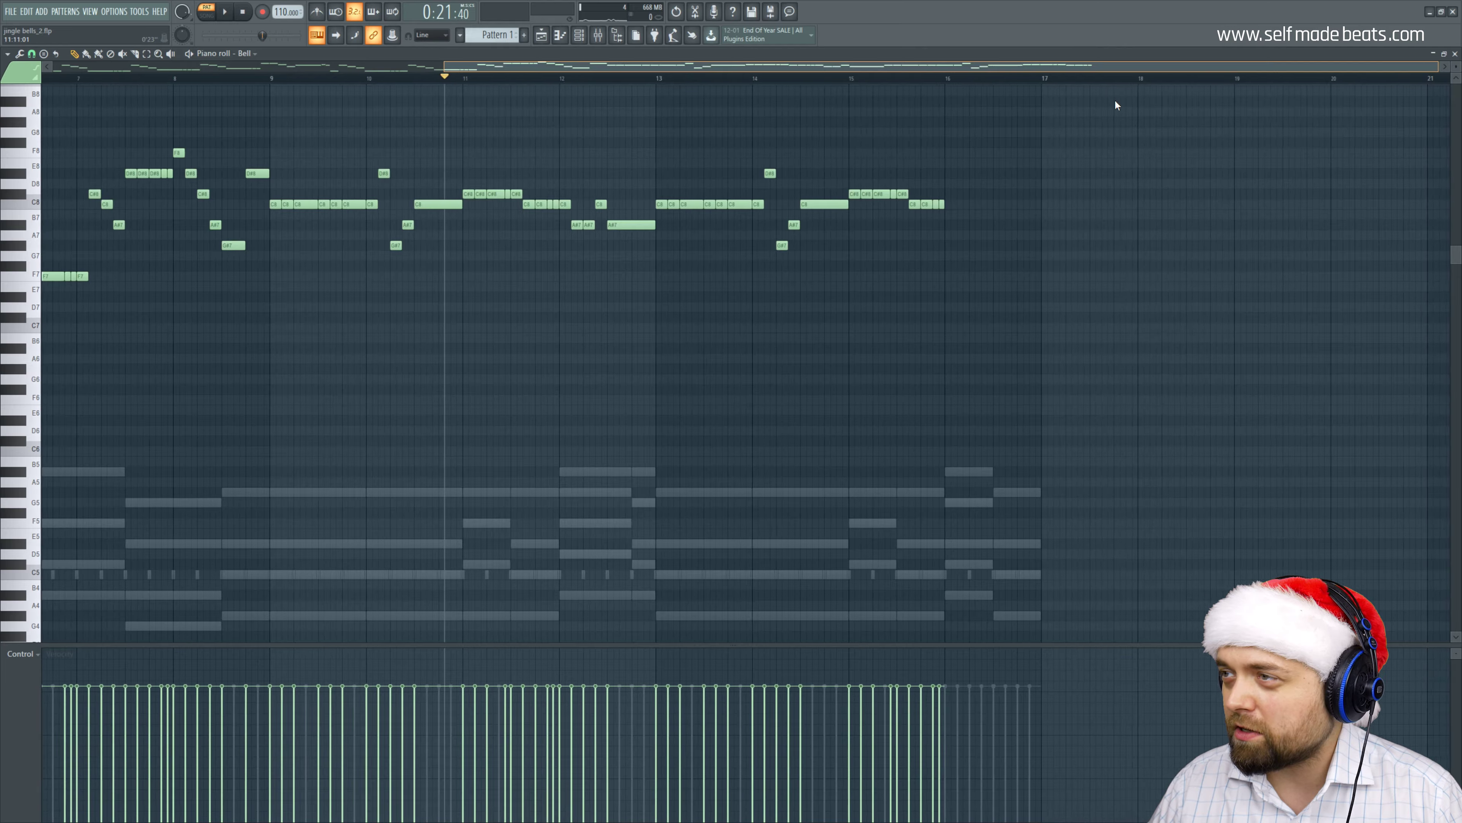
scroll(1028, 85, "up", 1)
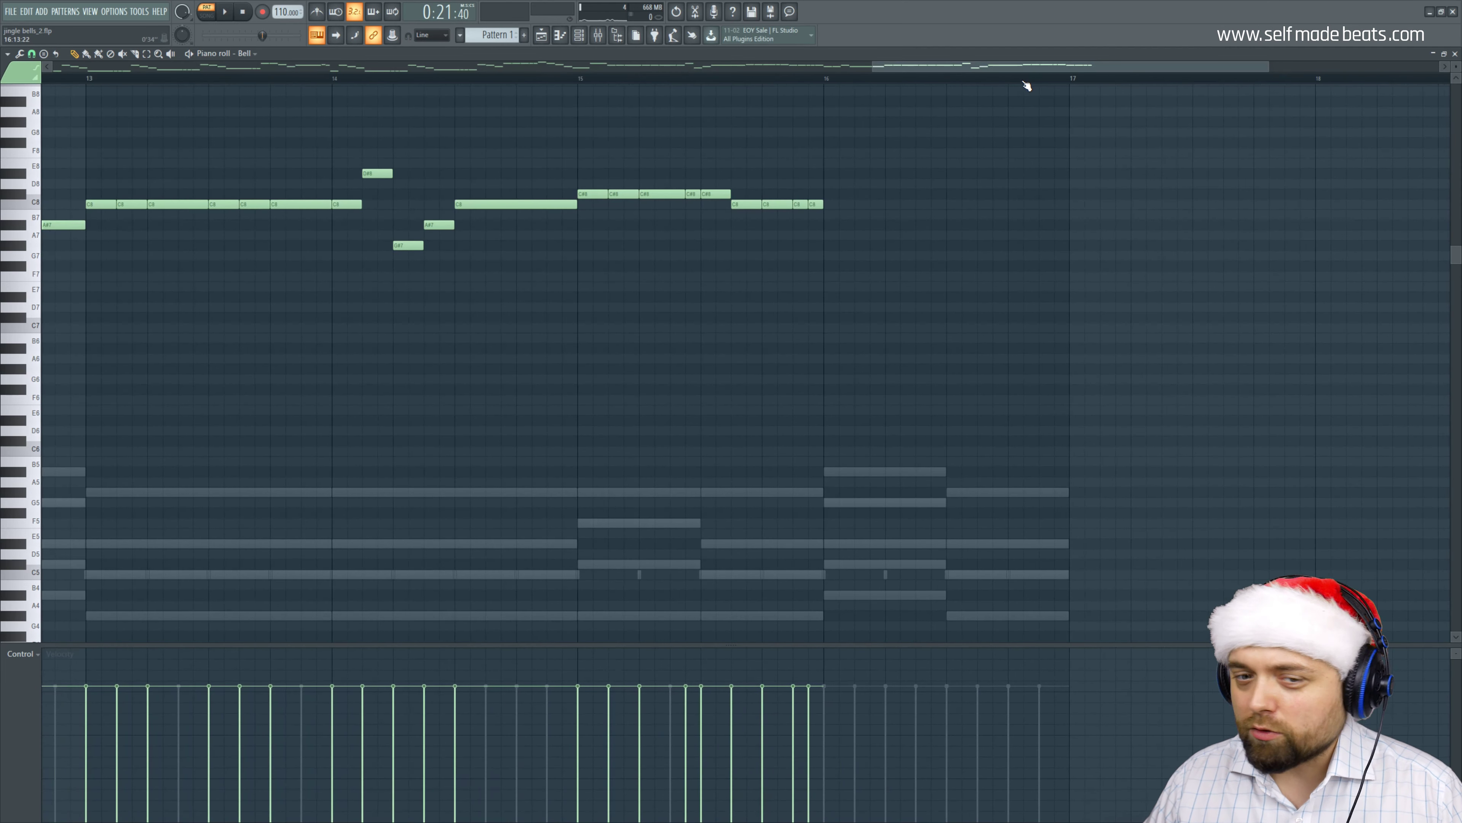
left_click(832, 173)
left_click(863, 173)
left_click(893, 193)
left_click(954, 245)
left_click(923, 225)
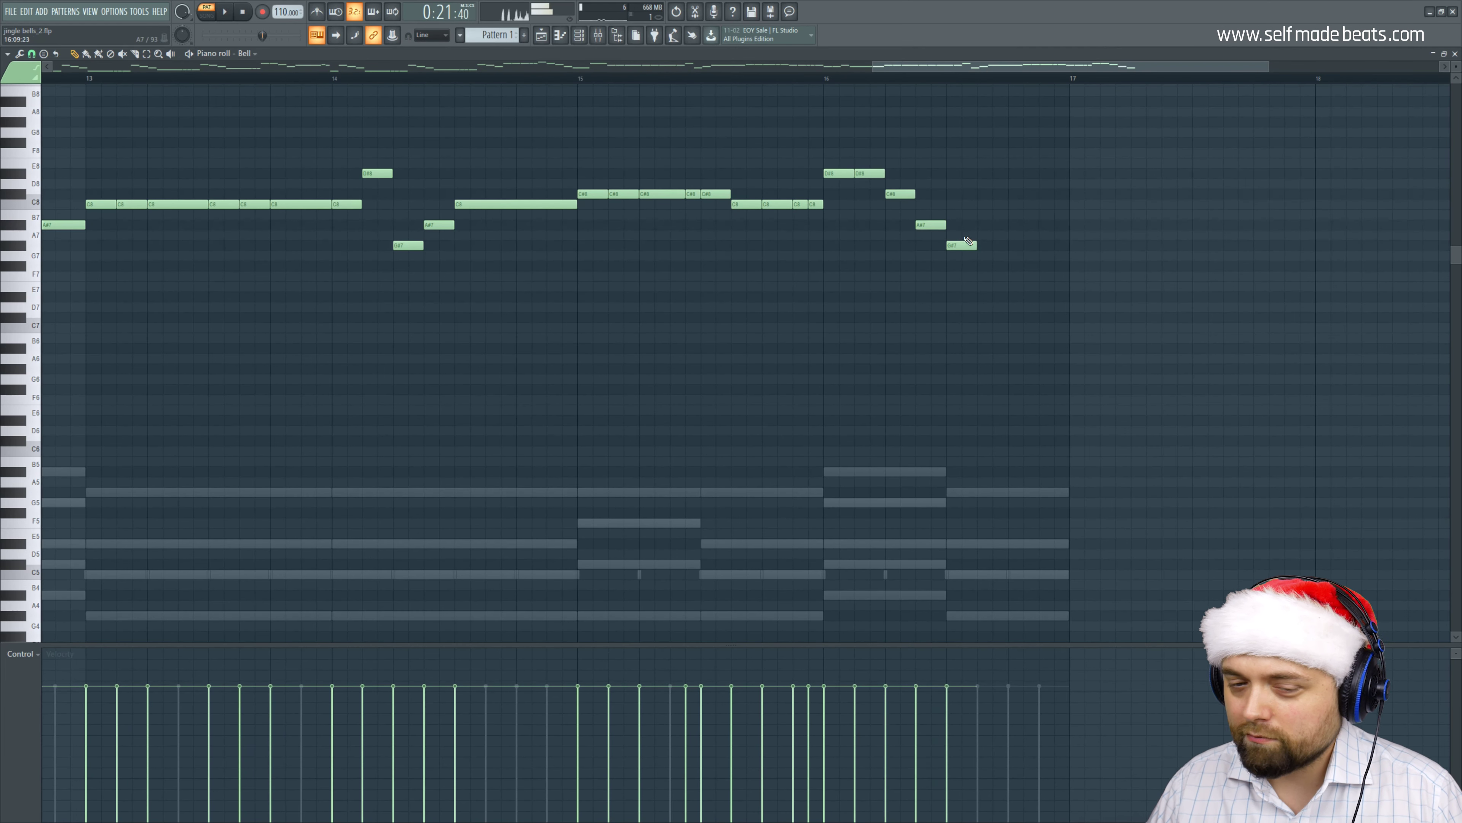
key("space")
left_click_drag(975, 246, 1066, 253)
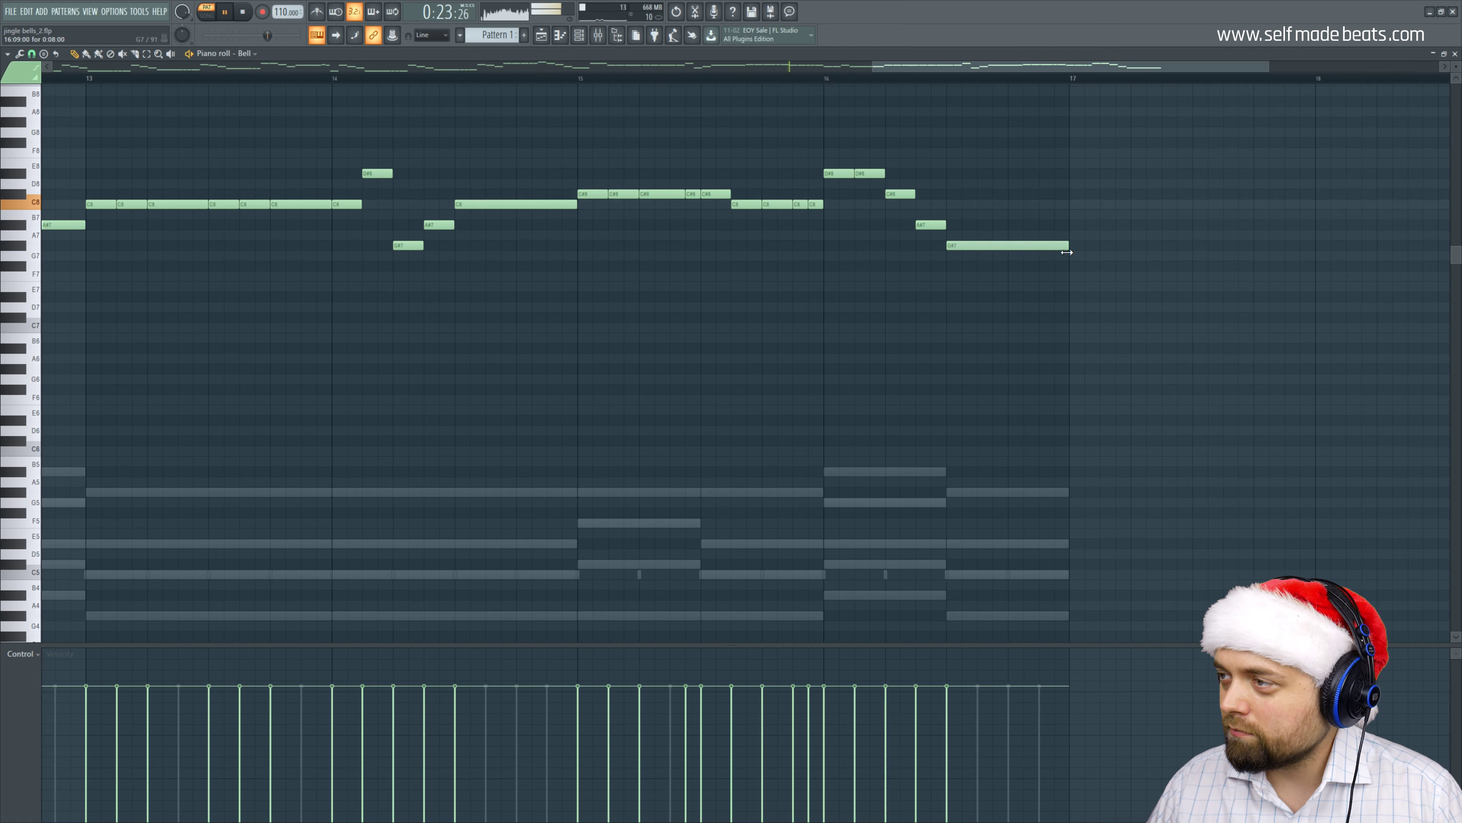
scroll(873, 86, "down", 5)
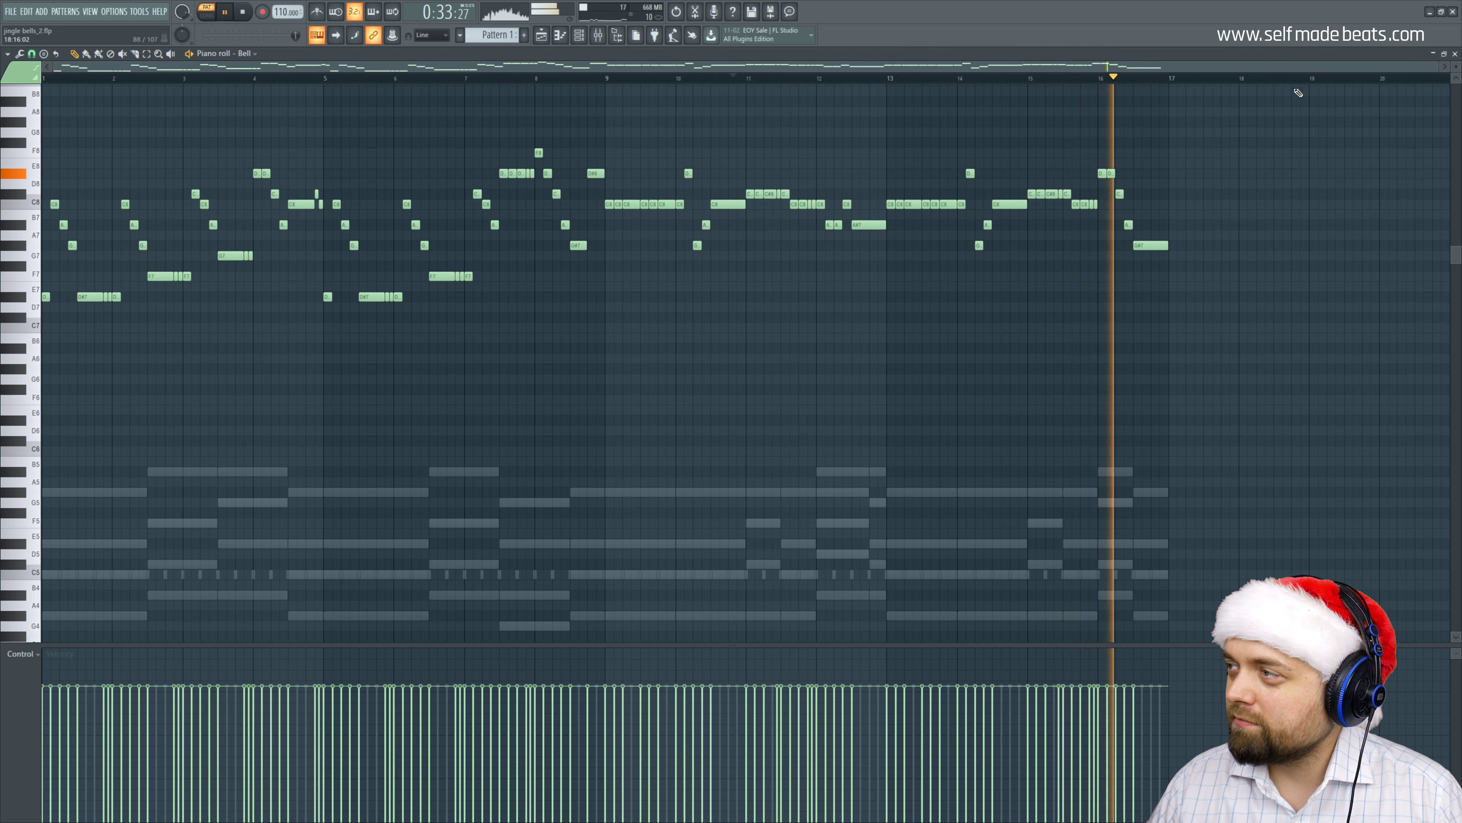
key("space")
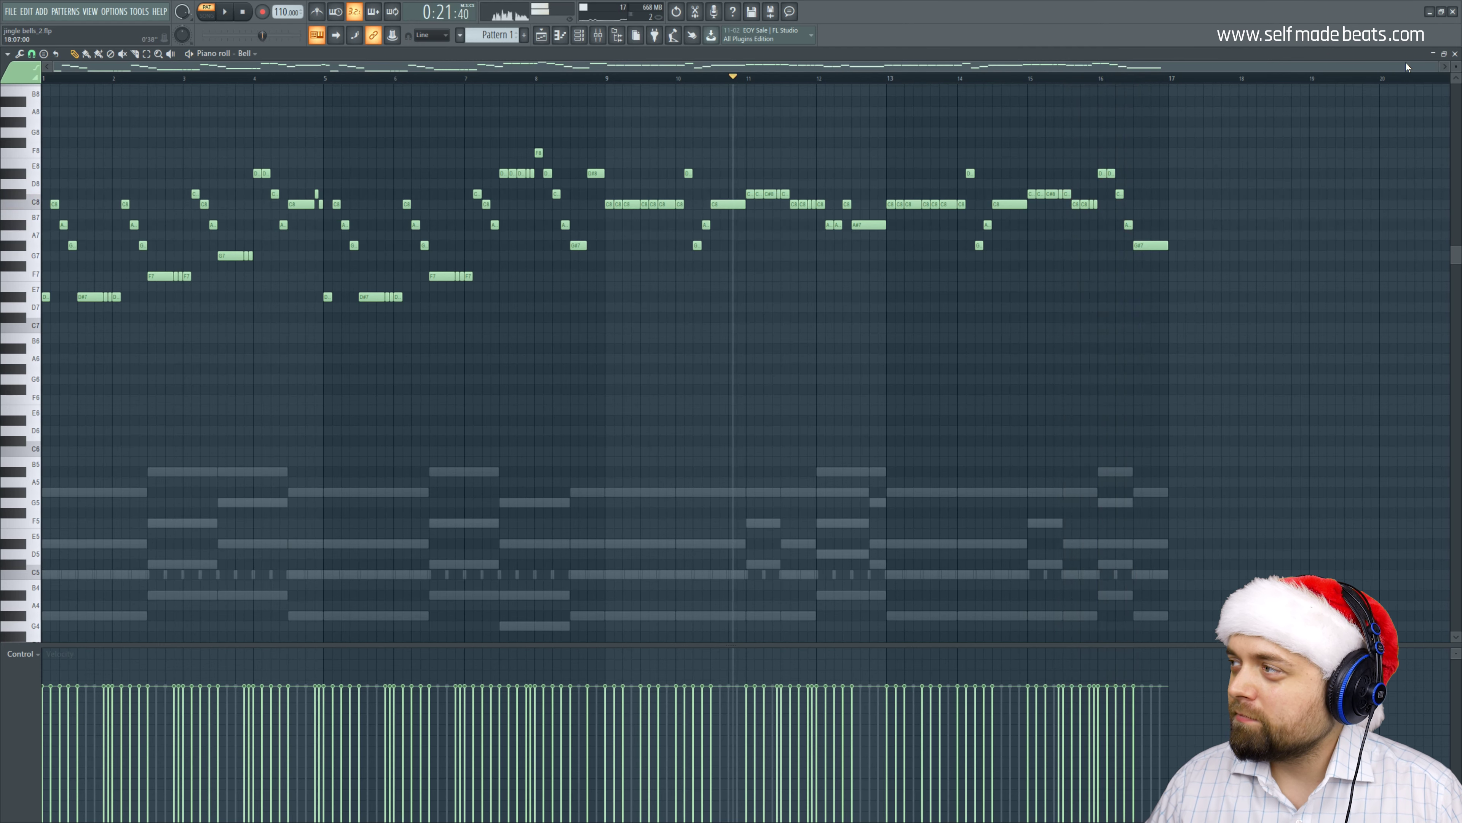
left_click(1452, 55)
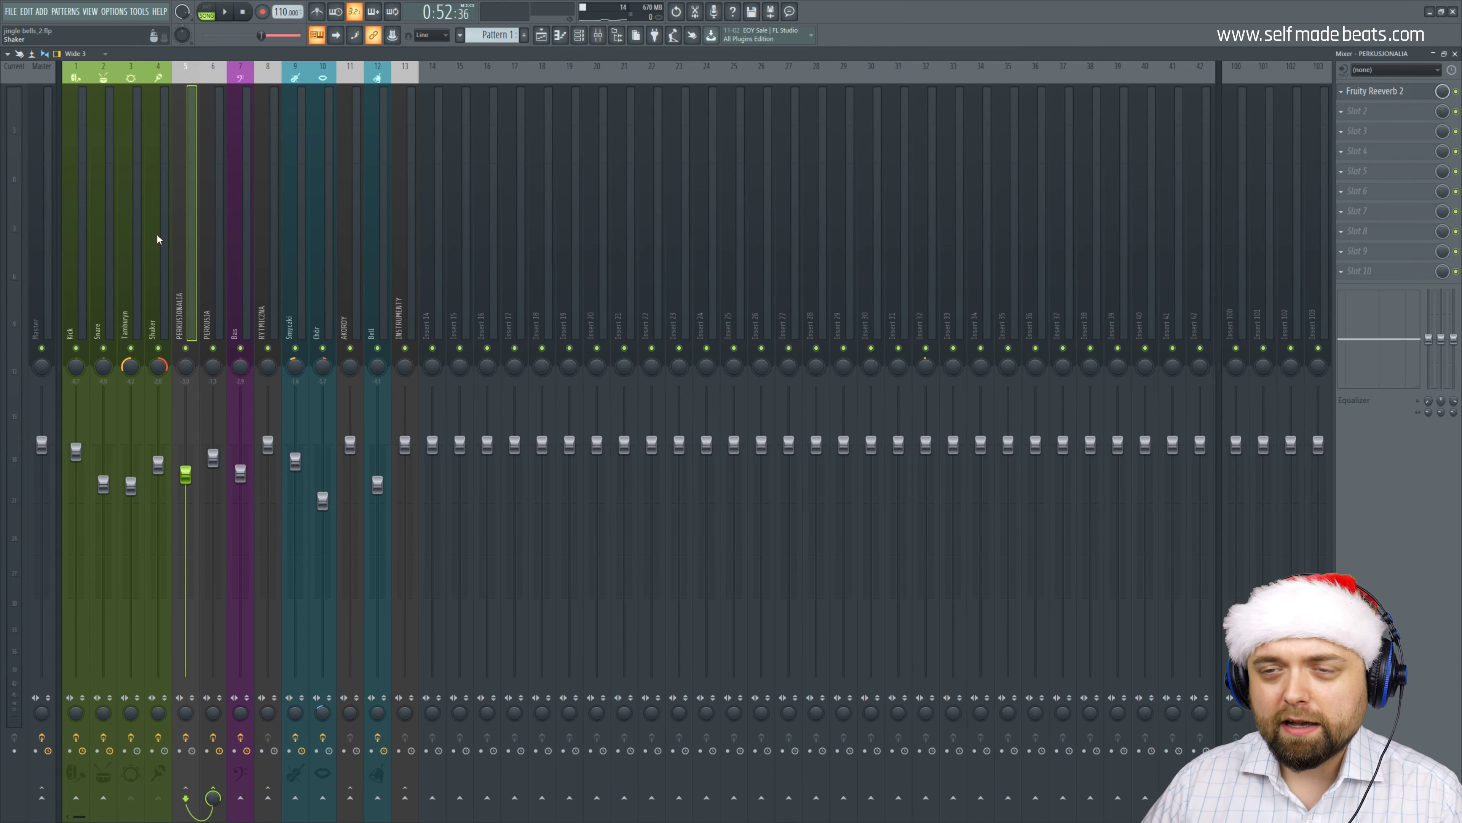
Review the Kick mixer track's Fruity parametric EQ 2 curve and its Devastor 2 settings, including the preset browser.
left_click(158, 240)
left_click(135, 253)
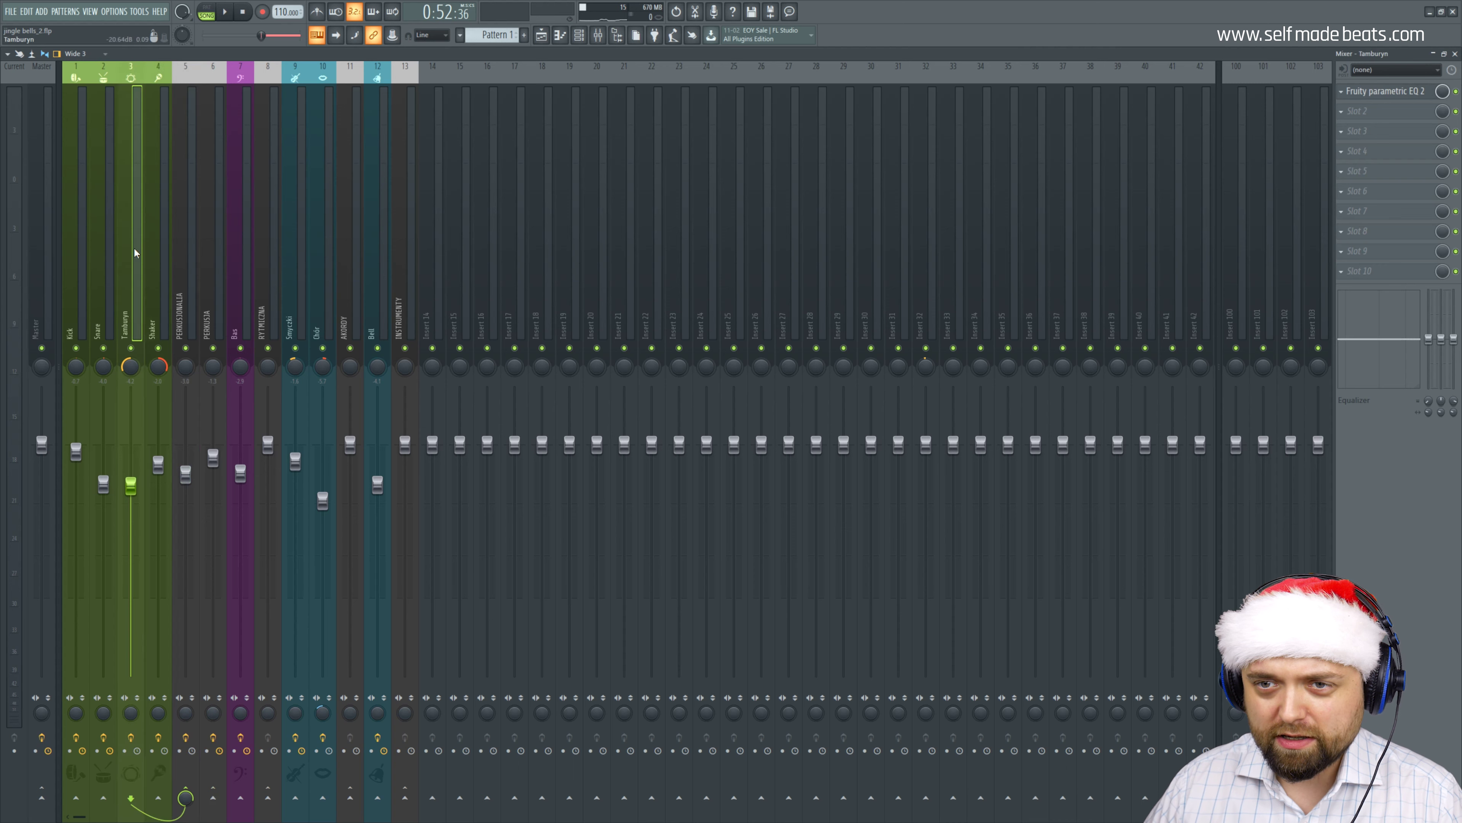
key("Left")
key("Left")
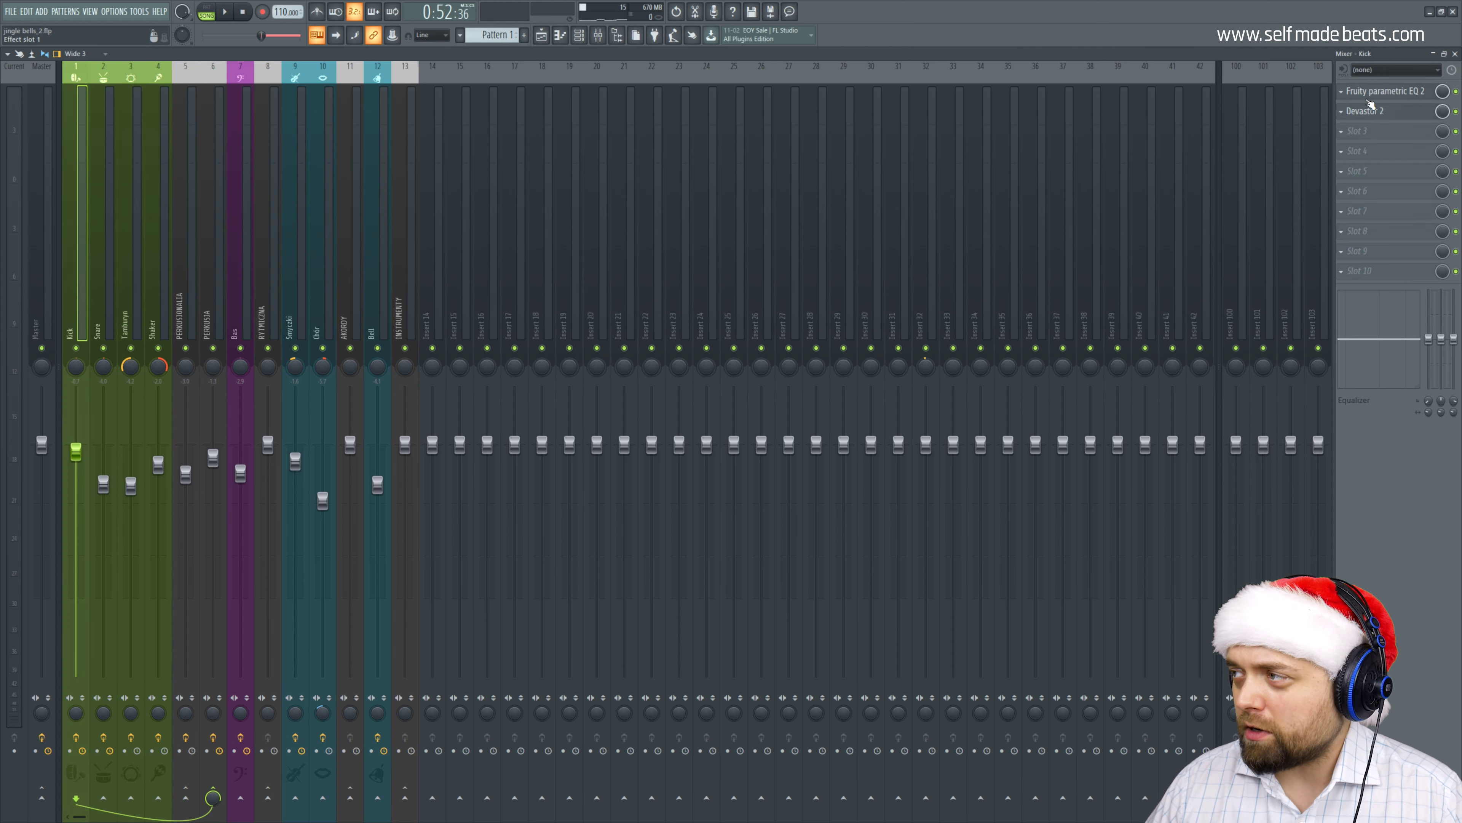
left_click(1380, 98)
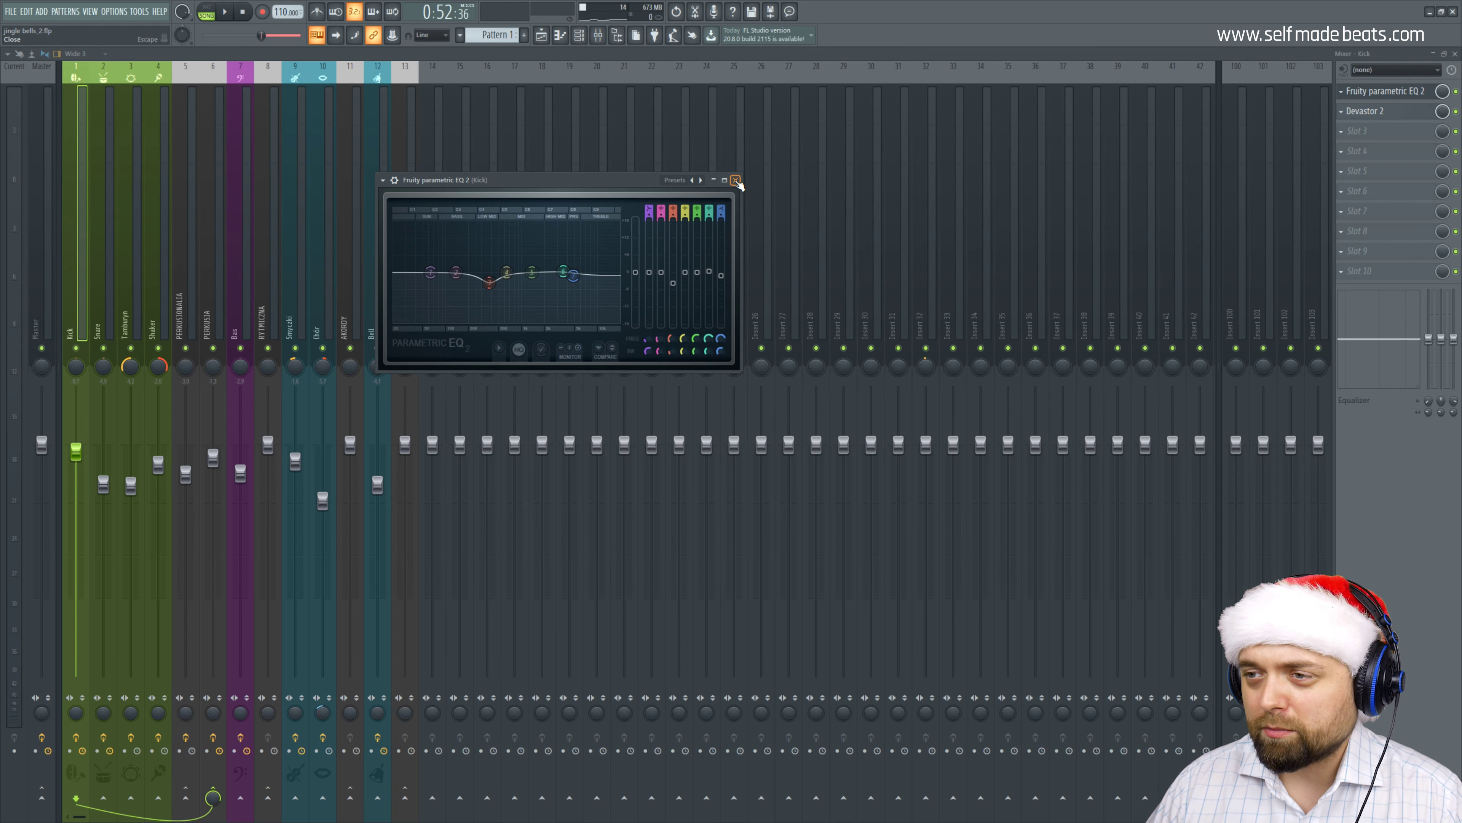
left_click(736, 180)
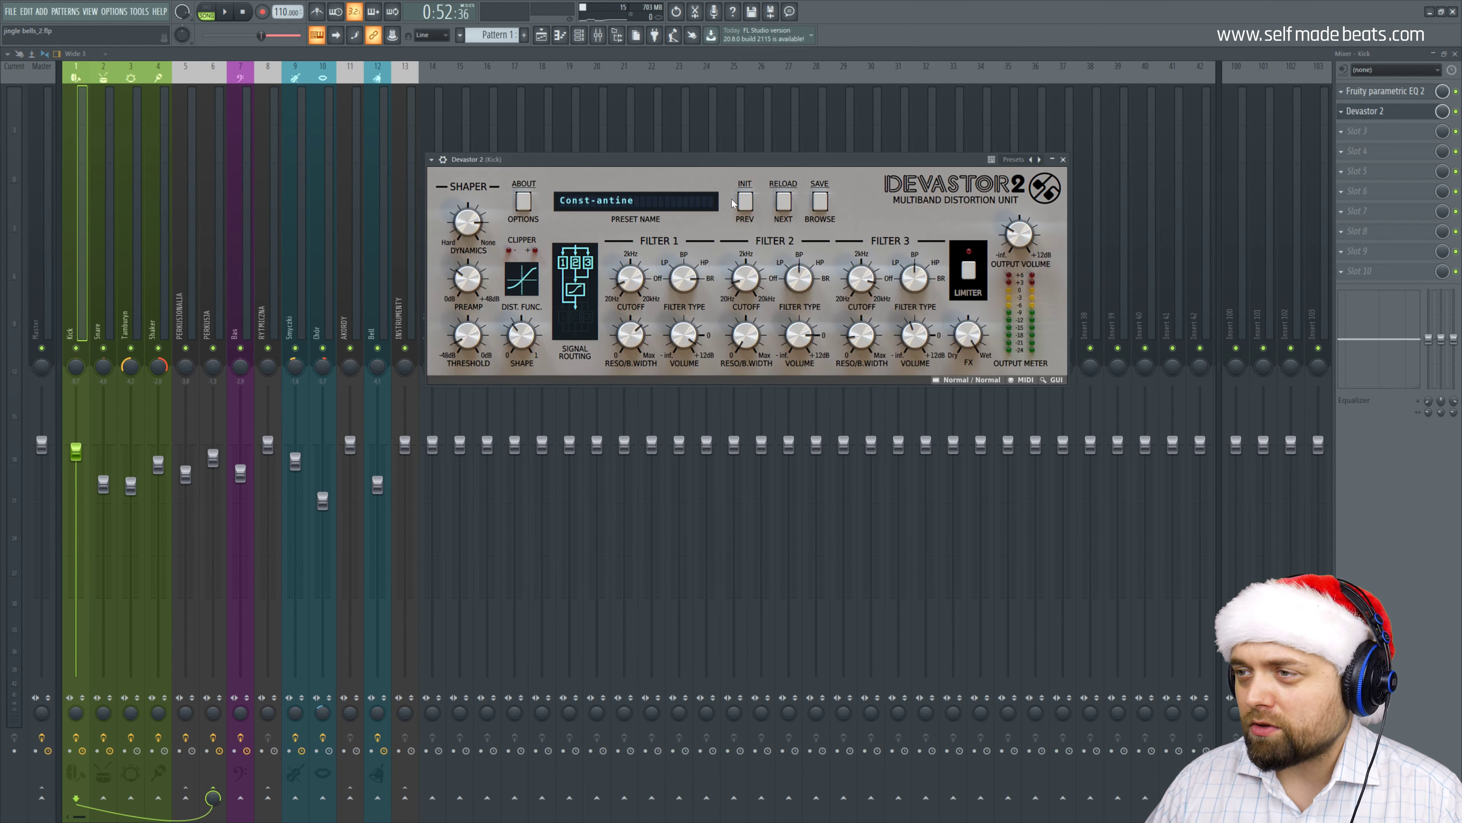
left_click(689, 206)
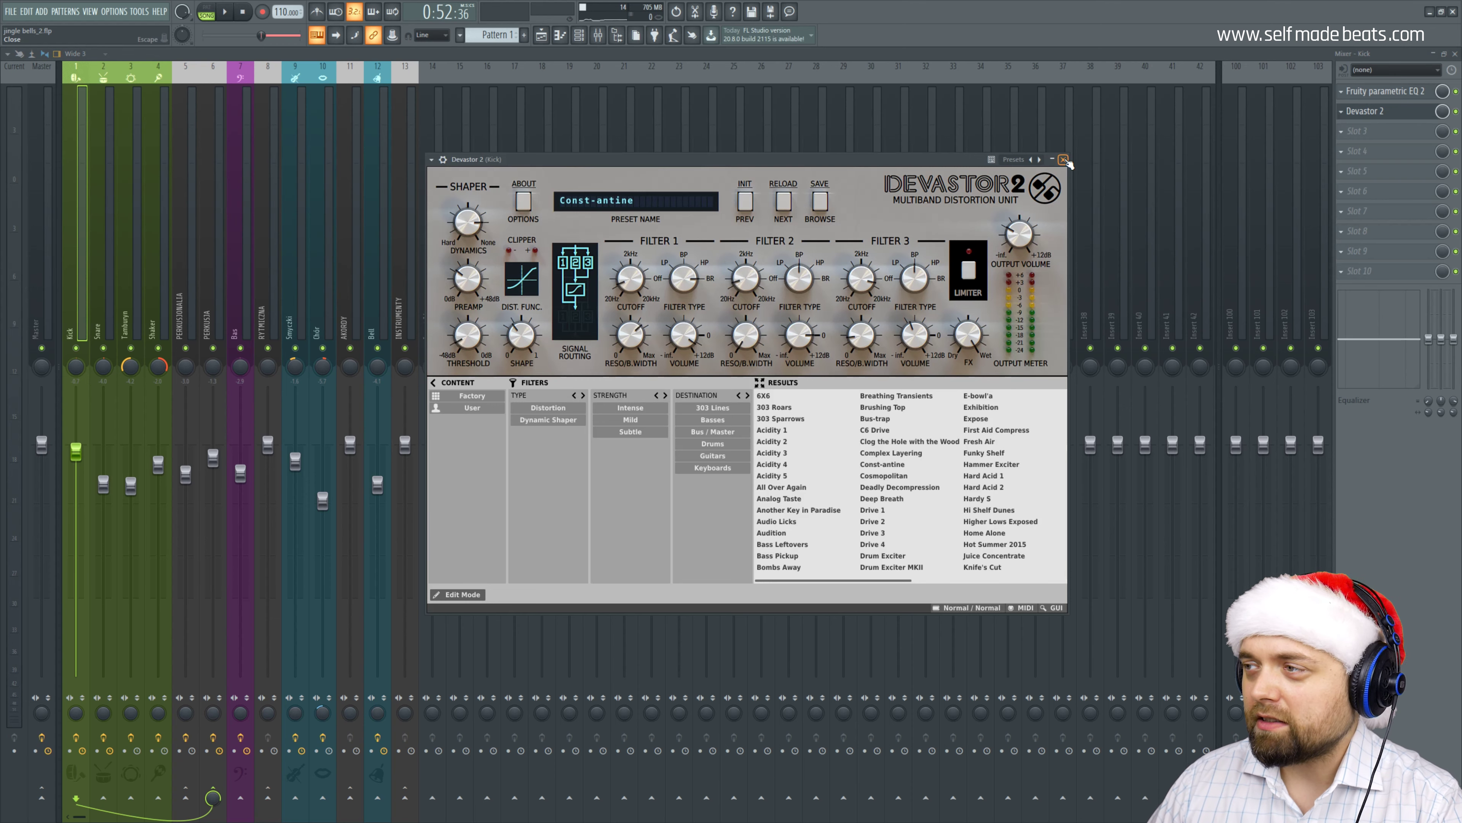
left_click(1063, 160)
Review the Snare mixer track's Fruity parametric EQ 2, Devastor 2 and Fruity Reeverb 2 settings.
left_click(105, 249)
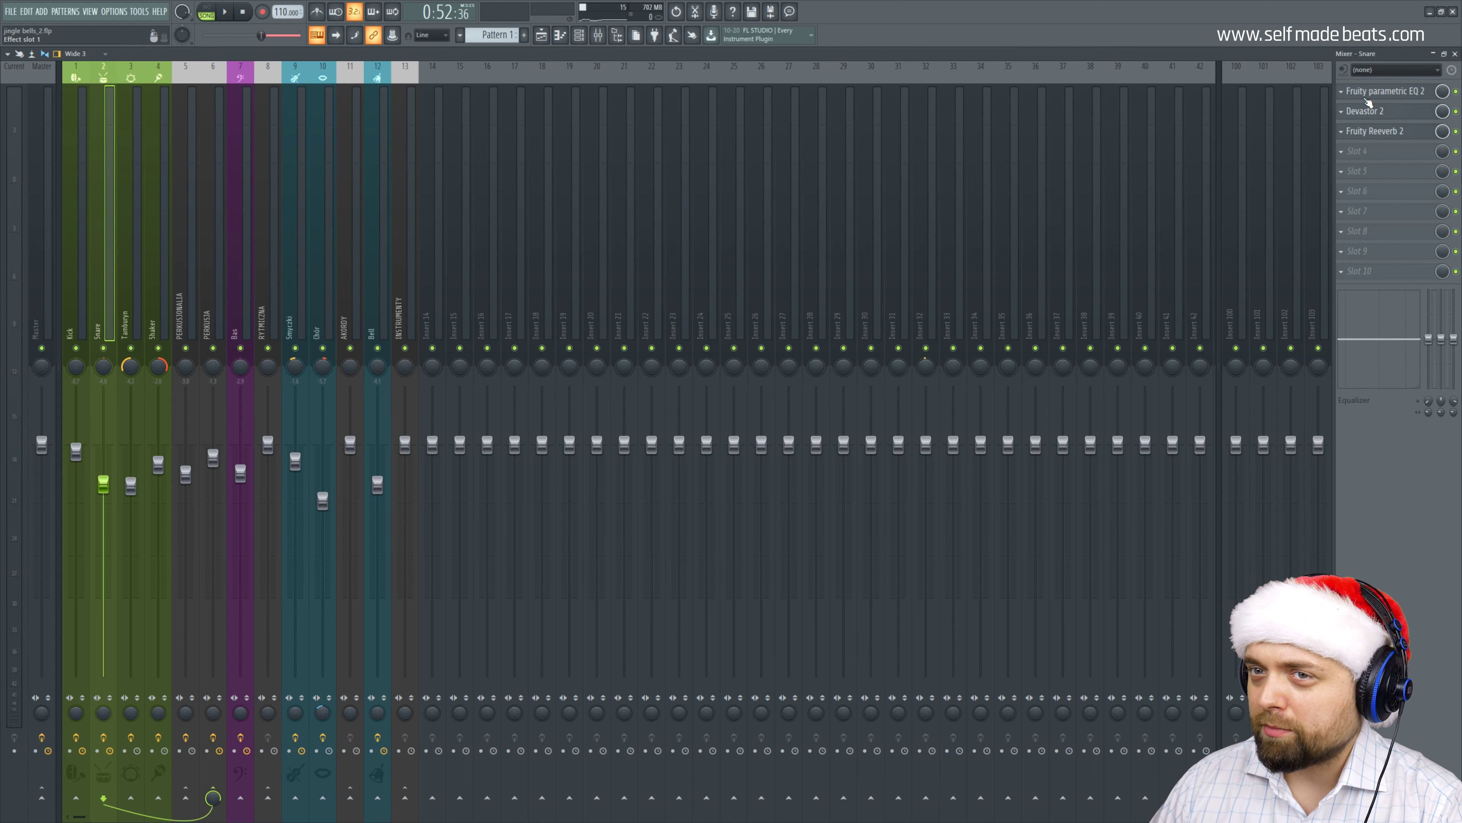
left_click(1367, 95)
left_click_drag(668, 168, 471, 153)
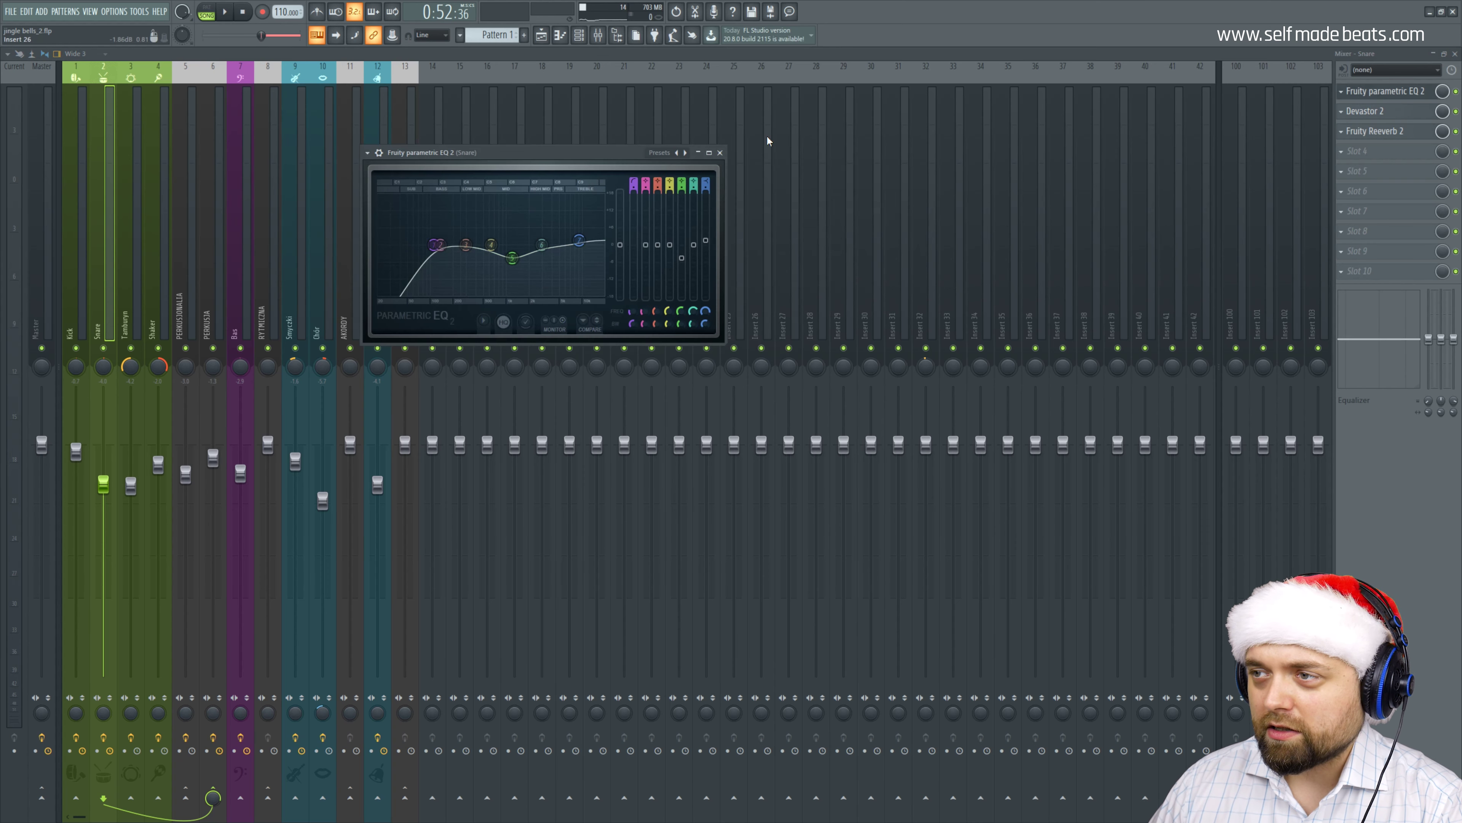
left_click(720, 152)
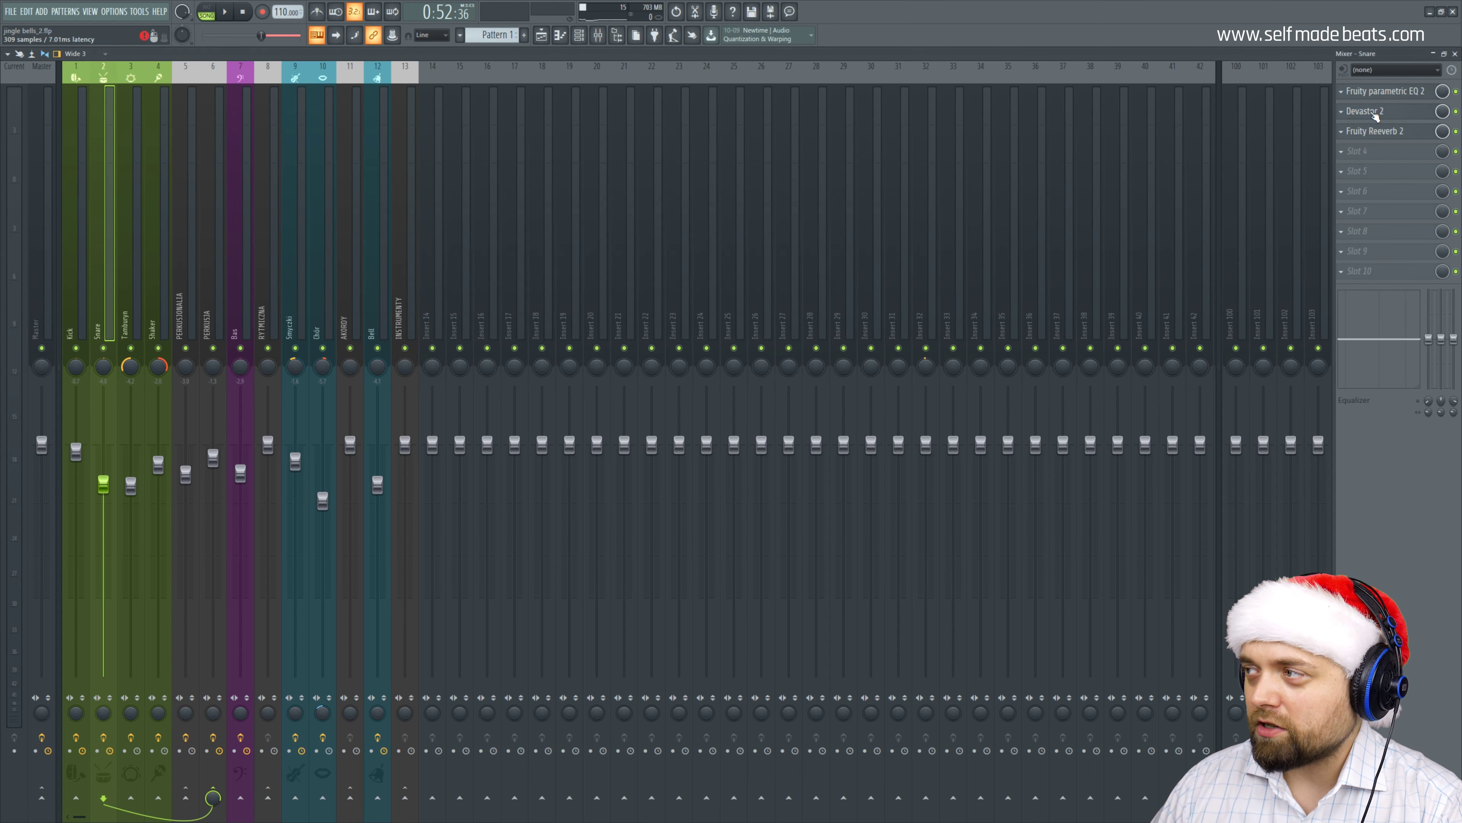
left_click(1376, 115)
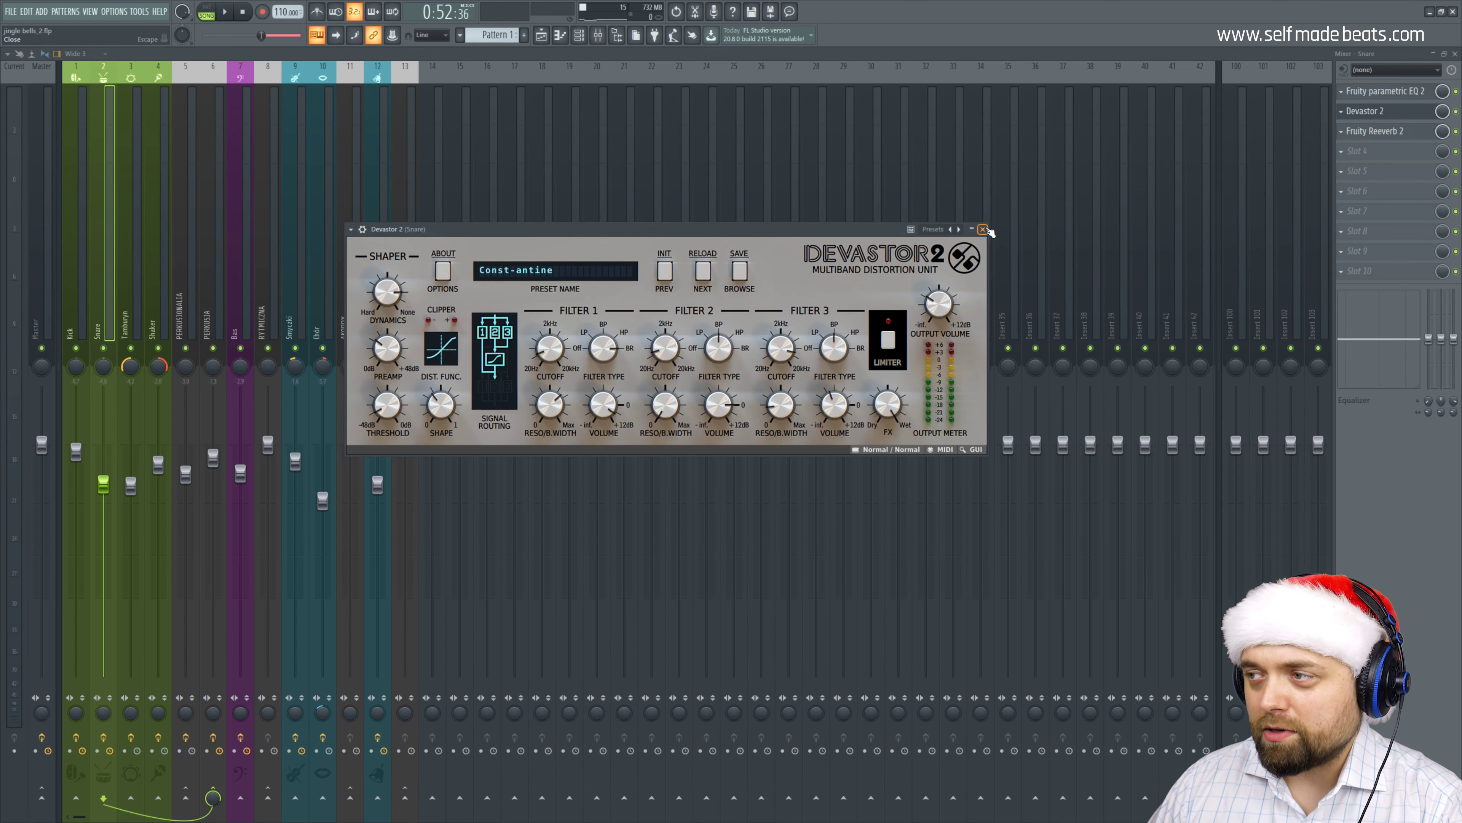
left_click(983, 229)
left_click(1373, 132)
left_click_drag(576, 223, 372, 236)
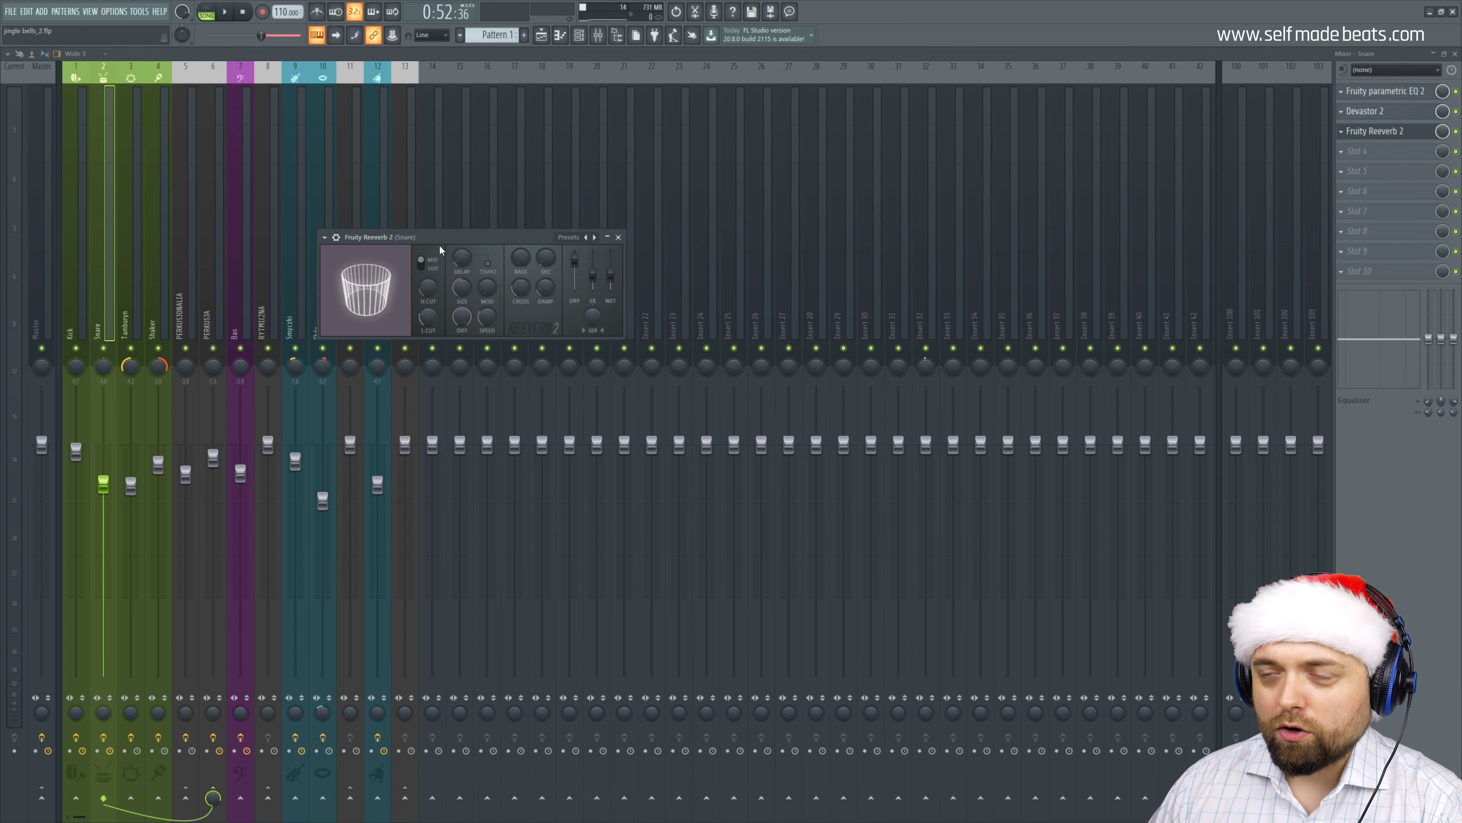
left_click(618, 237)
Review the Fruity parametric EQ 2 curves on the Tamburyn and Shaker mixer tracks.
key("Right")
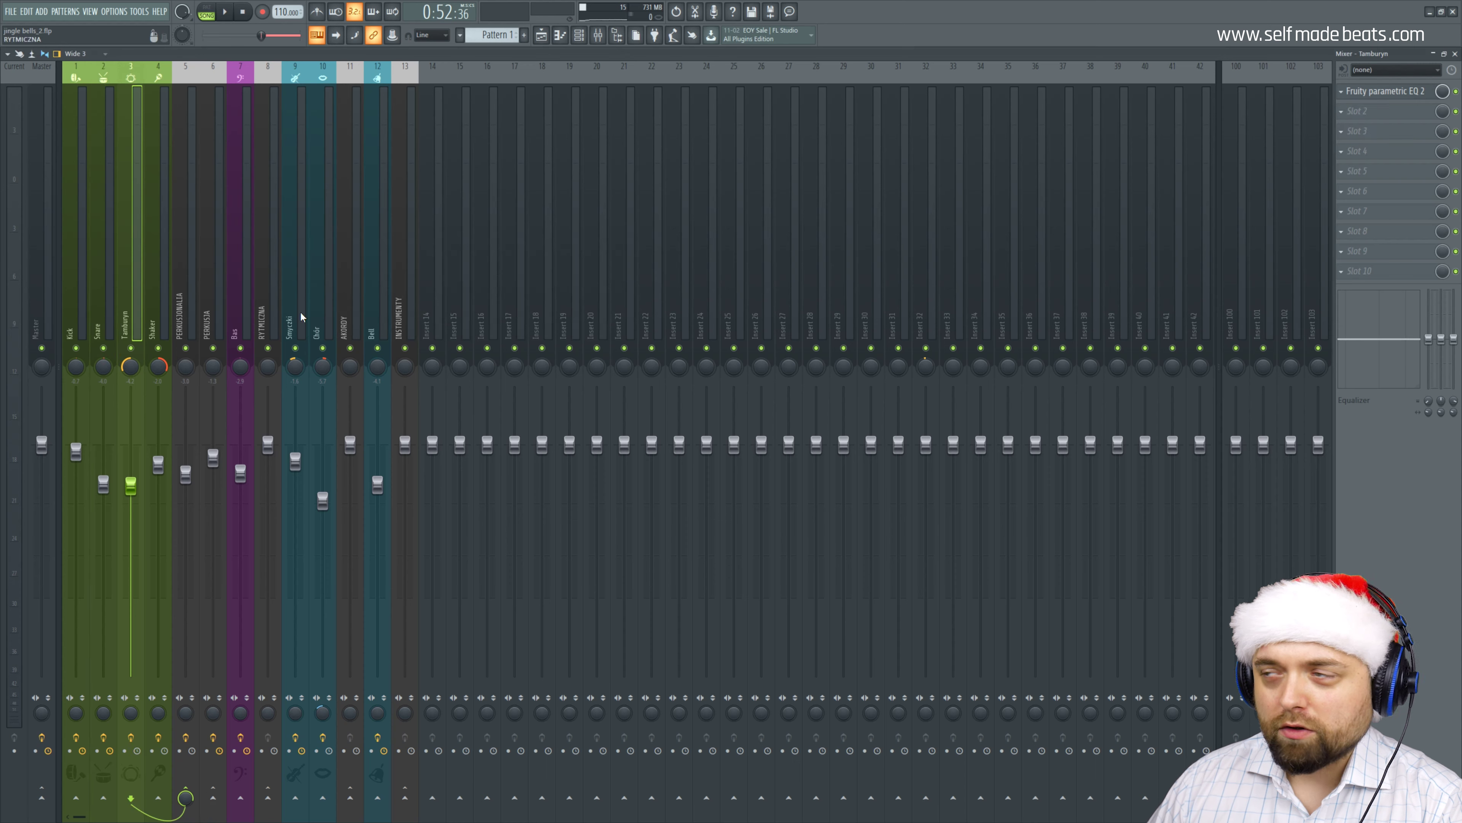
left_click(1397, 95)
left_click_drag(207, 114, 454, 168)
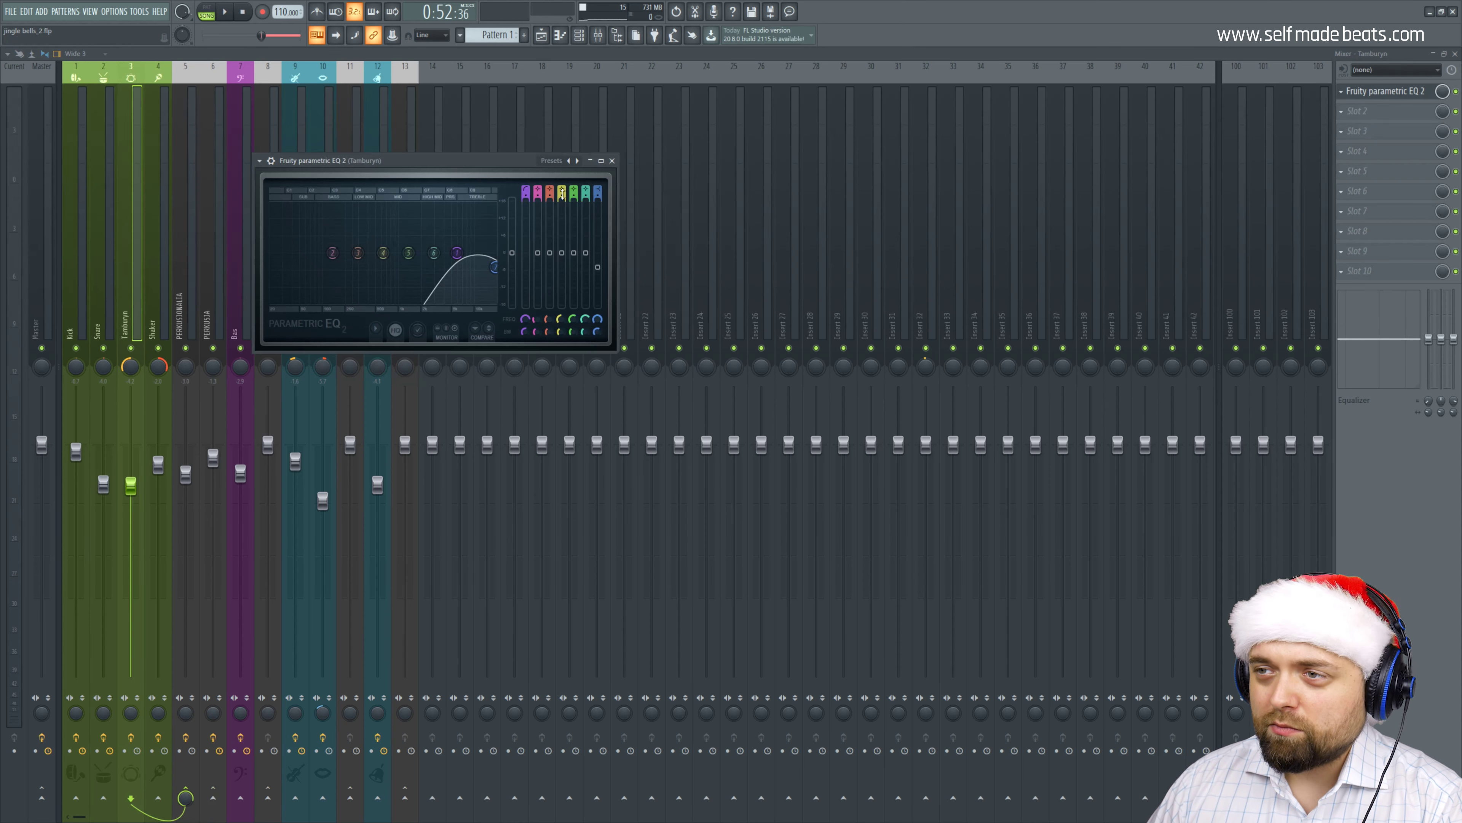
left_click(613, 162)
key("Right")
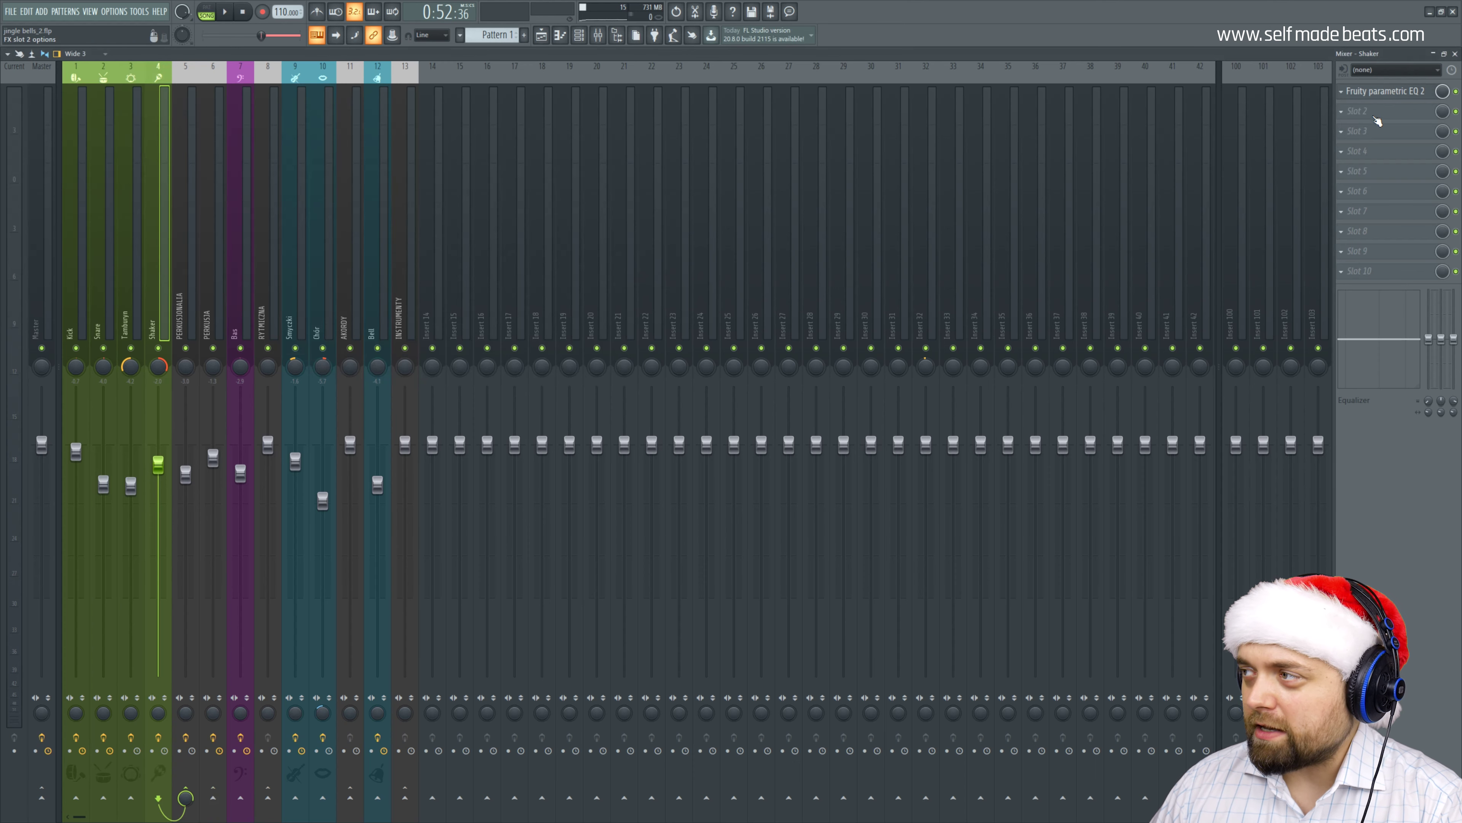
left_click(1374, 97)
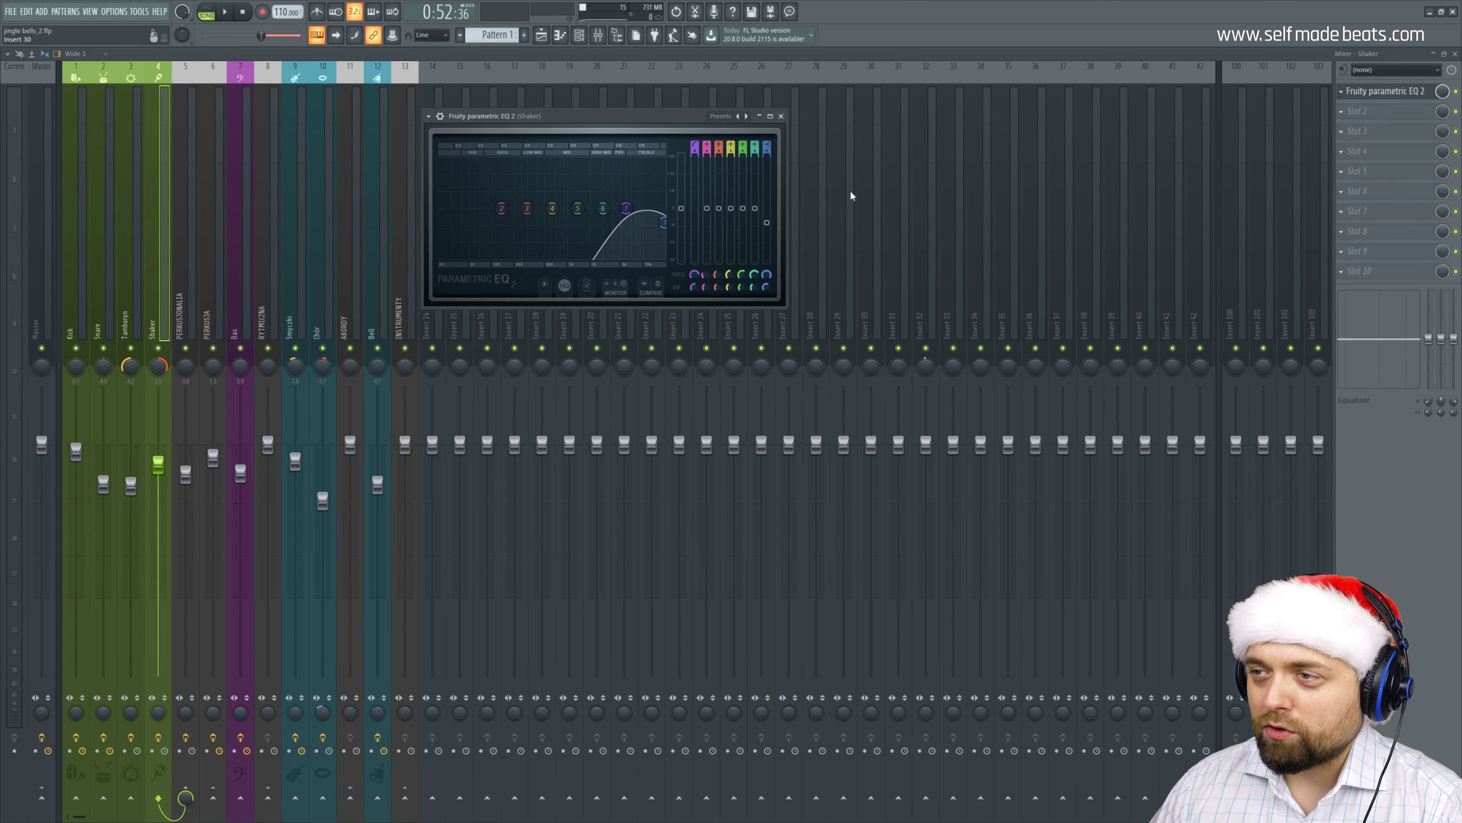
left_click(782, 116)
Review Fruity Reeverb 2 on the PERKUSJONALIA bus and Fruity Limiter on the PERKUSJA bus.
key("Right")
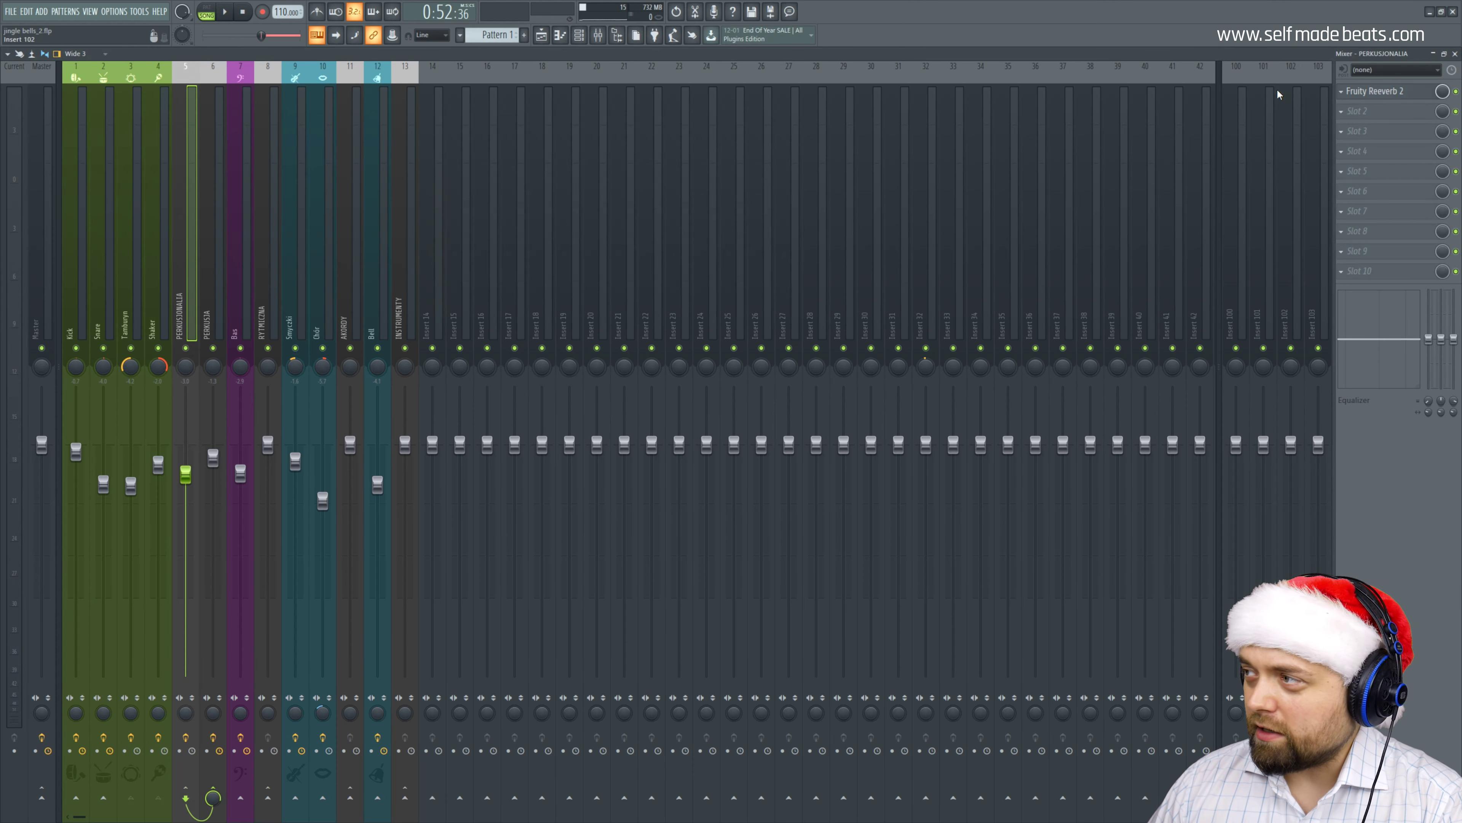
left_click(1390, 97)
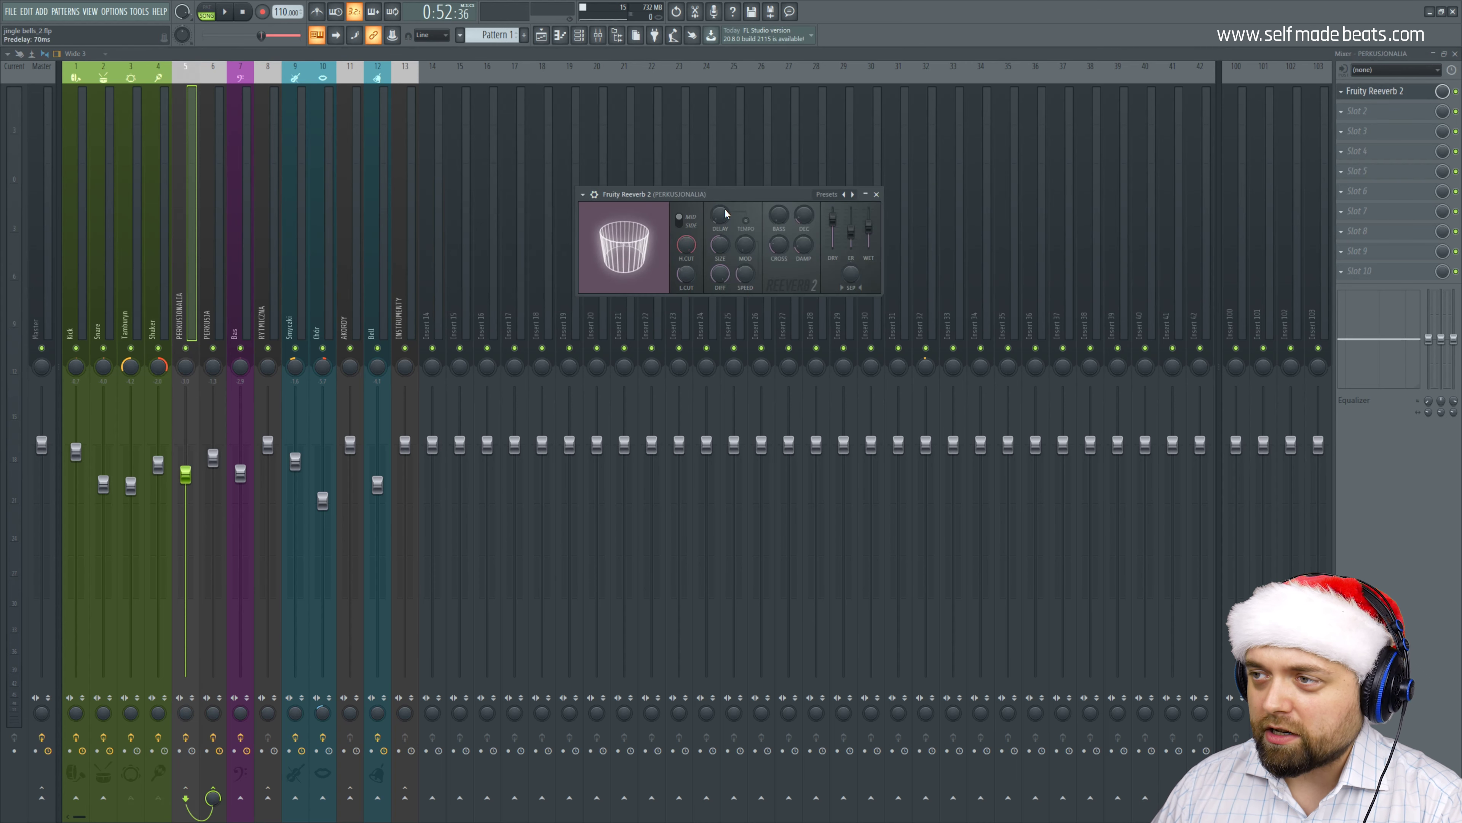
left_click_drag(724, 195, 570, 207)
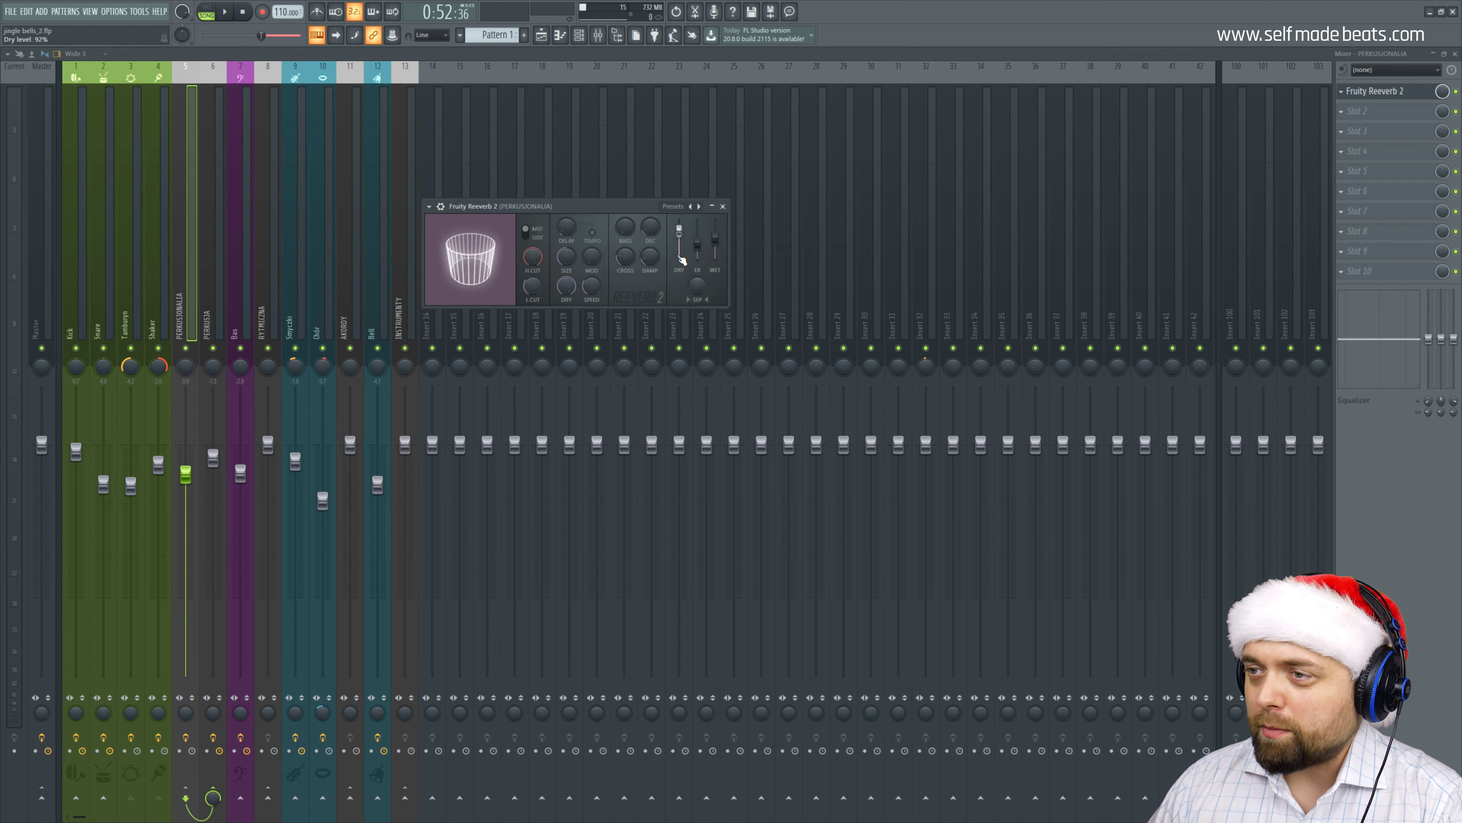
left_click(722, 207)
left_click(214, 317)
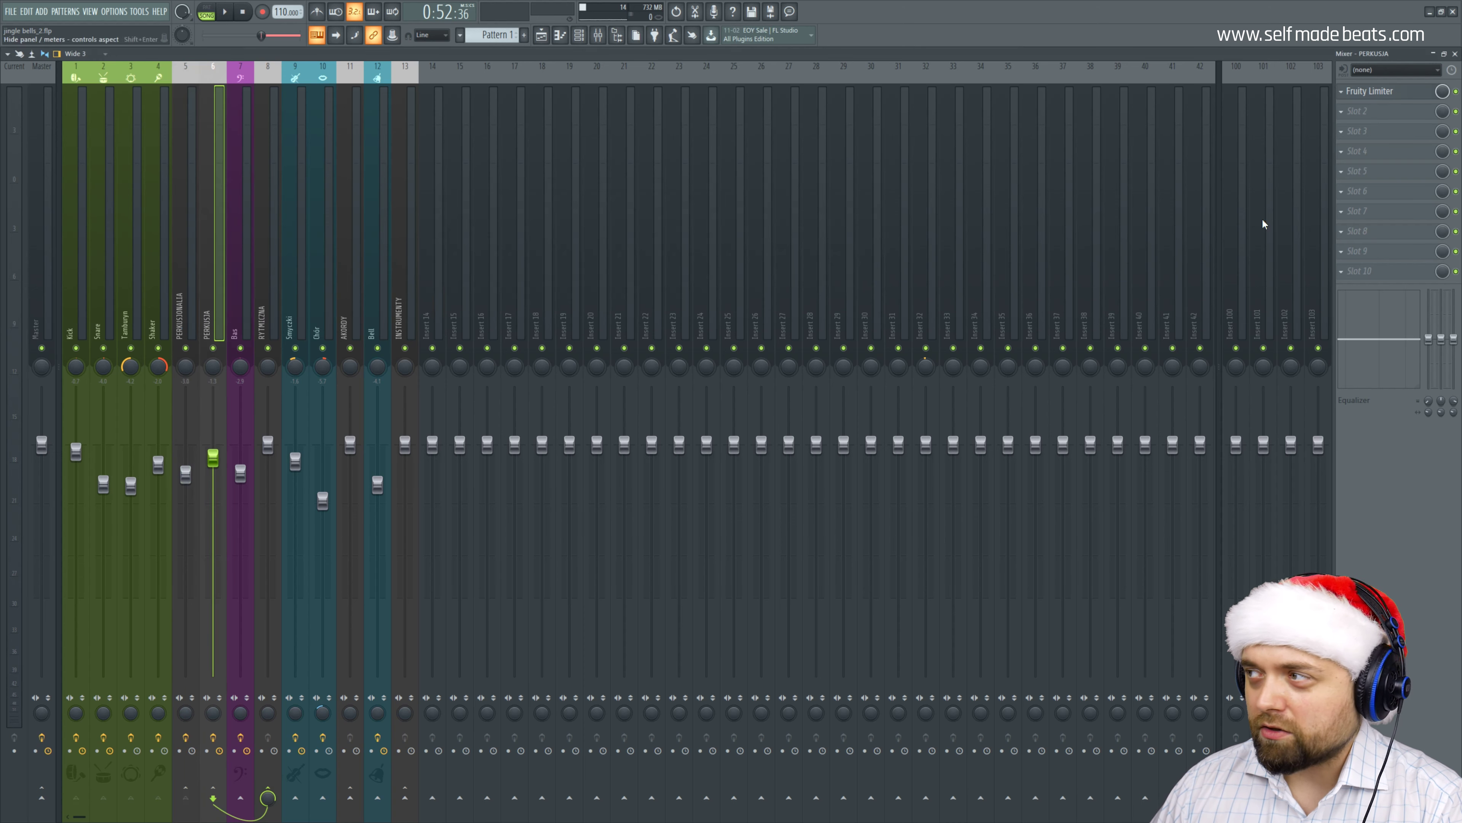
left_click(1377, 95)
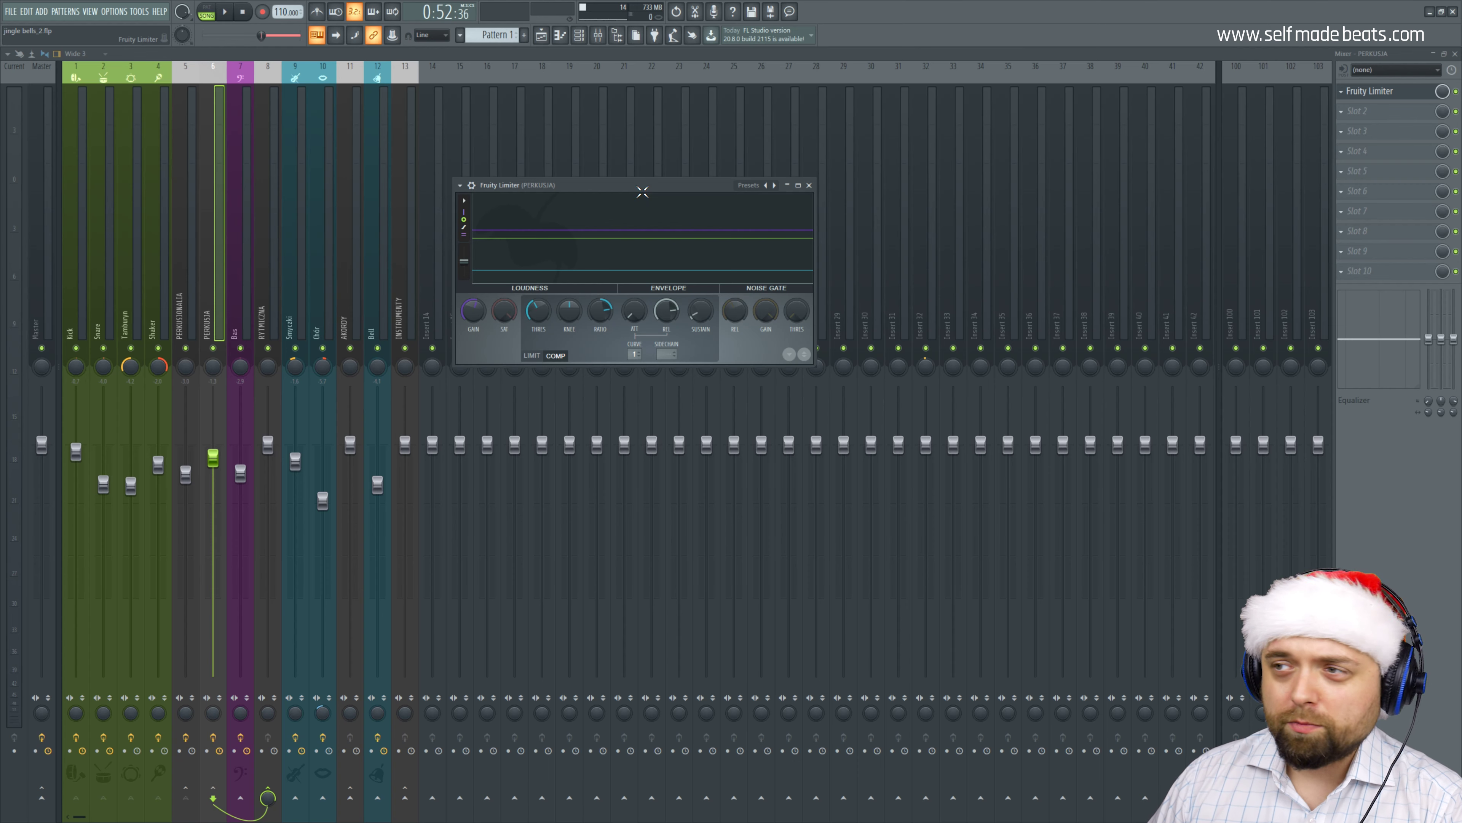
left_click(809, 185)
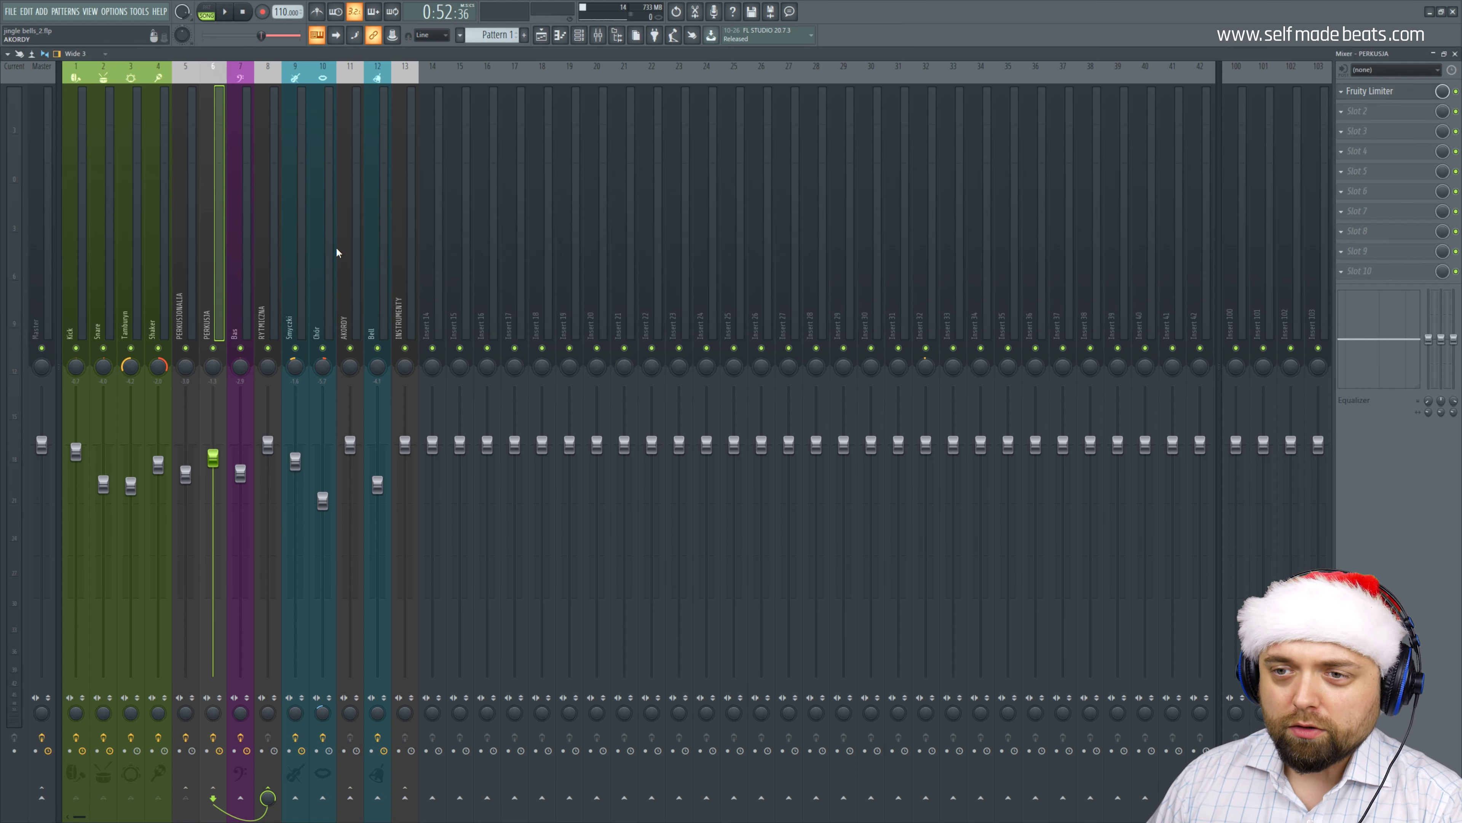
Review the Bas mixer track's Fruity parametric EQ 2, Devastor 2 and Fruity Limiter settings.
left_click(240, 271)
left_click(1382, 91)
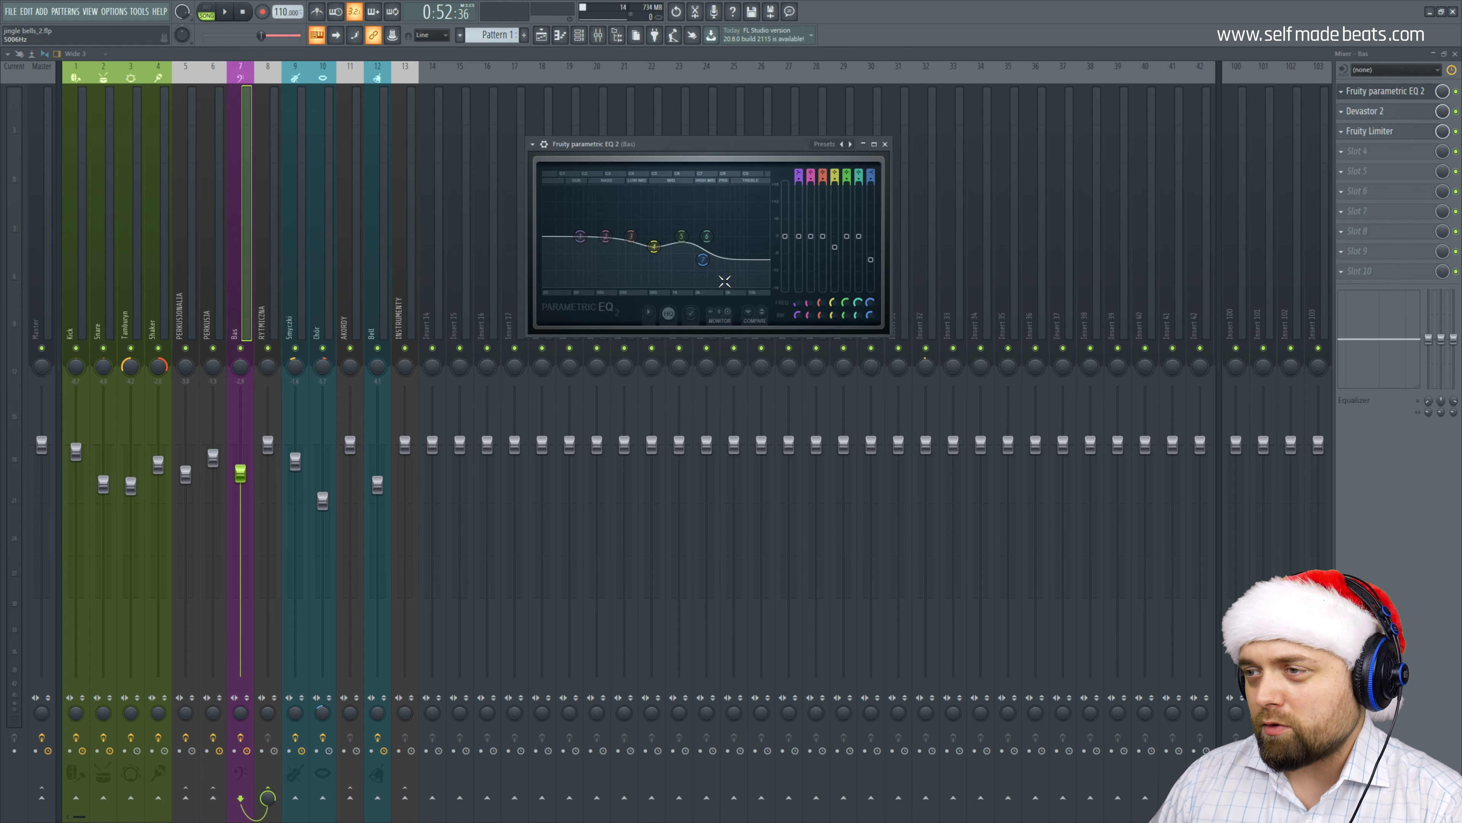
left_click(885, 144)
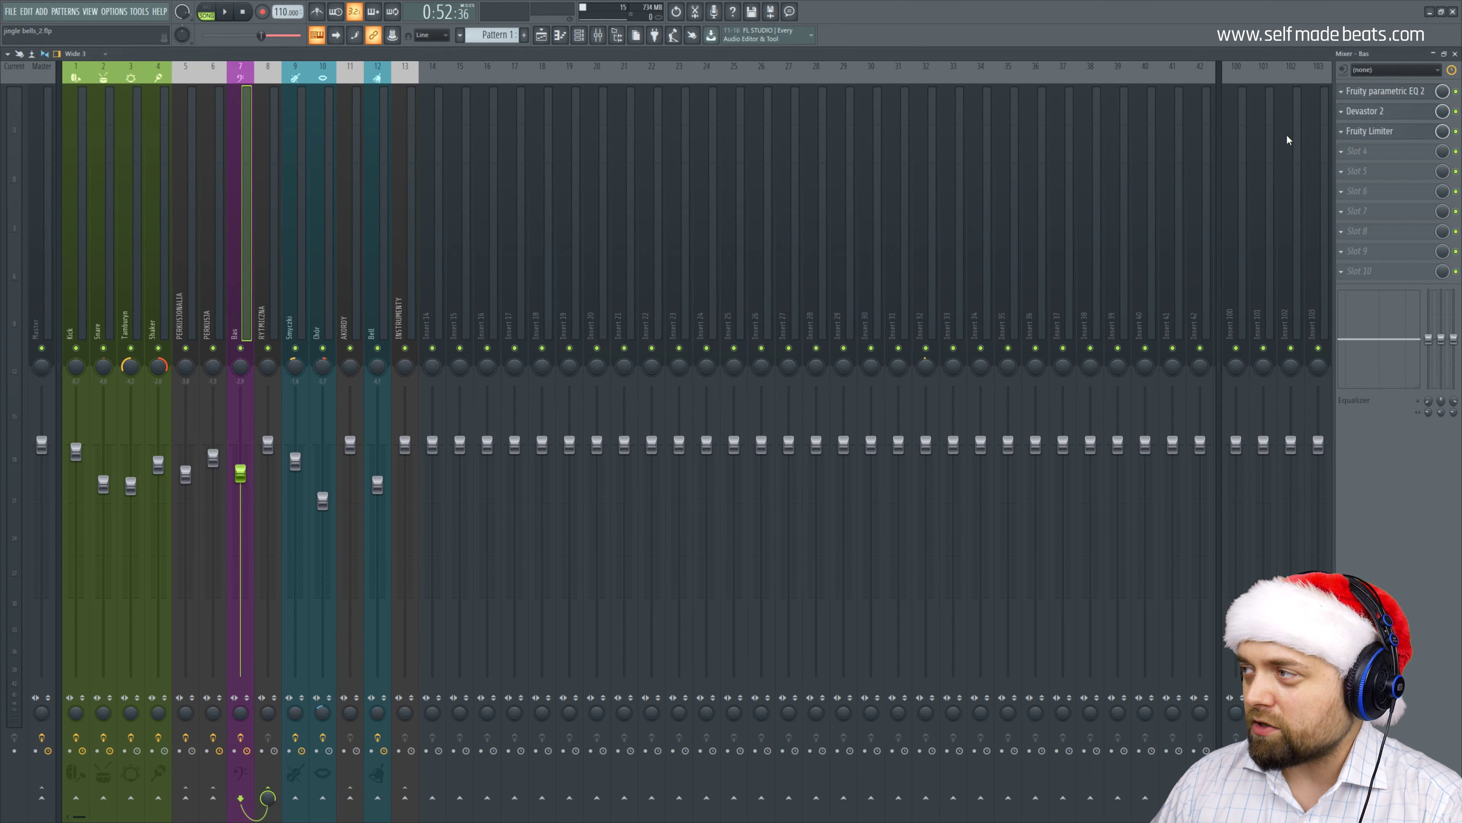
left_click(1404, 115)
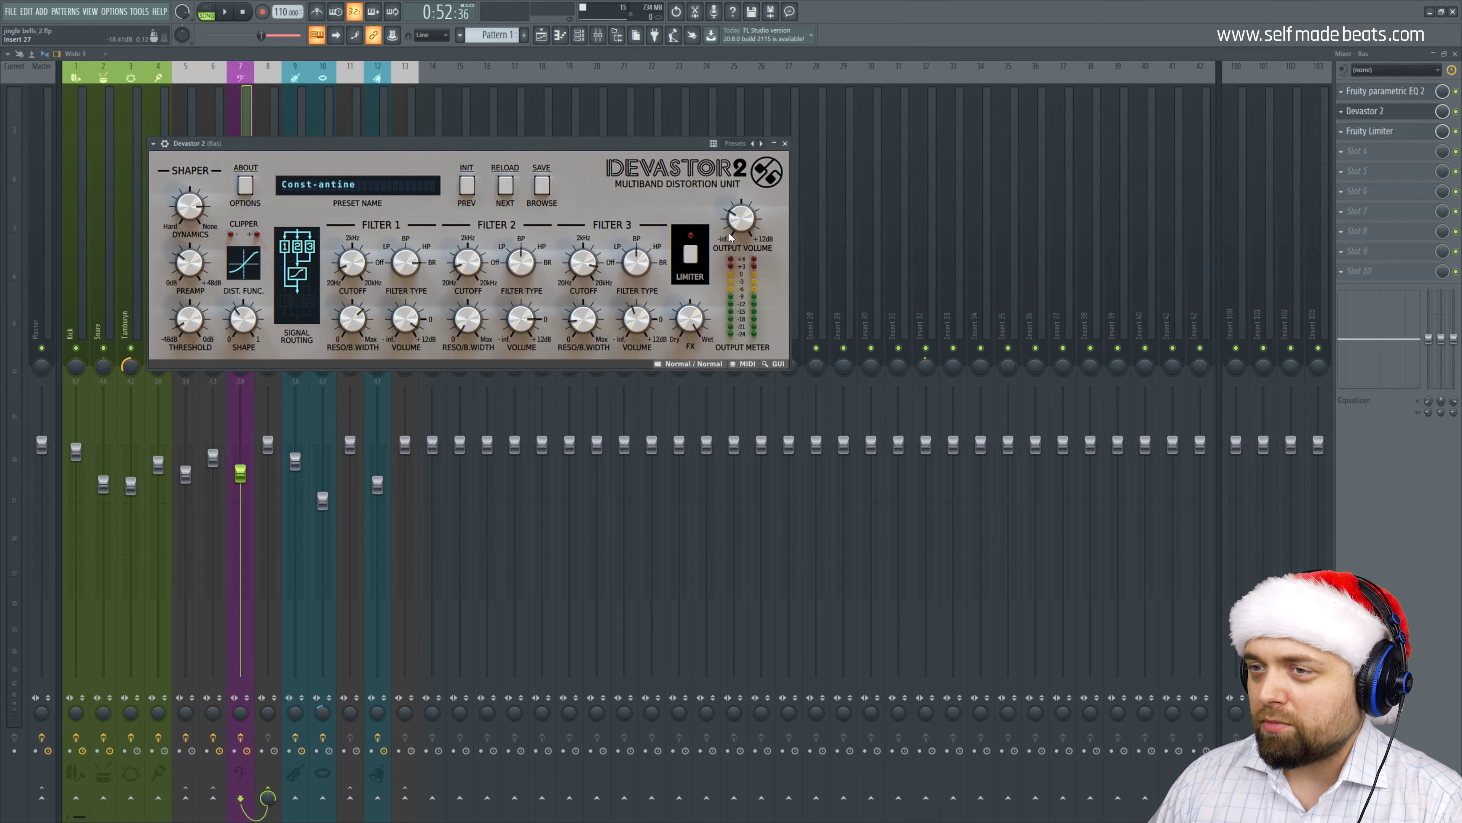
left_click(785, 144)
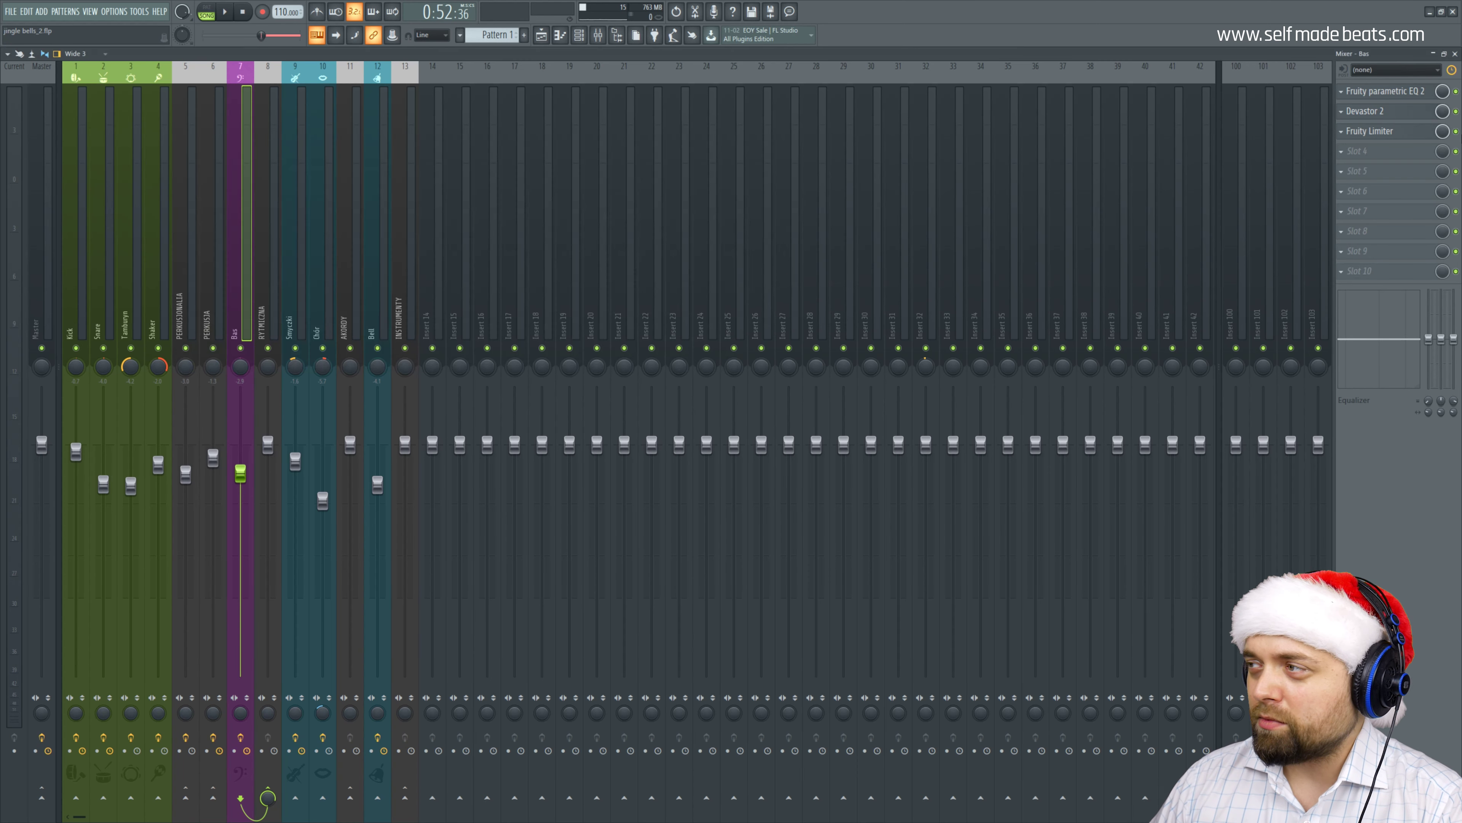
left_click(1388, 134)
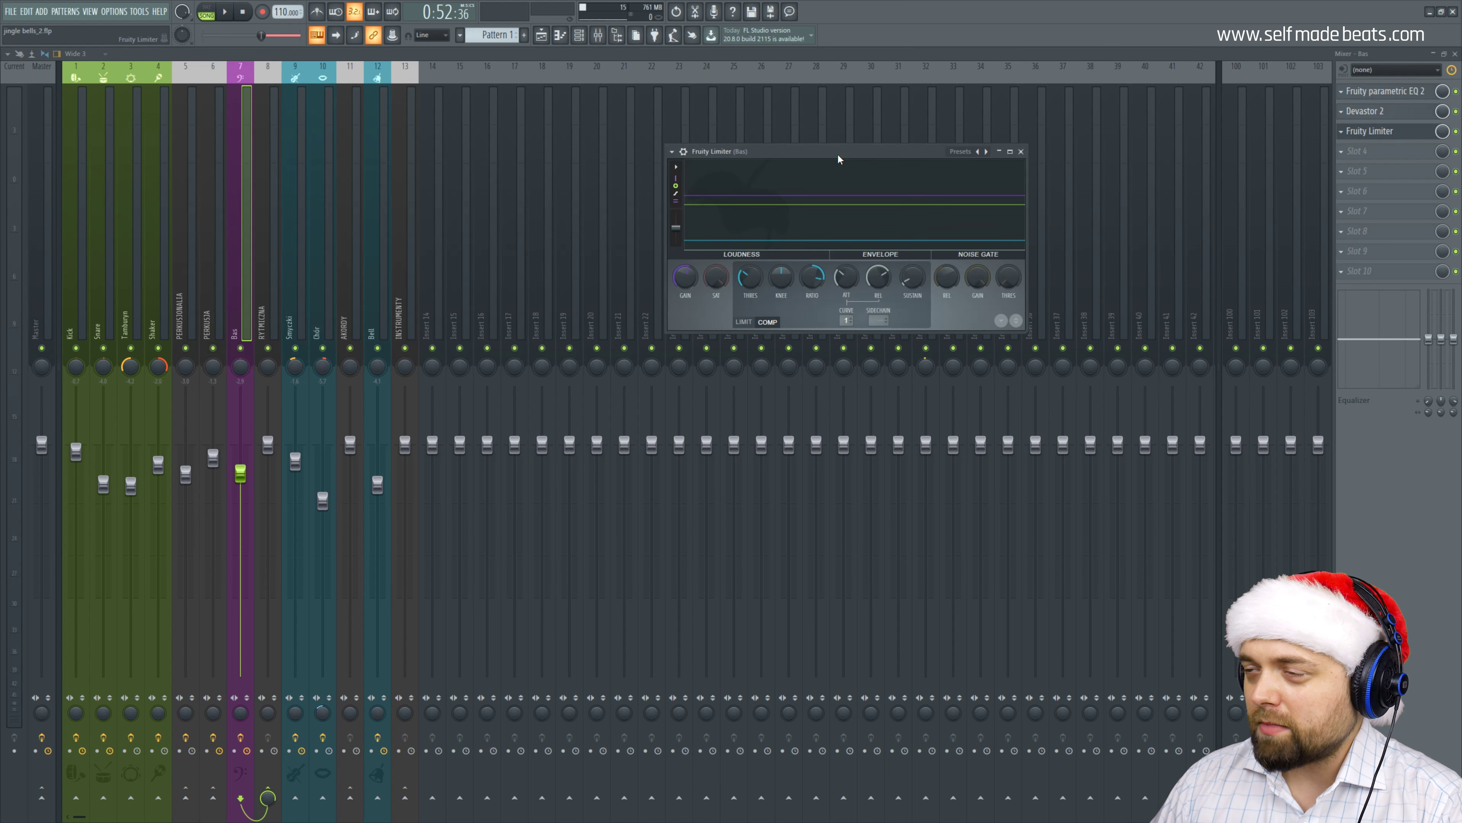
left_click_drag(838, 160, 550, 174)
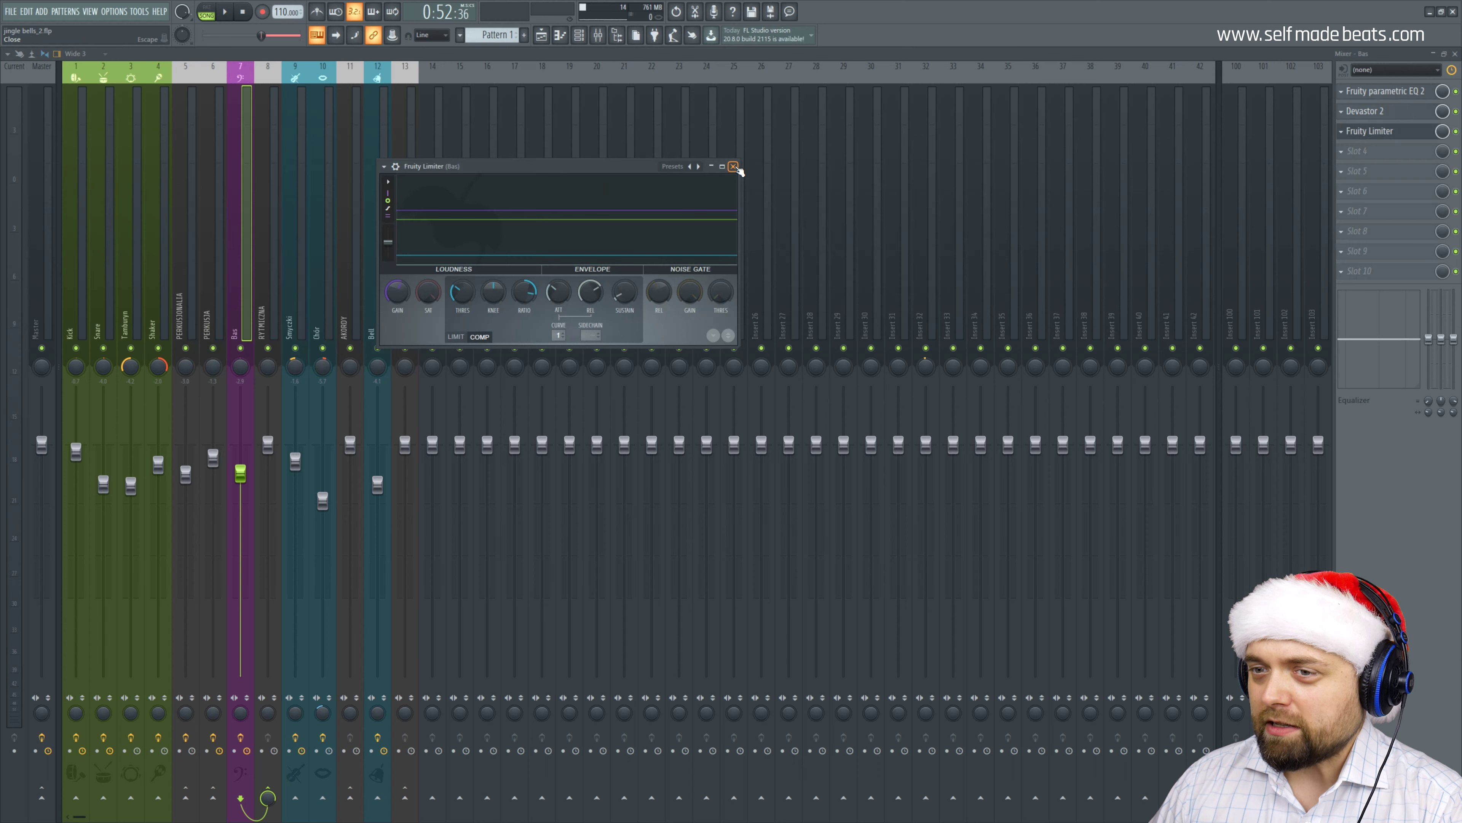
left_click(733, 167)
Check the RYTMICZNA bus for effects and review Fruity parametric EQ 2 and Fruity Reeverb 2 on the Smyczki track.
left_click(272, 275)
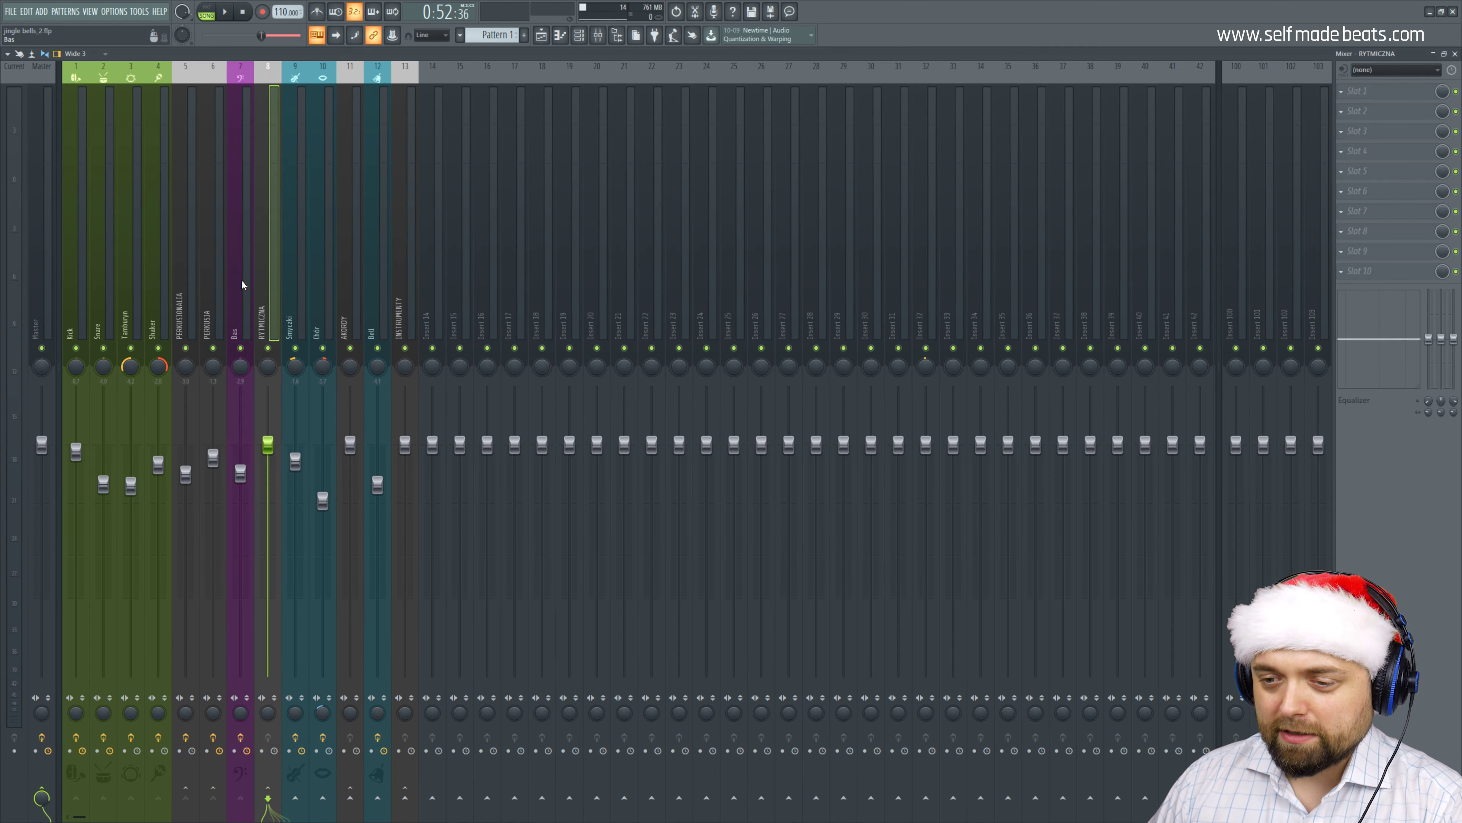
left_click(298, 264)
left_click(1385, 95)
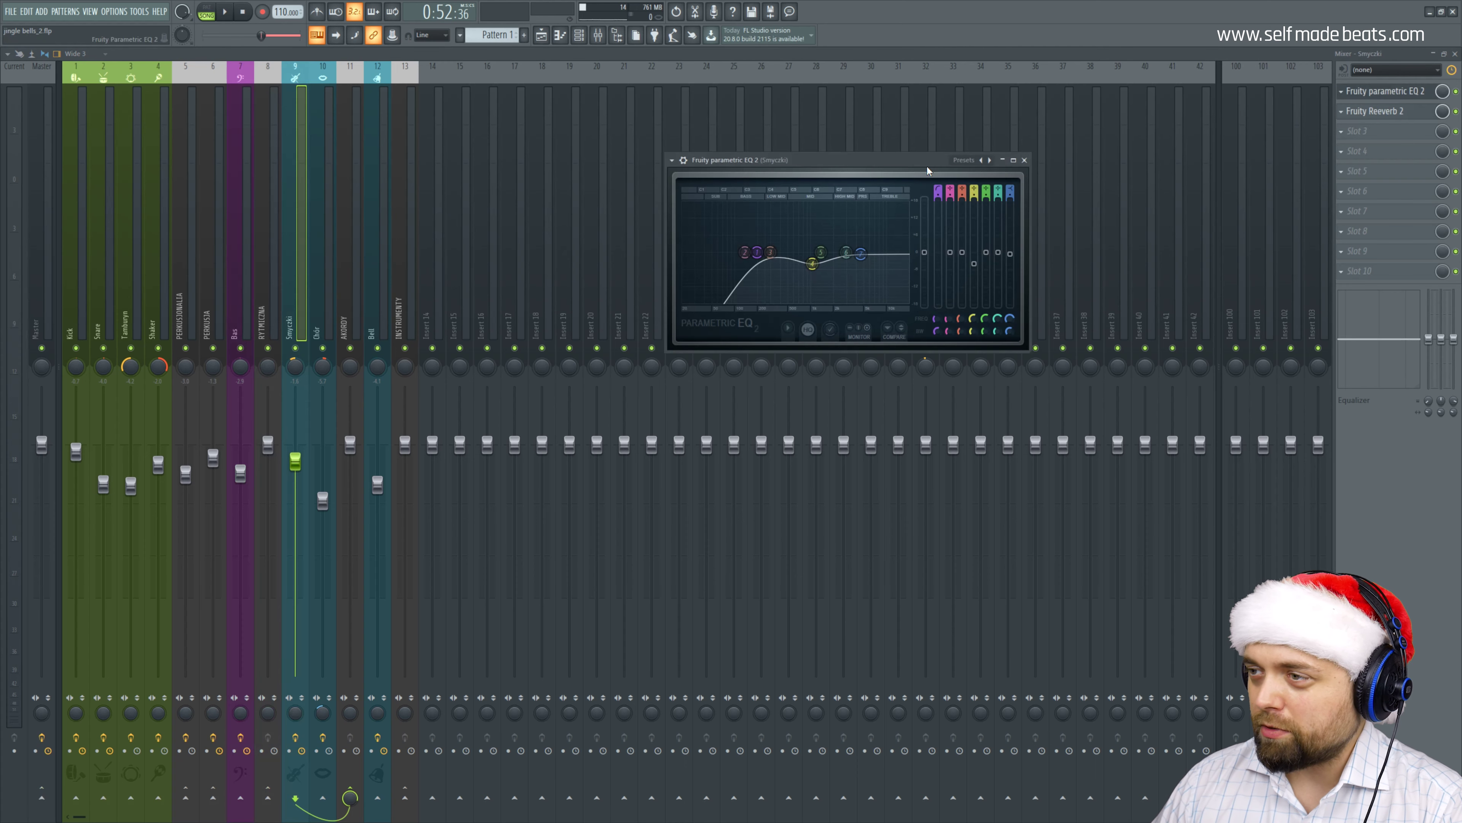
left_click_drag(866, 176, 589, 180)
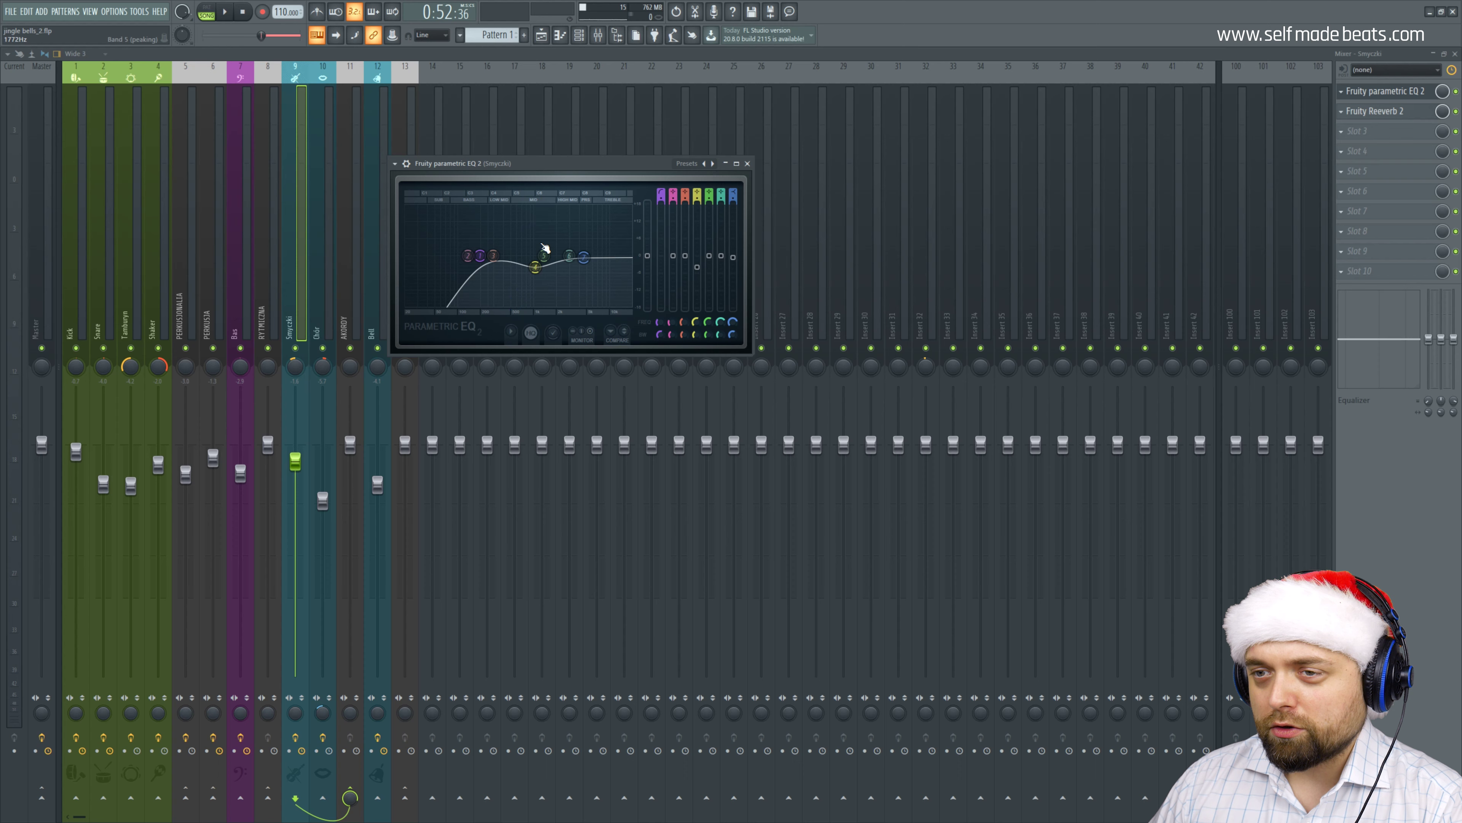
left_click(747, 164)
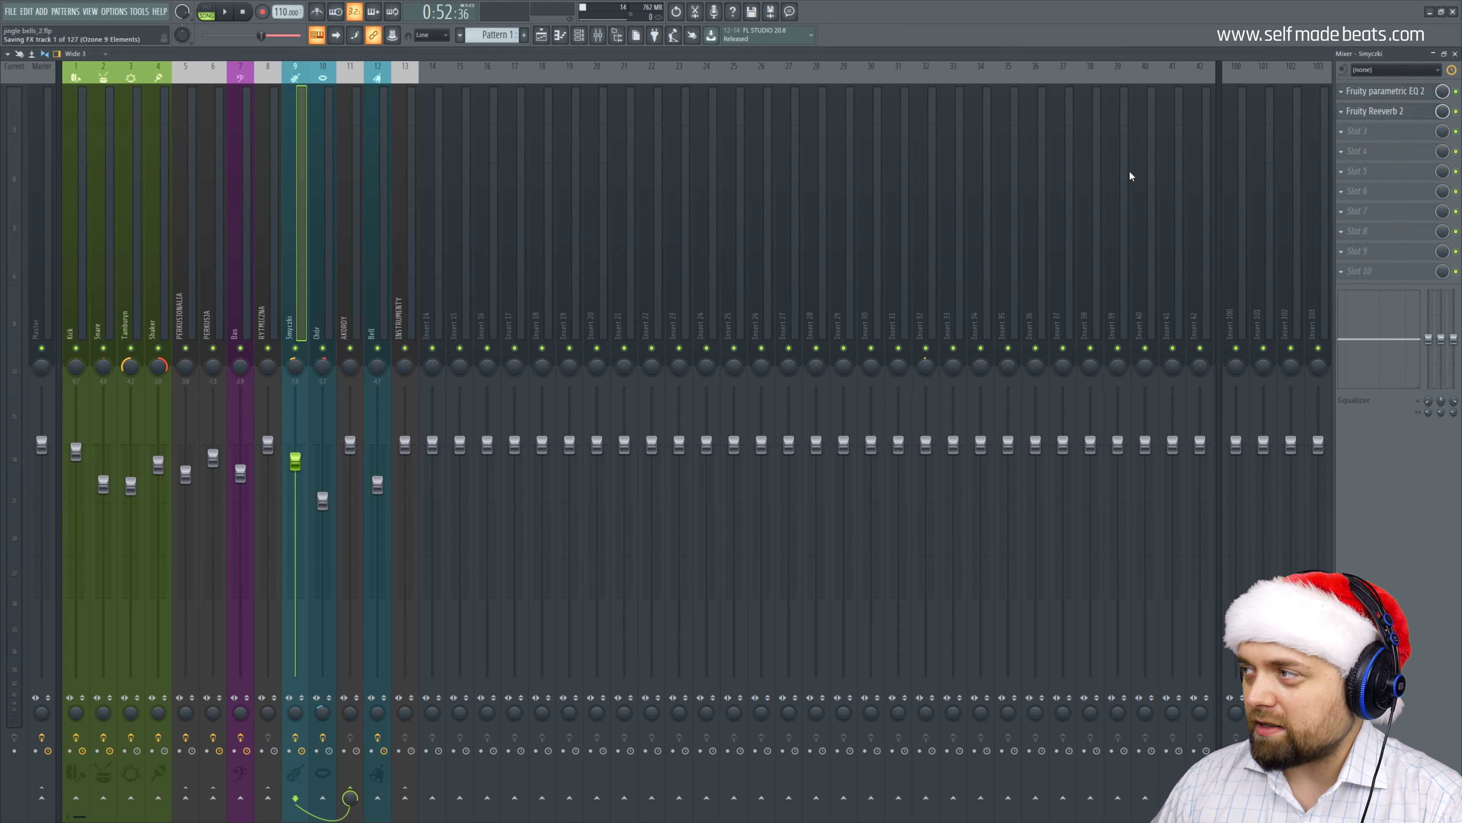
left_click(1394, 112)
left_click(722, 251)
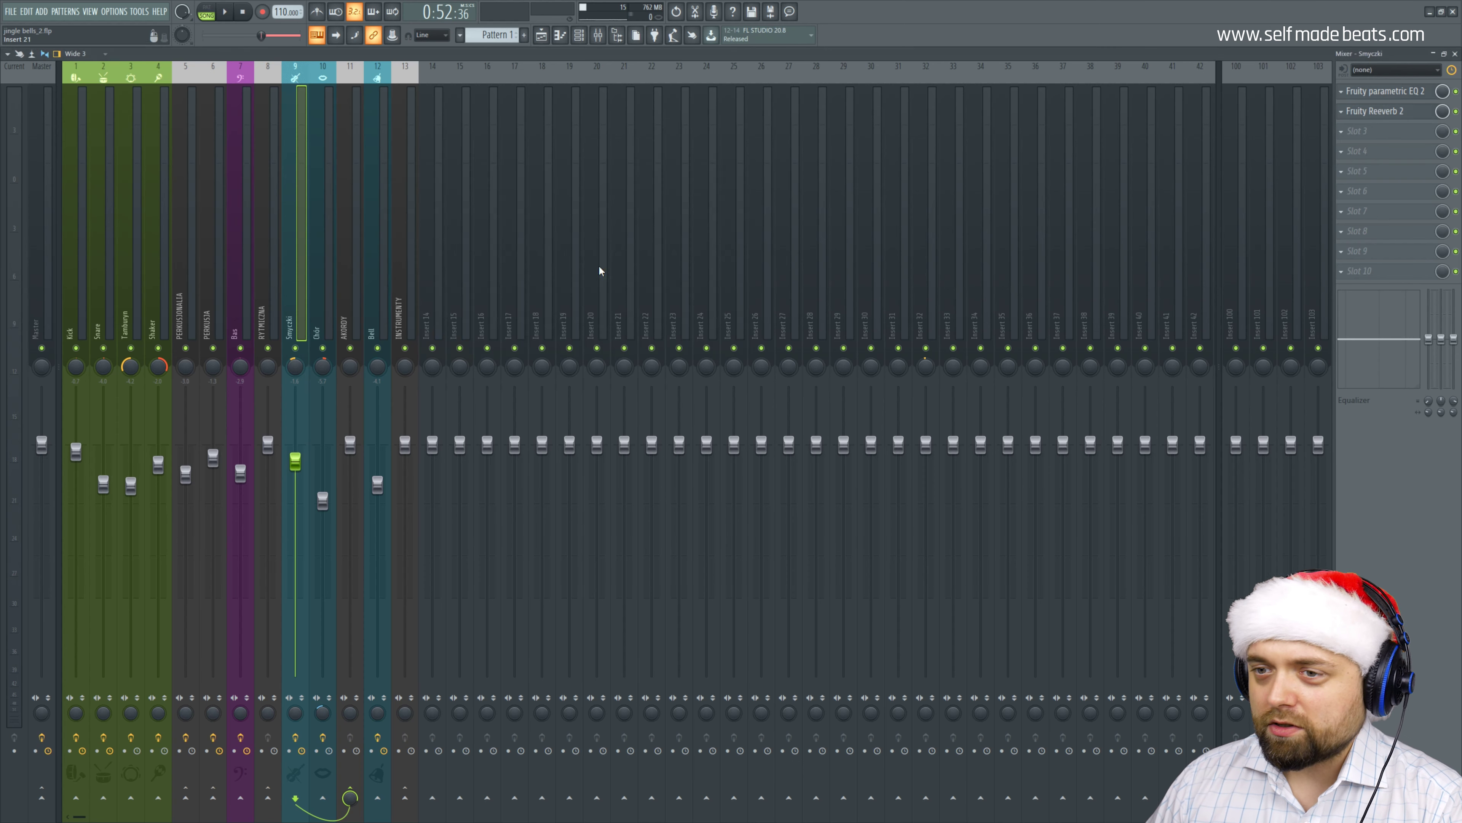
Review the Chór mixer track's Ozone Imager, Fruity parametric EQ 2 and Fruity Reeverb 2 settings.
left_click(324, 302)
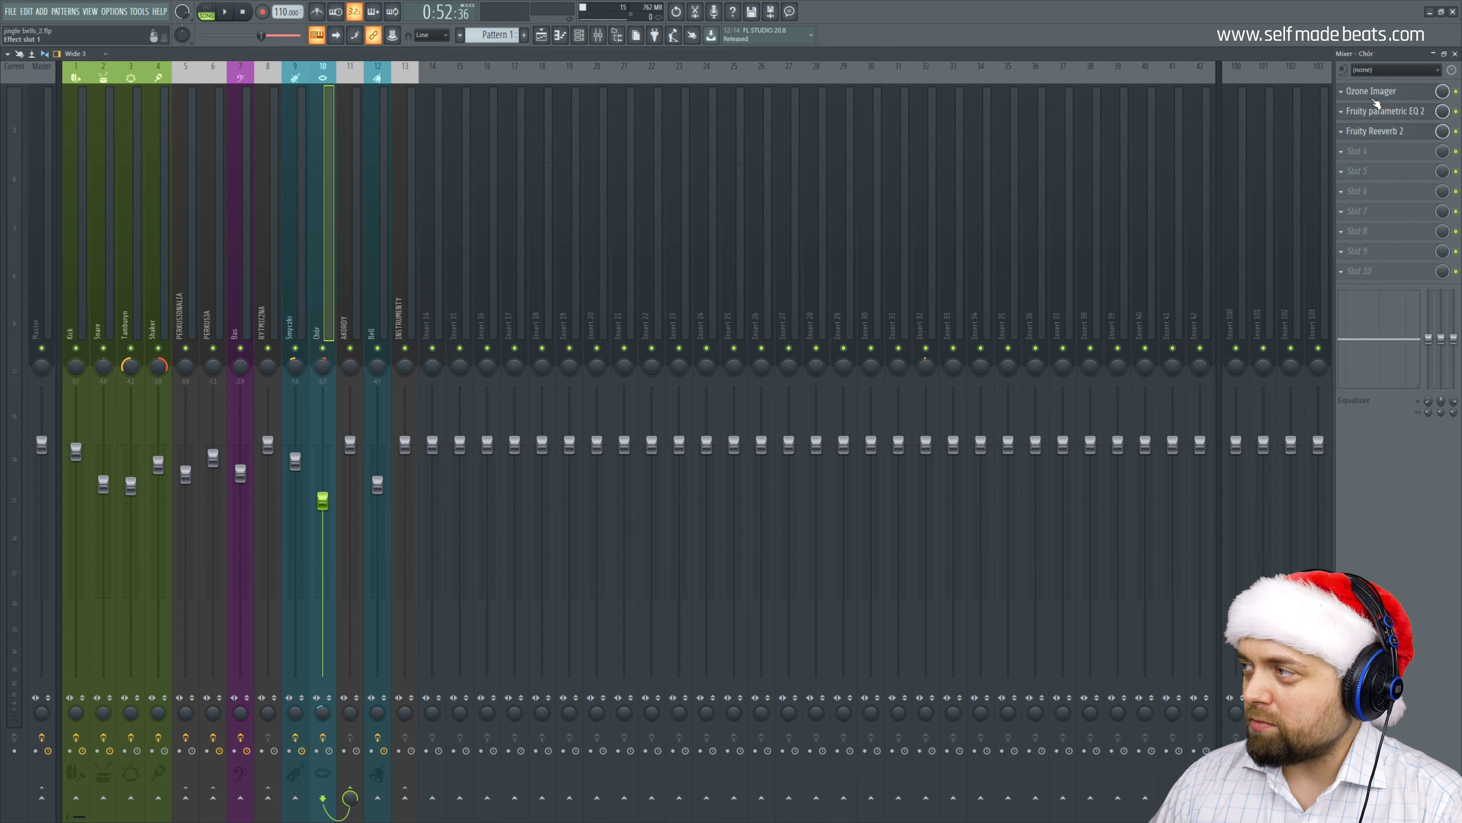
left_click(1379, 94)
left_click_drag(809, 185, 589, 198)
left_click(805, 198)
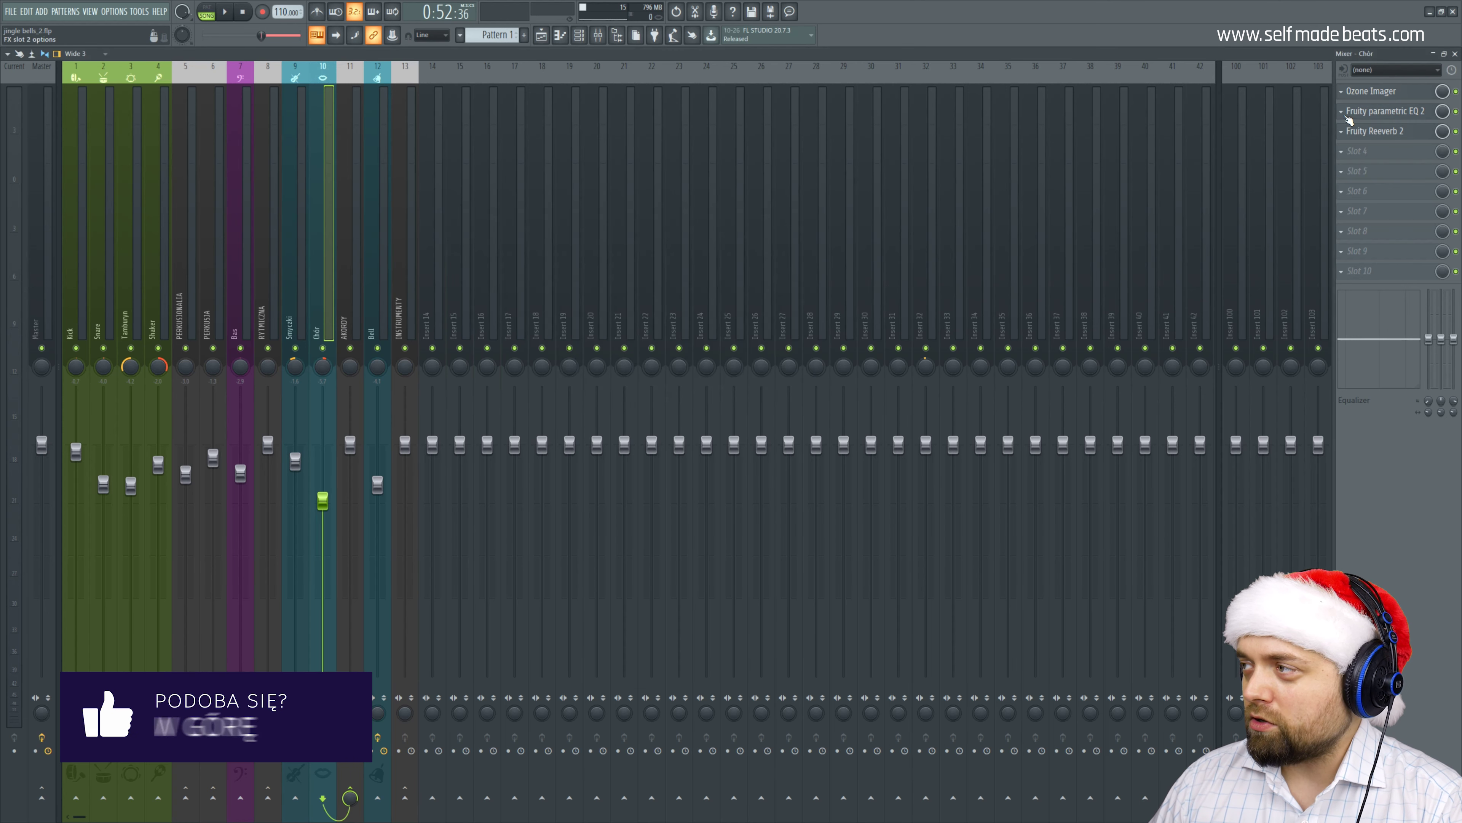
left_click(1385, 111)
left_click_drag(642, 180, 579, 180)
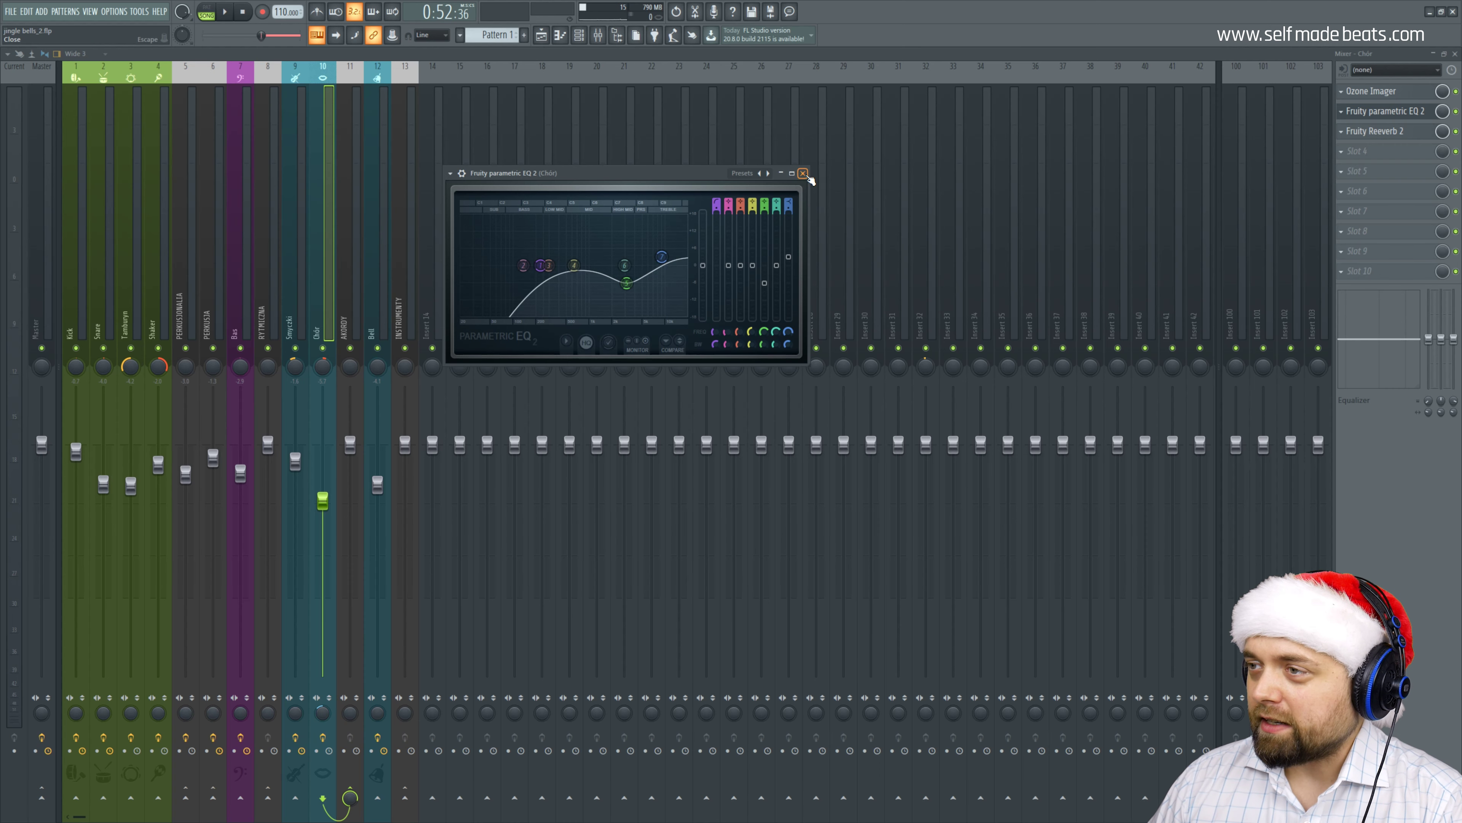
left_click(803, 173)
left_click(1368, 131)
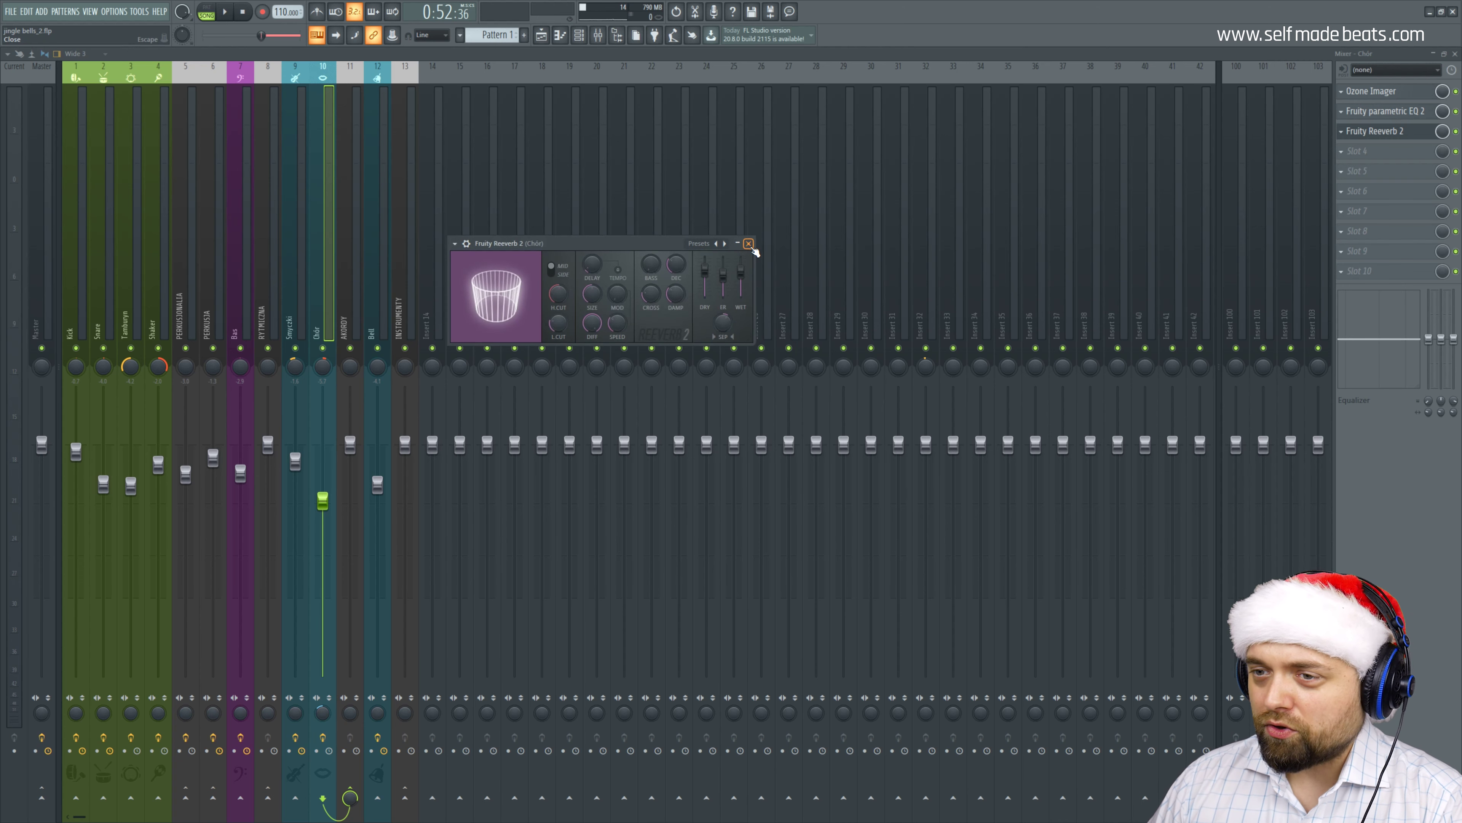
left_click(749, 244)
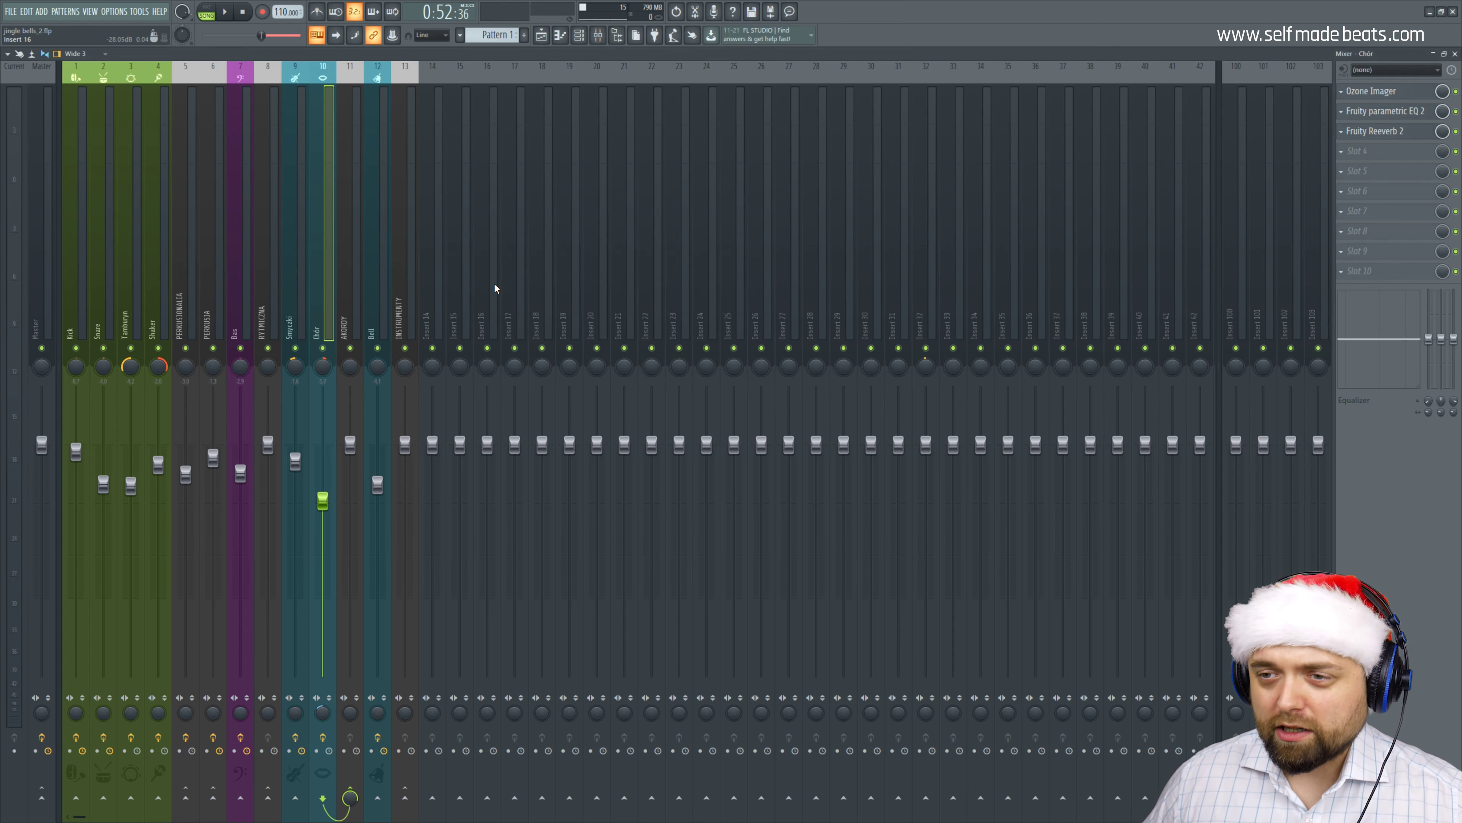
Review the Bell mixer track's Fruity parametric EQ 2, soothe and Fruity Reeverb 2 settings.
left_click(373, 265)
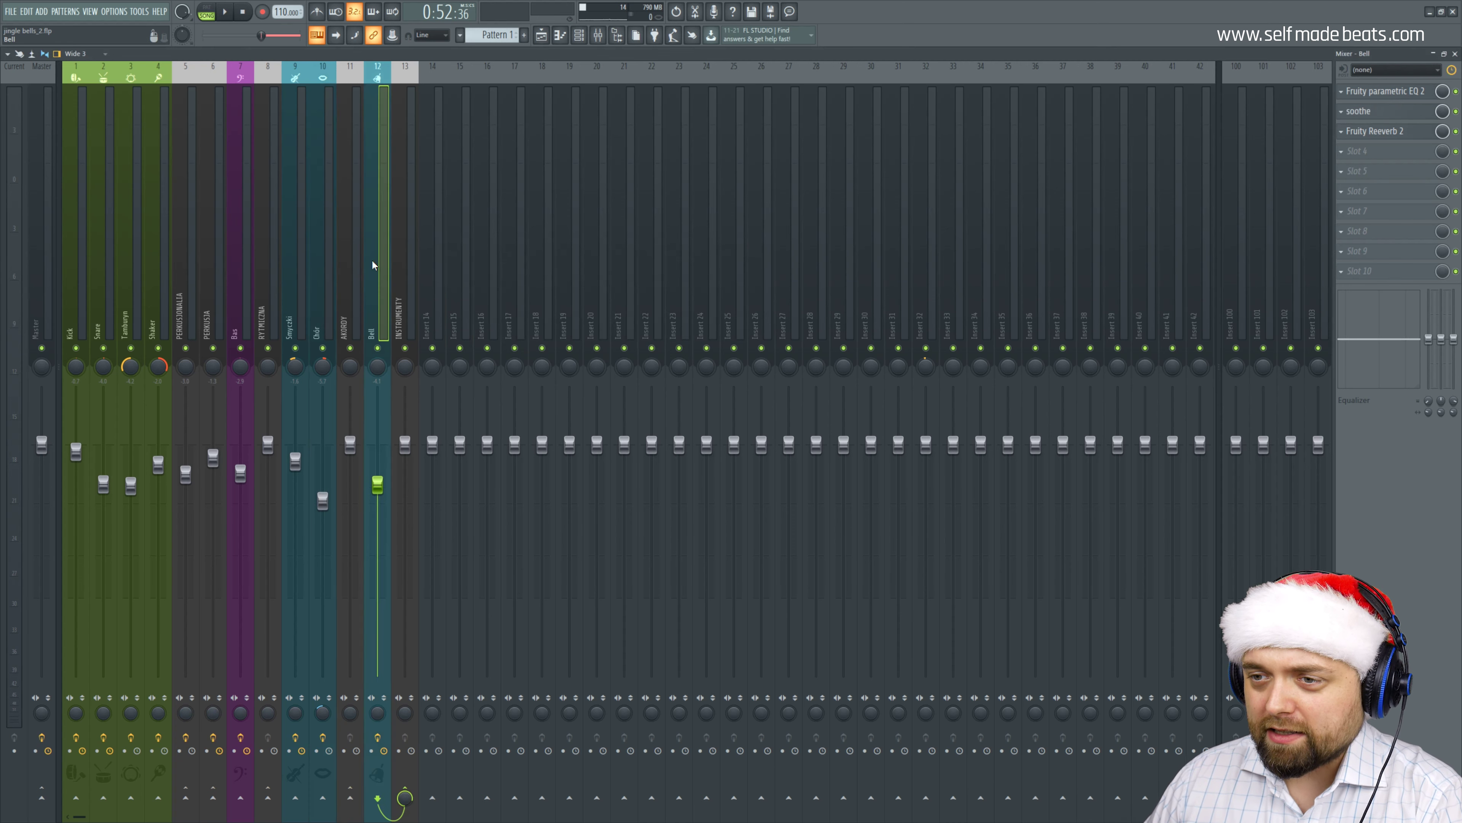
left_click(1387, 93)
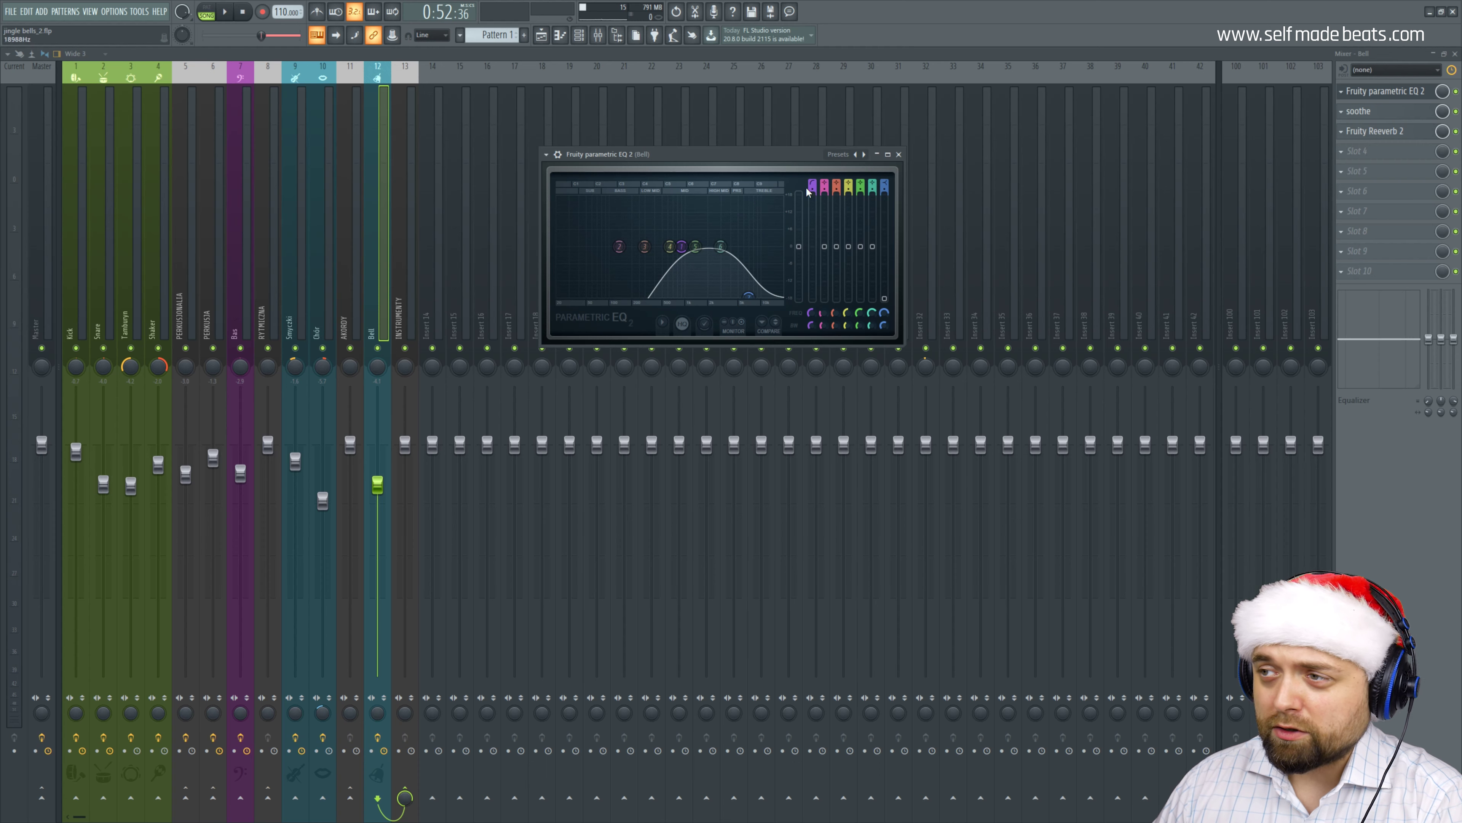
left_click(898, 154)
left_click(1371, 110)
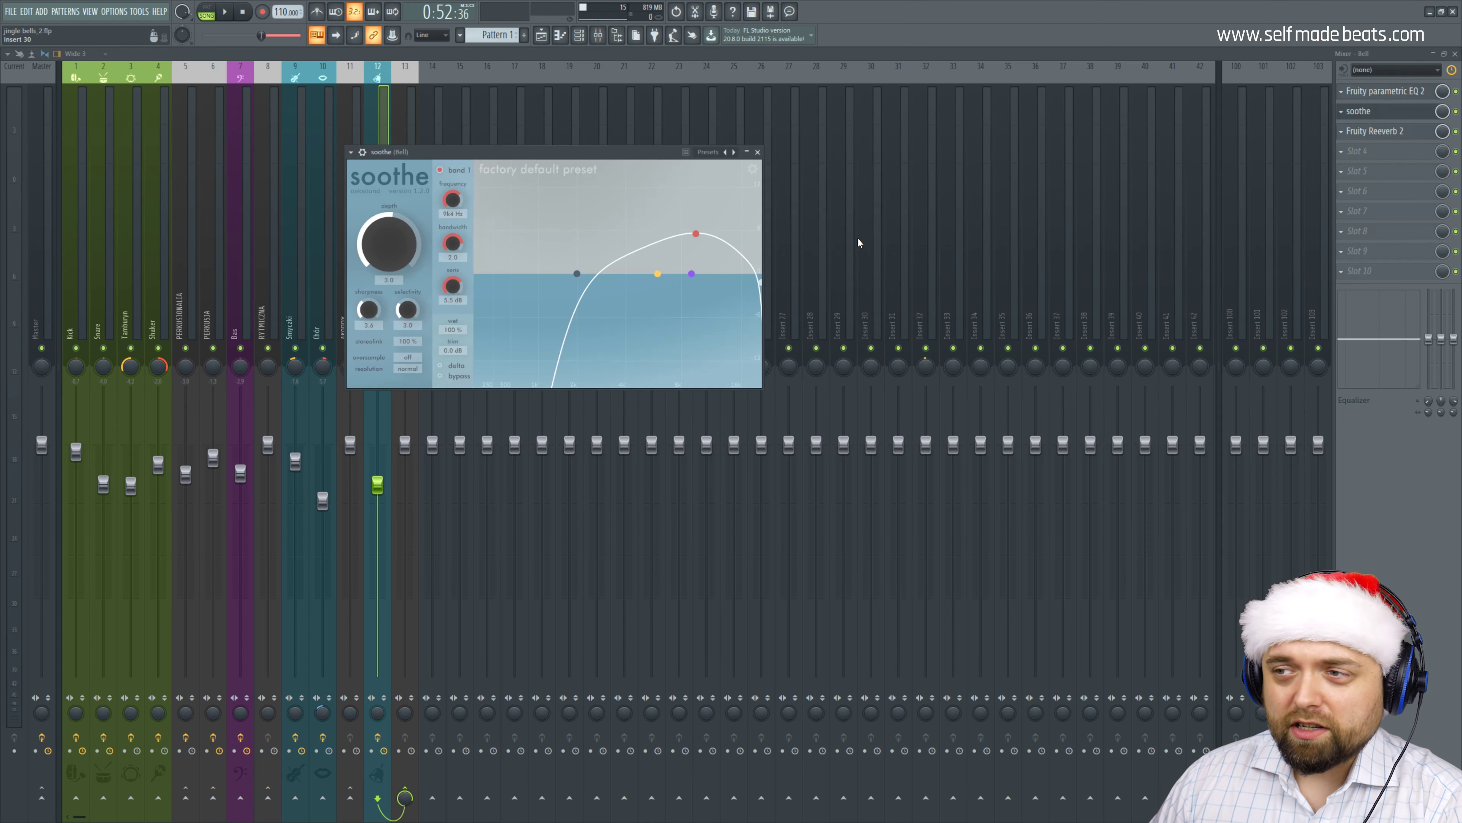
left_click(757, 152)
left_click(1387, 135)
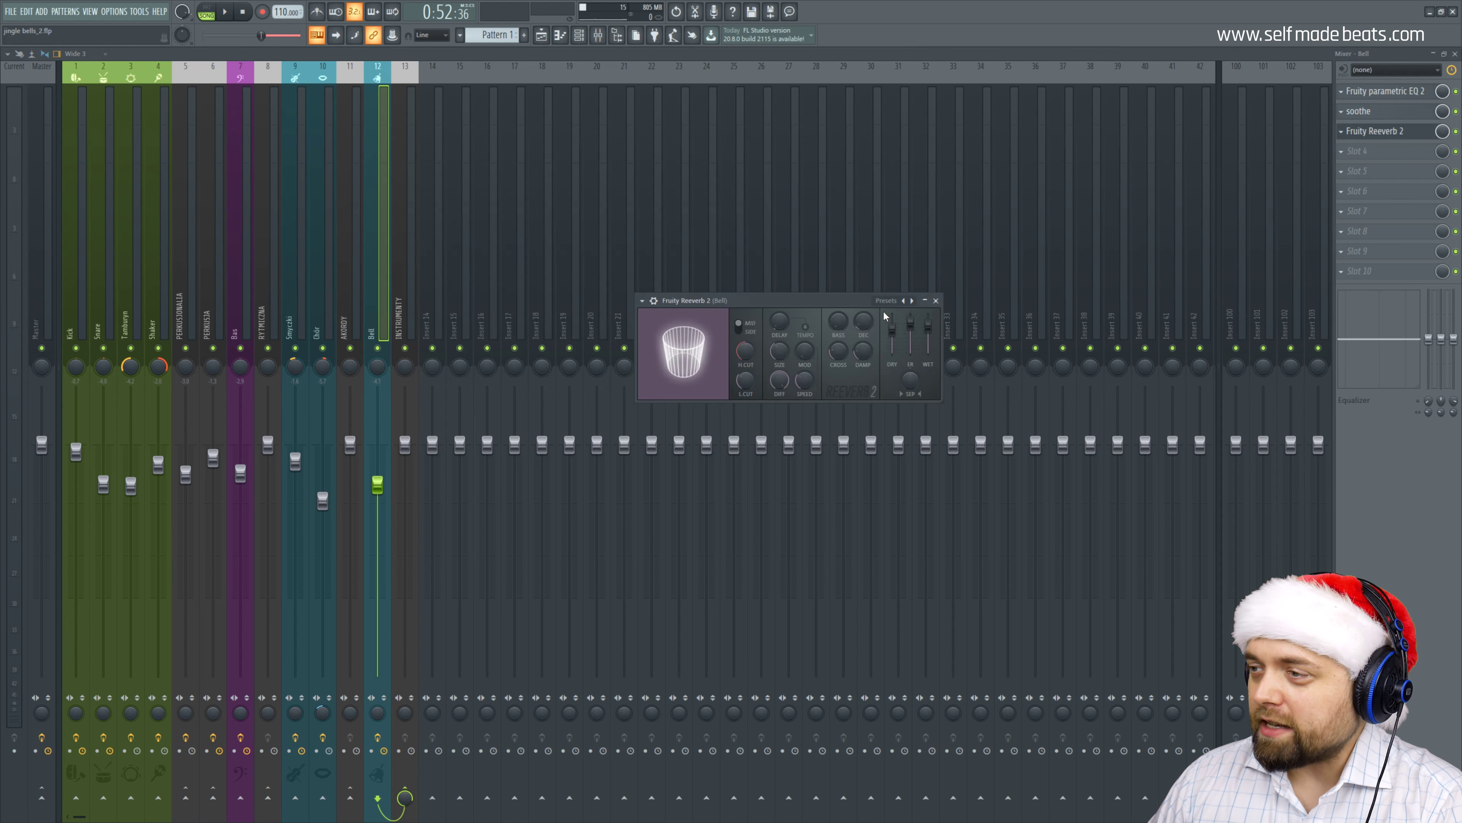
left_click_drag(789, 304, 598, 257)
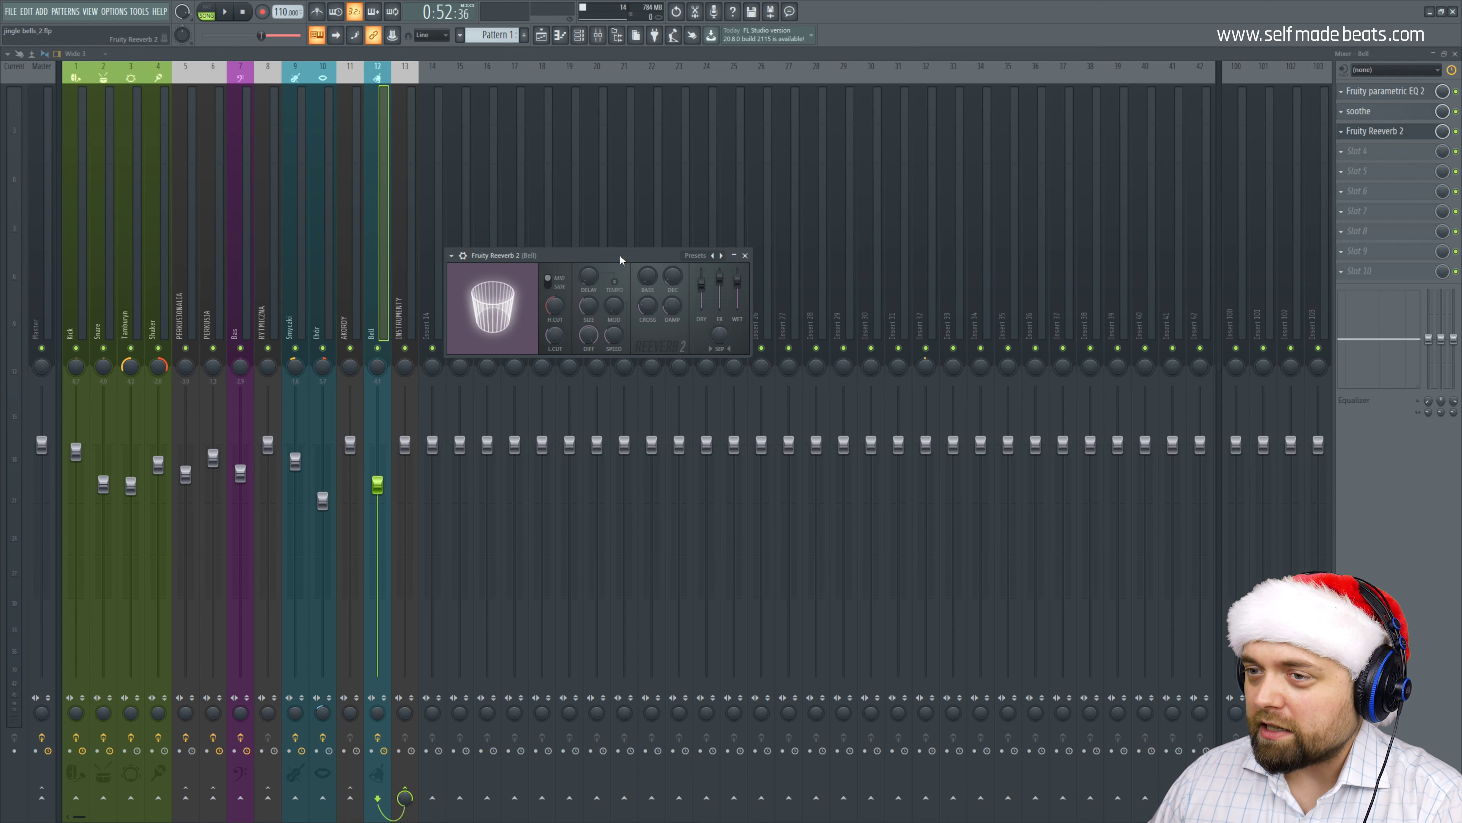
left_click_drag(621, 256, 552, 278)
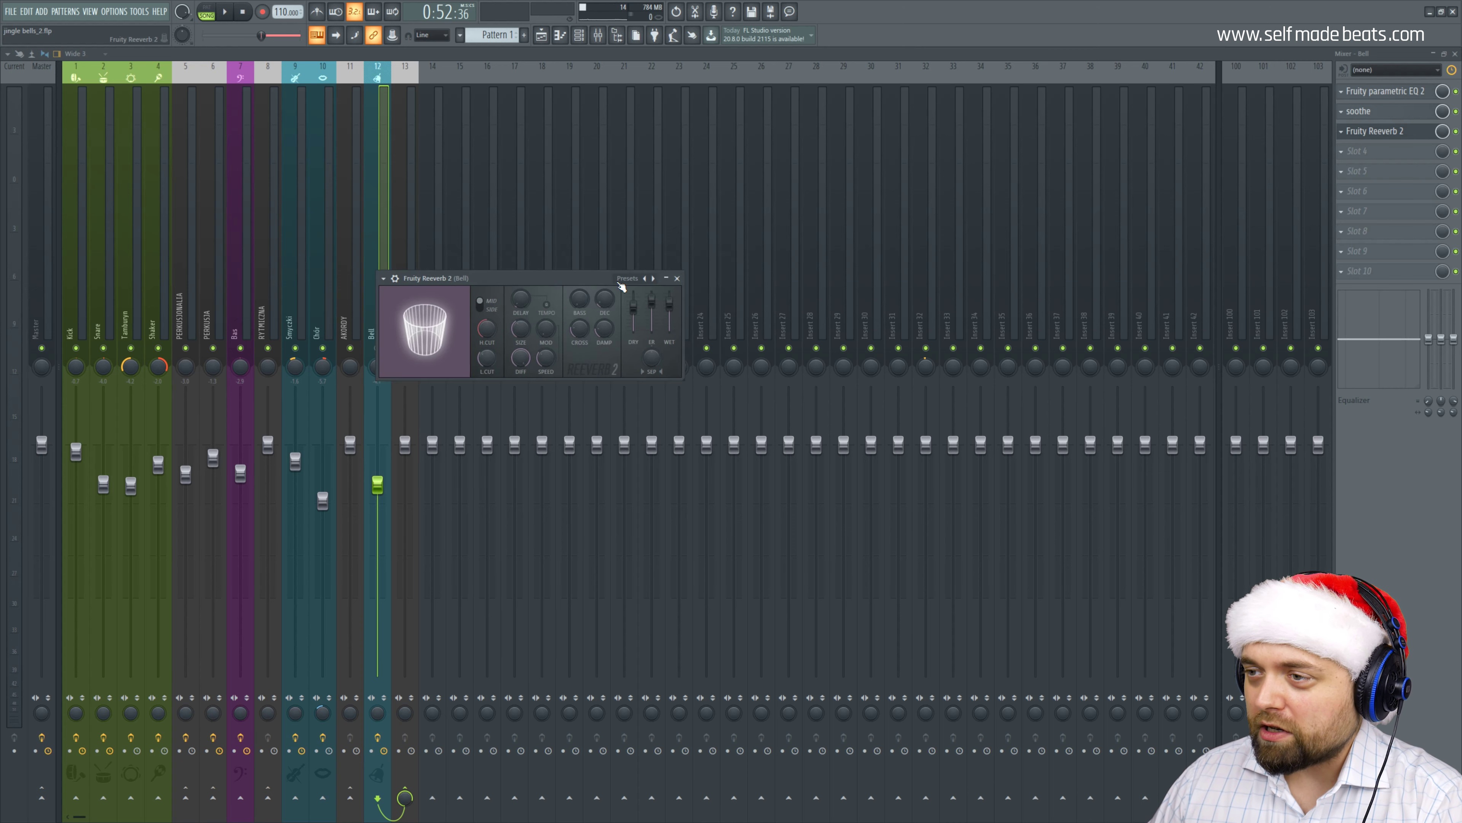
left_click(677, 278)
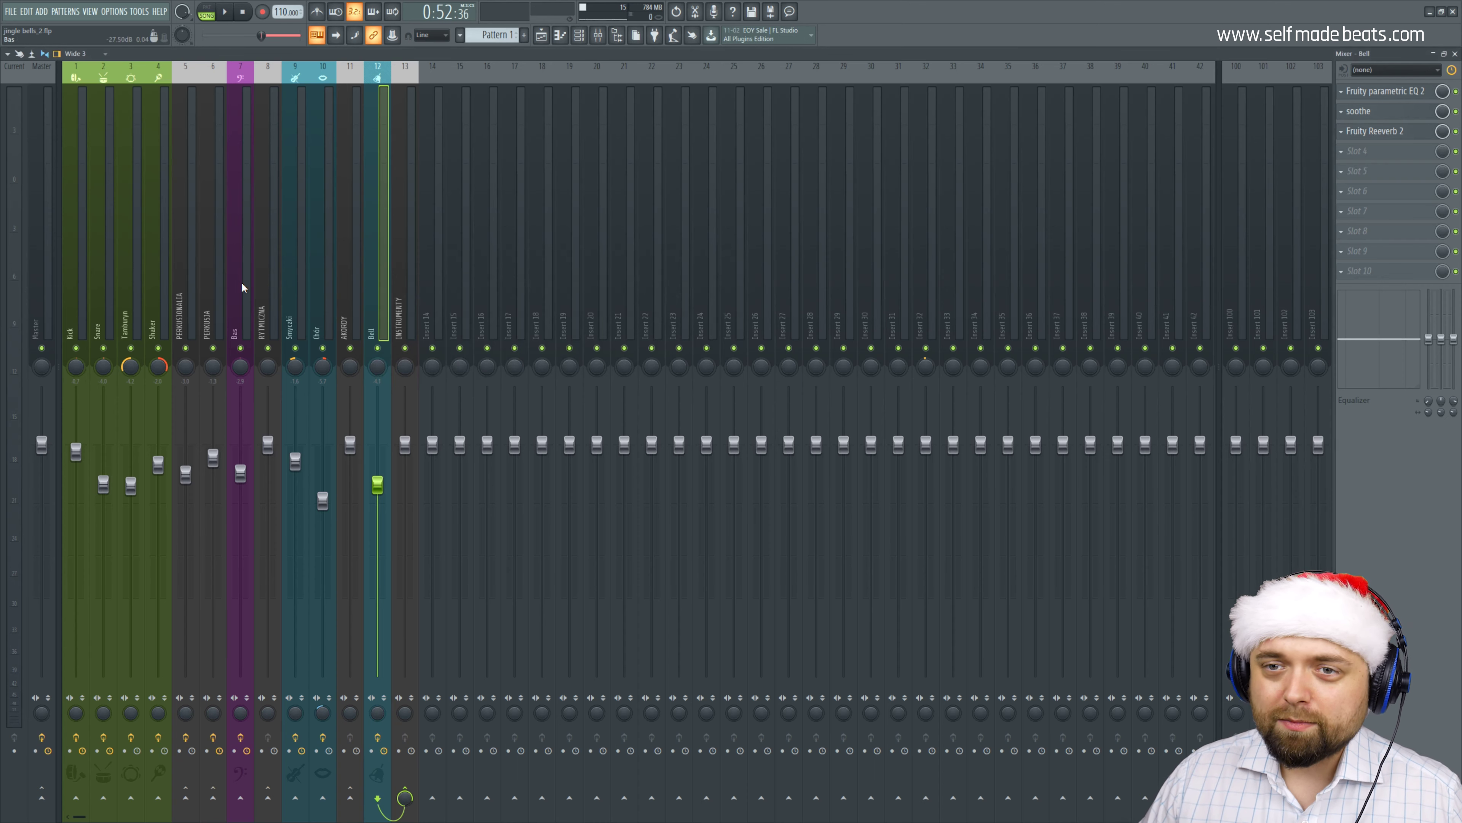
Review Ozone 9 Elements on the Master track and play the song with the mixer level meters in view.
left_click(43, 259)
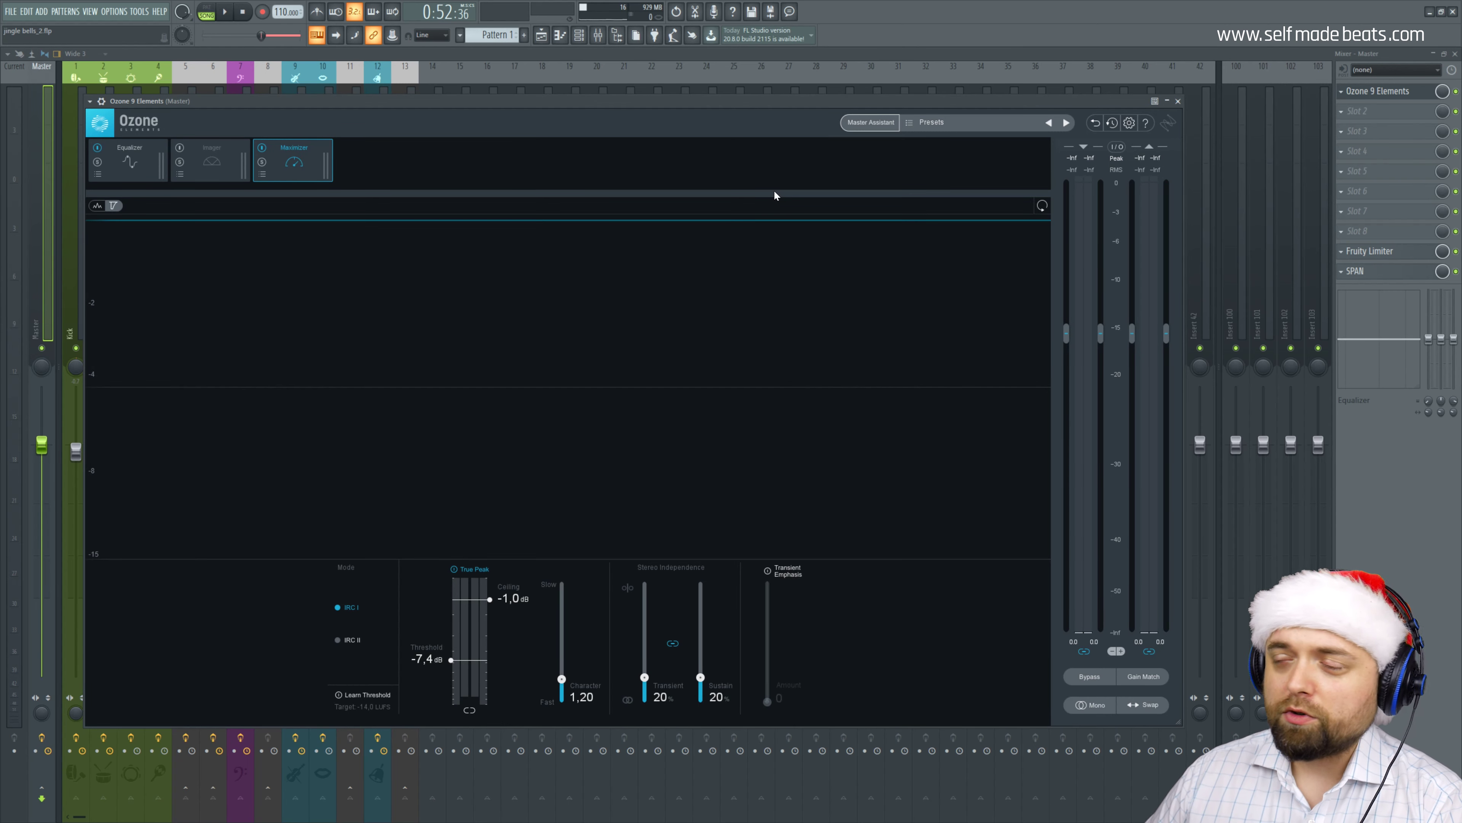
left_click(1161, 103)
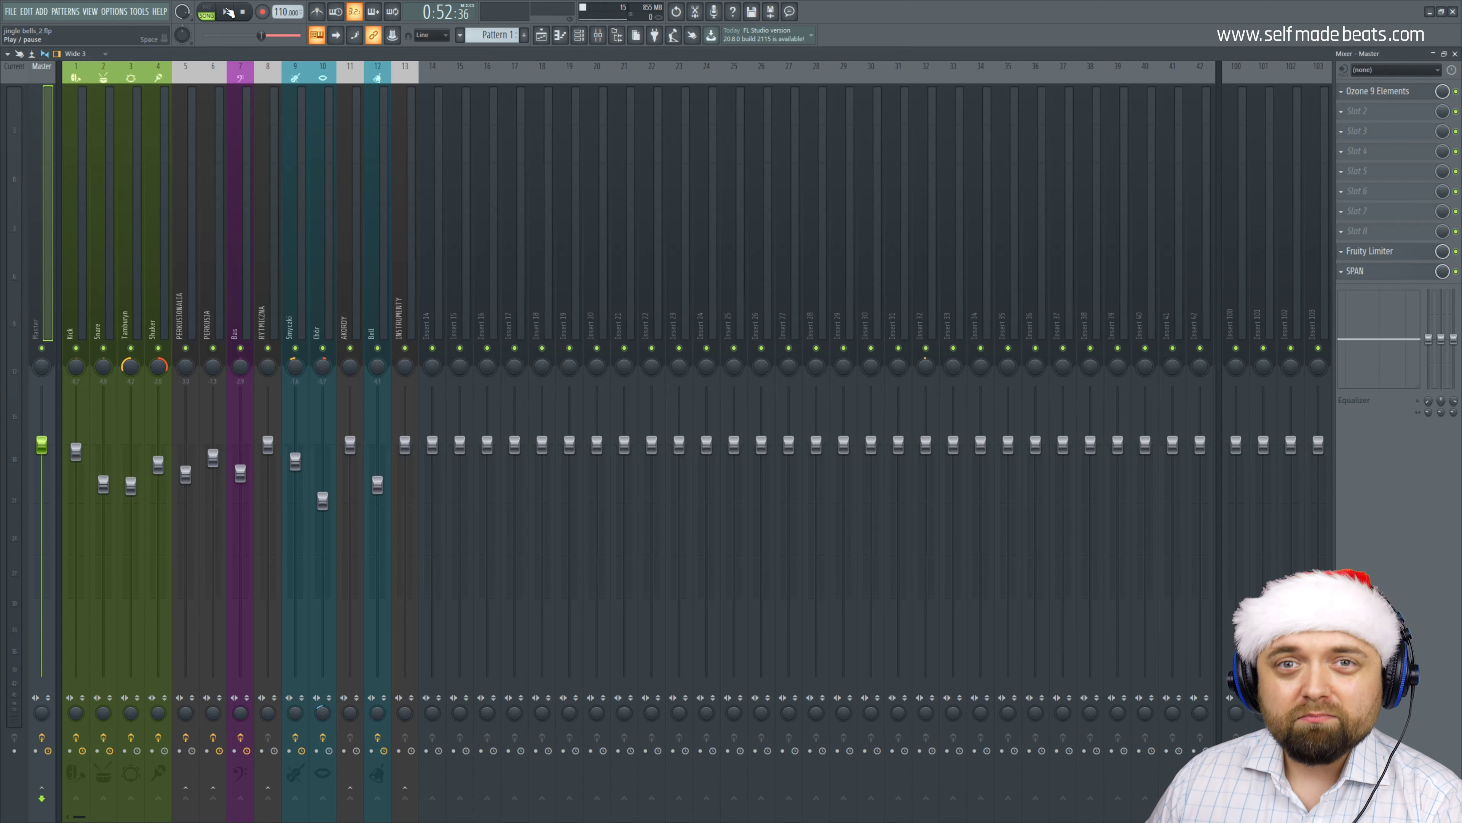
left_click(228, 12)
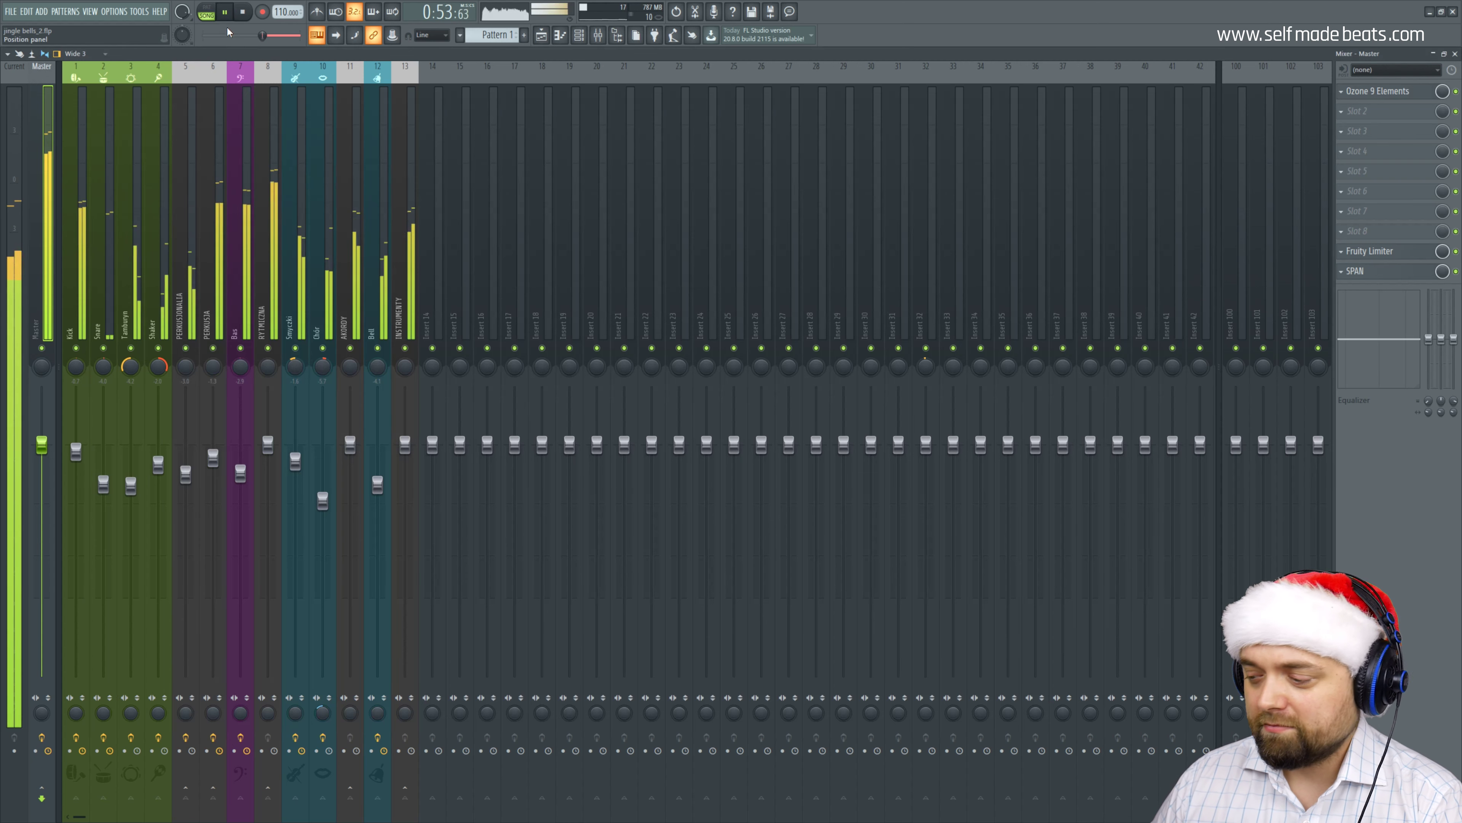
left_click(305, 231)
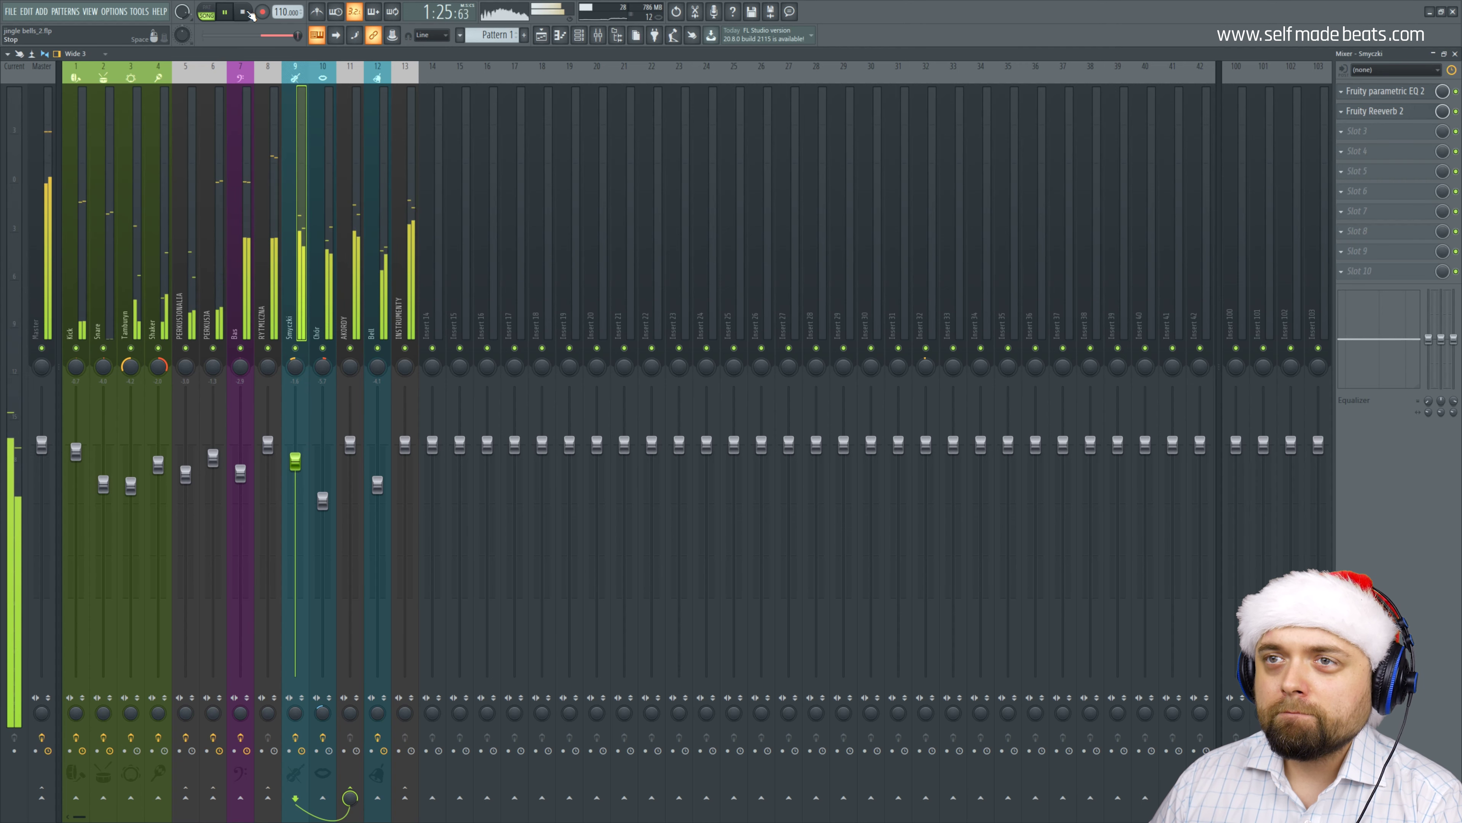
left_click(244, 12)
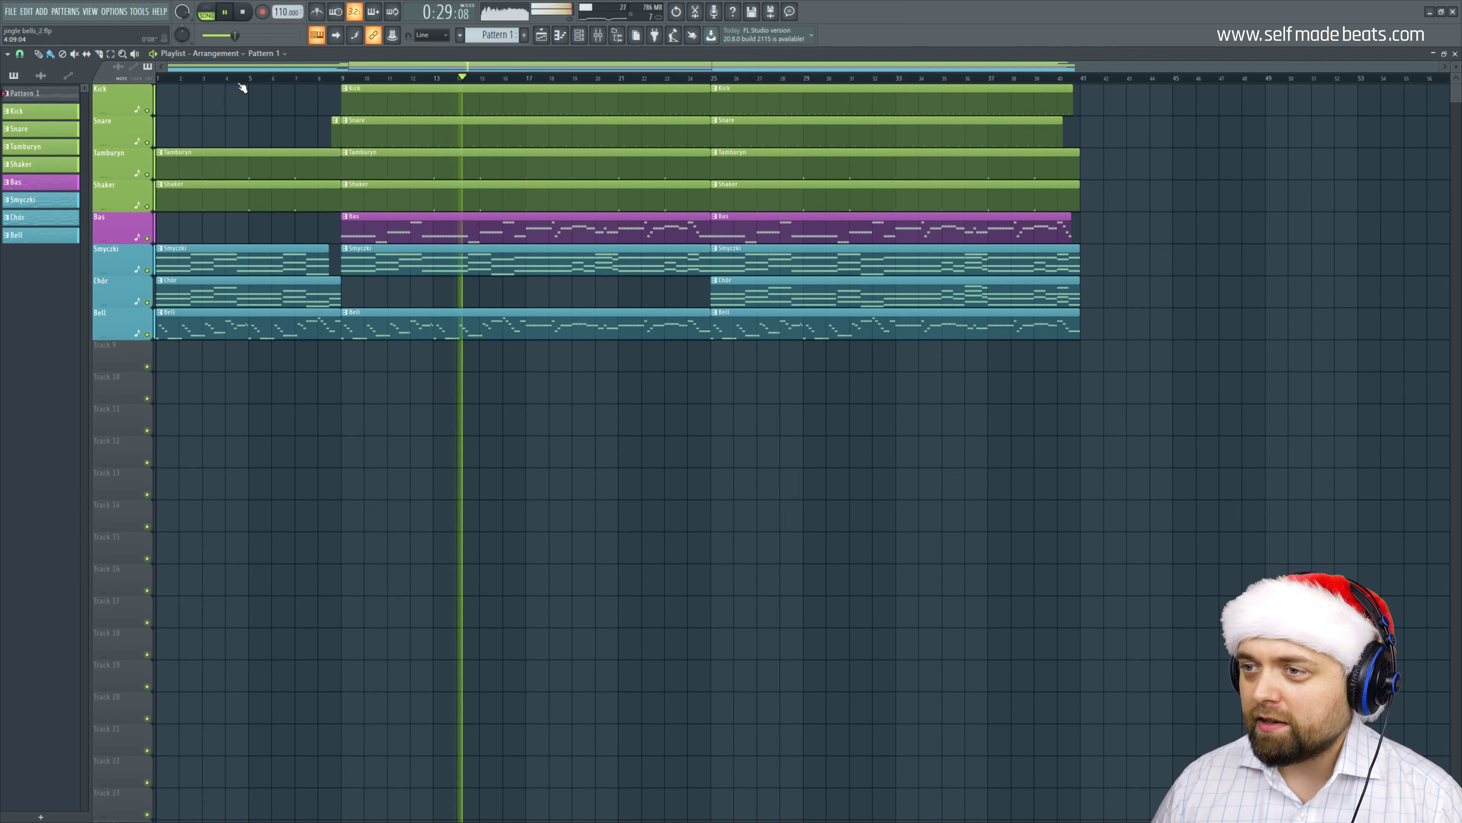
Play the arrangement in the Playlist from bar 23 through to the end of the clips and stop playback.
left_click(668, 79)
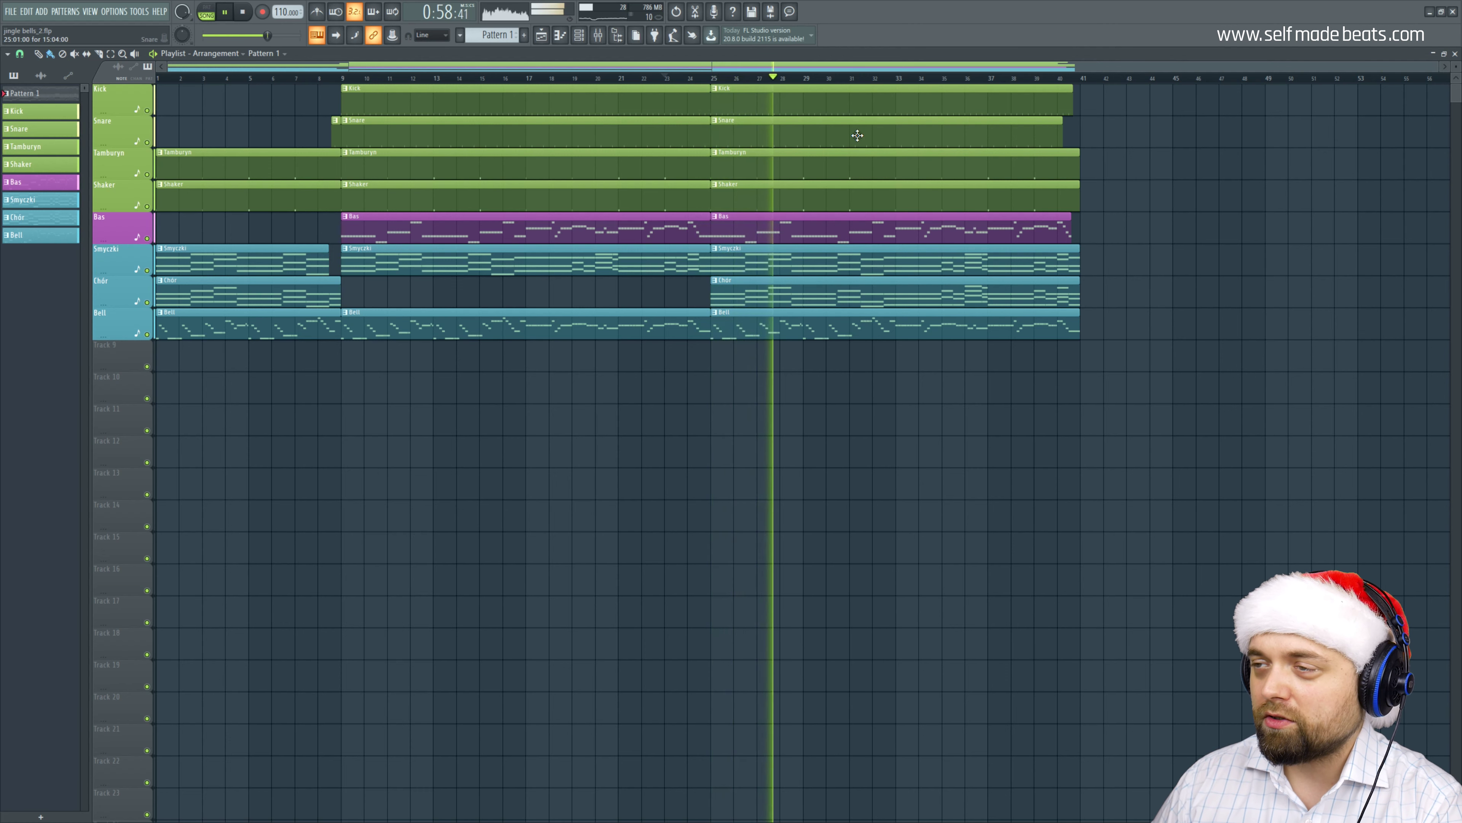
left_click_drag(691, 69, 850, 69)
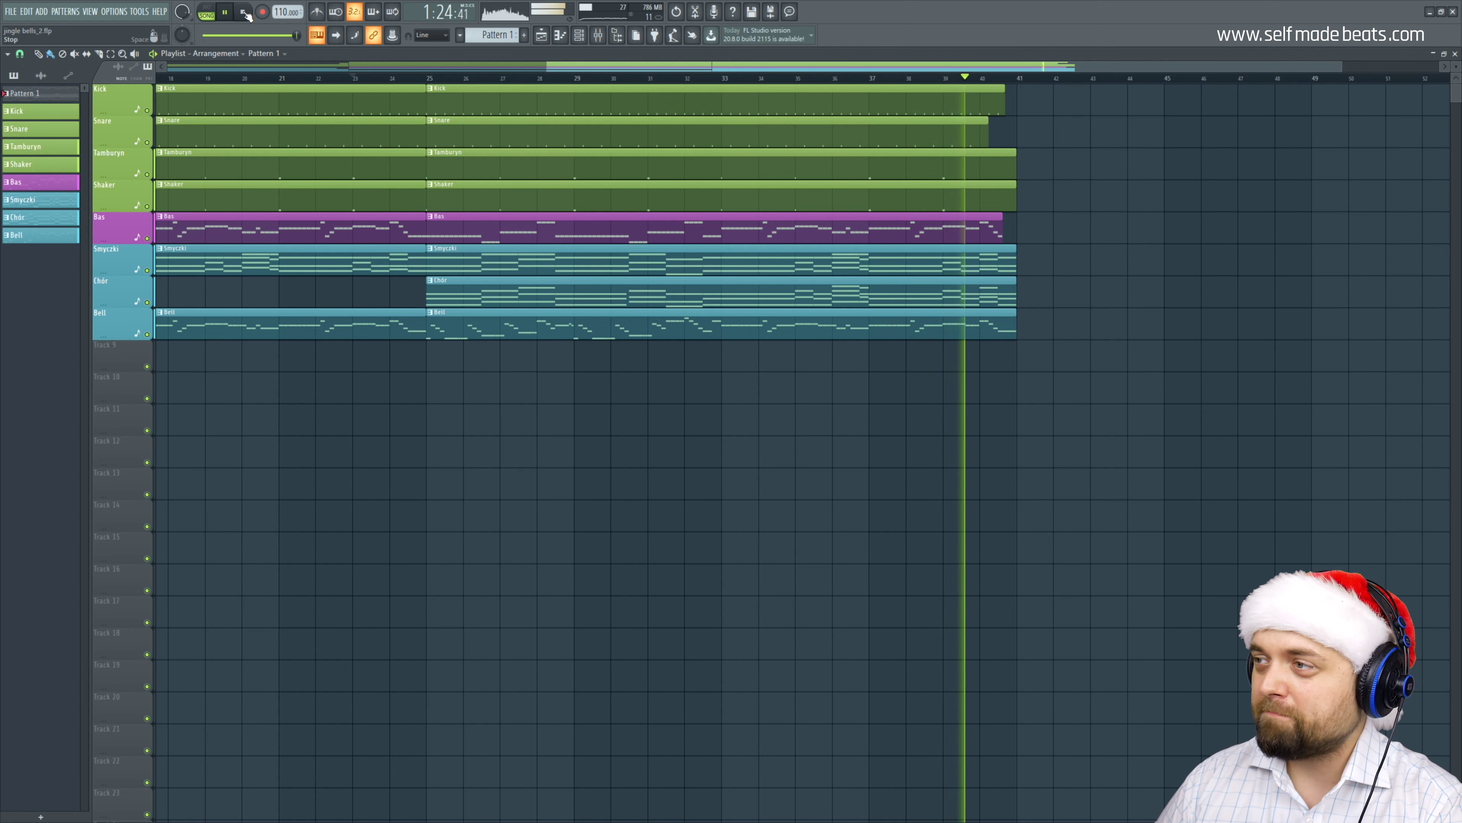
scroll(357, 78, "down", 3)
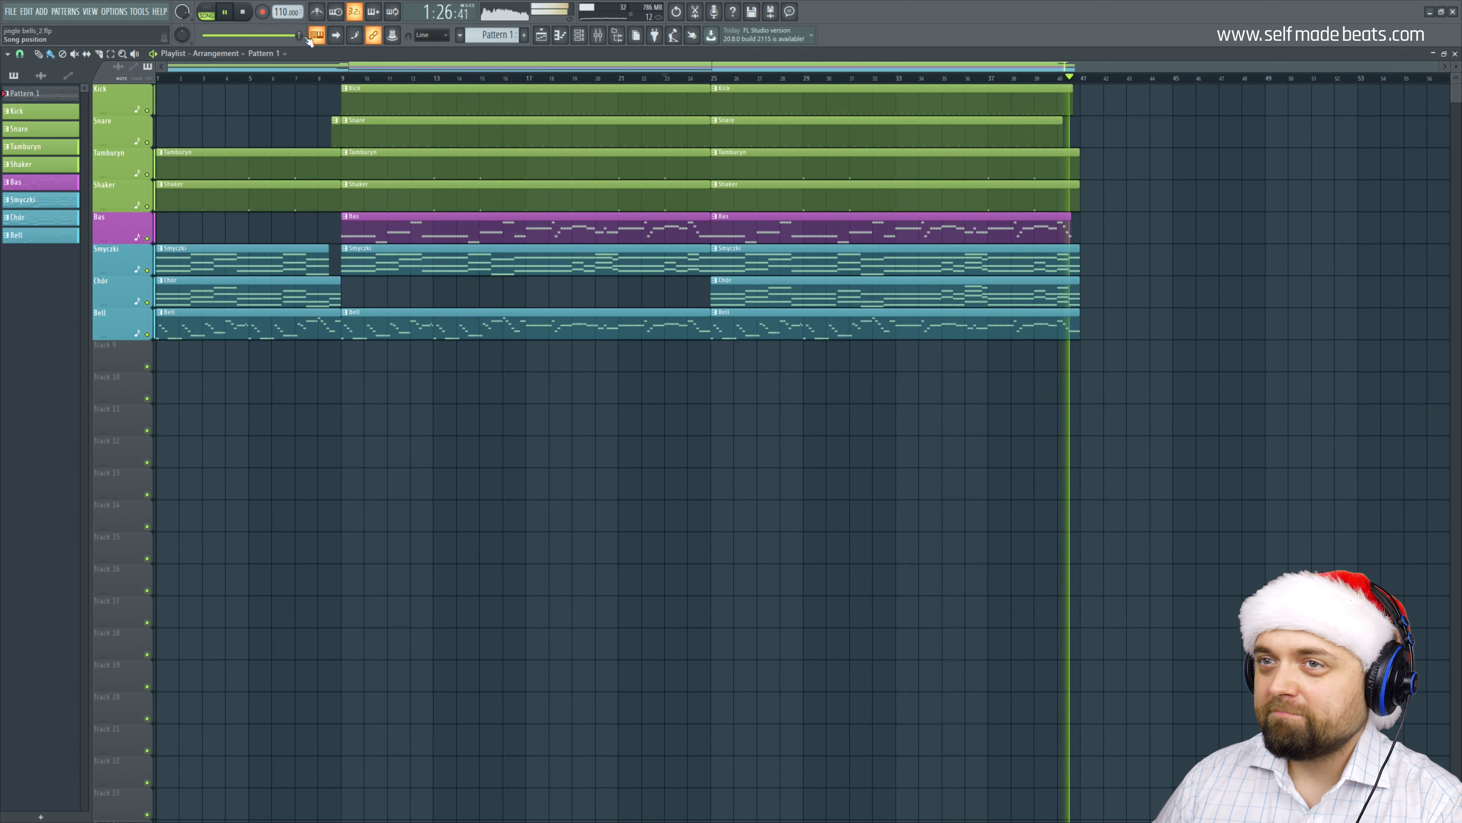
left_click(245, 13)
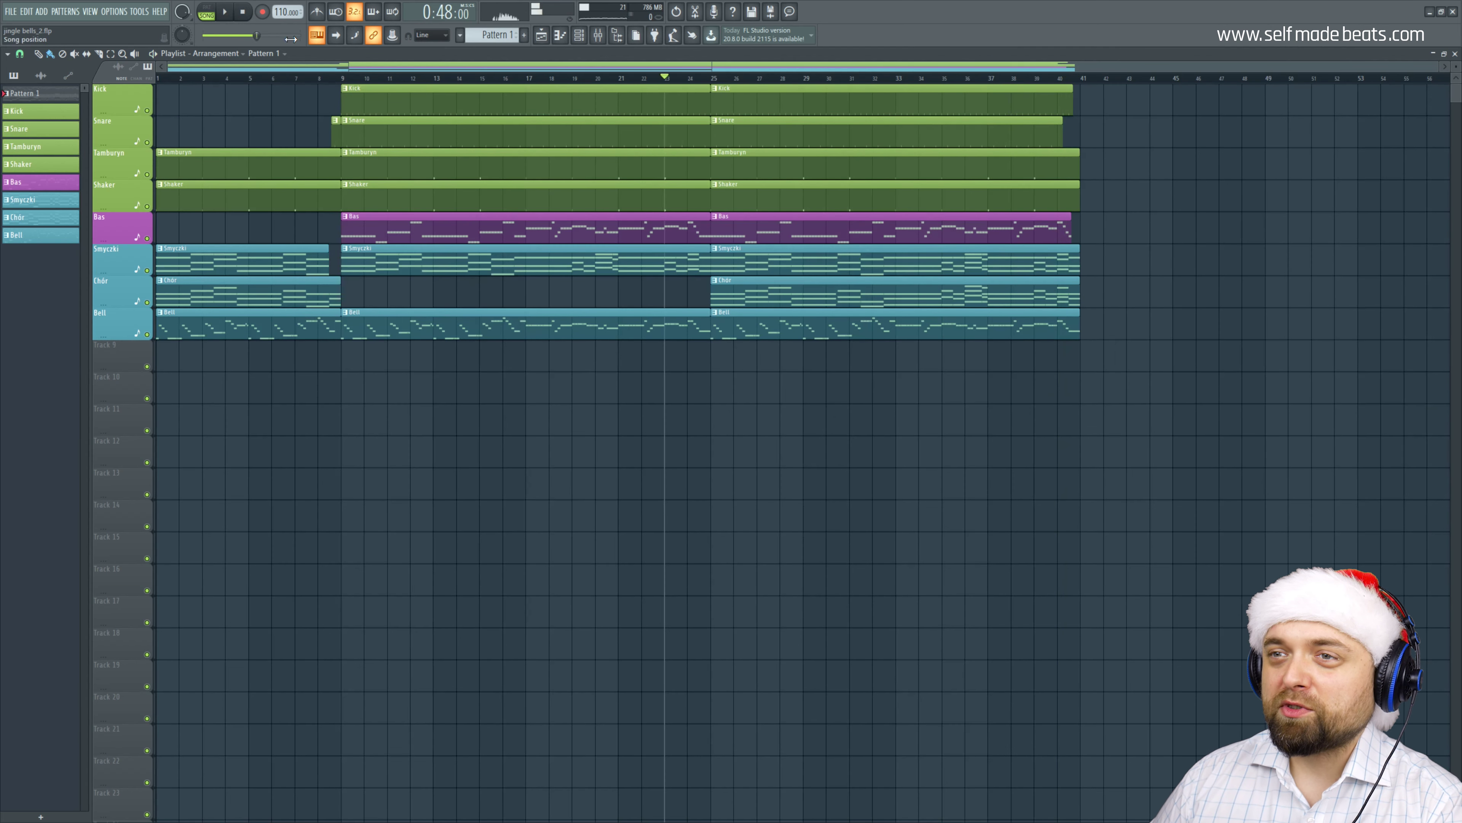